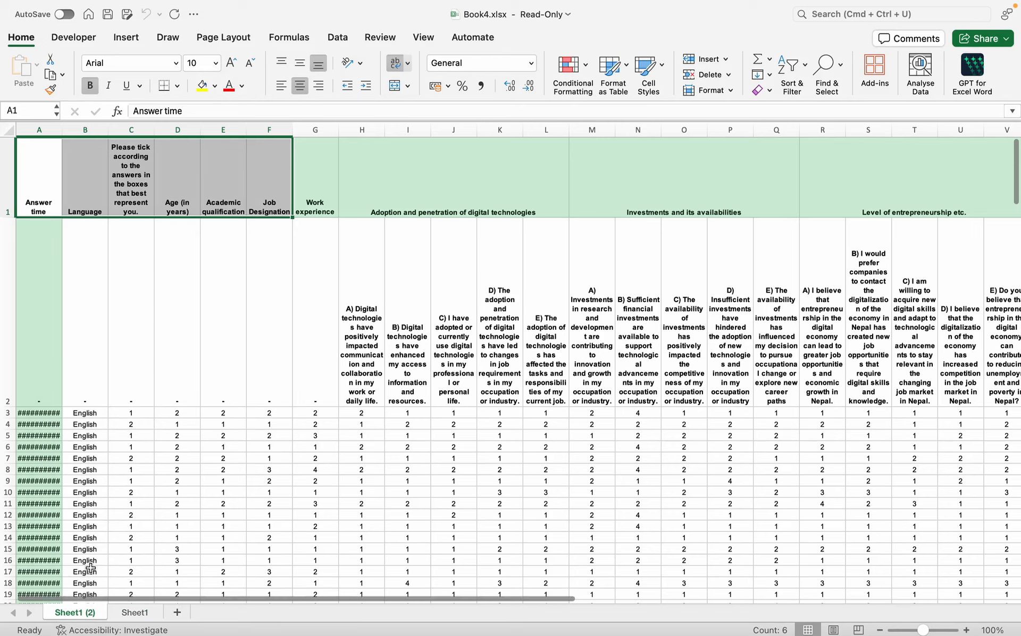
- Rename the worksheet "Sheet1 (2)" as "Spss file"
double_click(80, 612)
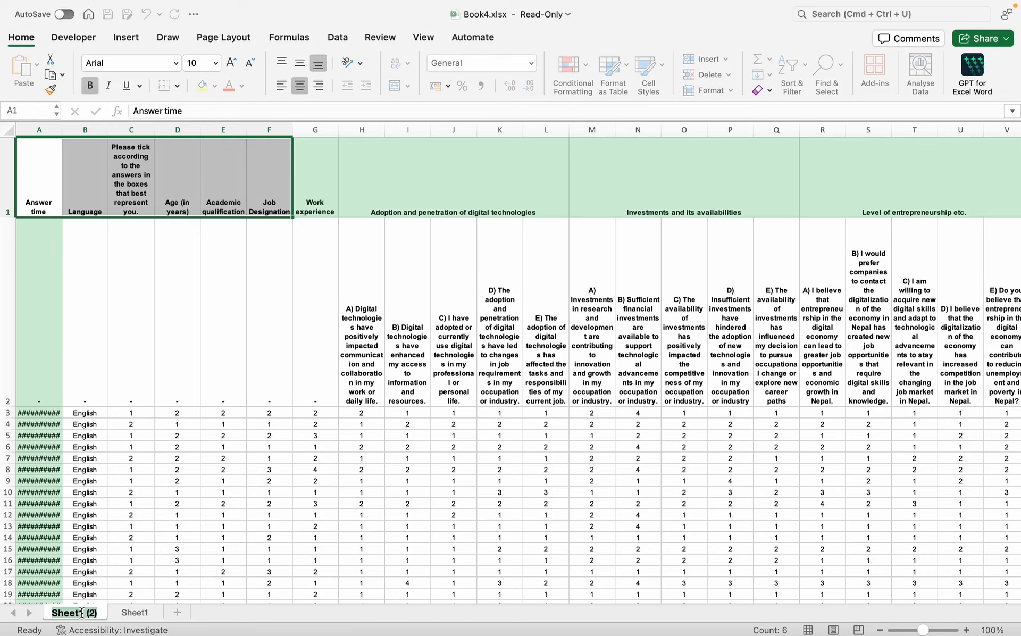
text(Spss fi)
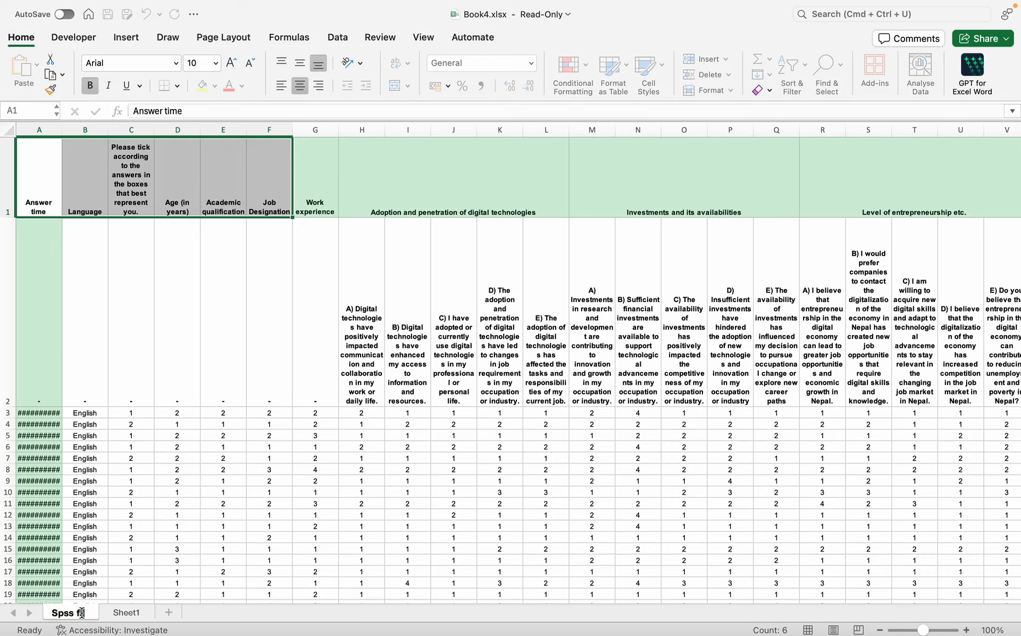
text(le)
click(123, 358)
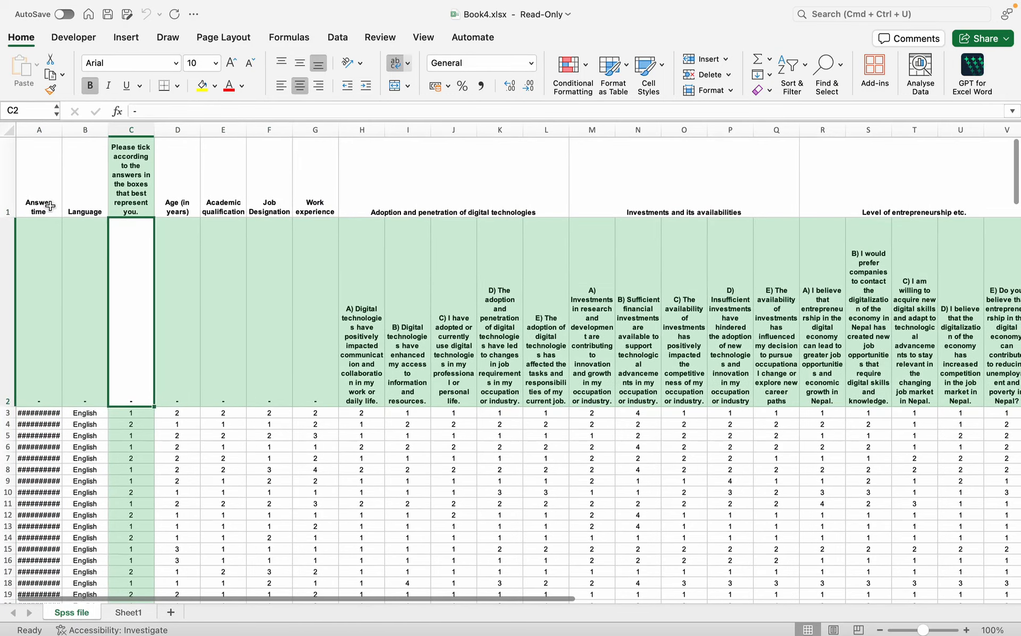
- Copy the headings from Answer time to Work experience in A1:G1 into A2:G2, replacing the dashes
drag(50, 206, 298, 181)
key(super+c)
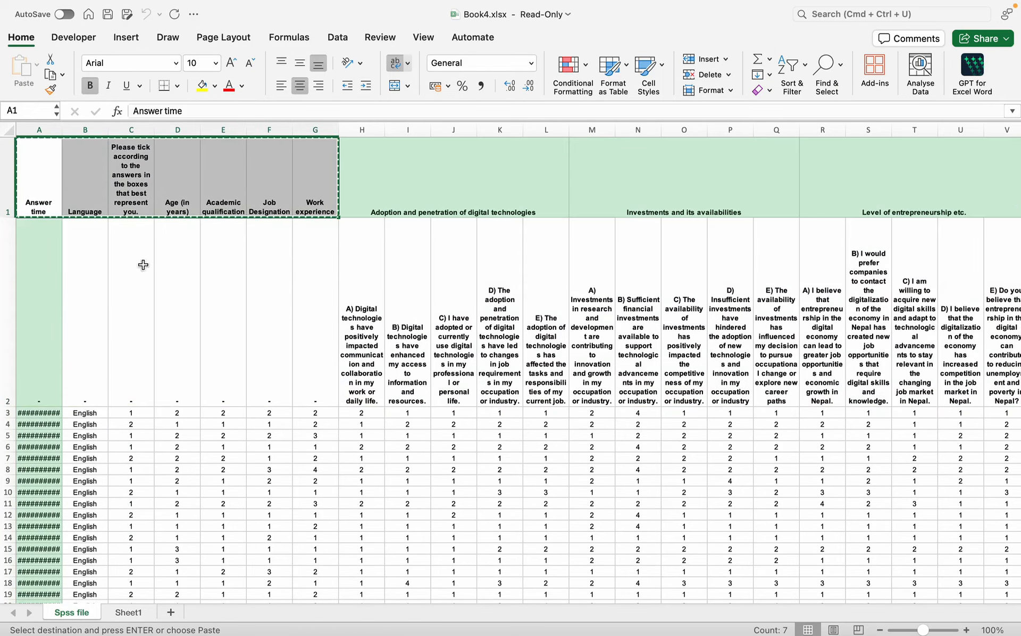
drag(52, 296, 306, 303)
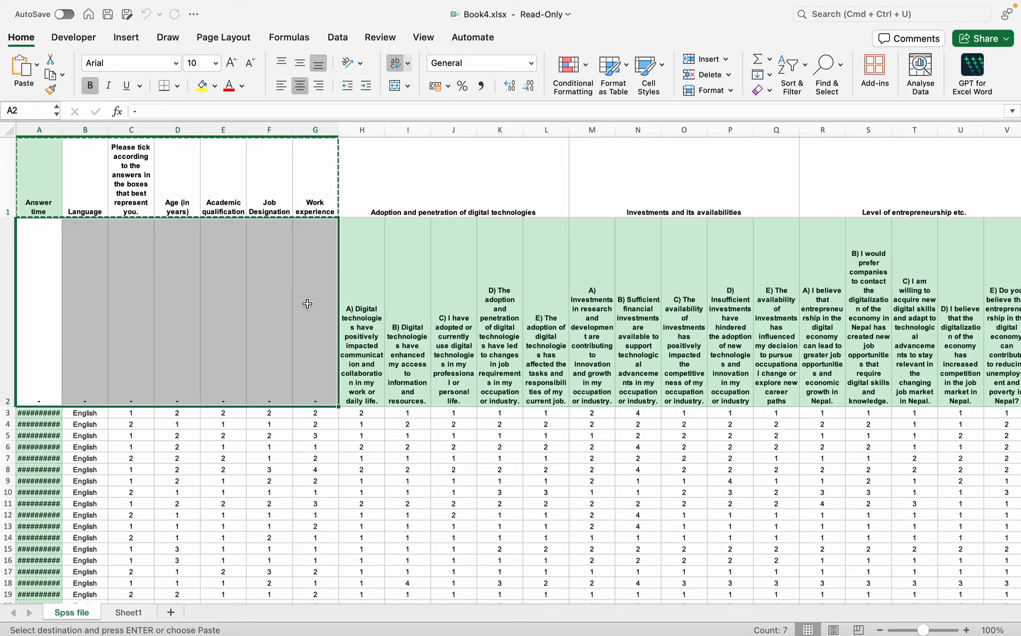
key(super+v)
click(213, 291)
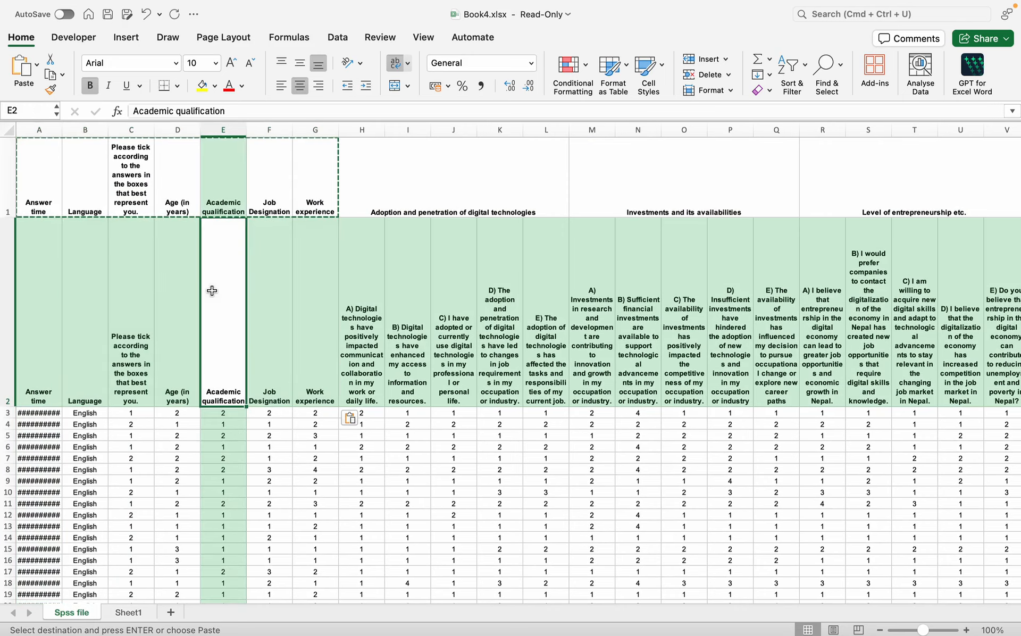
- Fill columns H to L, the "Adoption and penetration of digital technologies" group, with light blue
click(351, 307)
scroll(437, 319, right, 15)
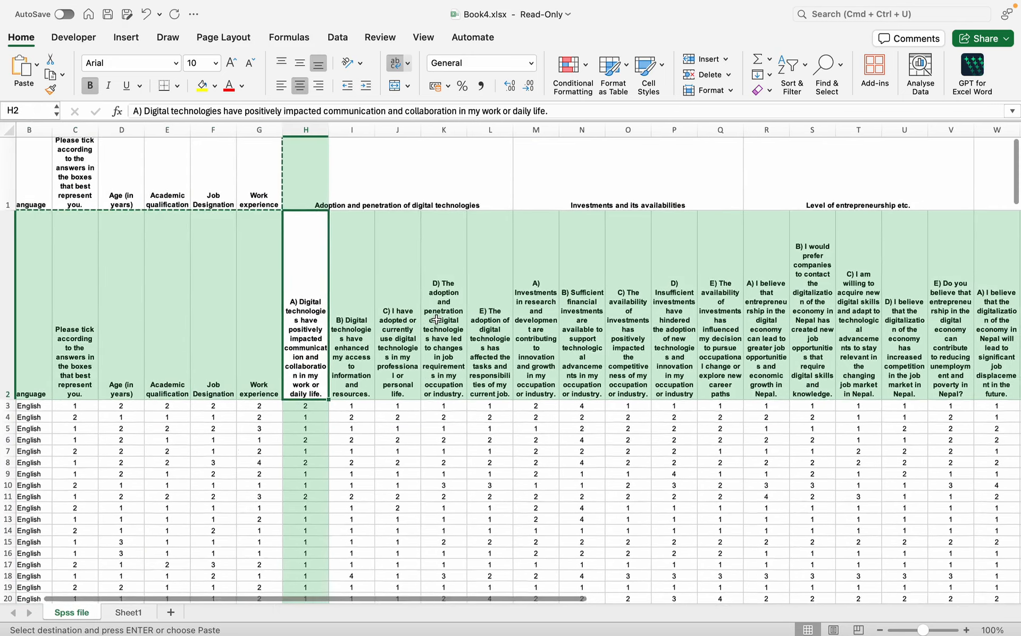
scroll(436, 319, left, 10)
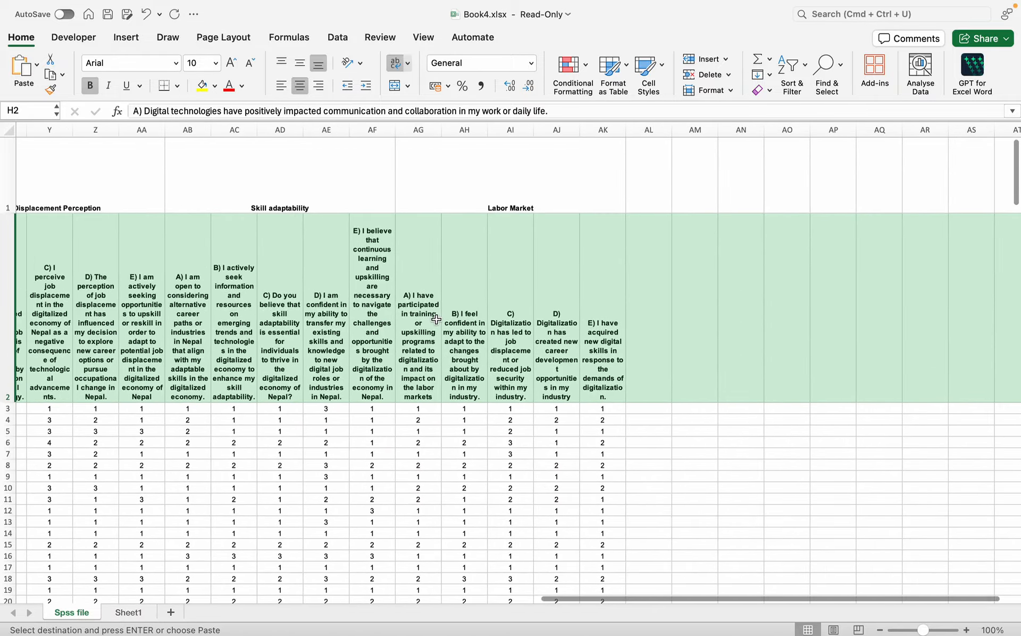
scroll(437, 319, left, 8)
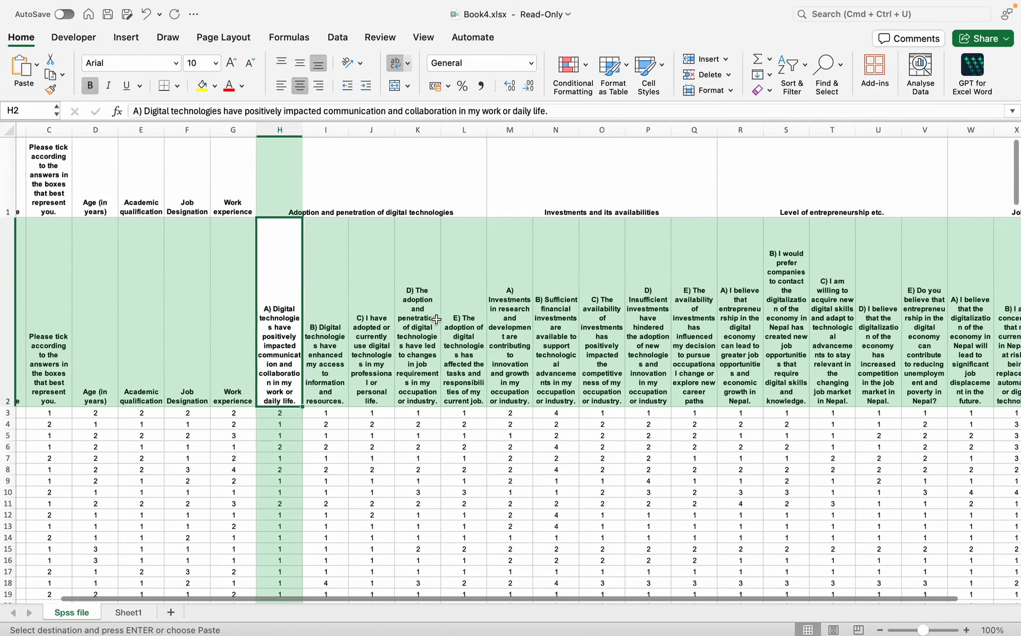
click(338, 260)
drag(299, 266, 457, 296)
drag(285, 129, 468, 129)
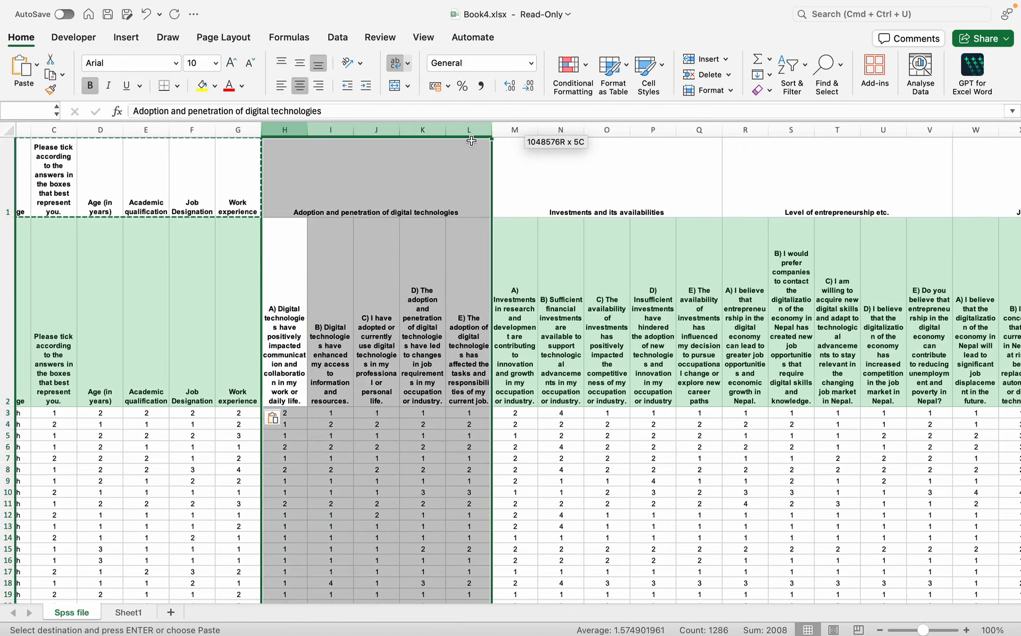
click(214, 86)
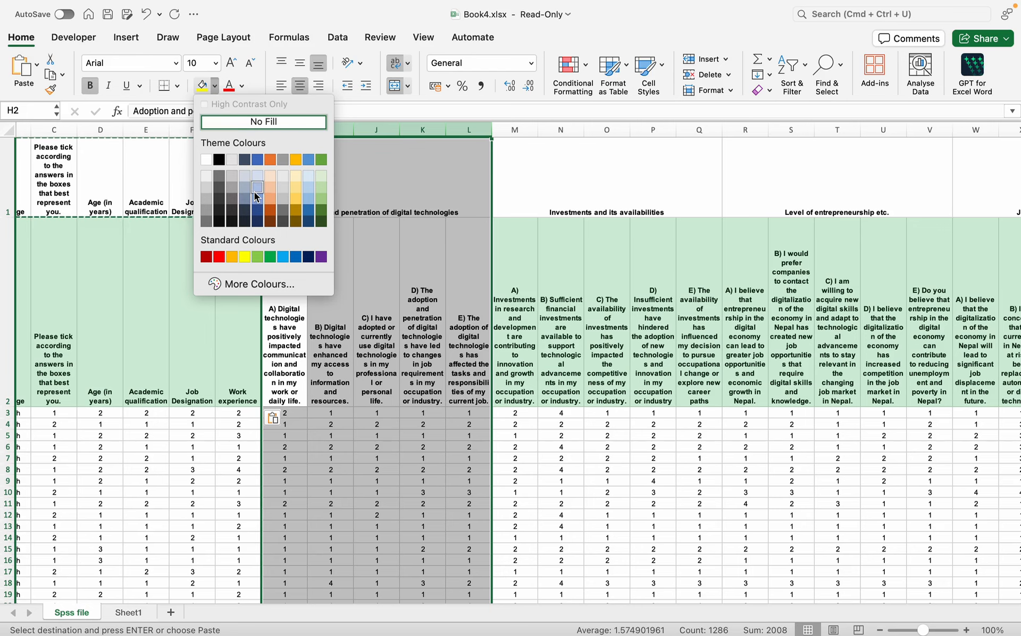
click(246, 198)
scroll(357, 319, right, 1)
scroll(356, 319, right, 1)
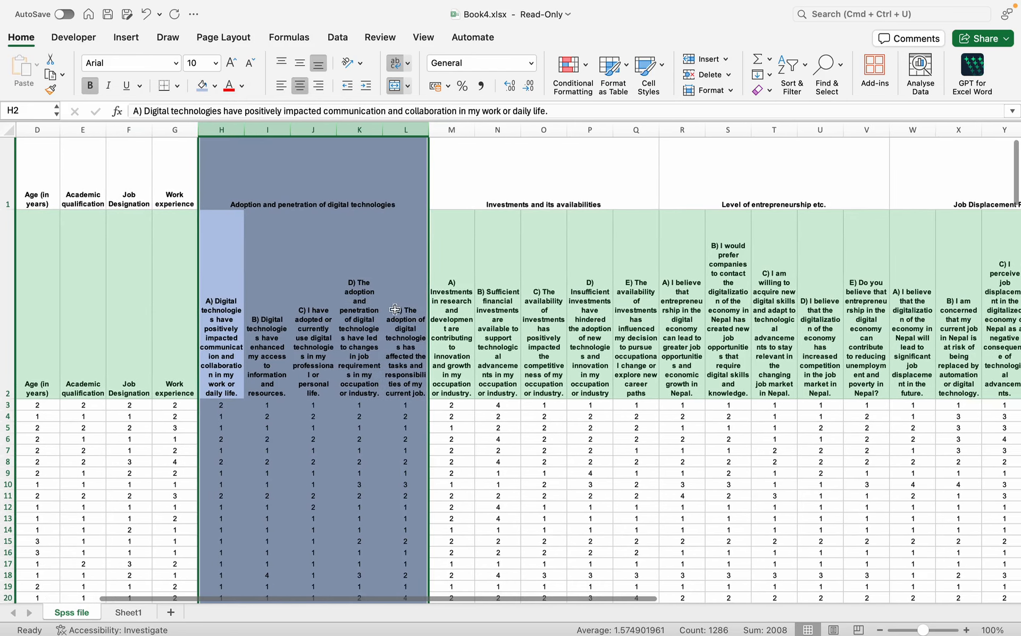
click(281, 207)
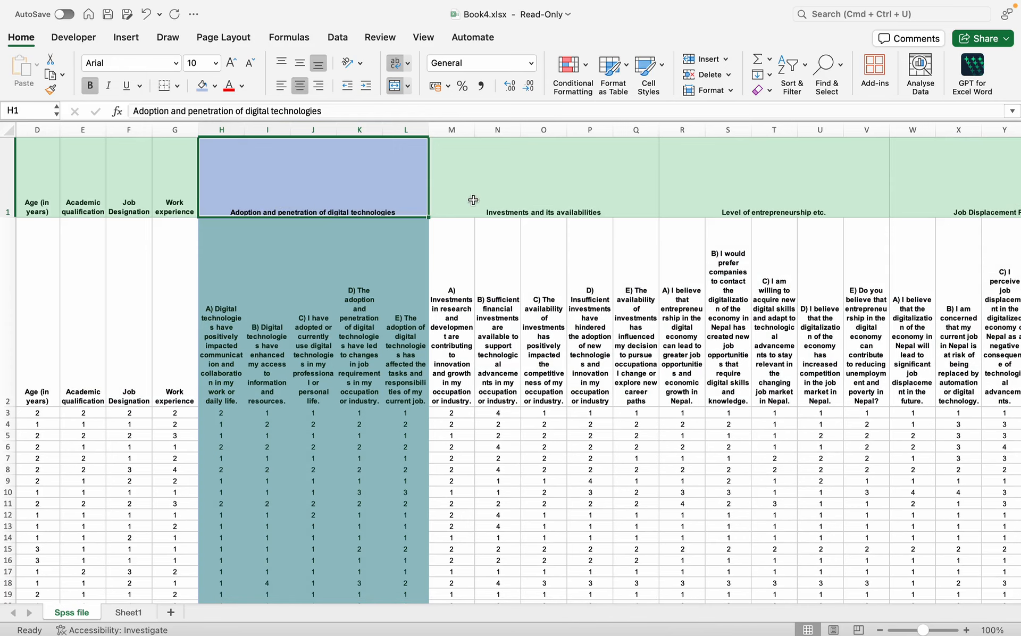
- Fill columns R to V, the "Level of entrepreneurship etc." group, with light orange
click(470, 129)
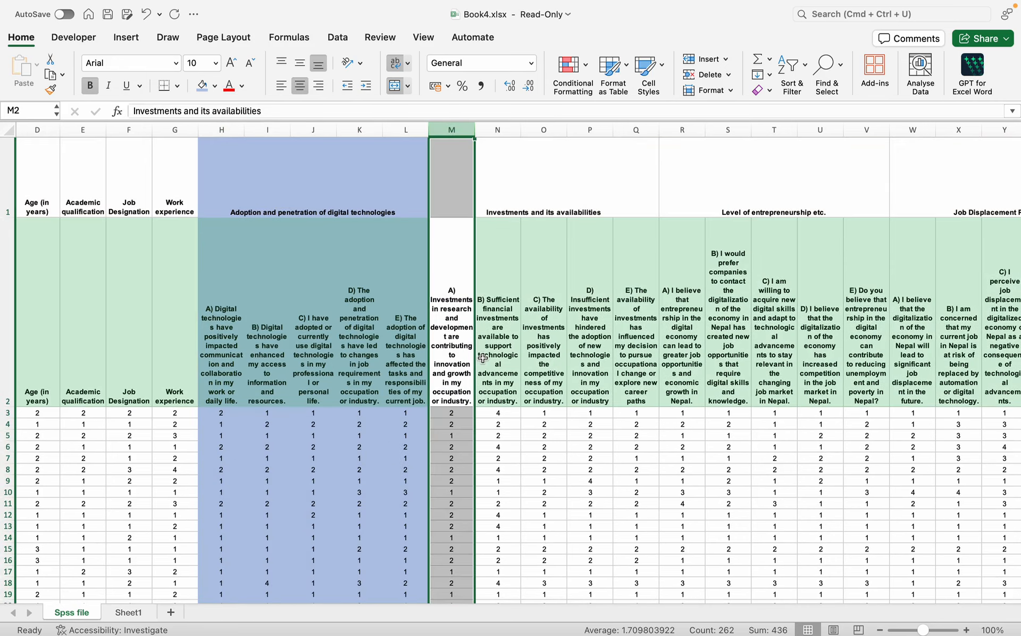
scroll(630, 248, right, 2)
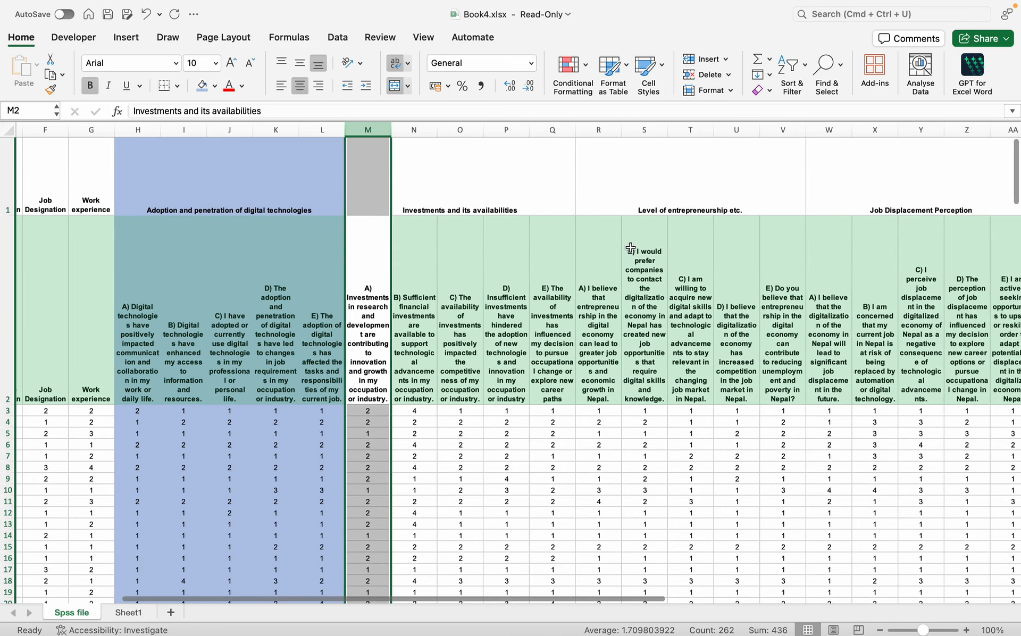
drag(598, 130, 773, 135)
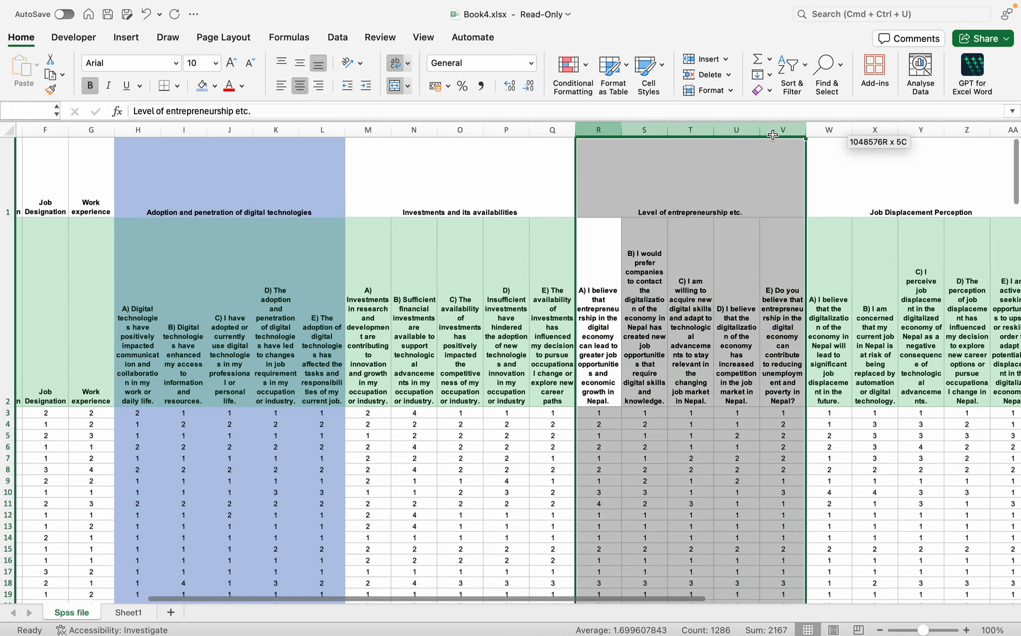
click(214, 85)
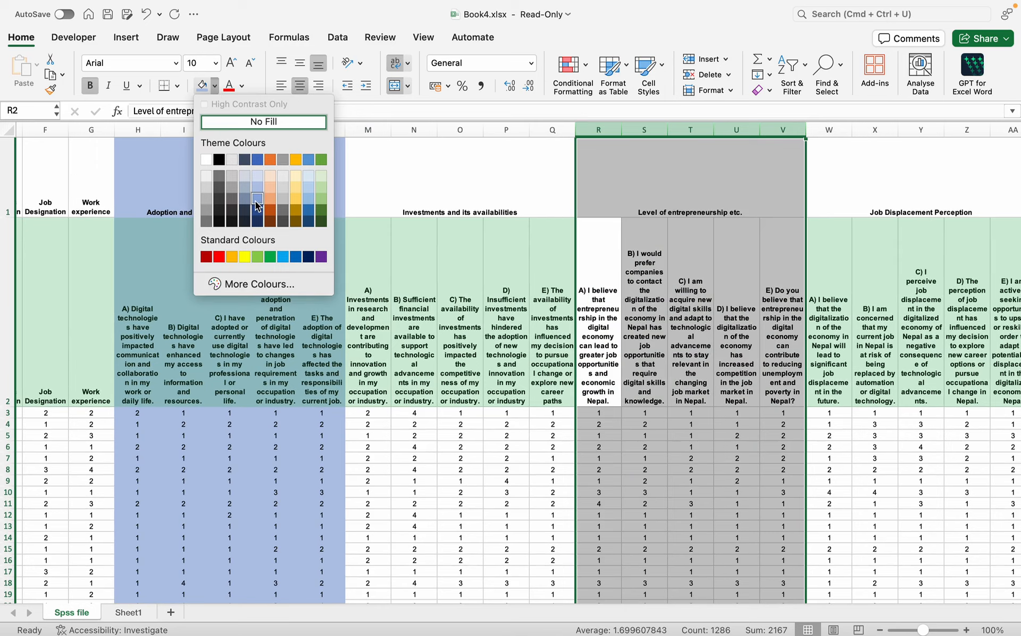
click(271, 191)
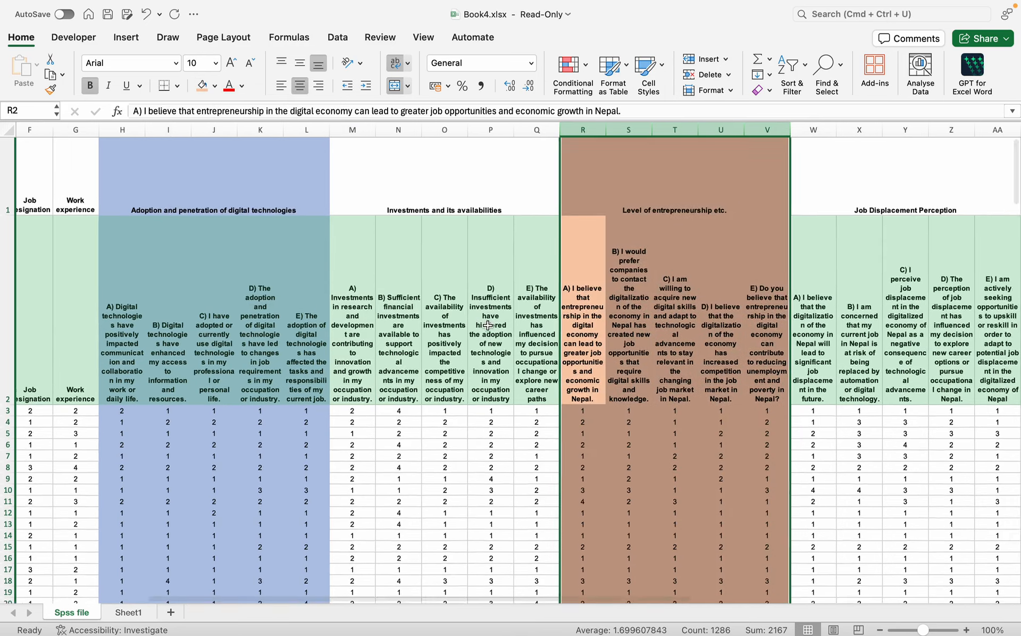
- Fill columns W to AA, the "Job Displacement Perception" group, with light gold
scroll(362, 134, right, 10)
drag(311, 130, 494, 130)
click(215, 85)
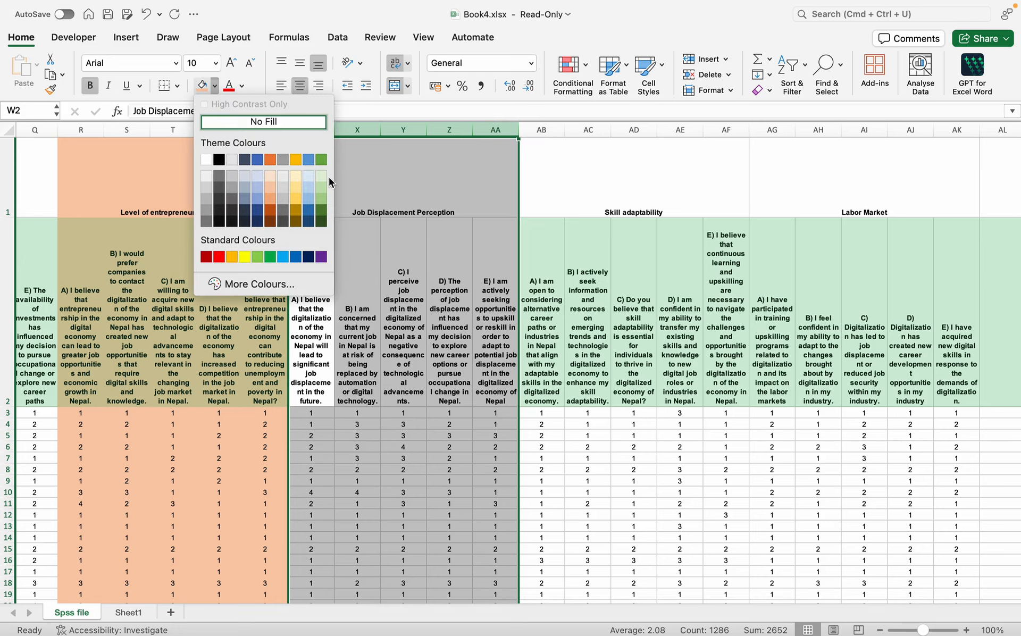
click(295, 187)
- Fill columns AB to AF, the "Skill adaptability" group, with light green
scroll(412, 160, right, 3)
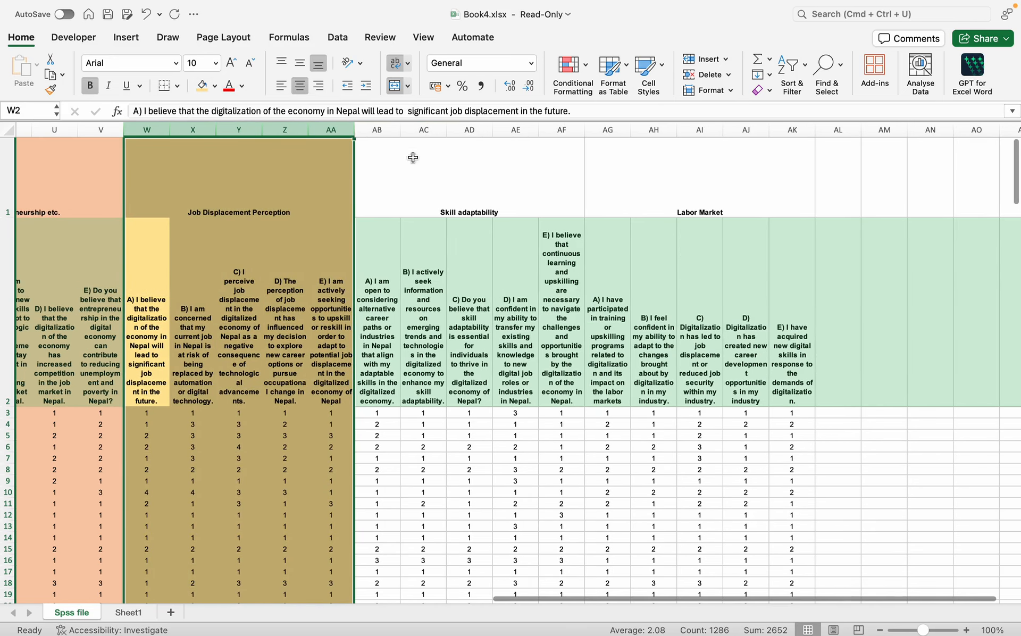
drag(385, 123, 547, 132)
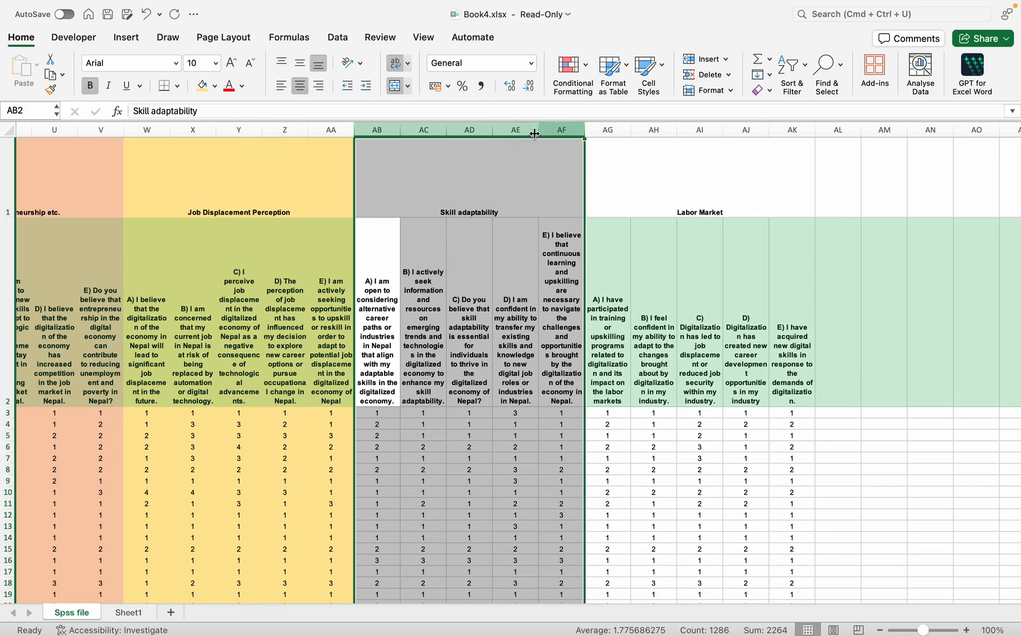
click(215, 86)
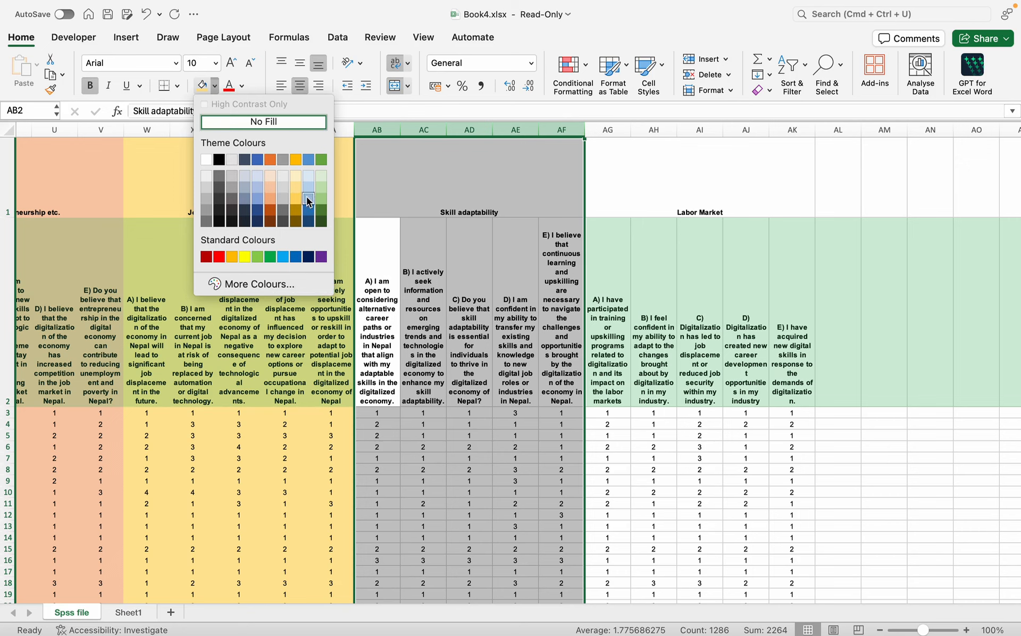
click(318, 196)
- Fill columns AG to AK, the "Labor Market" group, with a medium blue-grey theme colour
scroll(470, 259, right, 4)
scroll(471, 259, down, 1)
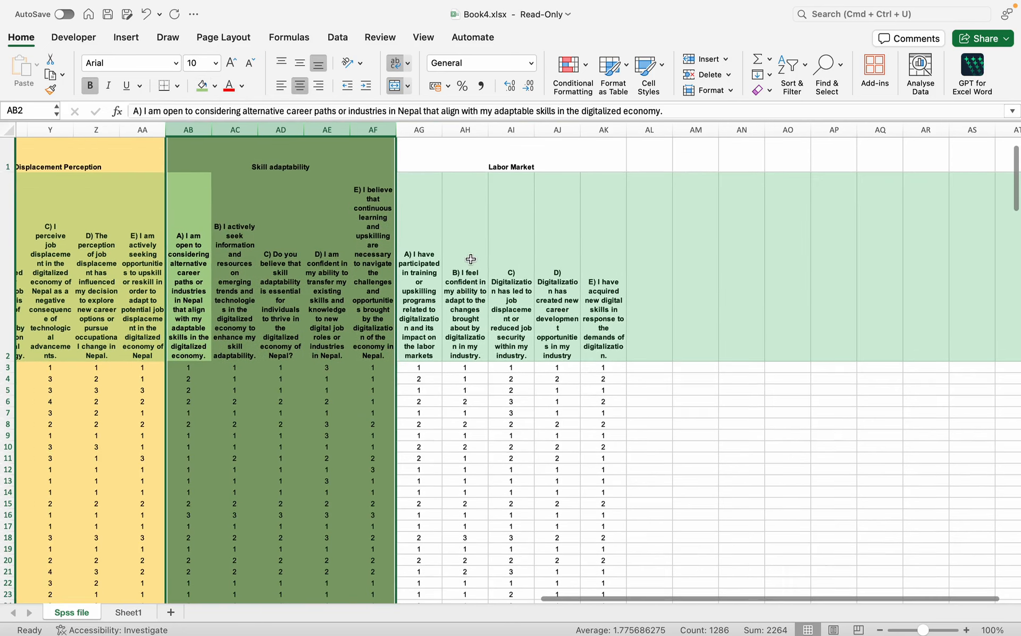
scroll(470, 259, up, 2)
drag(425, 129, 596, 128)
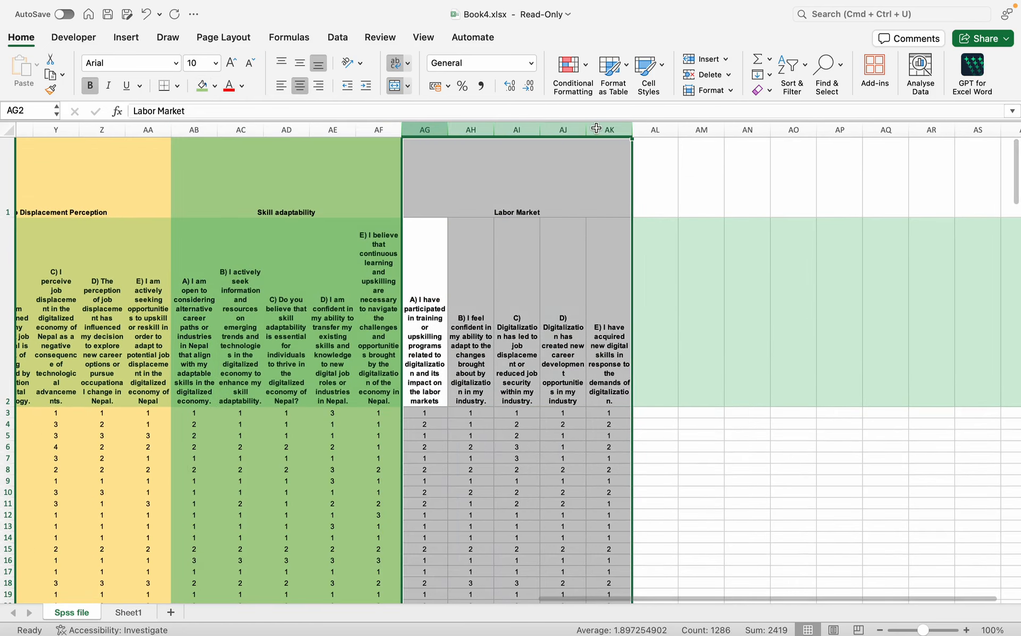
click(215, 87)
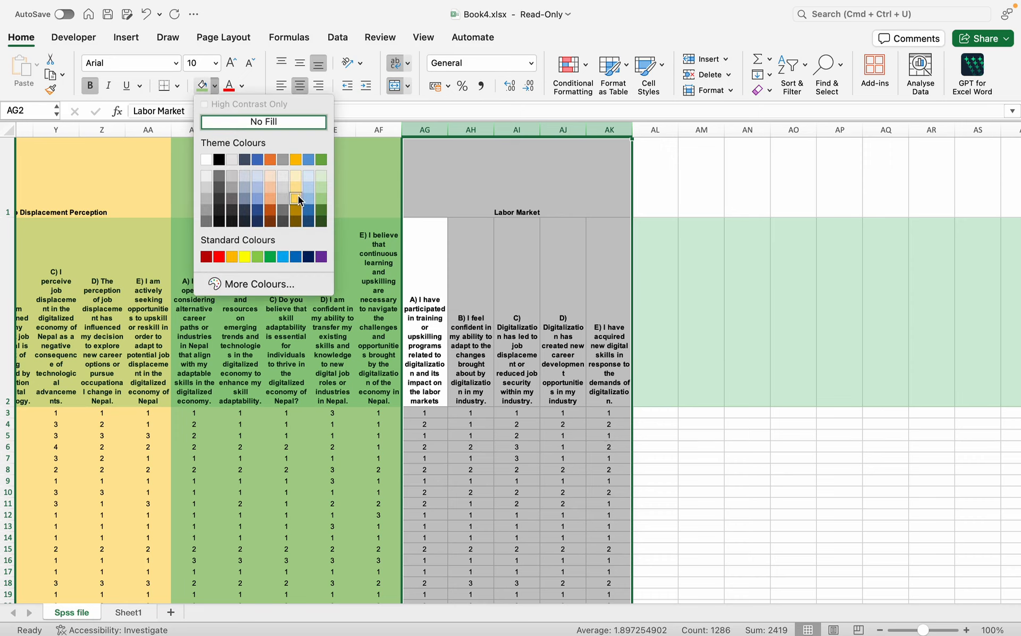
click(242, 210)
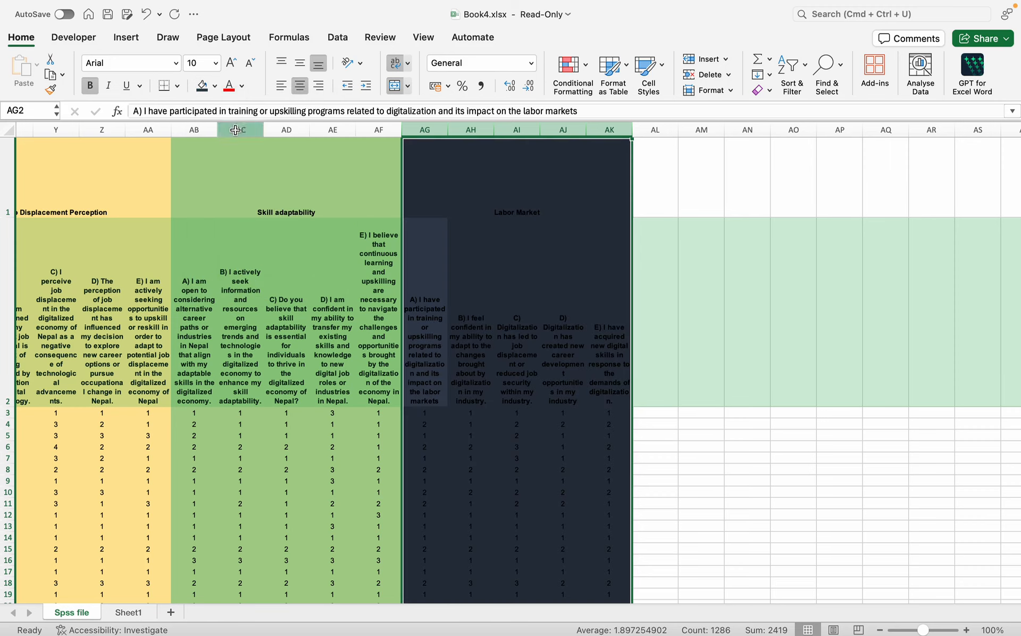
click(214, 86)
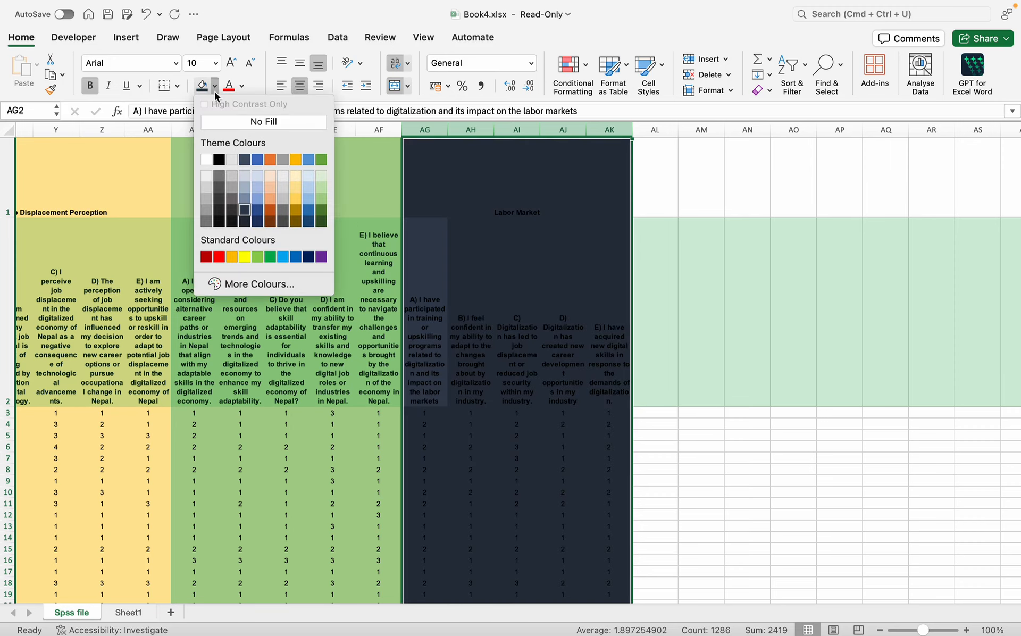
click(244, 200)
- Review the colour-coded question groups and the coded survey responses across the whole sheet
scroll(277, 252, left, 10)
scroll(277, 252, left, 10)
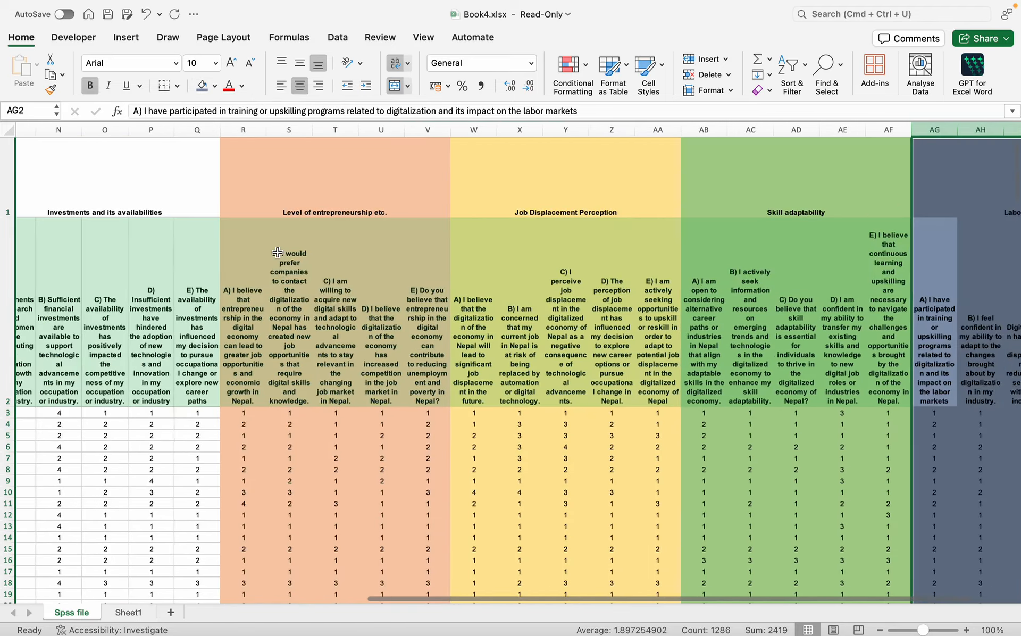
scroll(284, 267, right, 1)
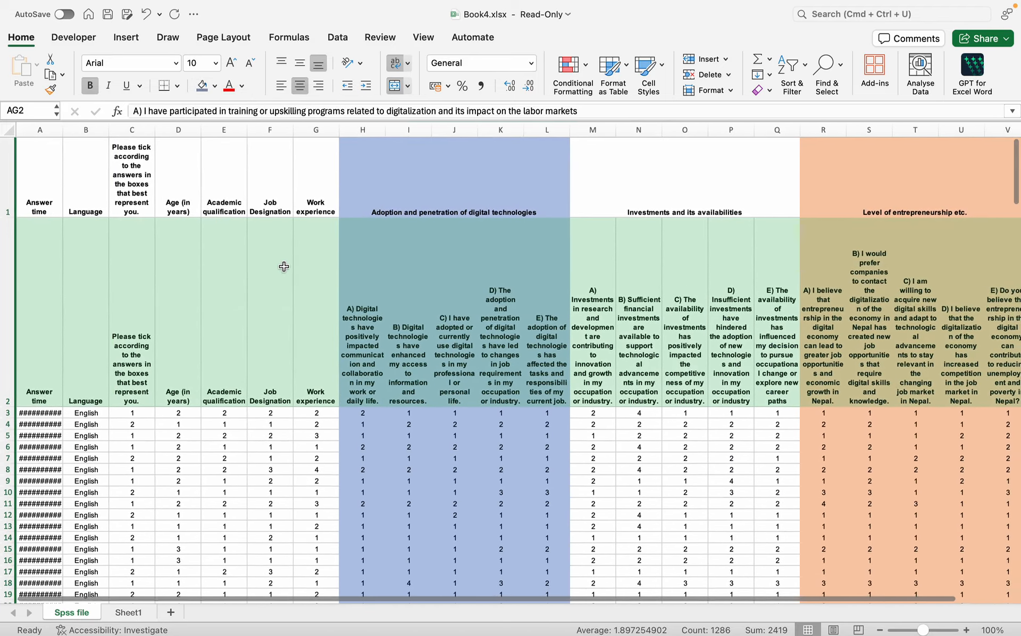
scroll(493, 226, right, 8)
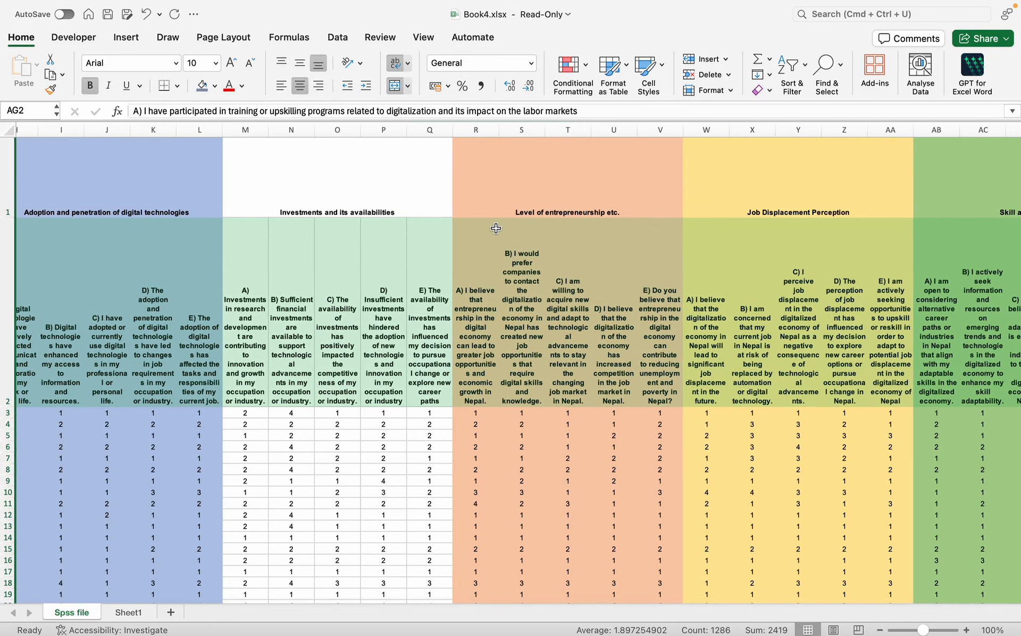
scroll(495, 228, right, 3)
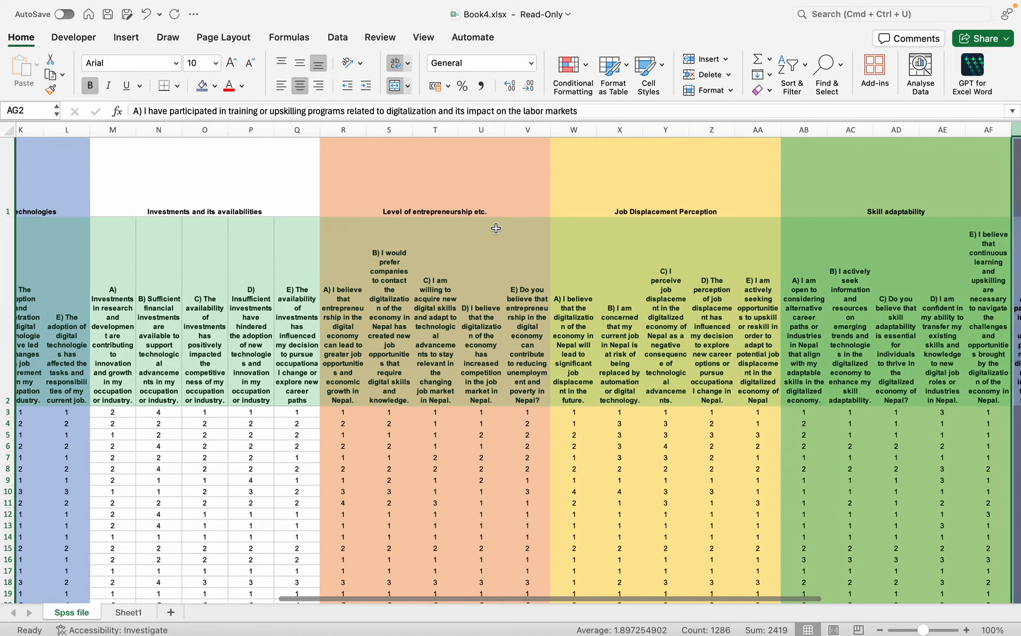
scroll(496, 227, right, 10)
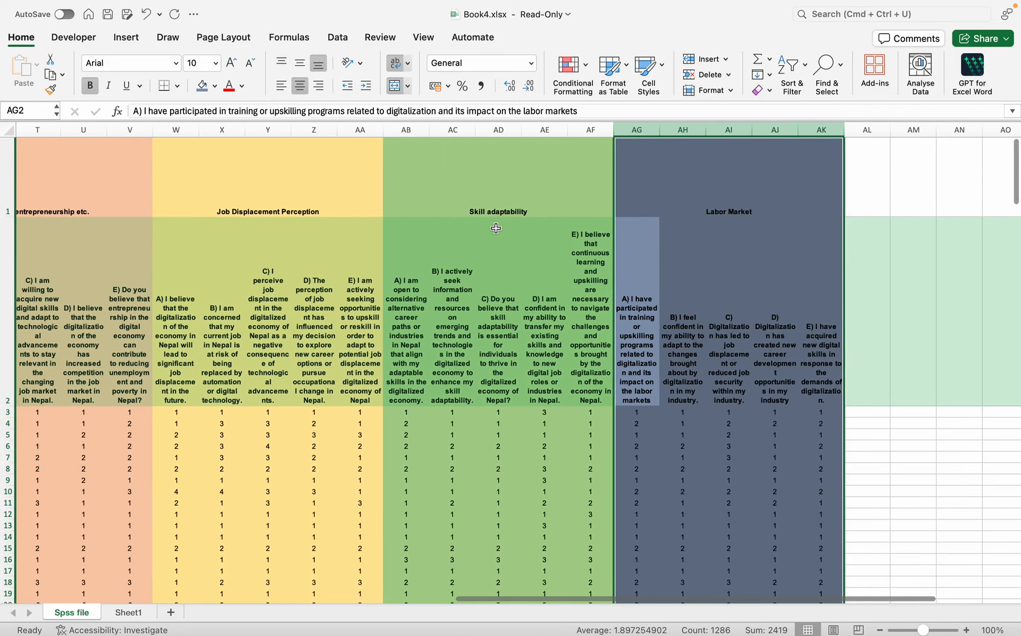
scroll(496, 228, left, 5)
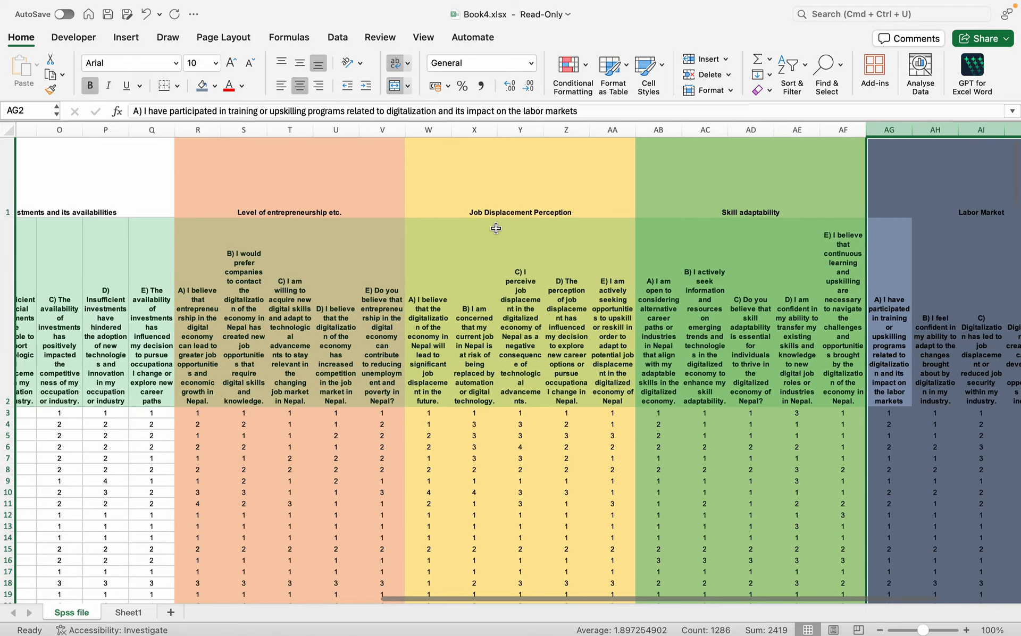
scroll(495, 227, down, 3)
scroll(496, 228, left, 3)
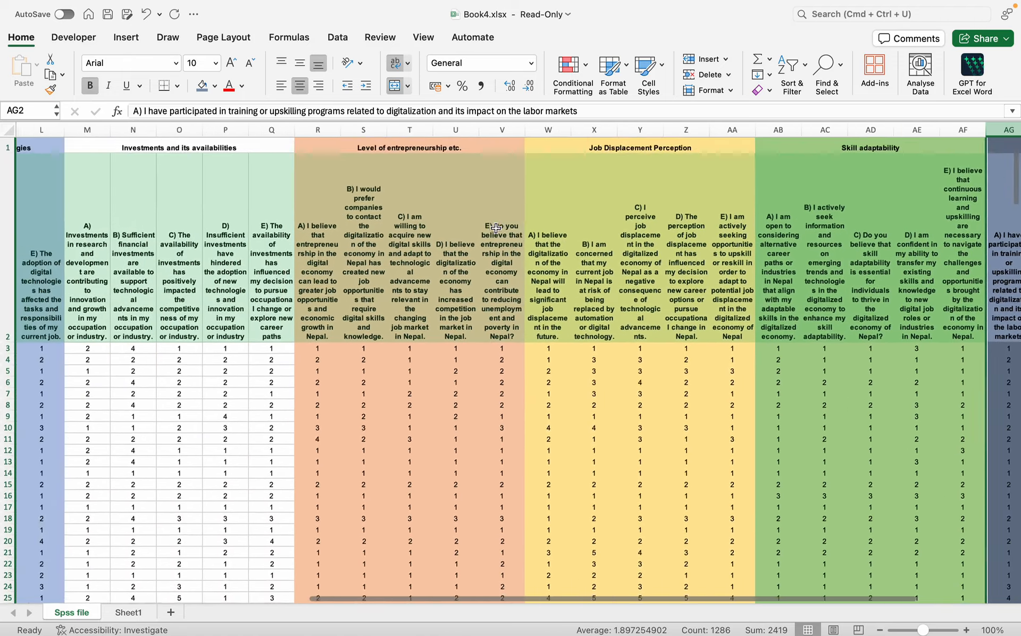
scroll(495, 227, left, 10)
scroll(496, 228, down, 10)
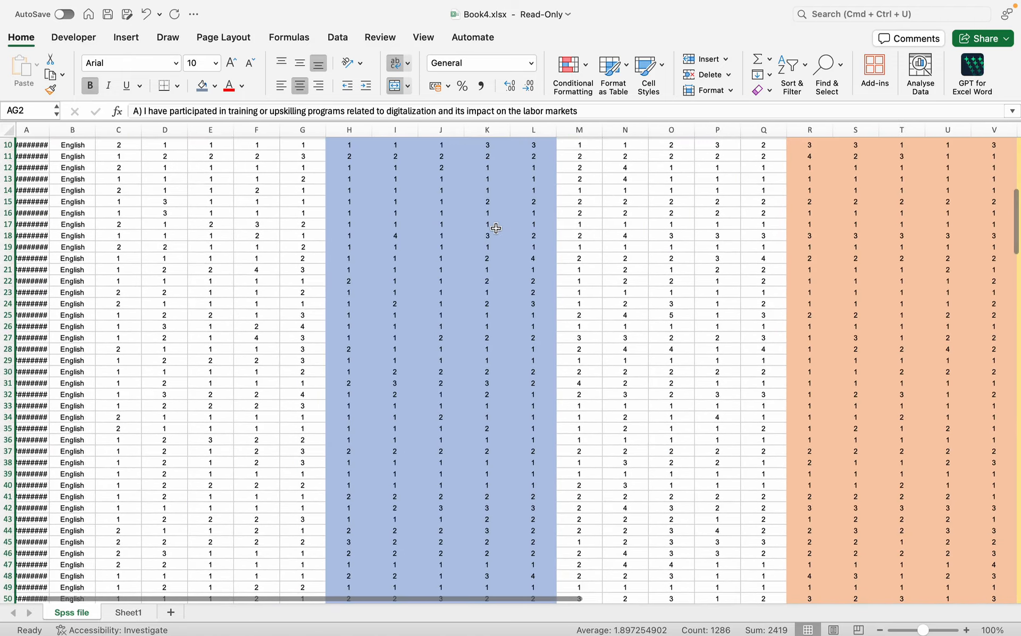
- Look through the responses down to the answer-code key in rows 258 to 262 and highlight those rows
scroll(496, 227, up, 10)
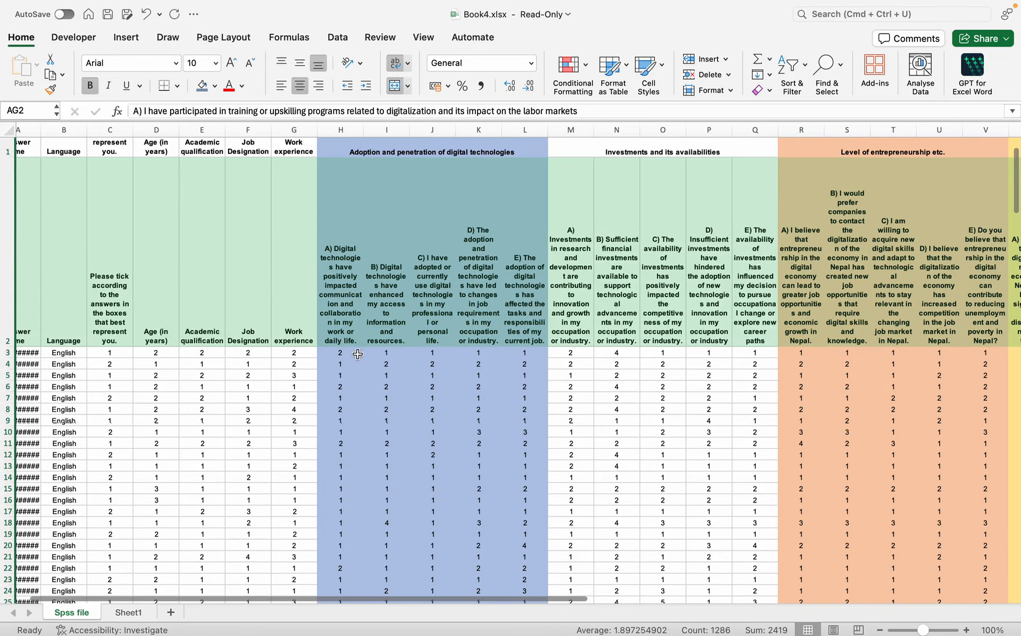
click(358, 354)
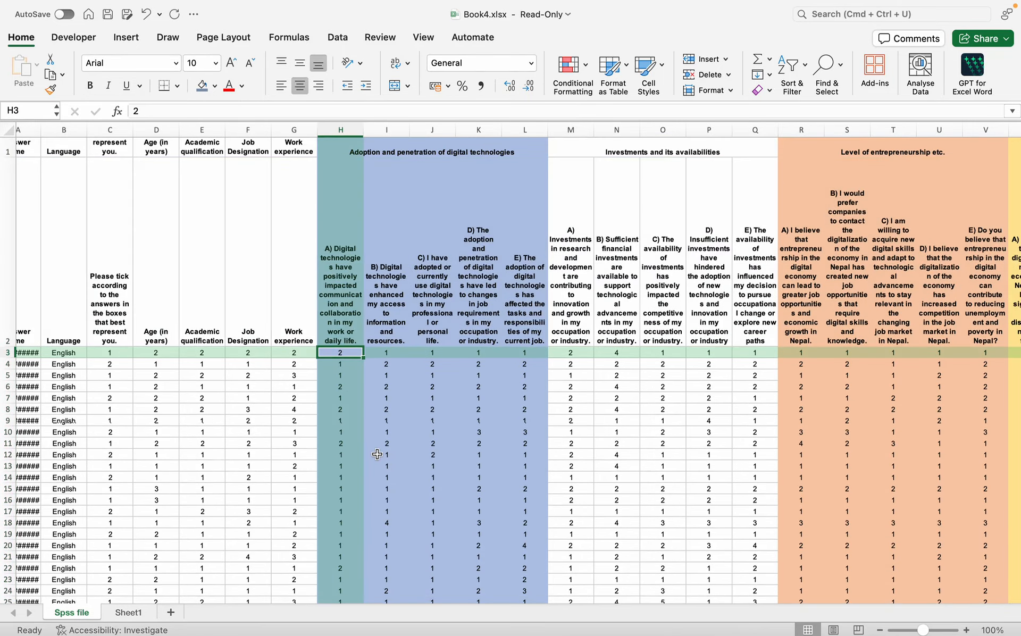
scroll(377, 454, down, 20)
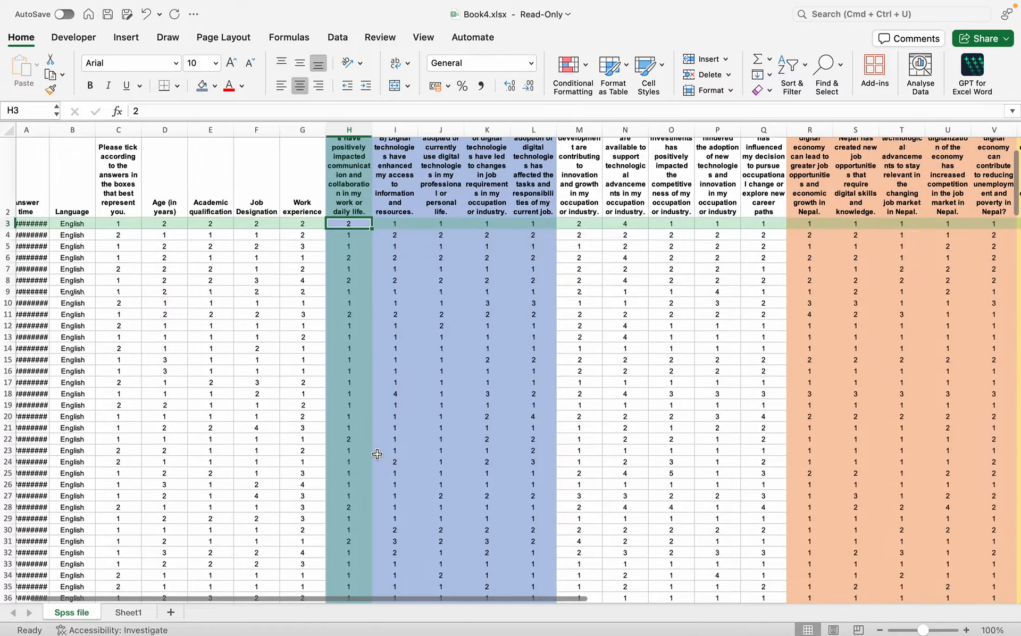
scroll(377, 453, down, 20)
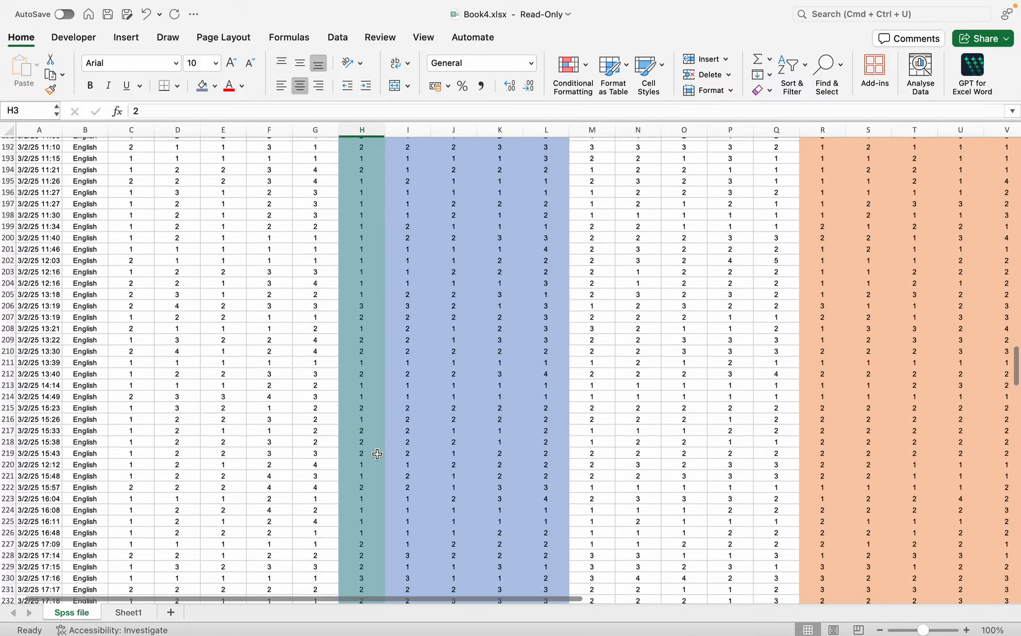
click(355, 426)
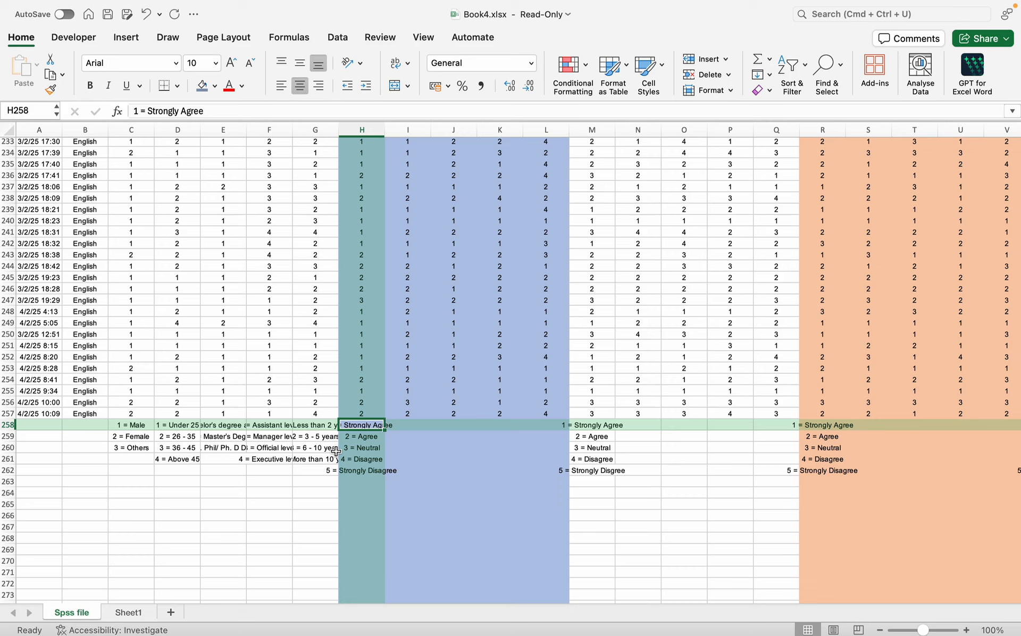
click(7, 424)
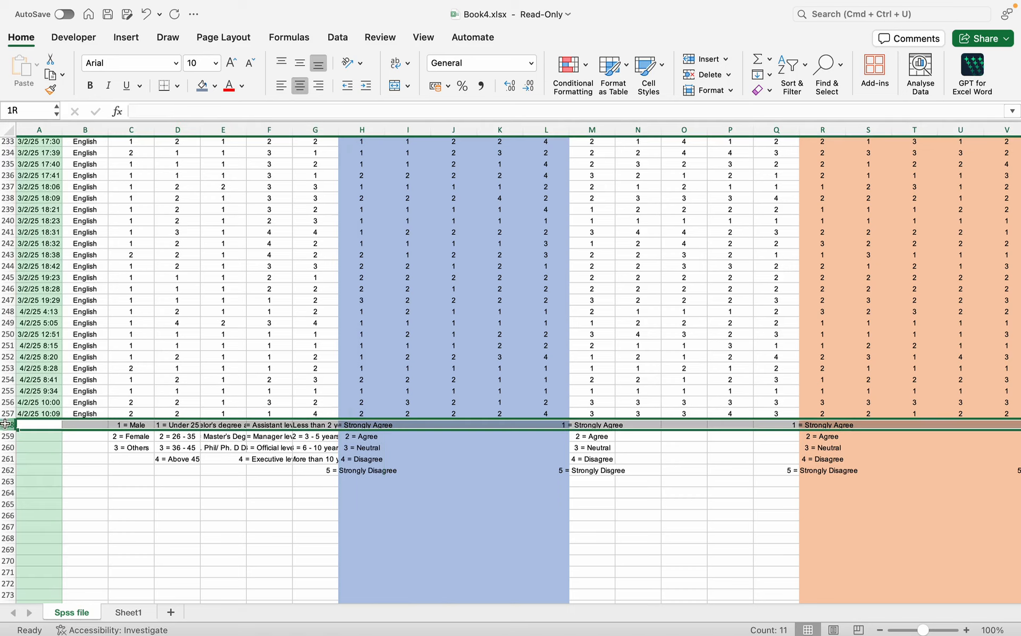
drag(7, 424, 3, 470)
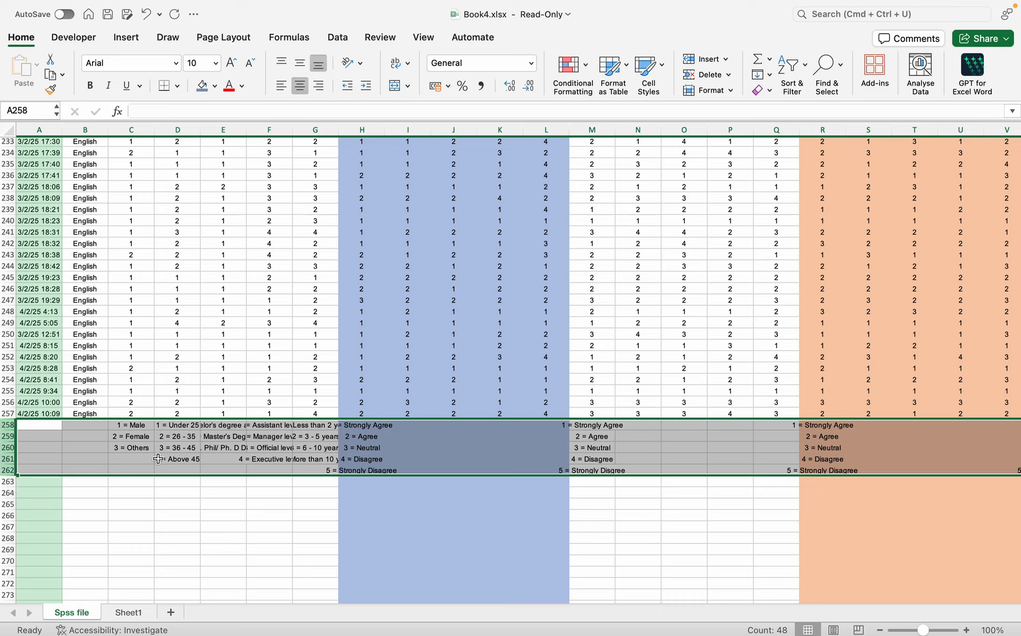
click(5, 425)
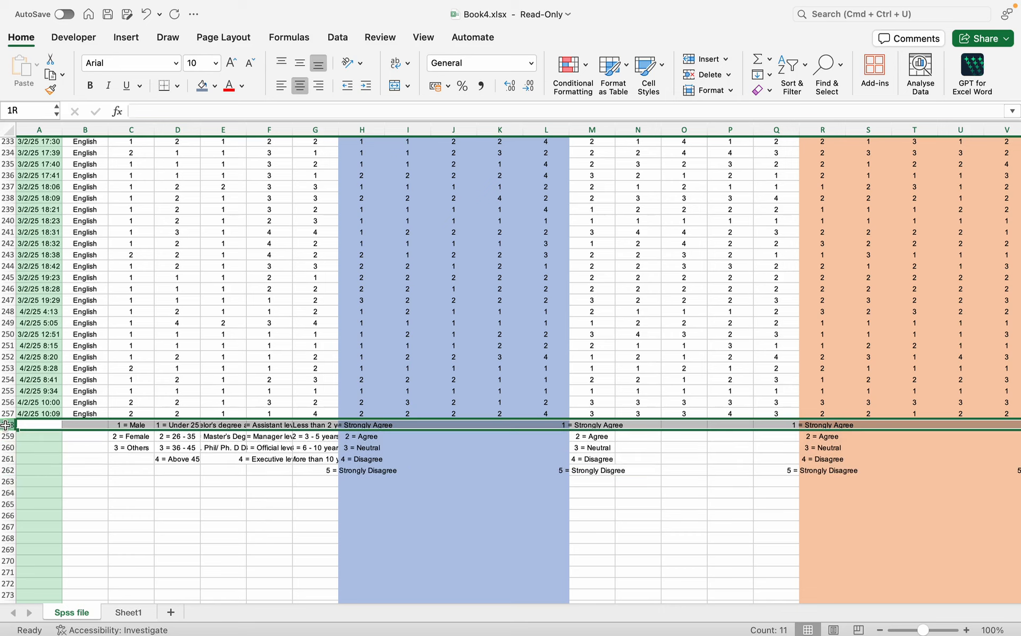
drag(4, 430, 2, 480)
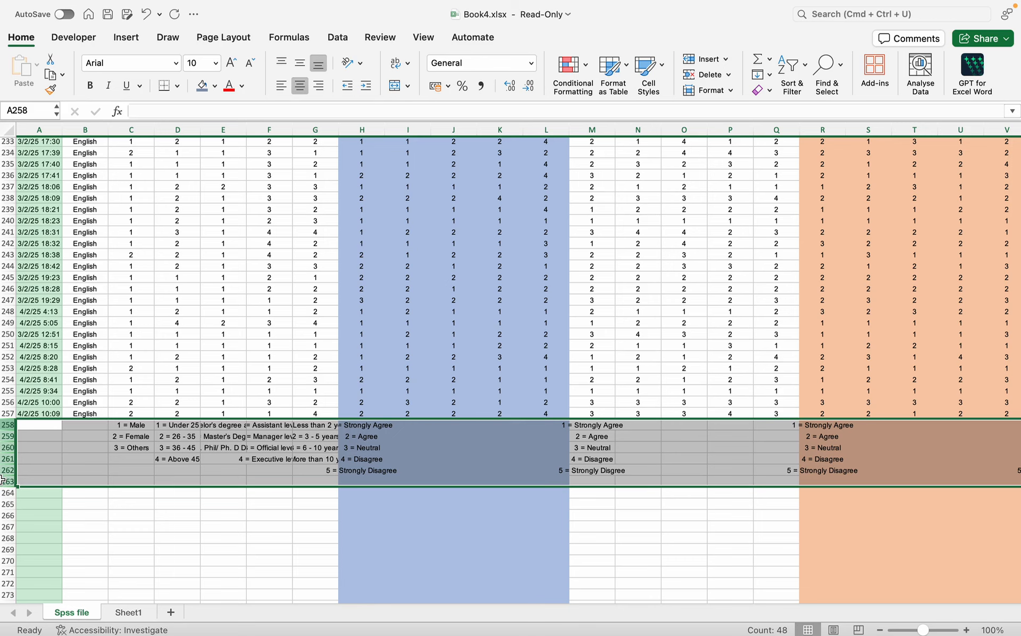
- Check Sheet1 for the same answer-code key below its responses, and return to the Spss file sheet
click(134, 613)
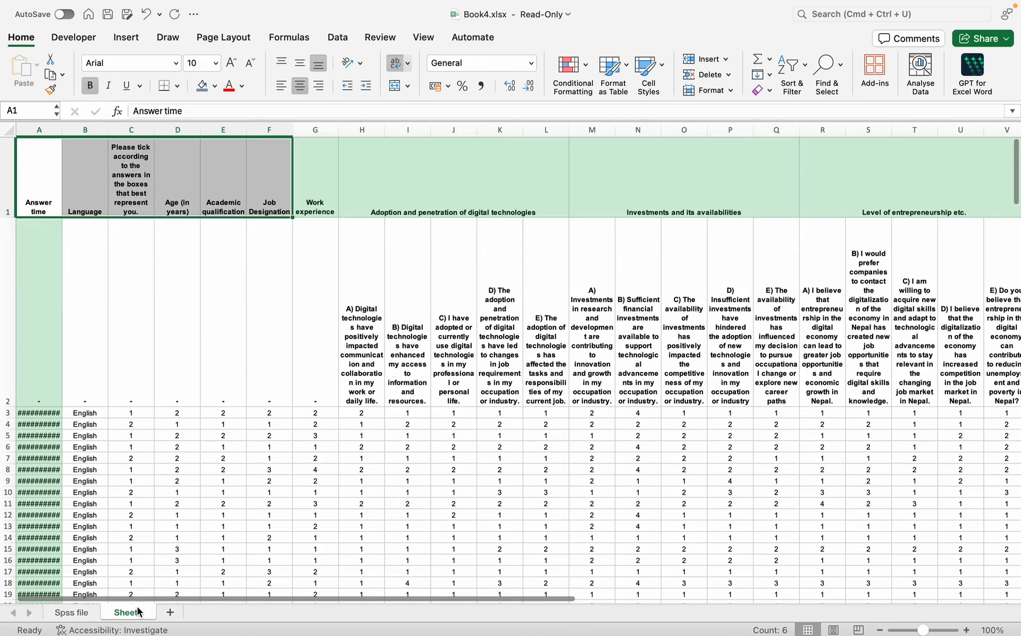
scroll(175, 491, down, 20)
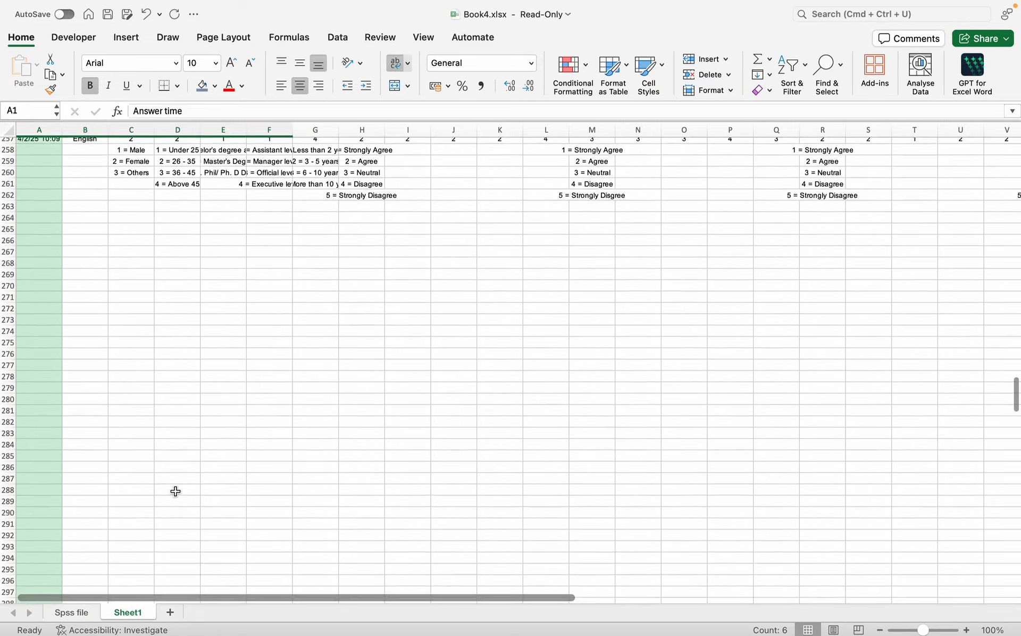
scroll(176, 490, up, 10)
click(153, 391)
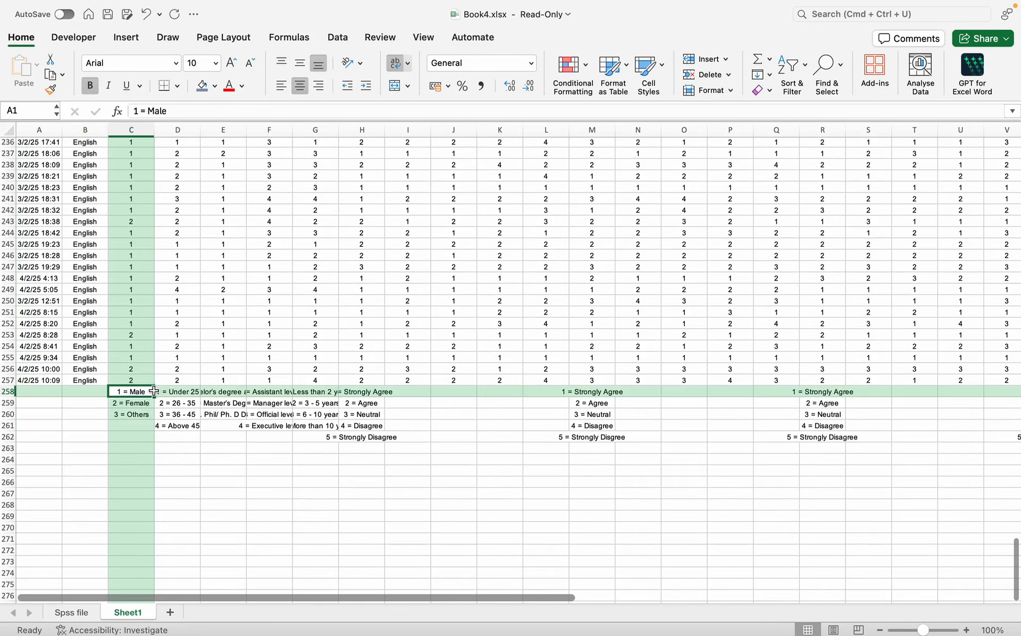
drag(153, 391, 372, 437)
click(69, 613)
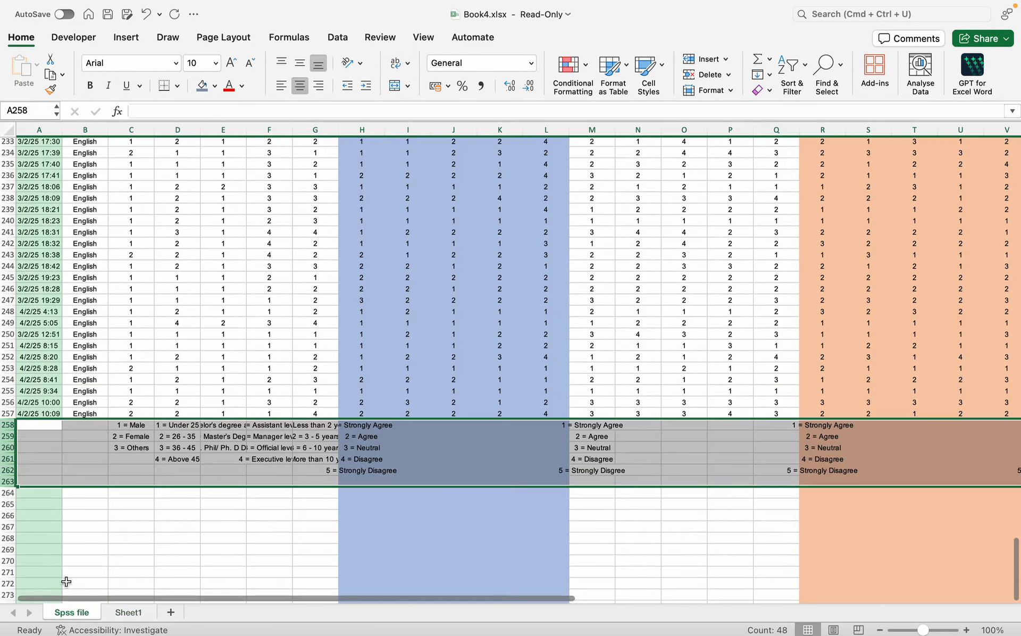
- Delete the contents of the answer-code key by removing rows 258 to 264 below the responses on the Spss file sheet
click(9, 424)
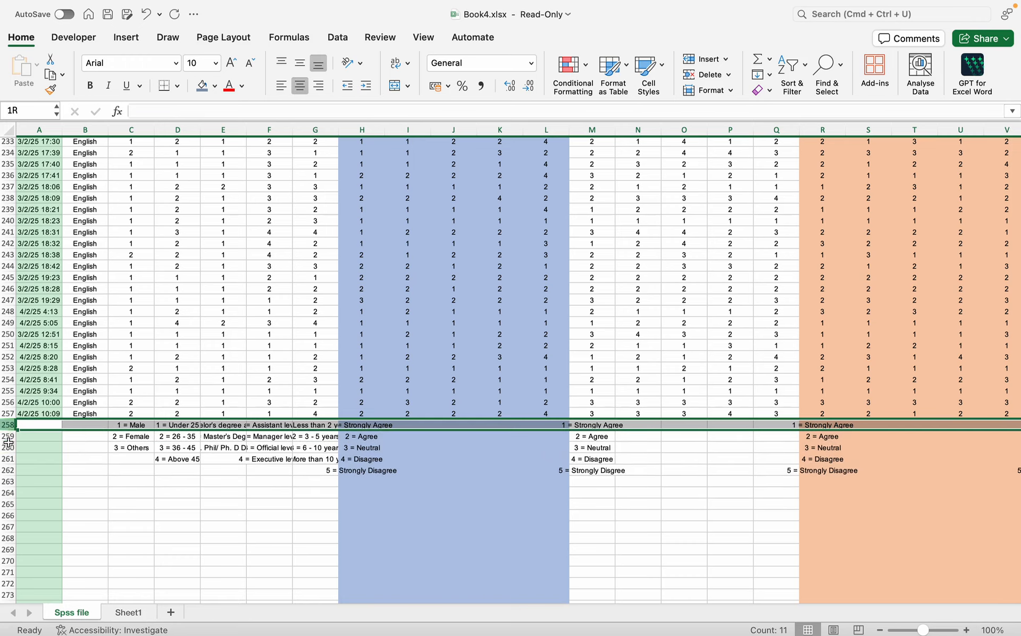
drag(8, 443, 9, 492)
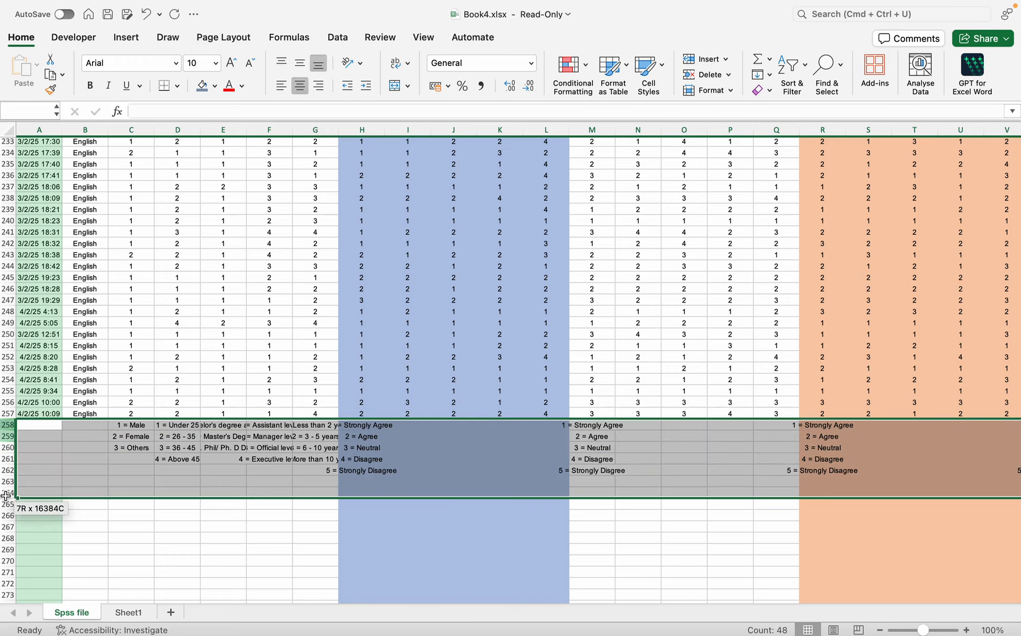
click(702, 75)
scroll(372, 432, down, 3)
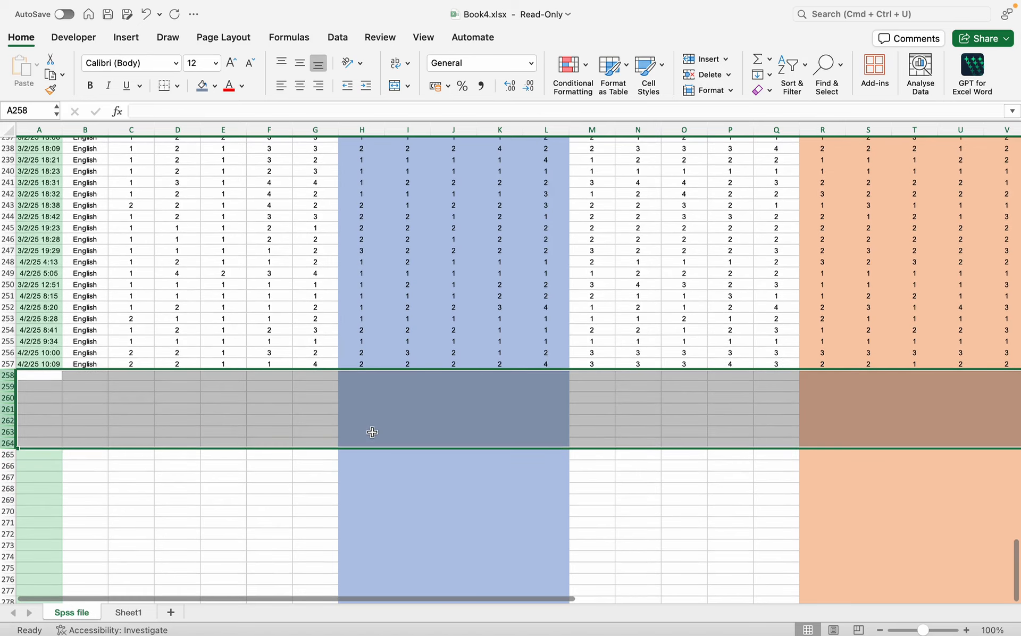
click(8, 364)
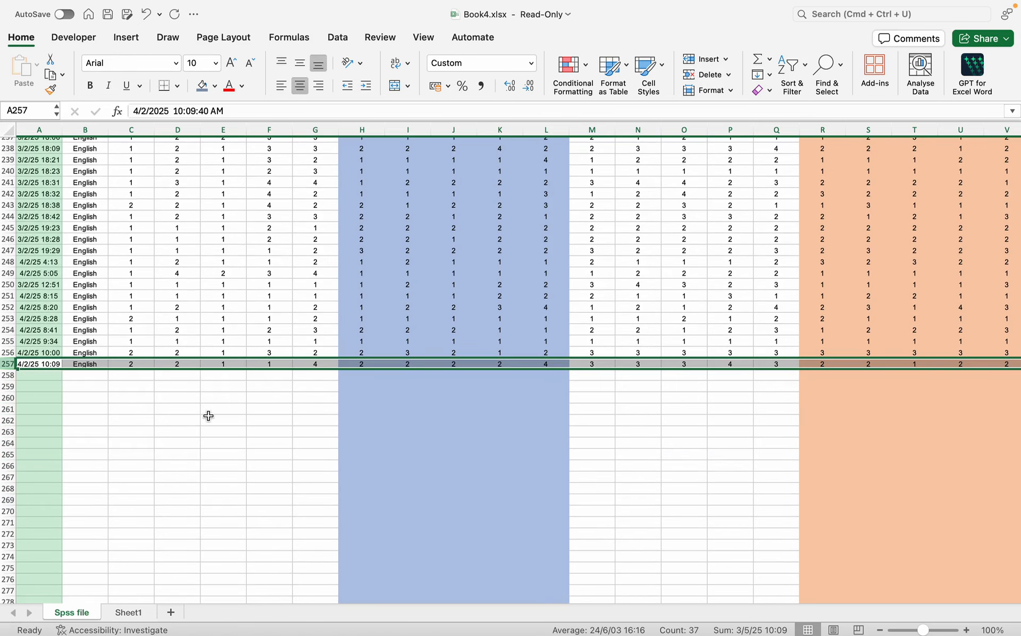
- Delete row 1 with the merged question-group headings so the individual question texts form the first row
scroll(208, 416, up, 20)
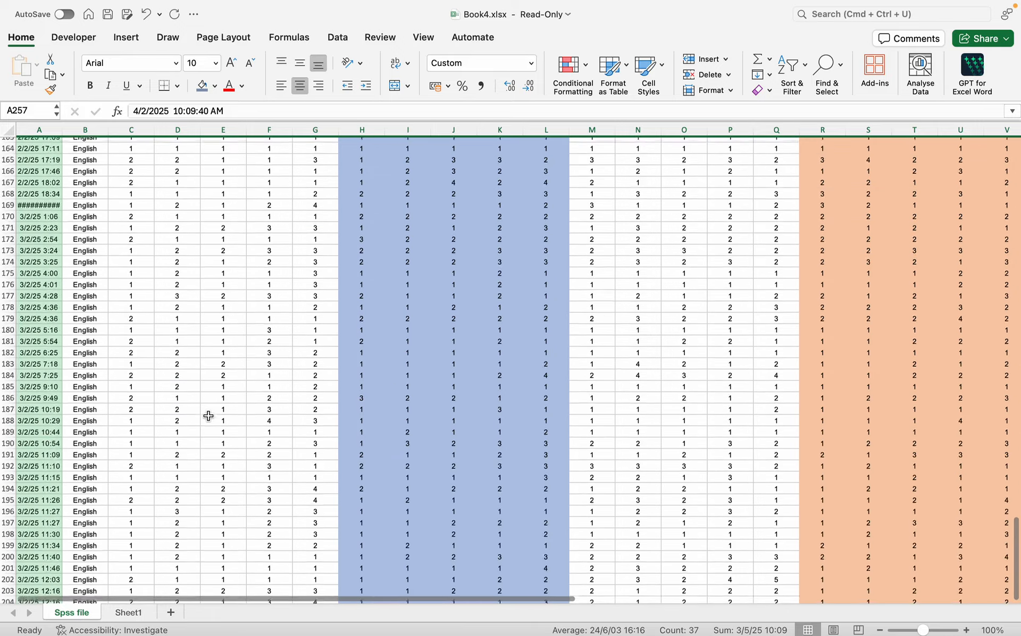
scroll(100, 376, right, 15)
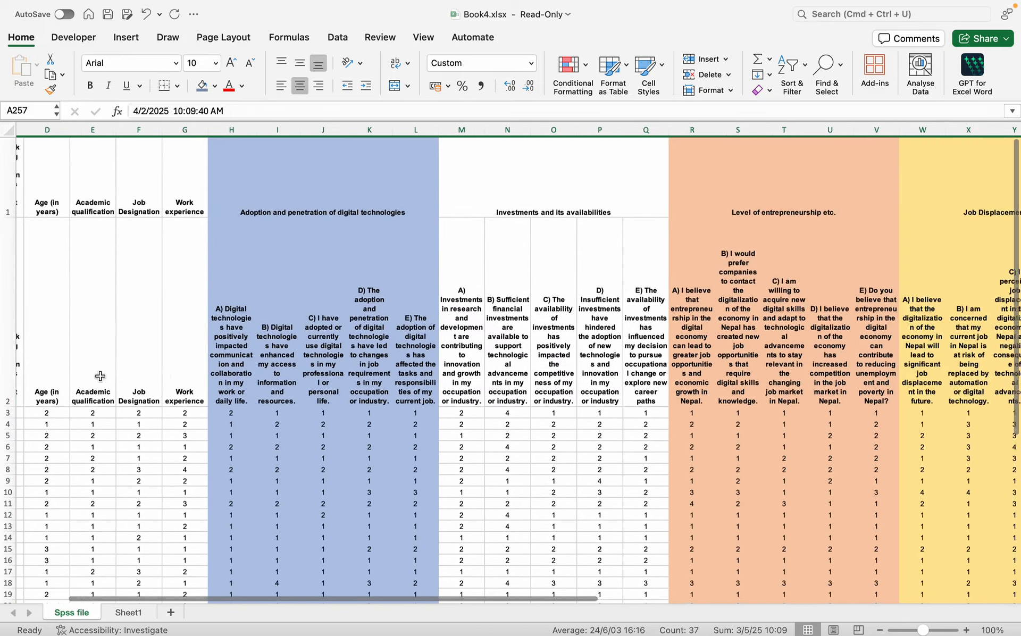
scroll(100, 375, left, 15)
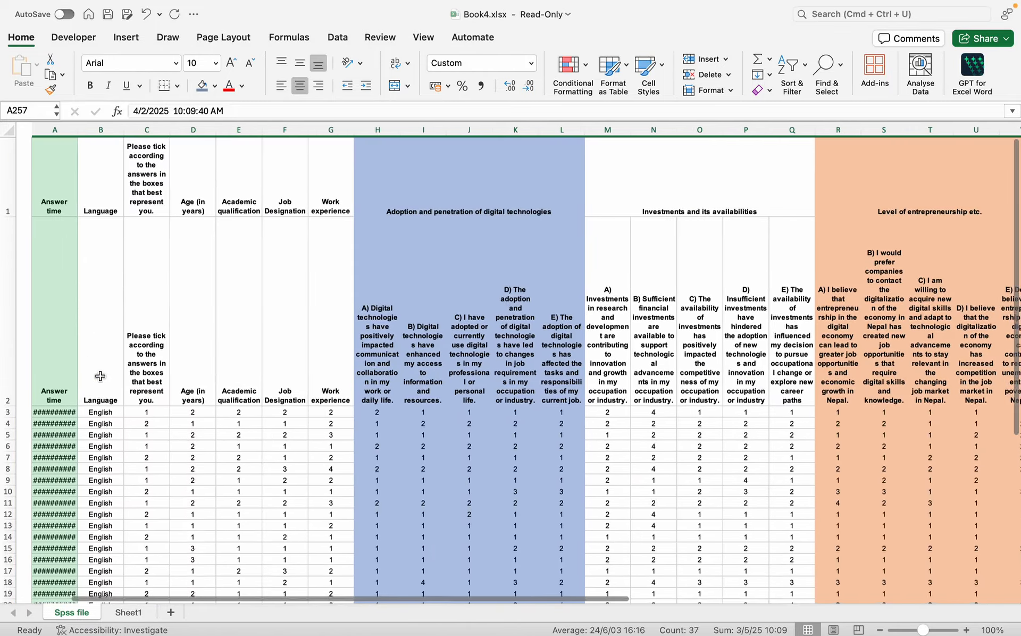
click(4, 172)
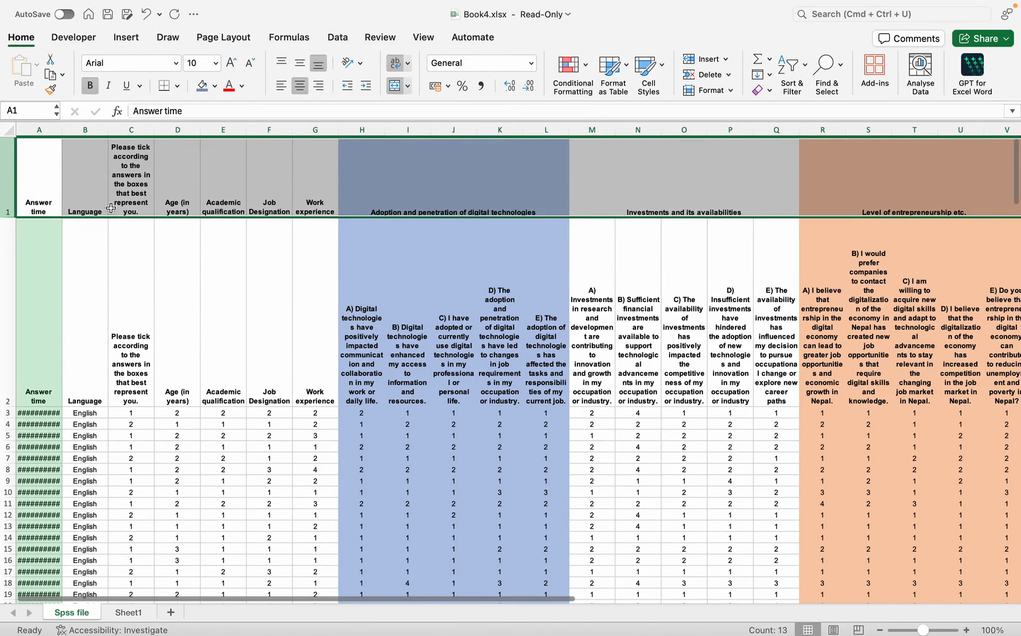
scroll(535, 332, right, 10)
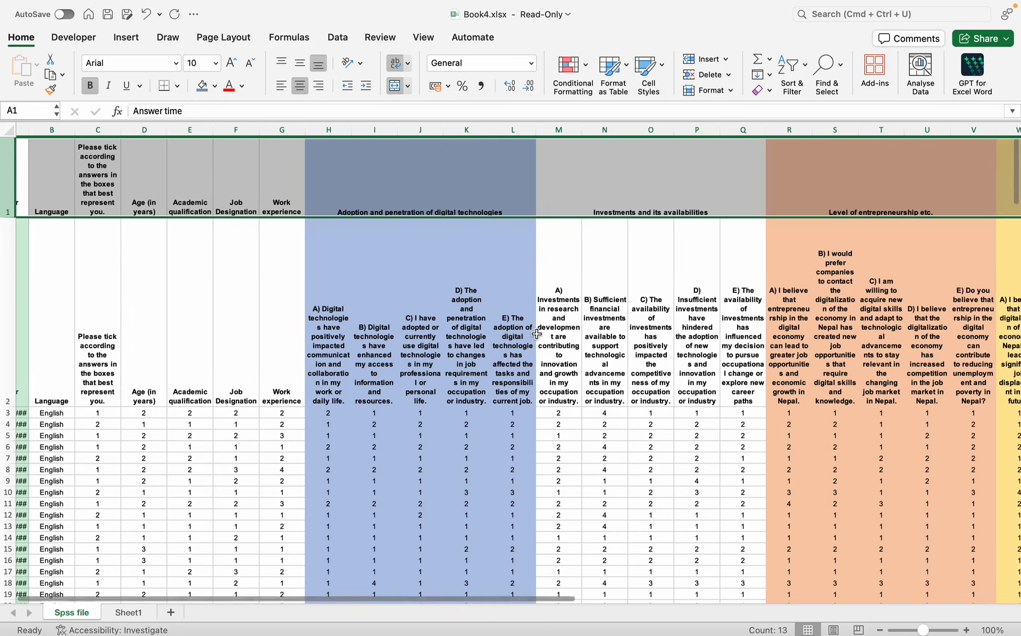
scroll(536, 334, left, 10)
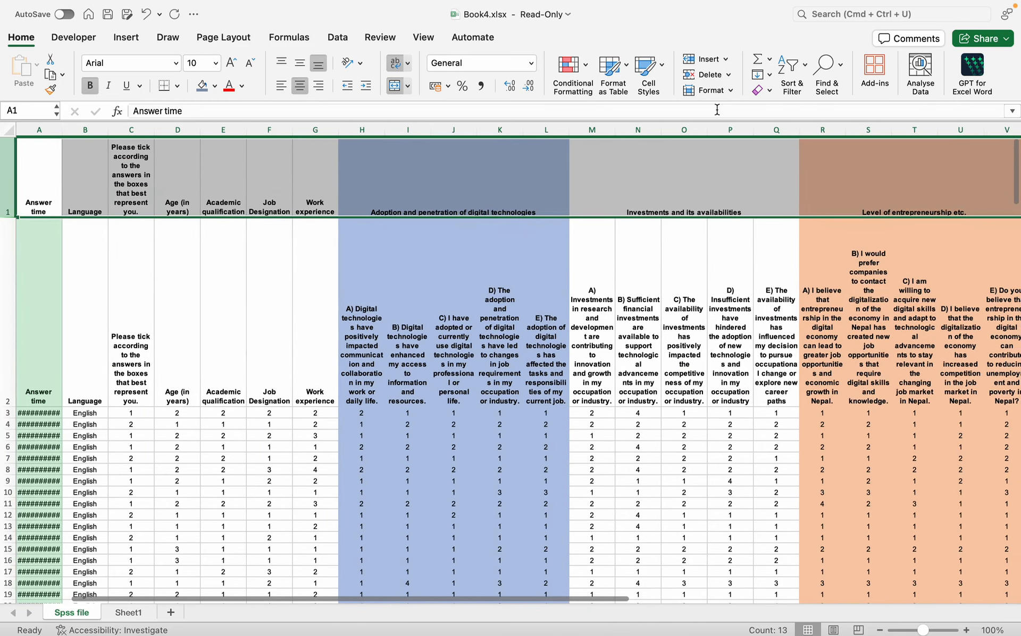
click(710, 74)
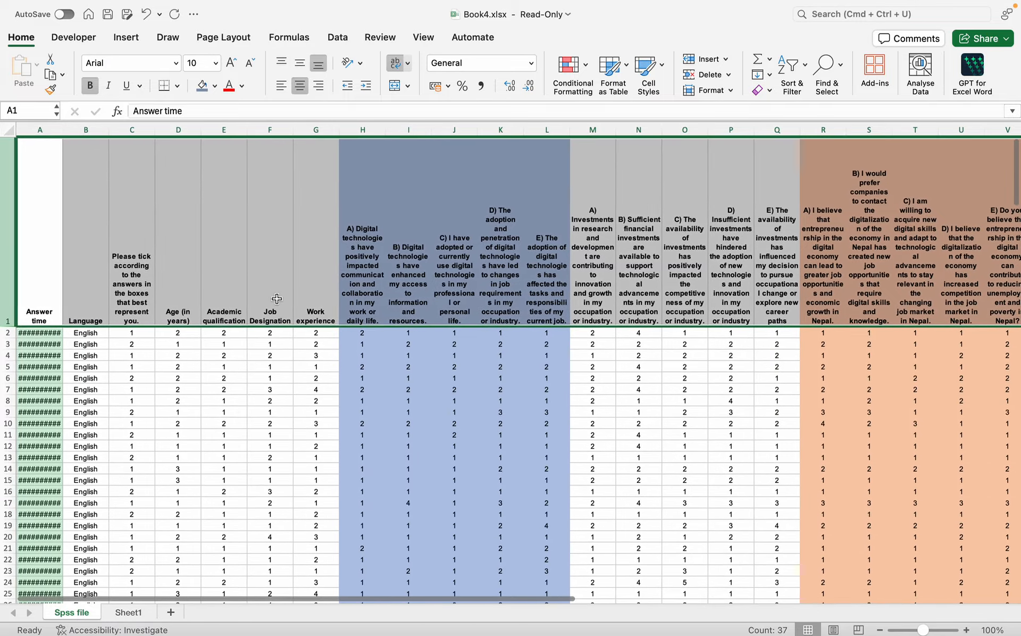
- Save the read-only workbook to the Desktop as "Copy of Book4" in Excel Workbook (.xlsx) format
scroll(273, 311, down, 5)
scroll(273, 311, down, 4)
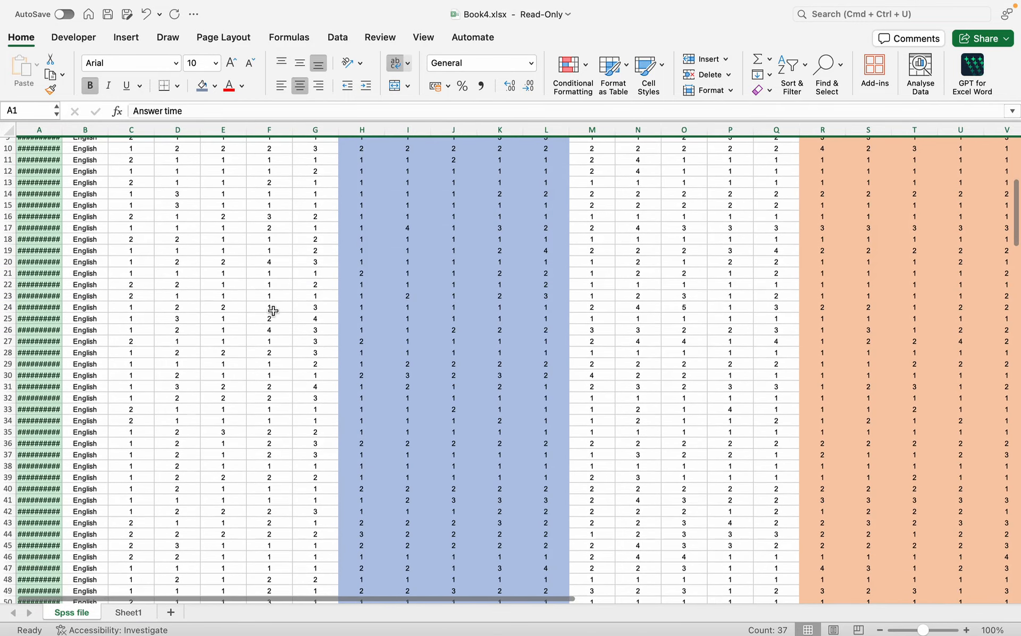
key(super+s)
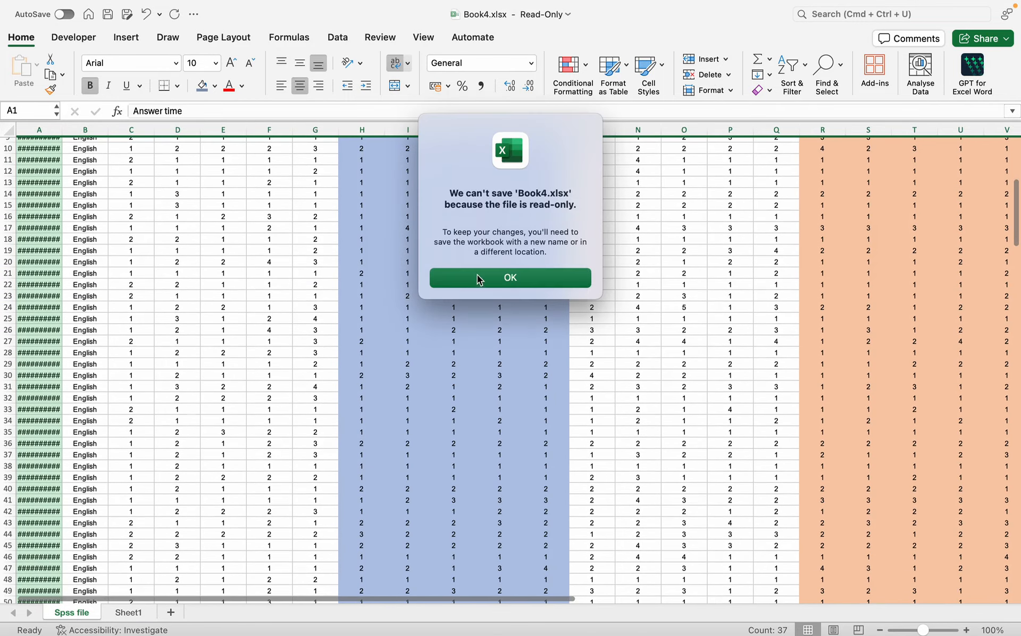
click(477, 276)
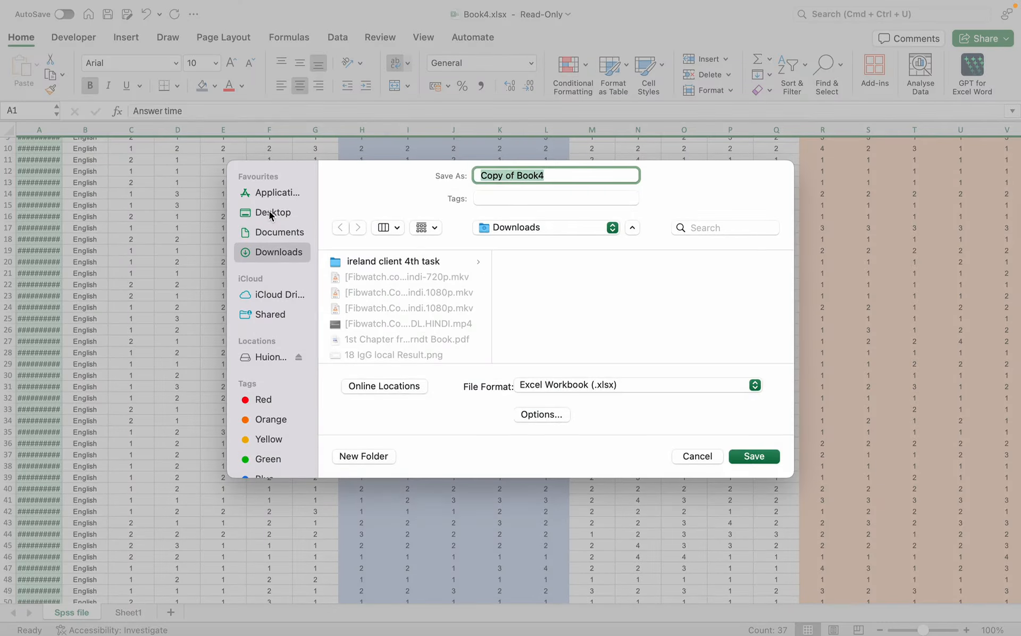
click(269, 213)
click(739, 457)
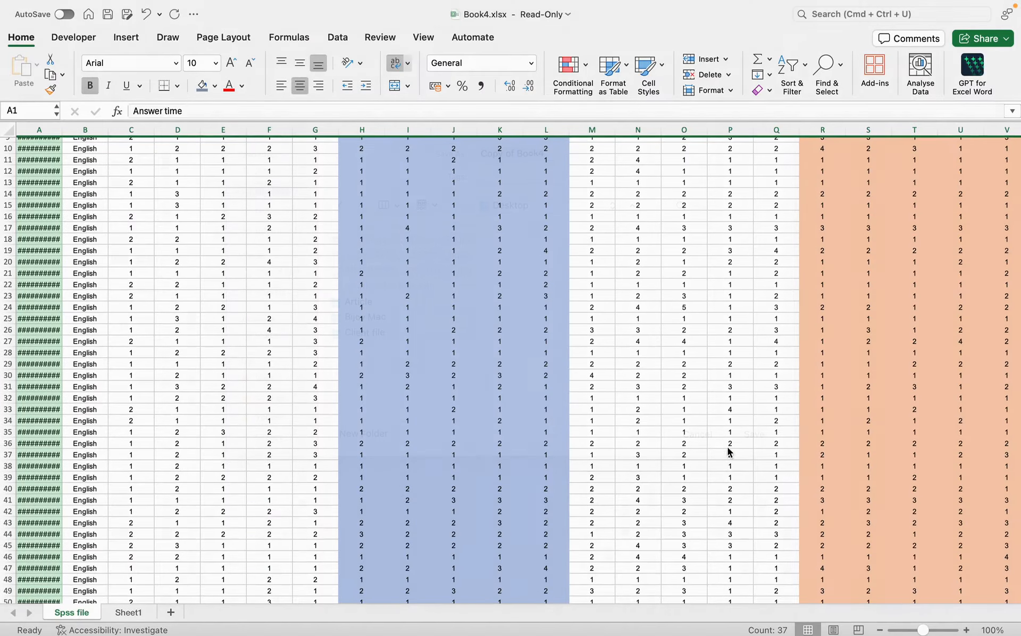
- Check the cleaned sheet down to its last response, and switch to SPSS Statistics by searching the installed applications for "sp" and launching it
scroll(528, 370, down, 20)
scroll(528, 371, down, 20)
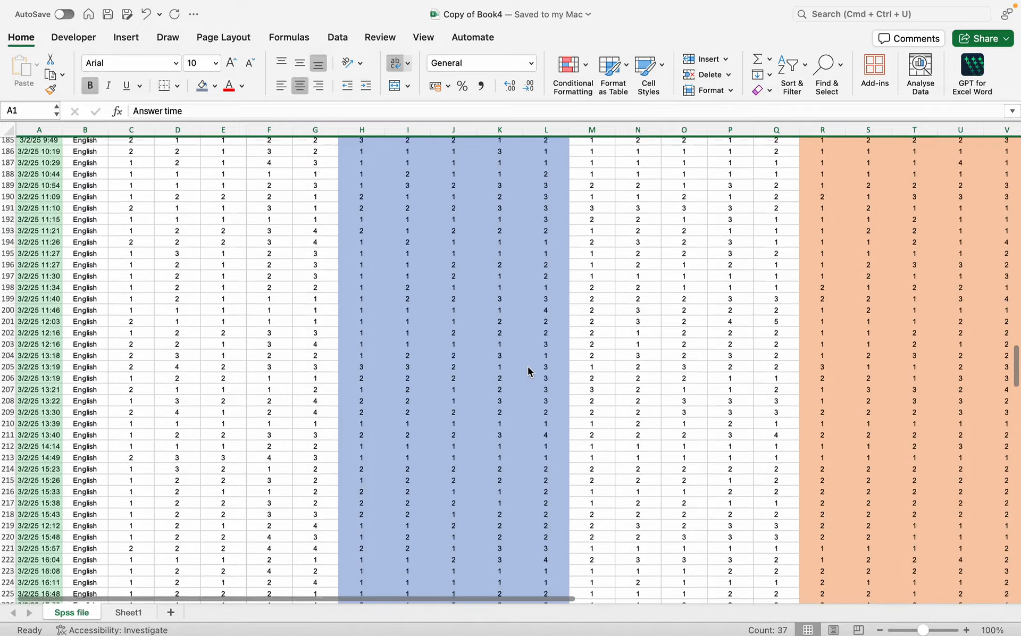
scroll(528, 371, up, 10)
scroll(528, 369, down, 1)
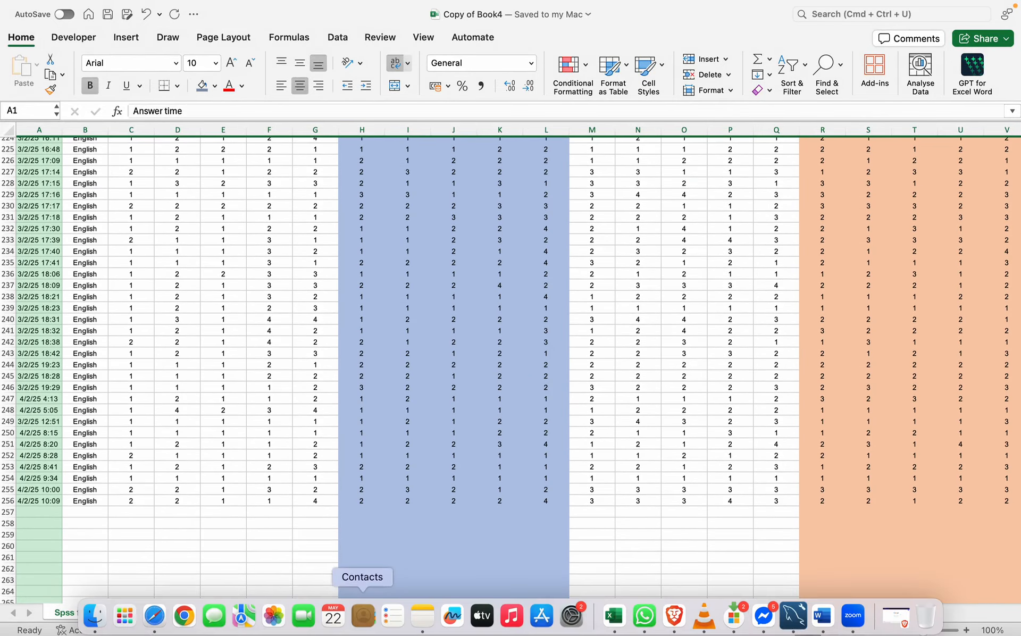
click(130, 621)
text(sp)
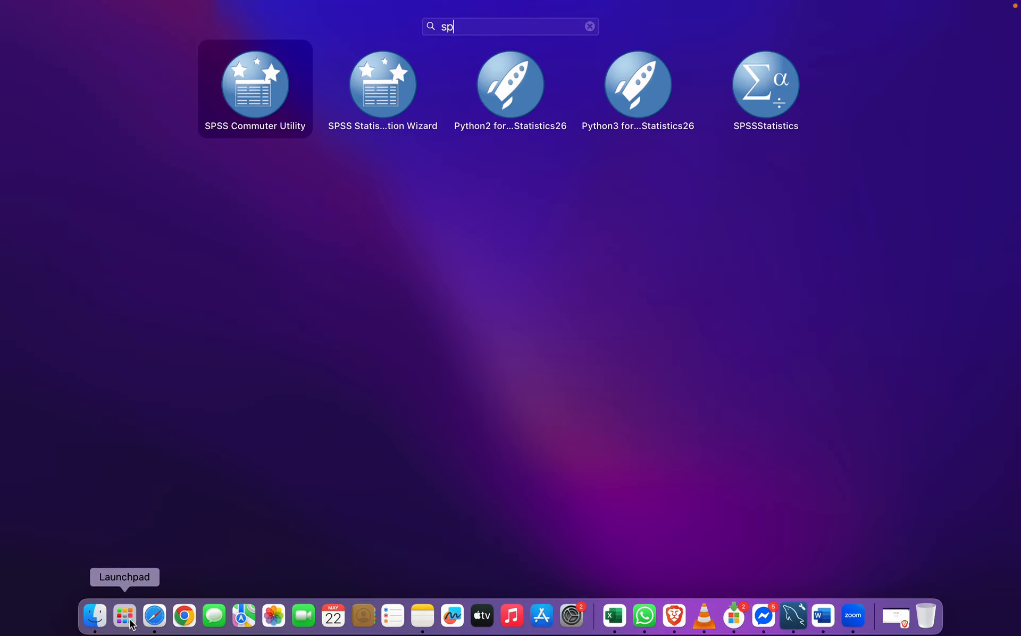
click(769, 98)
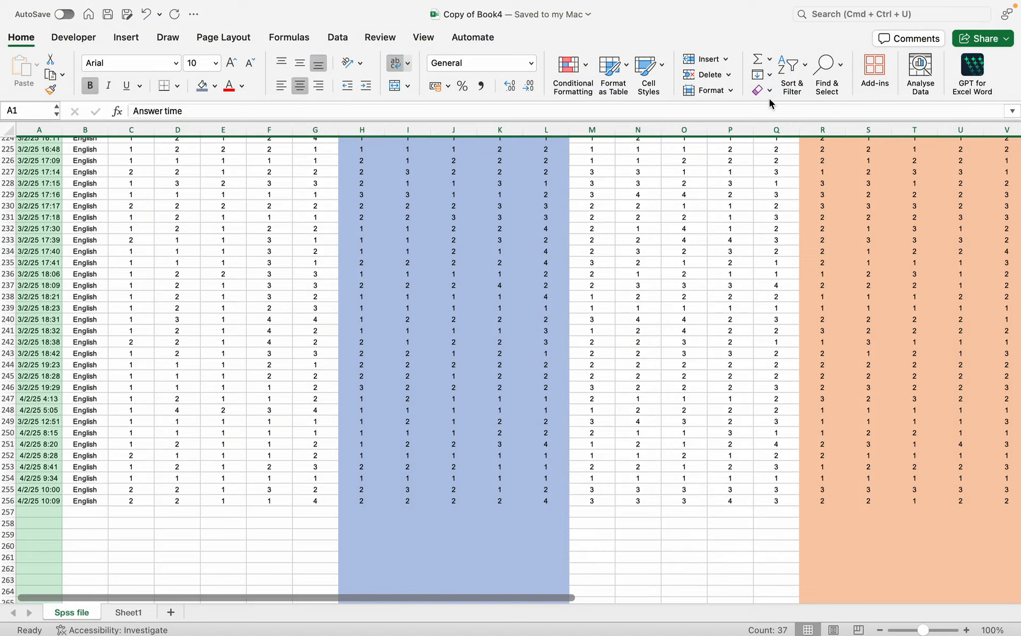
key(ctrl+Left)
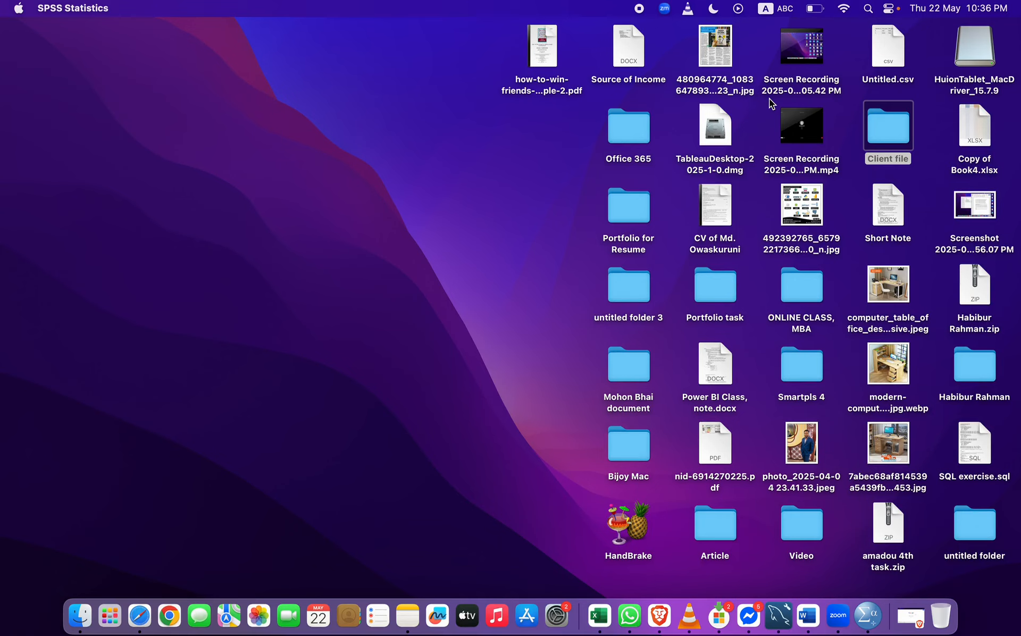
click(868, 615)
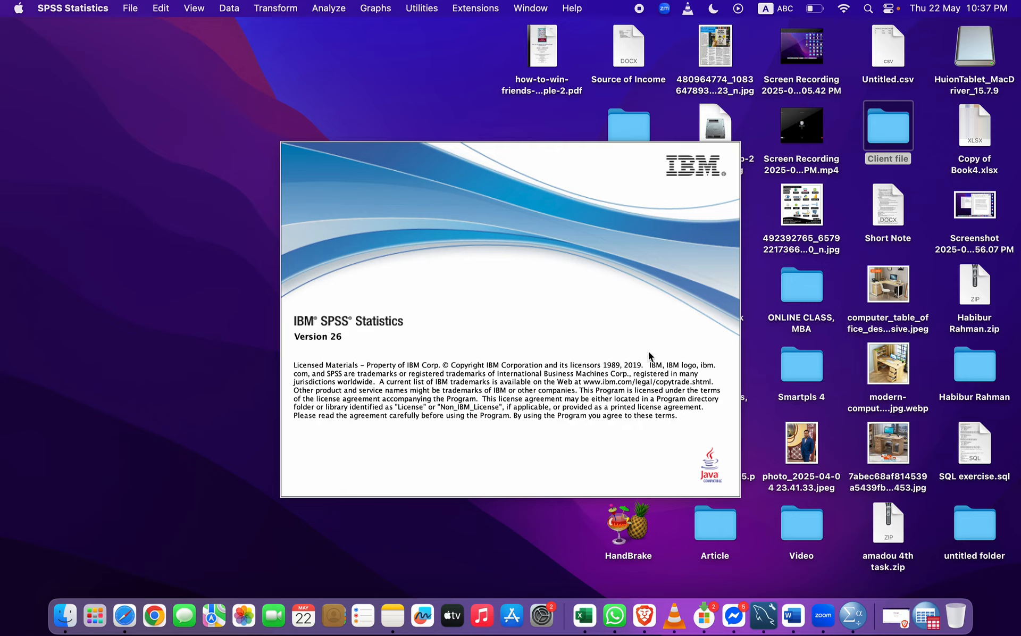
- Force quit the unresponsive SPSS Statistics application and confirm the forced exit
click(17, 8)
click(52, 120)
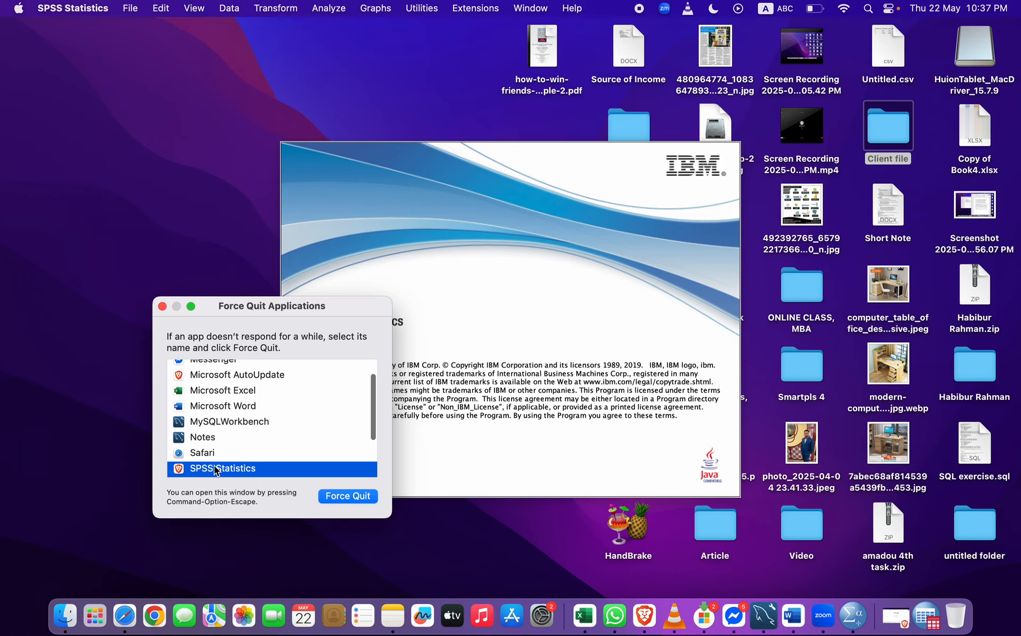
scroll(221, 442, up, 2)
scroll(222, 443, down, 5)
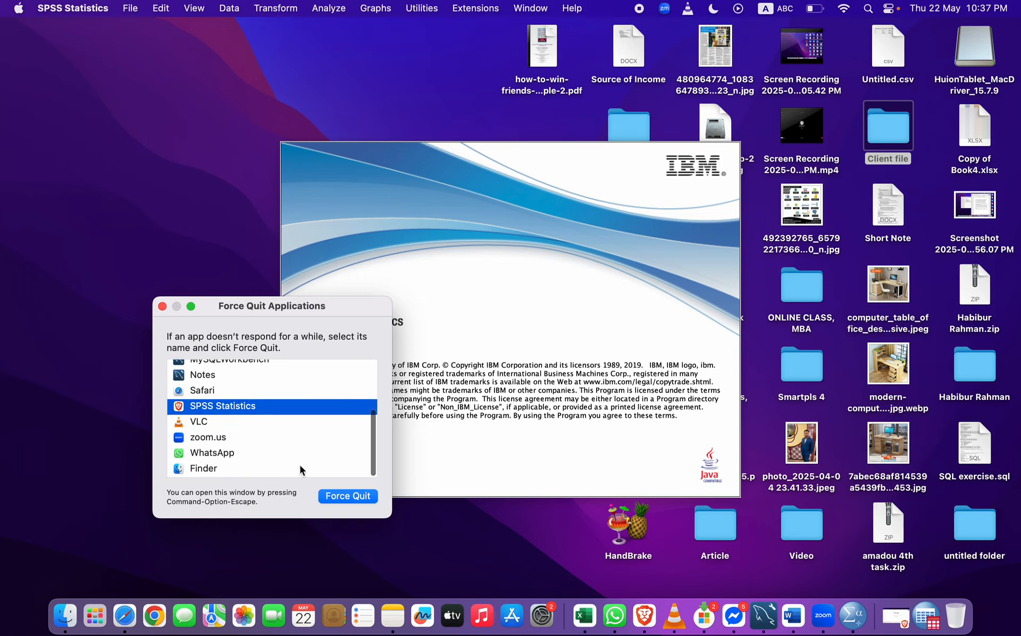
click(340, 496)
click(386, 437)
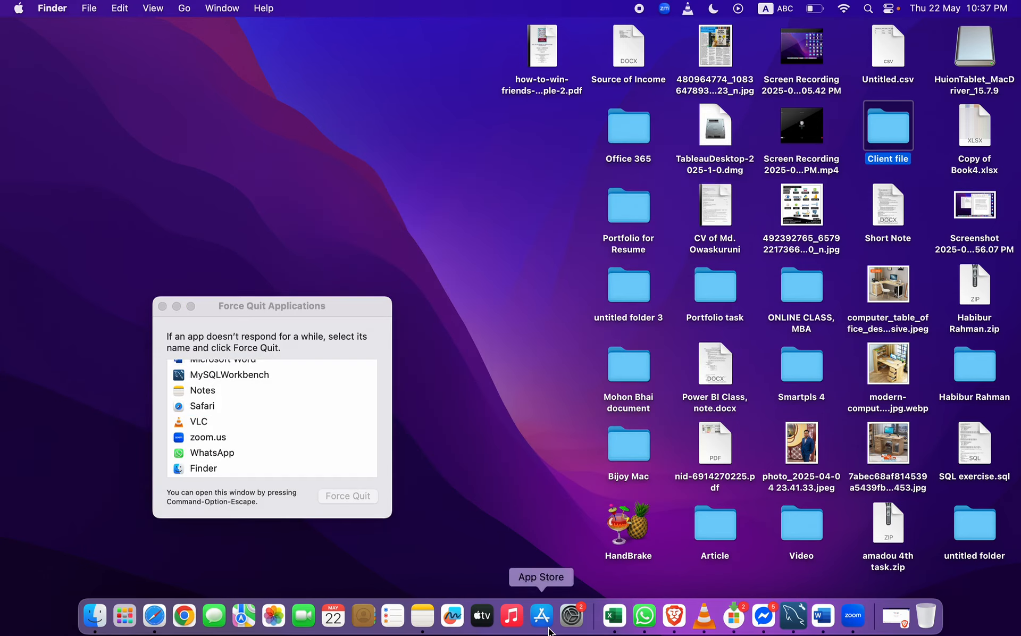
- Relaunch SPSS Statistics by searching the installed applications for "sp", close the Force Quit window and start a new dataset from the welcome dialog
click(125, 616)
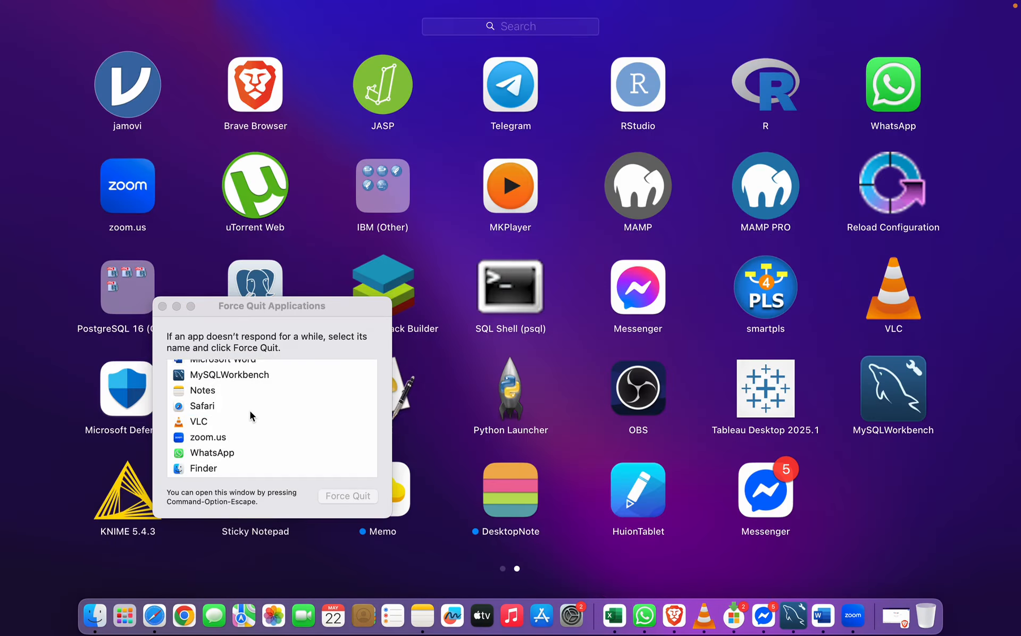
text(s)
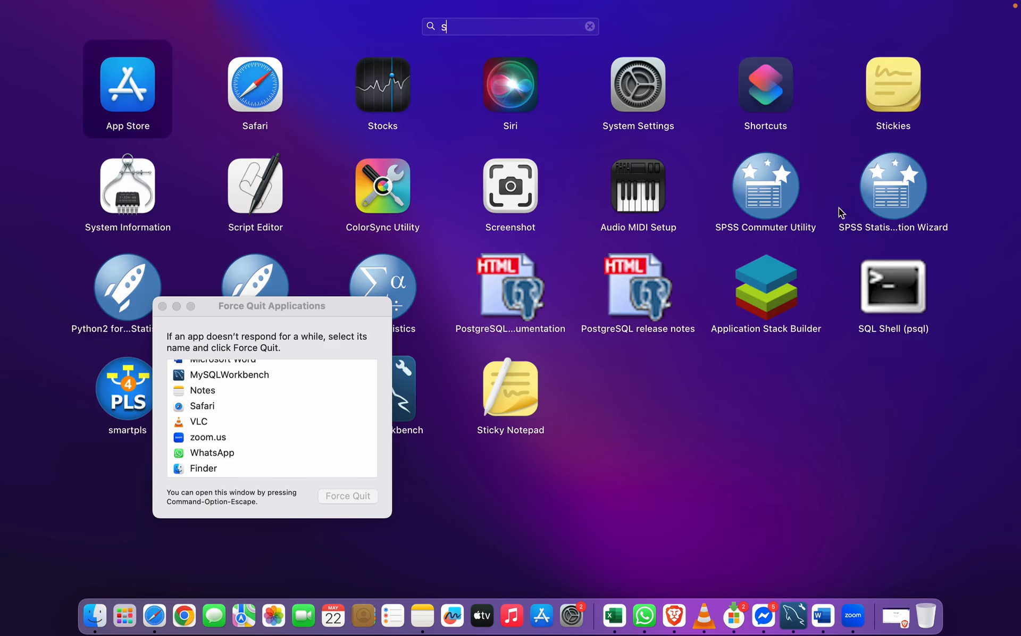
text(p)
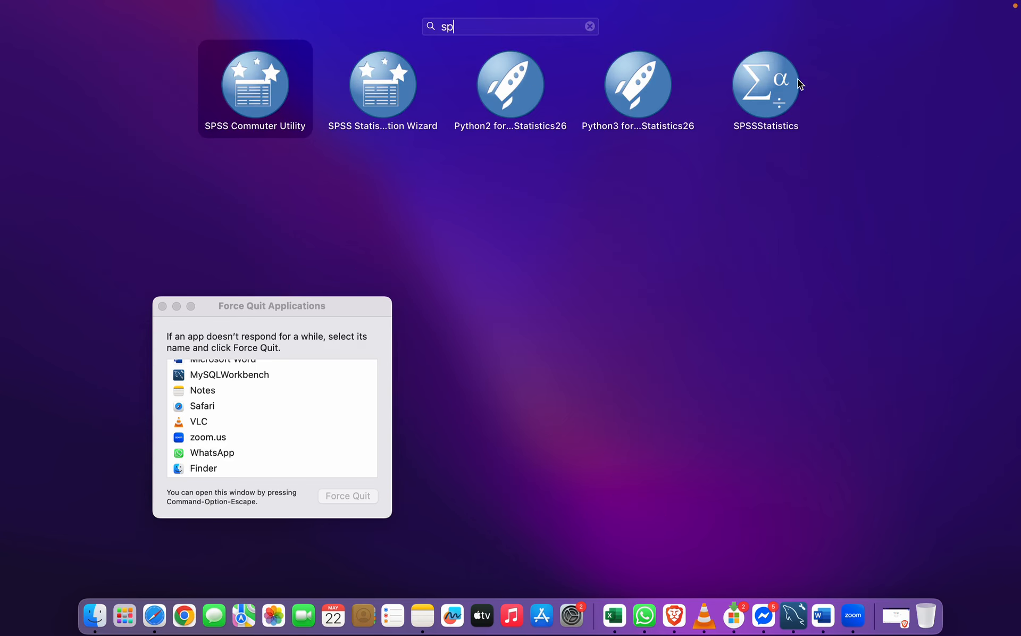
click(797, 85)
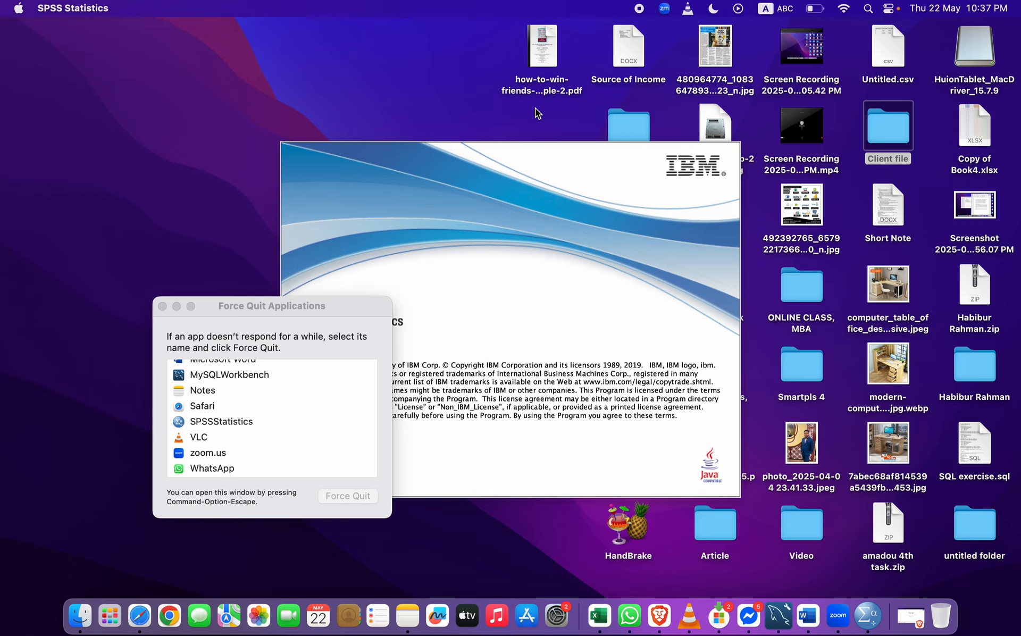
click(162, 307)
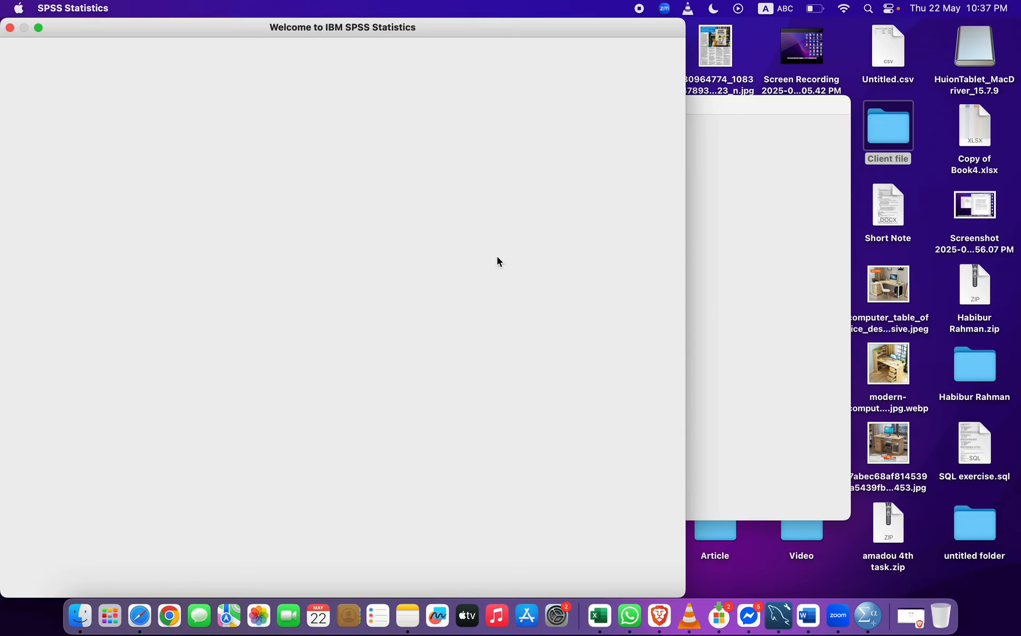
click(38, 28)
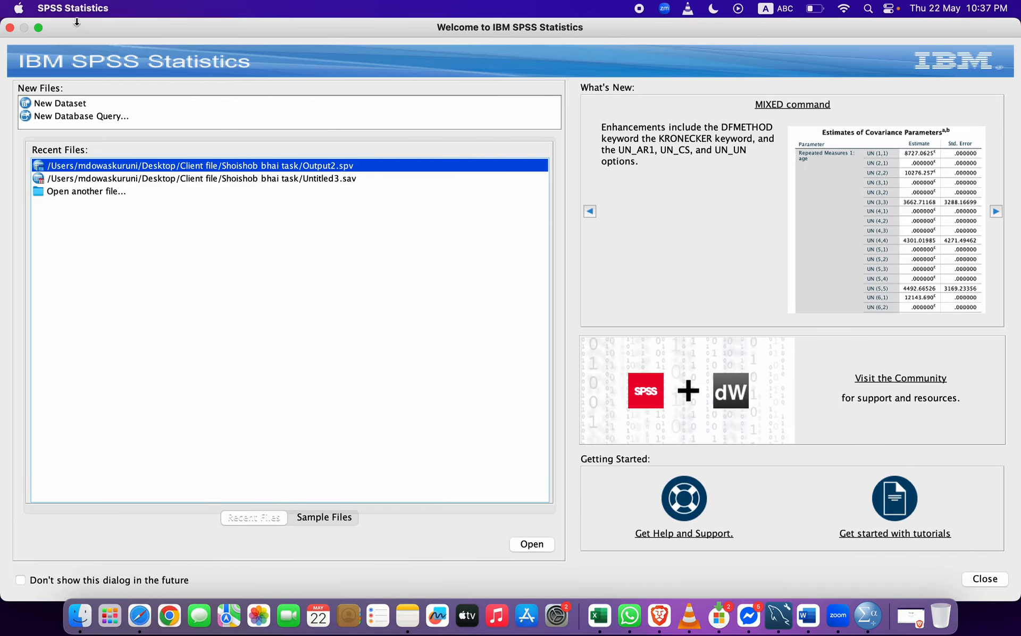
double_click(64, 106)
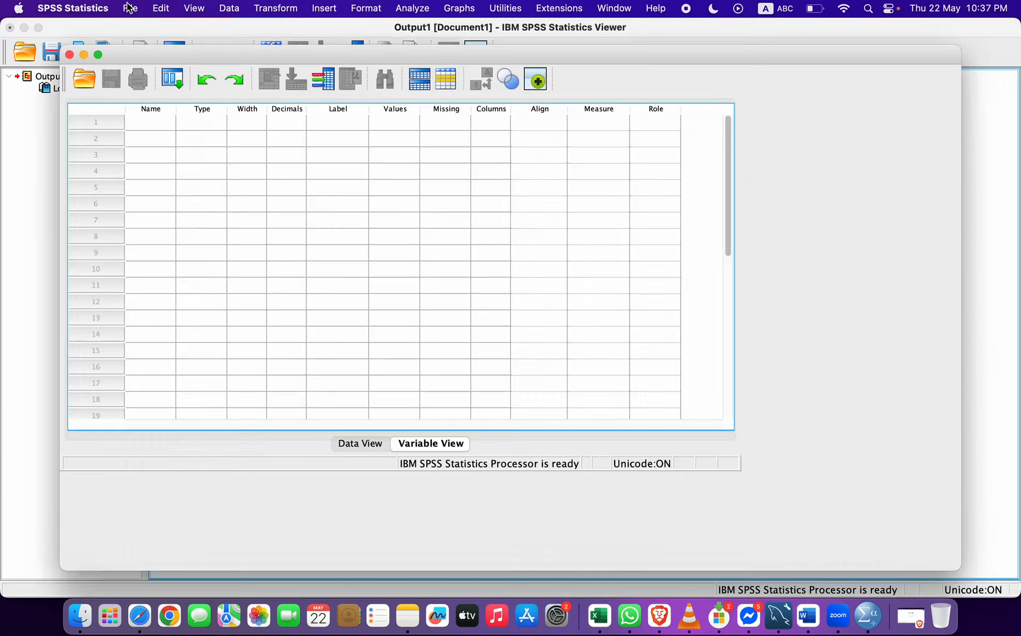
- Choose the Excel data import and open "Copy of Book4.xlsx" from the Desktop folder
click(129, 7)
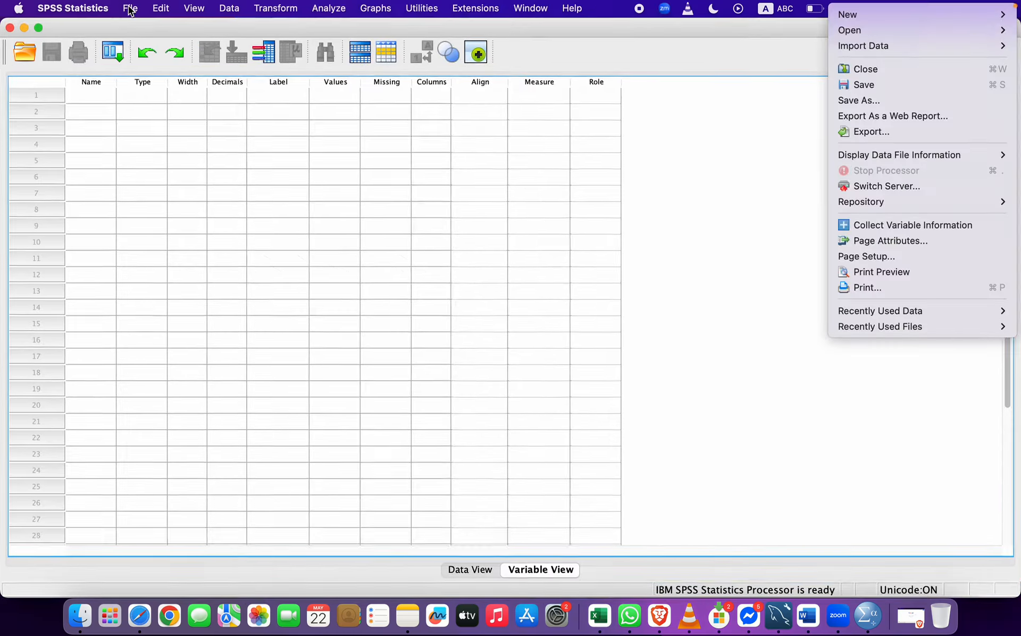
mouse_move(156, 63)
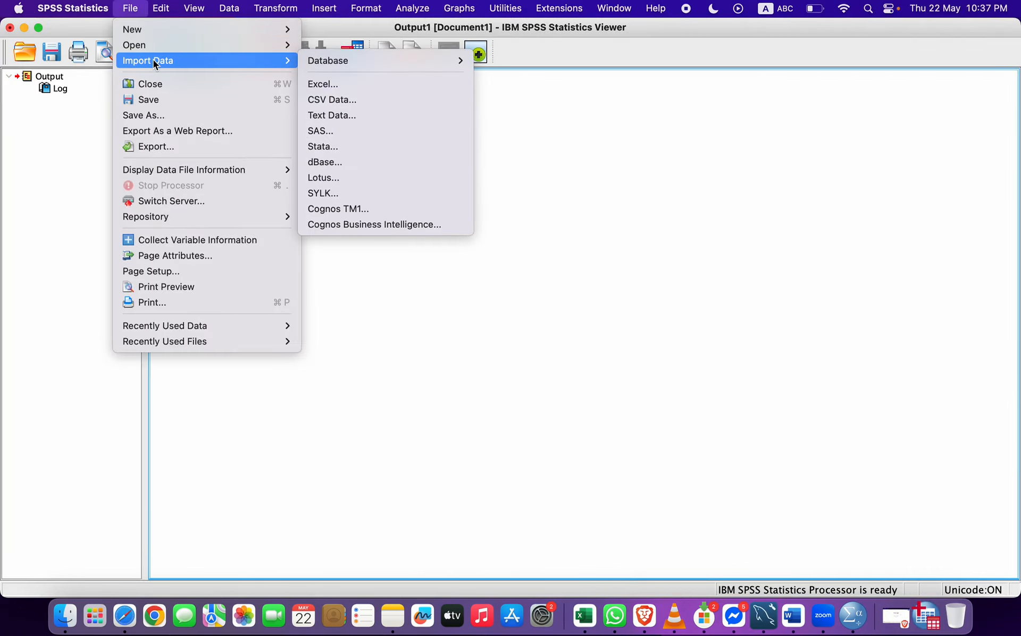
click(331, 81)
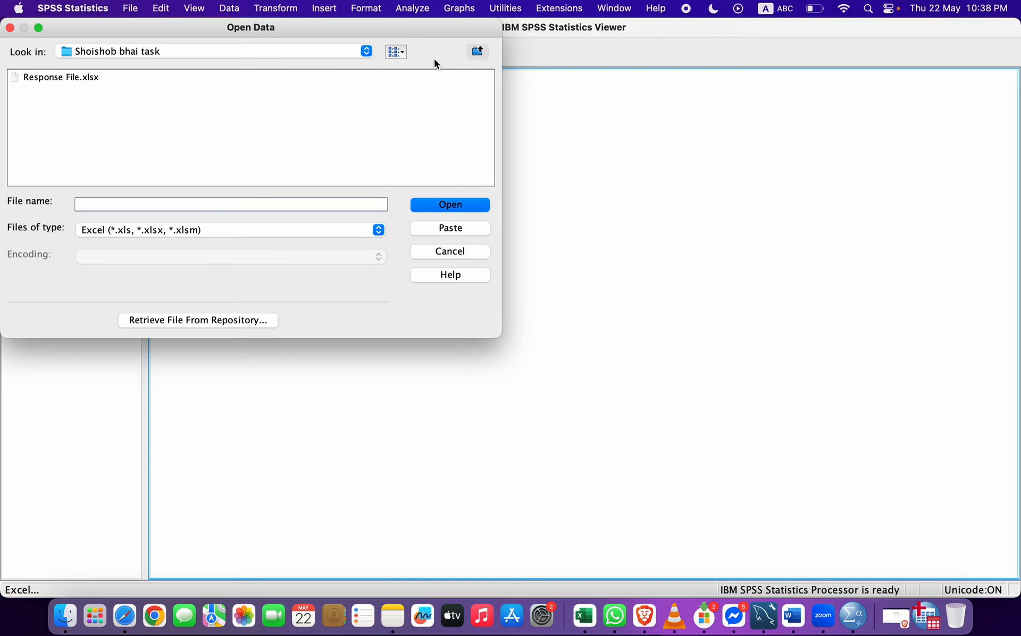
click(479, 51)
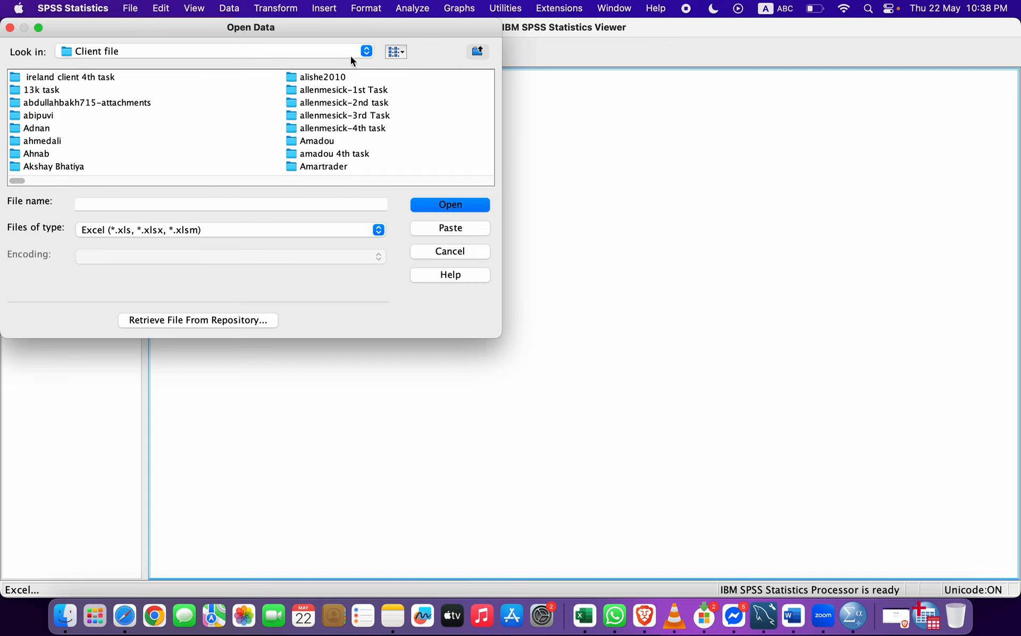
click(477, 54)
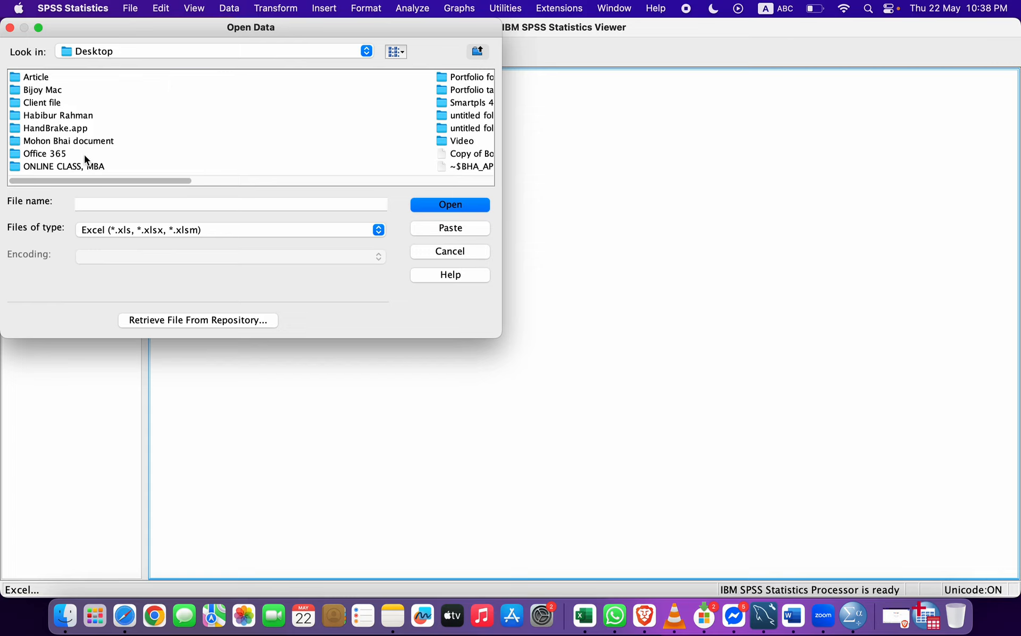
scroll(84, 155, right, 10)
scroll(84, 154, left, 10)
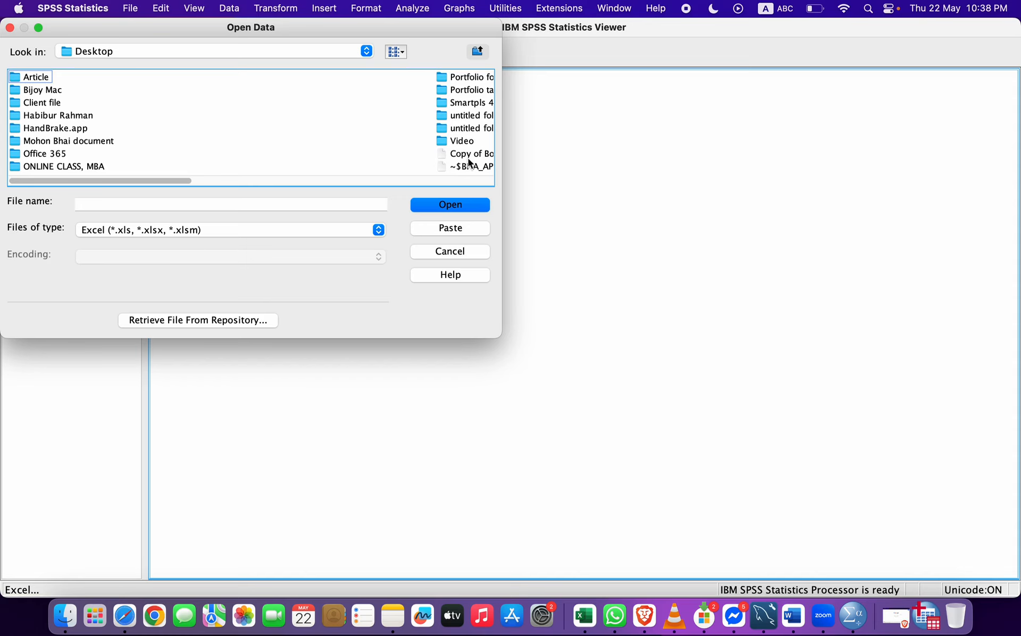
drag(578, 371, 689, 440)
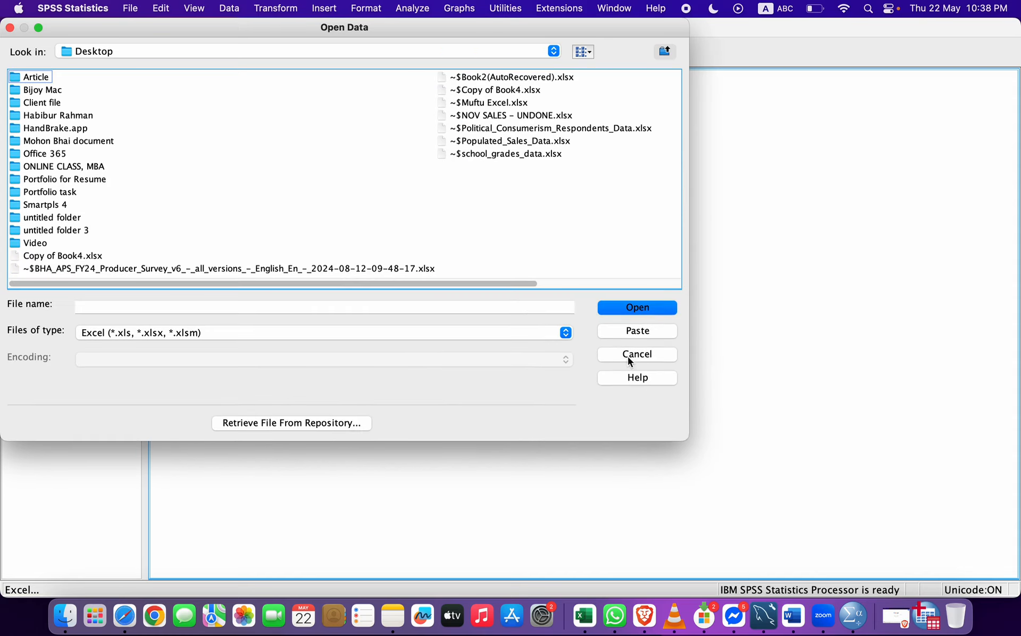
click(62, 258)
click(618, 310)
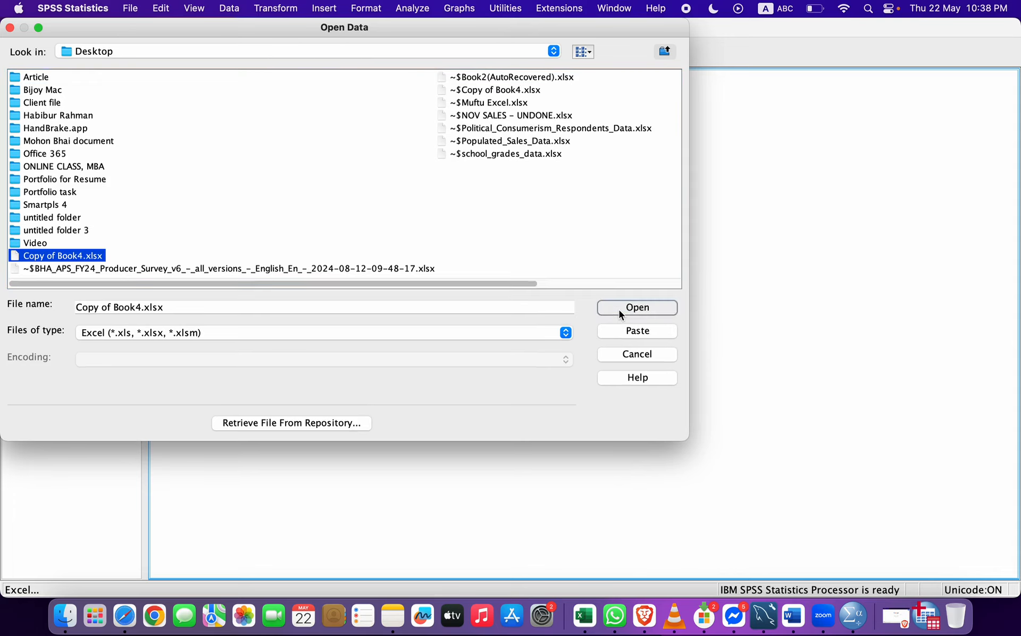
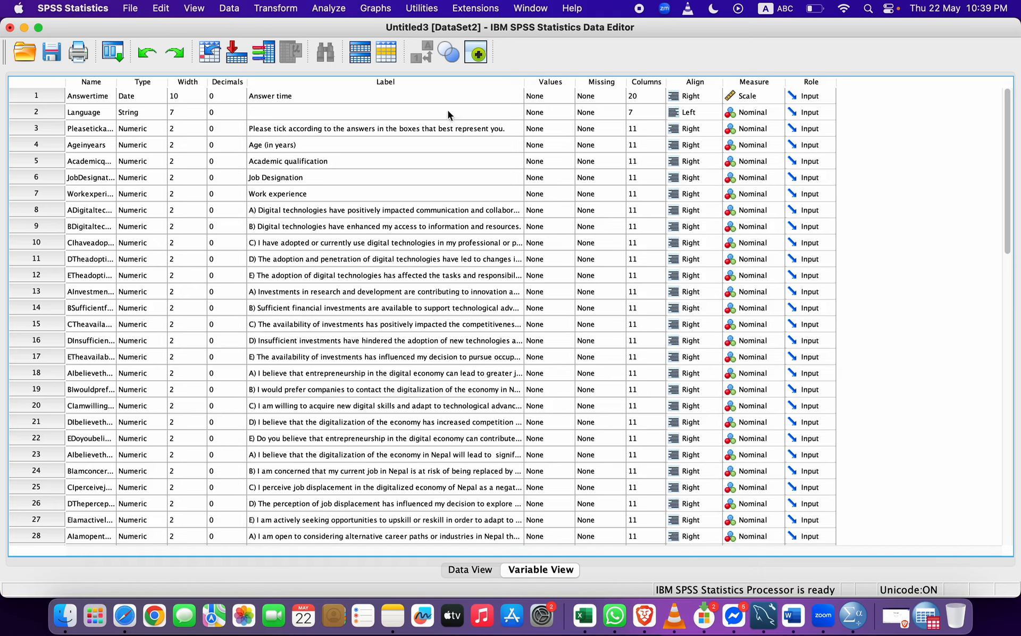
- Widen the Name column in the variable list and rename the third variable to Gender
click(372, 126)
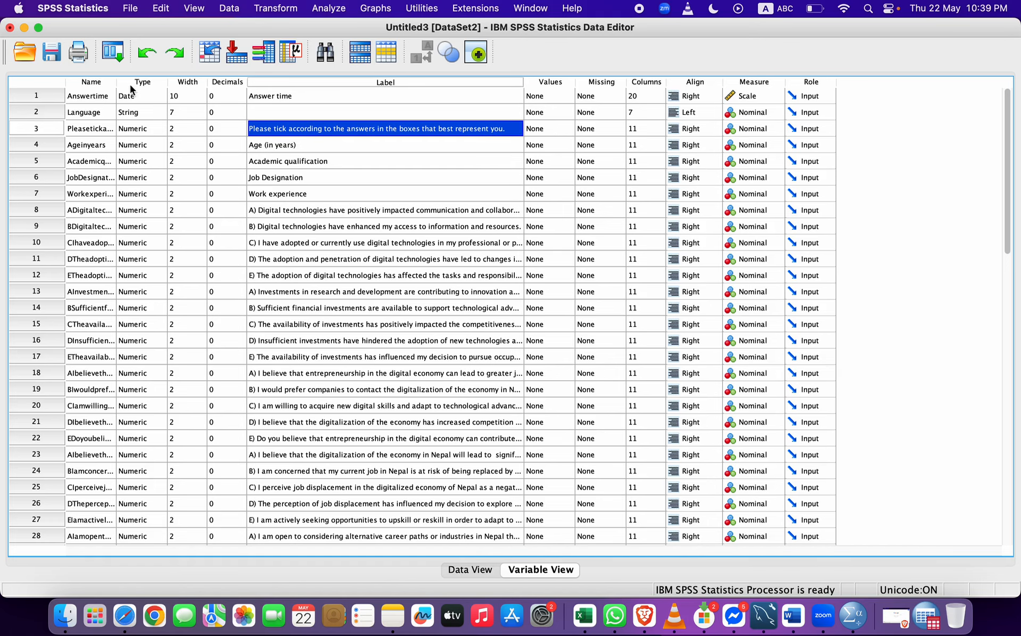
drag(117, 82, 281, 100)
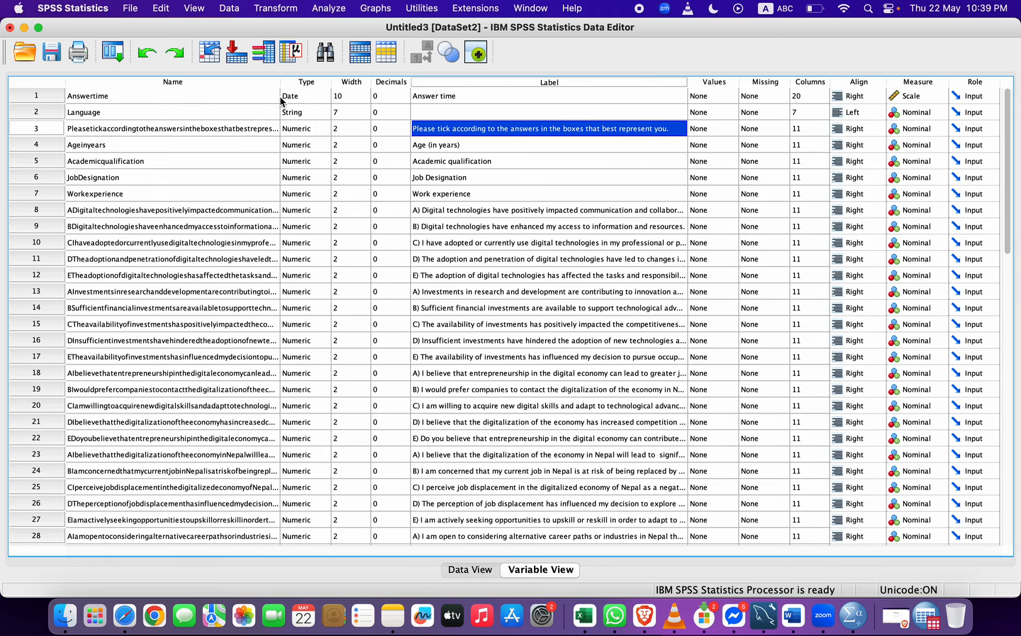
double_click(212, 128)
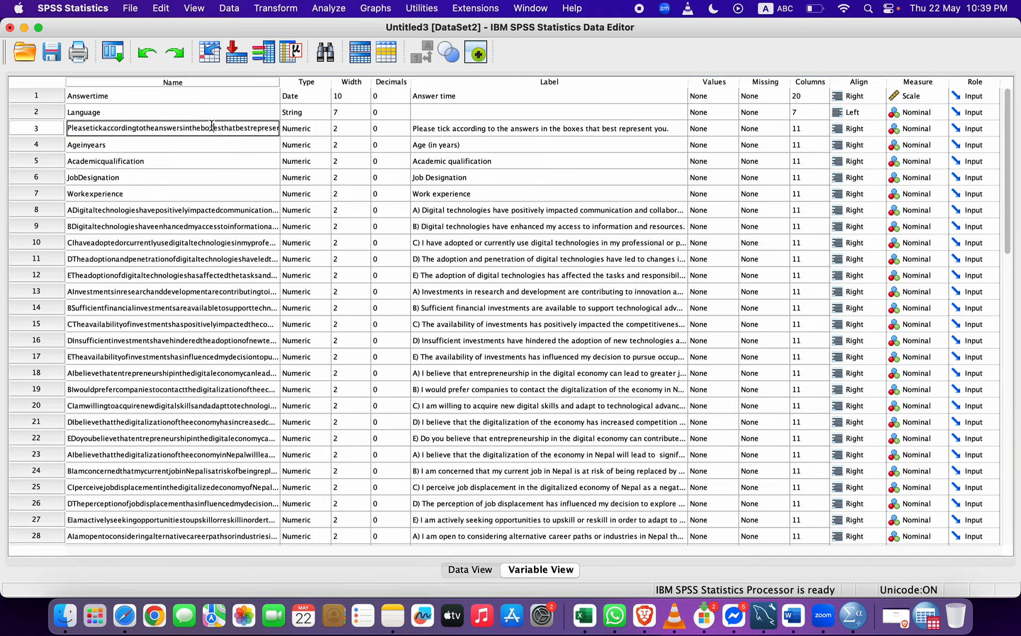
key(super+a)
text(G)
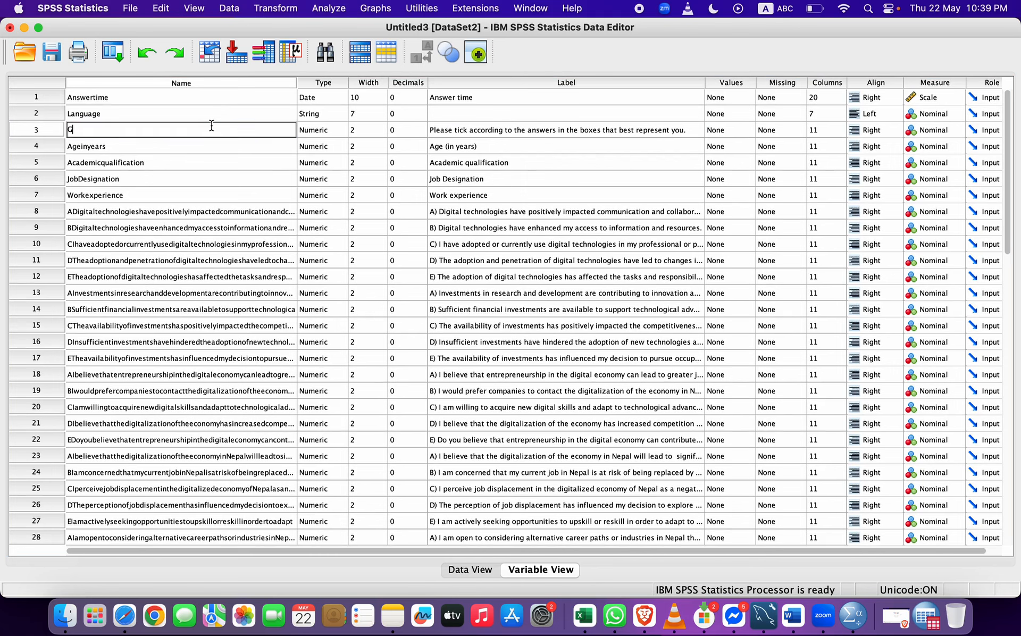
text(ender)
- Replace the label text of the third variable with "Gender"
double_click(506, 131)
key(super+a)
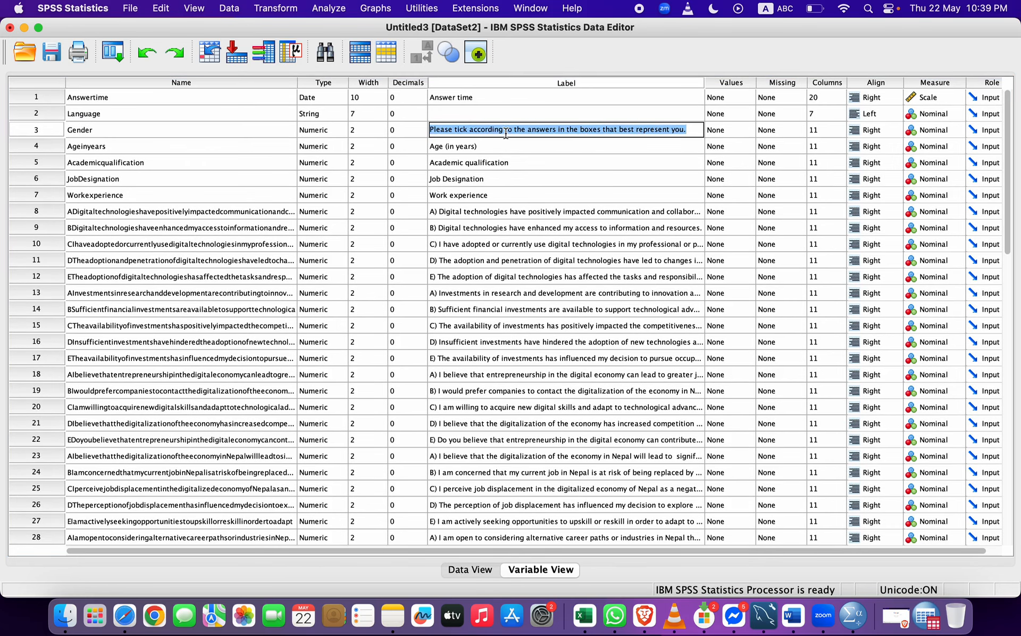
text(Gender)
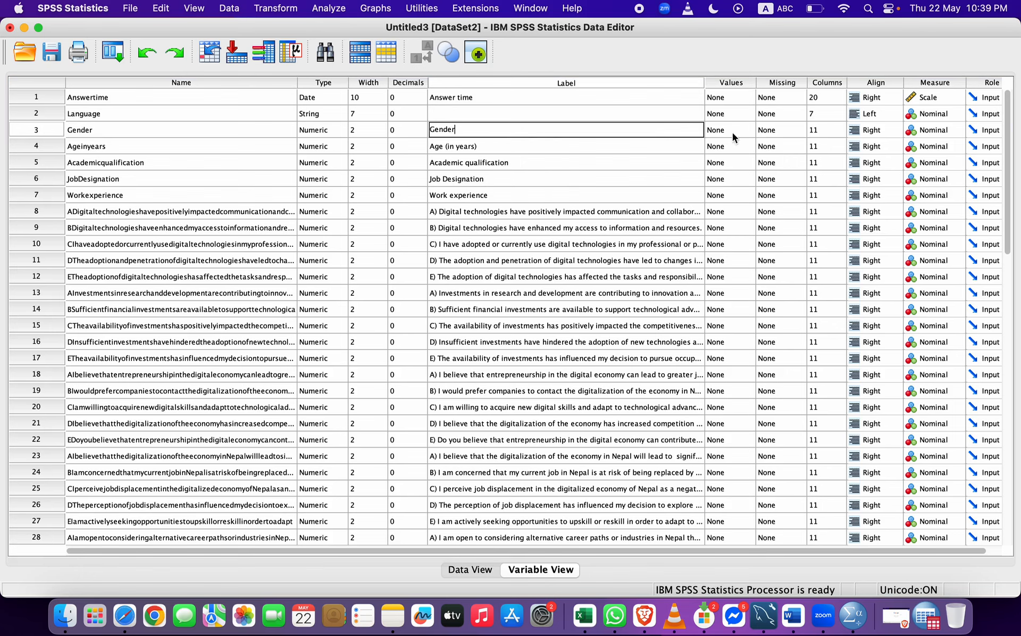
- Open the value labels of the Gender variable and add the label "Male" for value 1
click(742, 130)
click(752, 128)
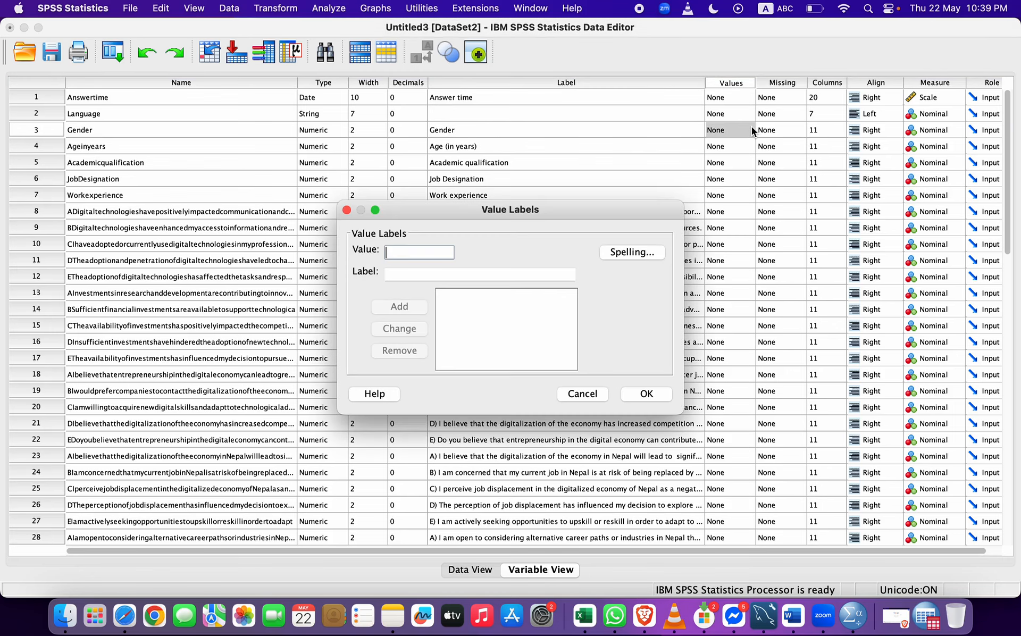
text(1)
key(Tab)
text(ma)
key(BackSpace)
key(BackSpace)
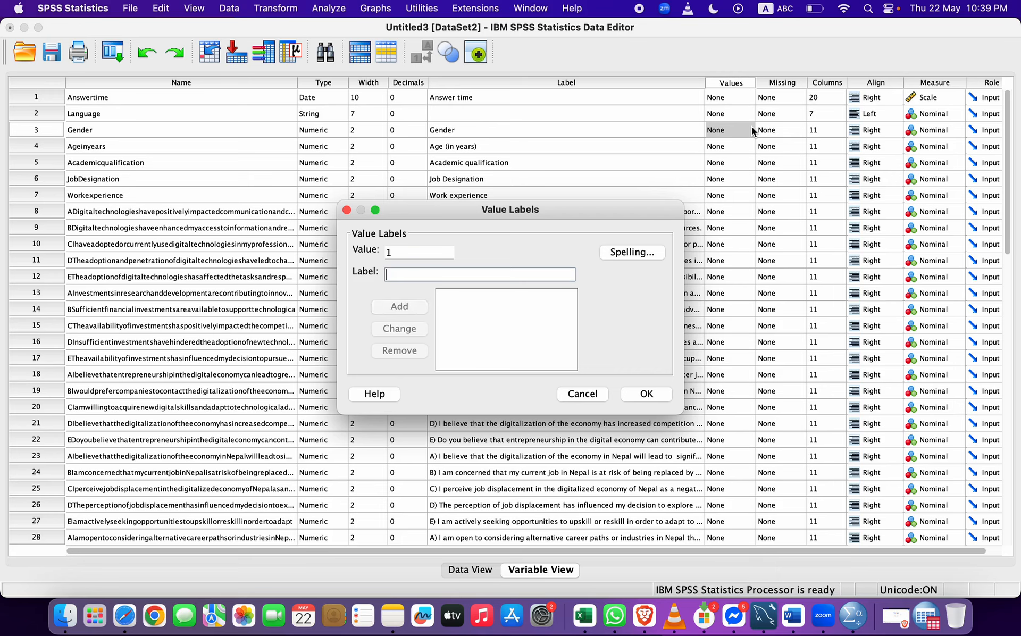
text(Male)
click(402, 305)
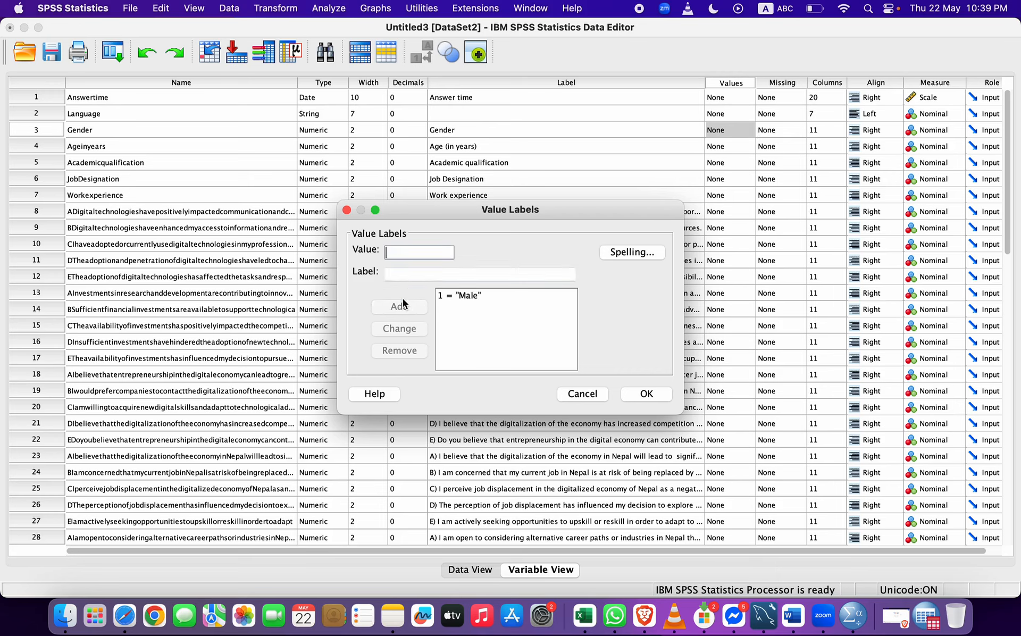
- Add the Gender value labels 2 = "Female" and 3 = "Others", and apply the set of labels
text(2)
key(Tab)
text(Female)
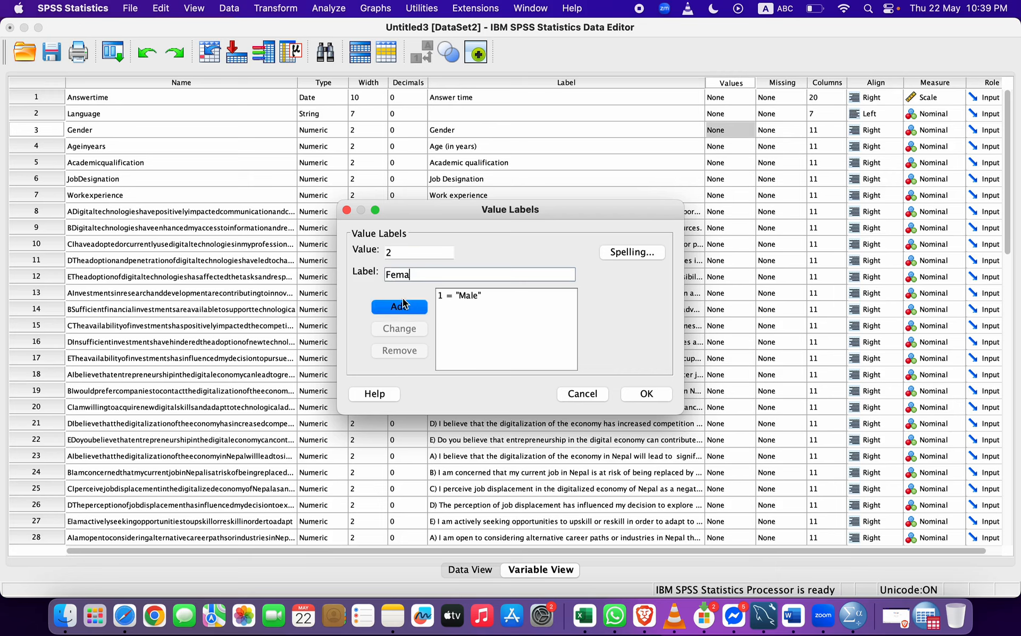
click(402, 305)
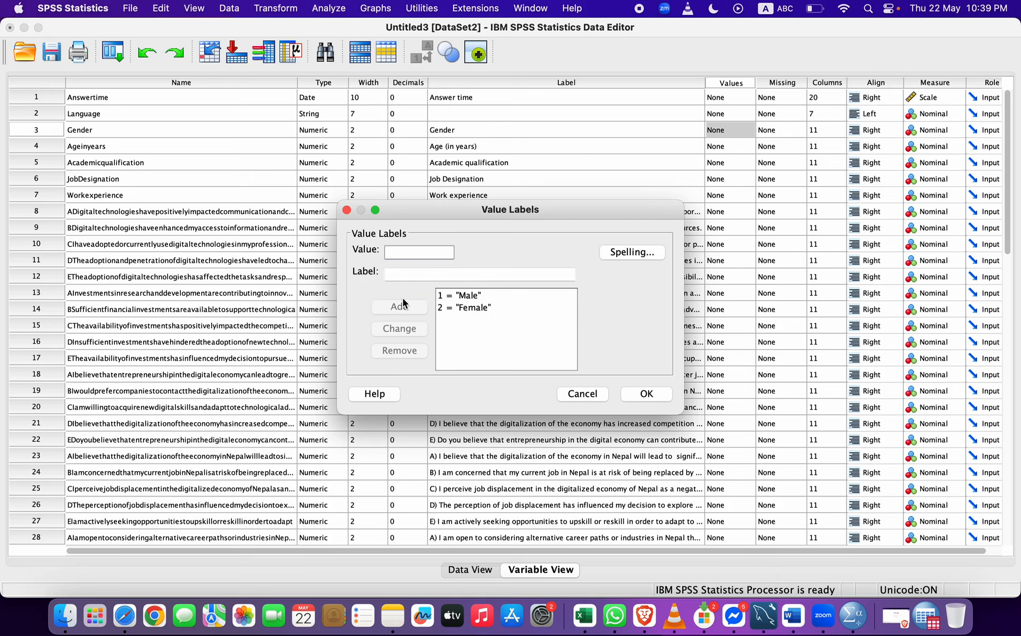
text(3)
key(Tab)
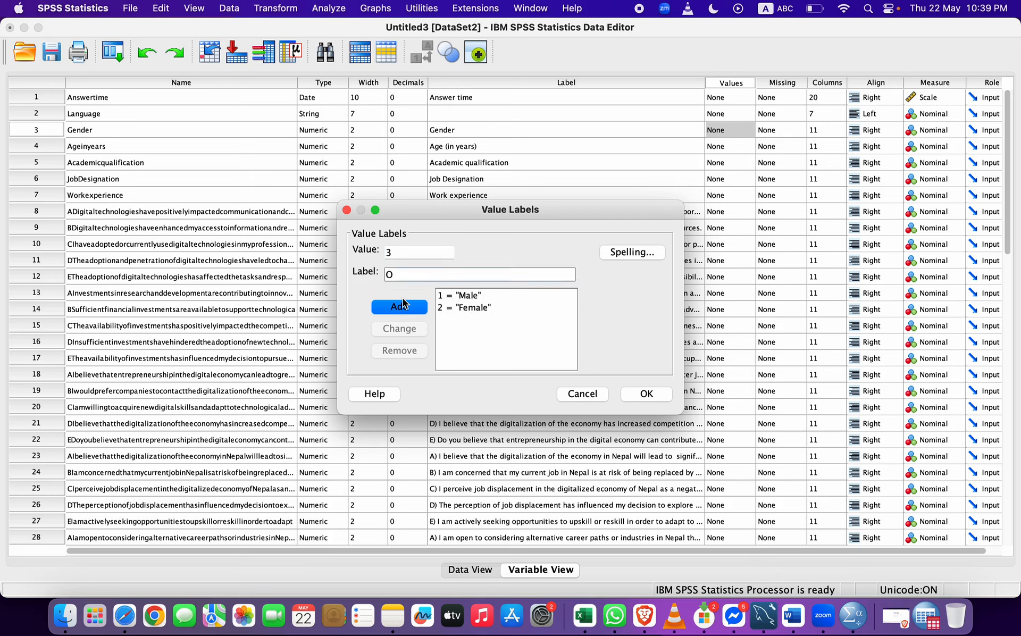
click(403, 305)
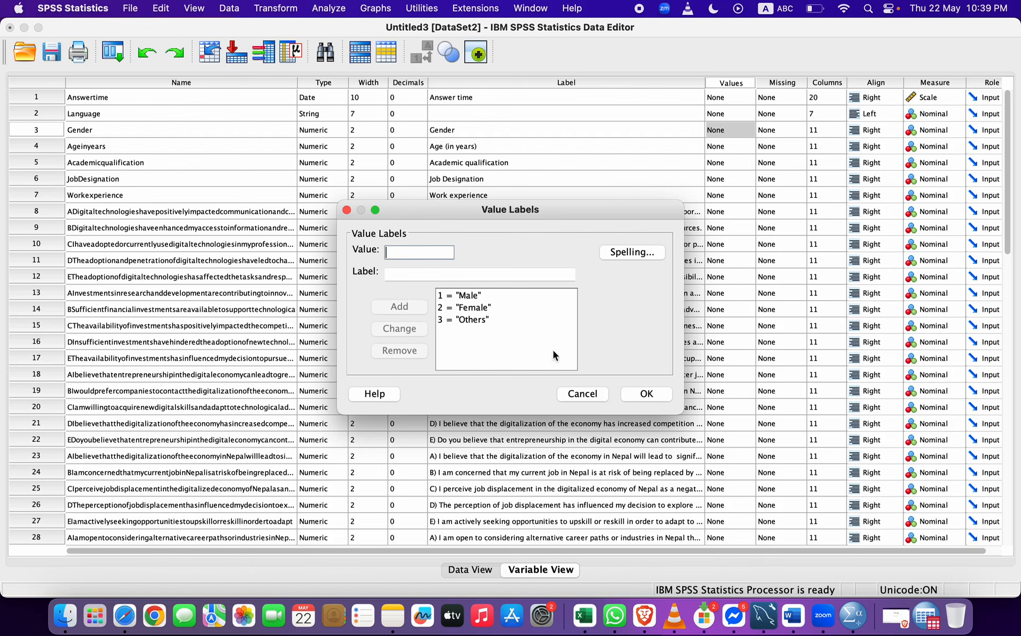
click(634, 394)
- Open the value labels of the Ageinyears variable and add the label "Under 25" for value 1
click(747, 144)
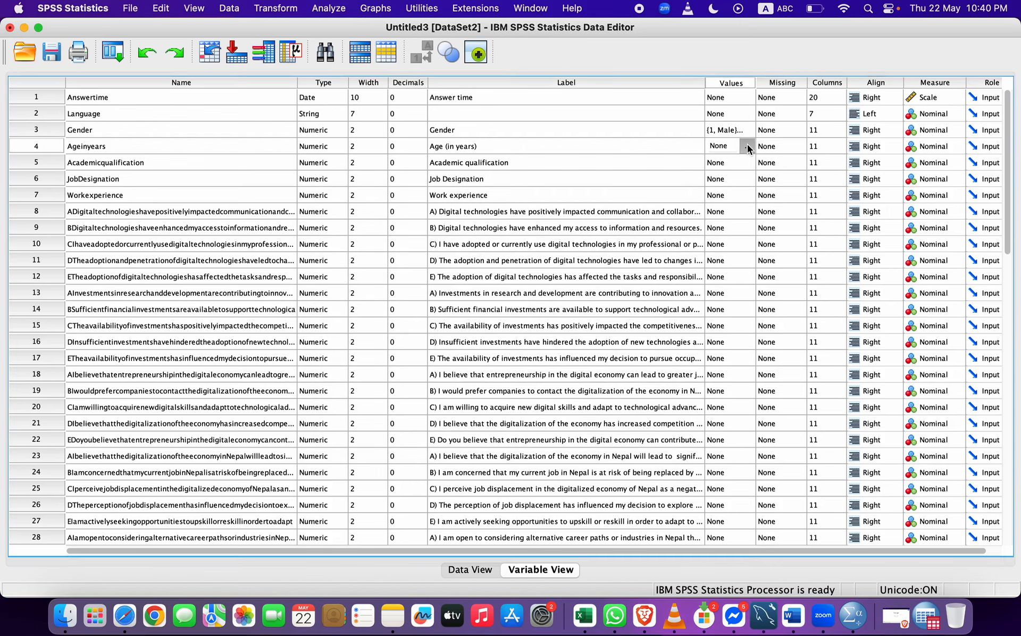
click(747, 144)
text(1)
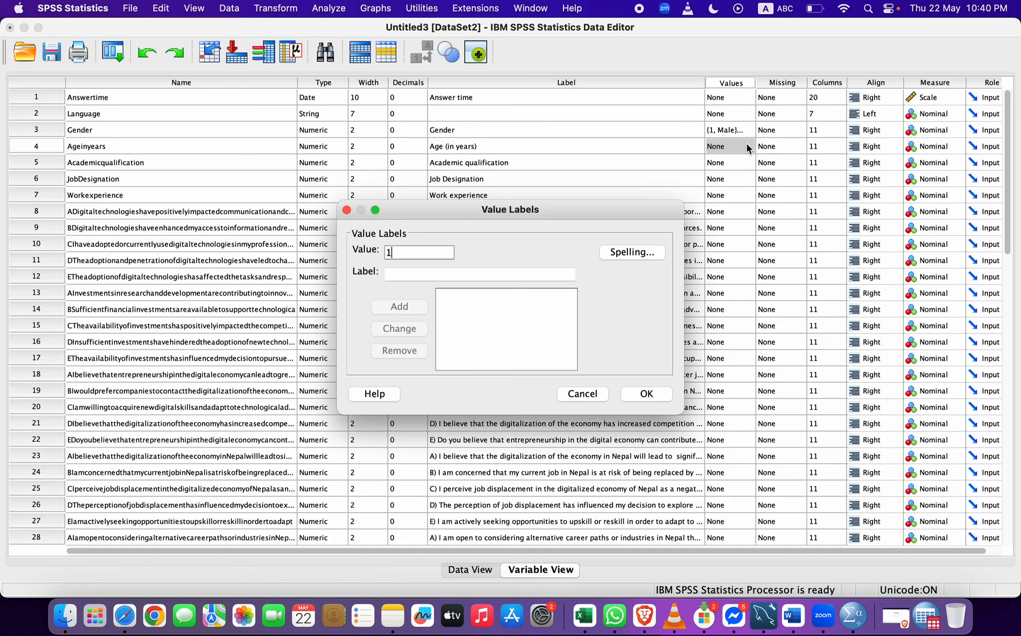
key(Tab)
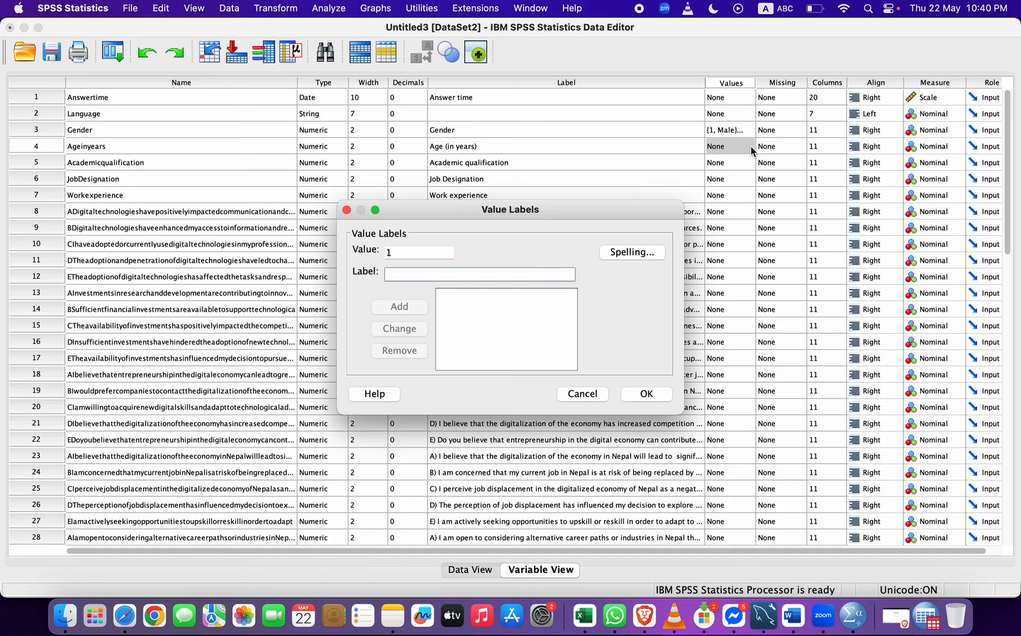
text(Under 25)
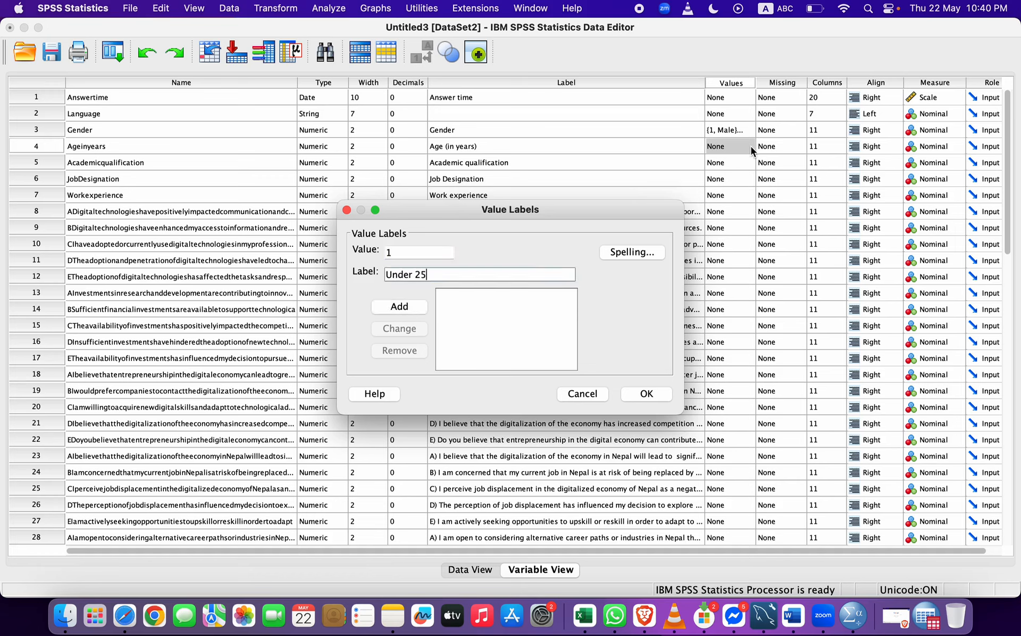
click(394, 311)
- Add the Ageinyears value labels 2 = "26-35" and 3 = "36-45"
text(2)
key(Tab)
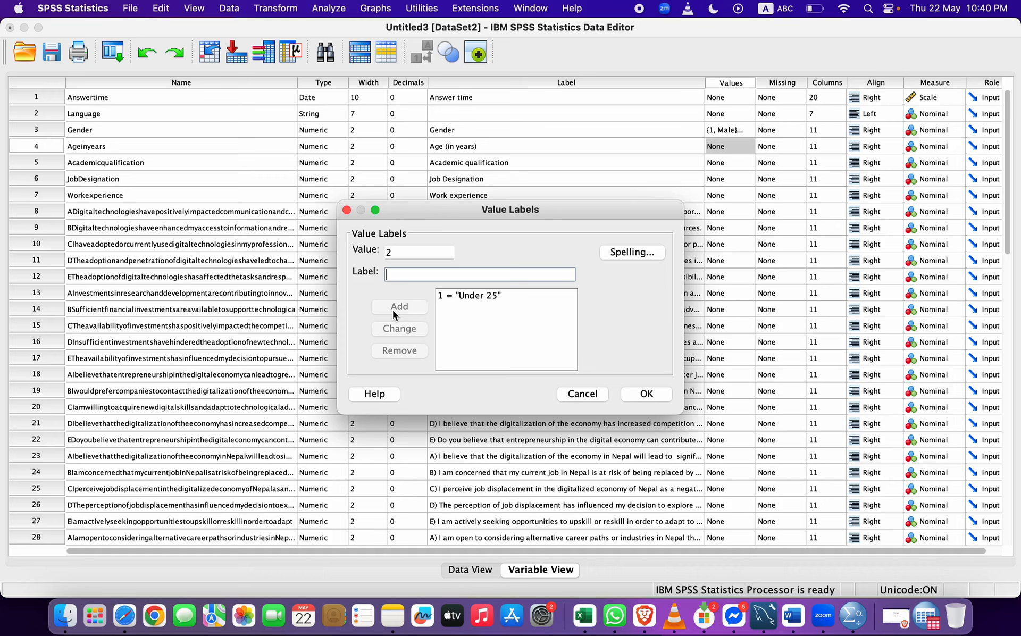
text(26-35)
click(393, 310)
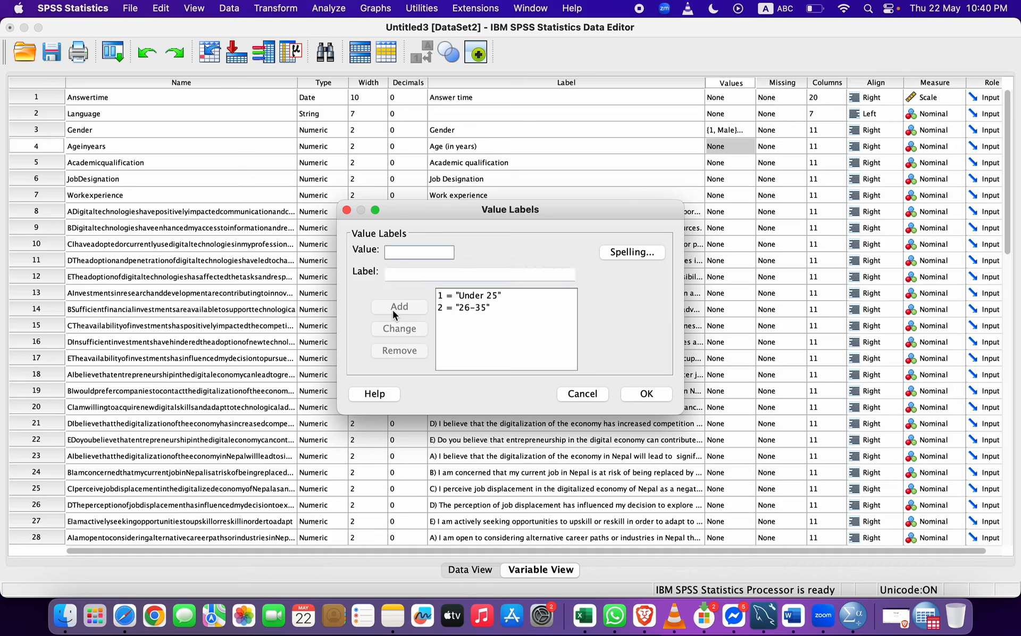
text(3)
key(Tab)
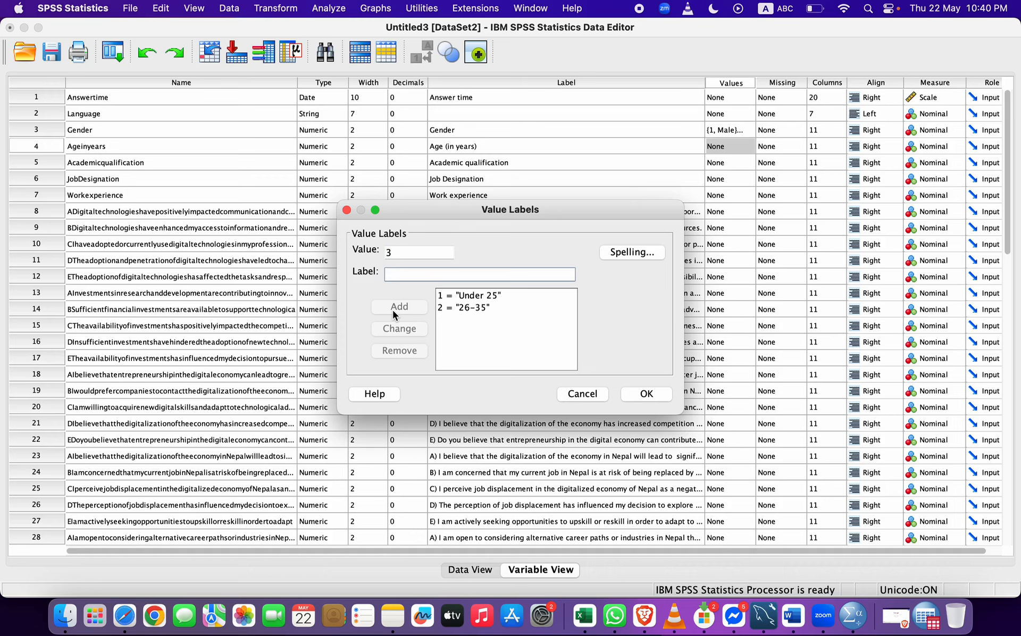
text(36-45)
click(392, 310)
- Add the Ageinyears value label 4 = "Above 45" and apply the set of labels
text(4)
key(Tab)
text(Above 45)
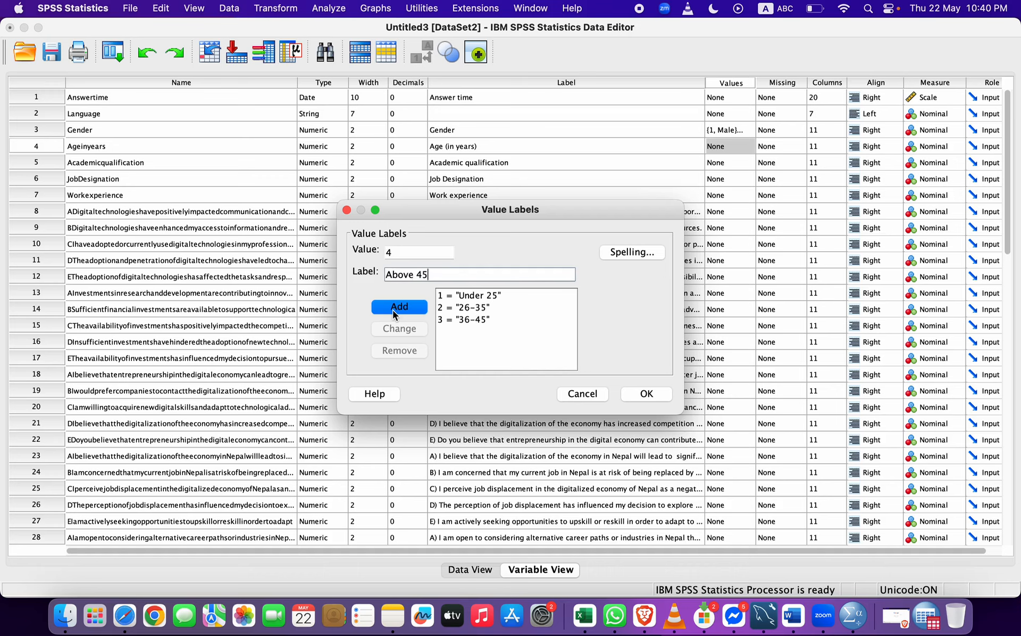
click(392, 310)
click(642, 394)
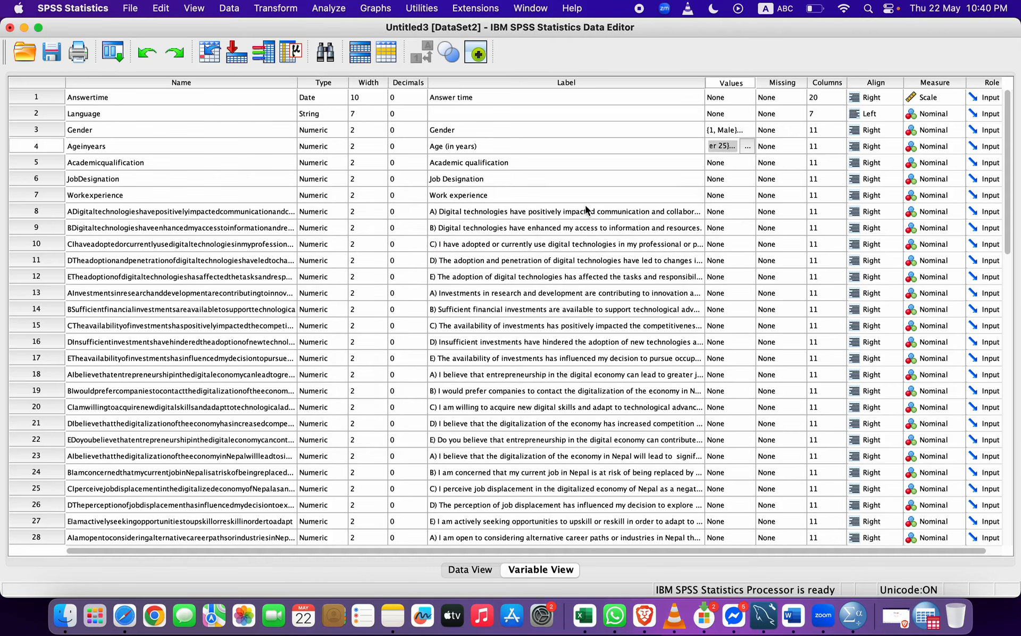
- Open the value labels of the Academicqualification variable and add "Bachelor's degree and below" for value 1
click(750, 164)
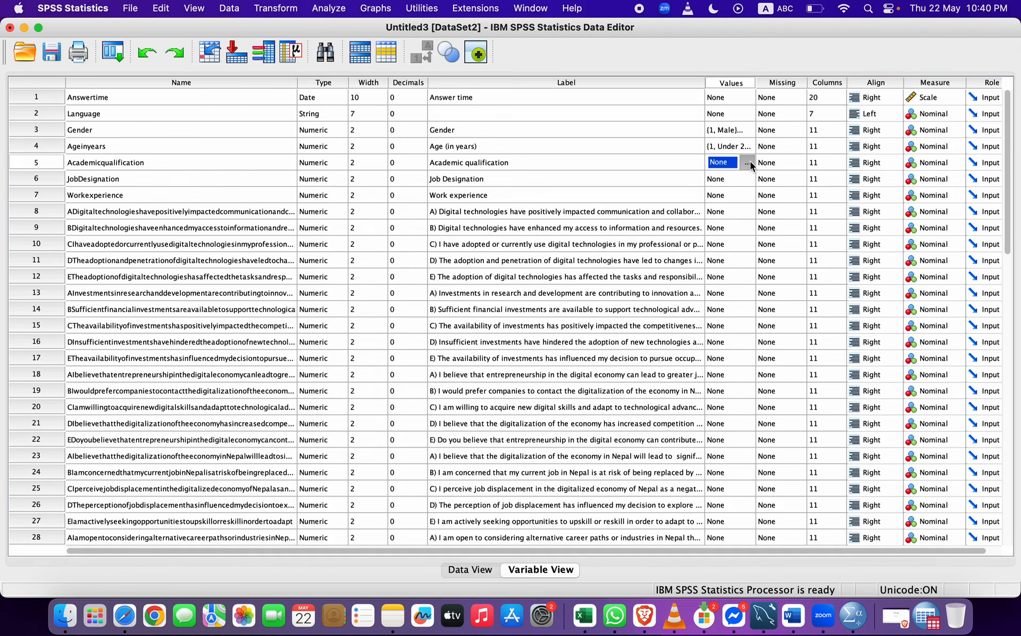
click(750, 163)
text(1)
key(Tab)
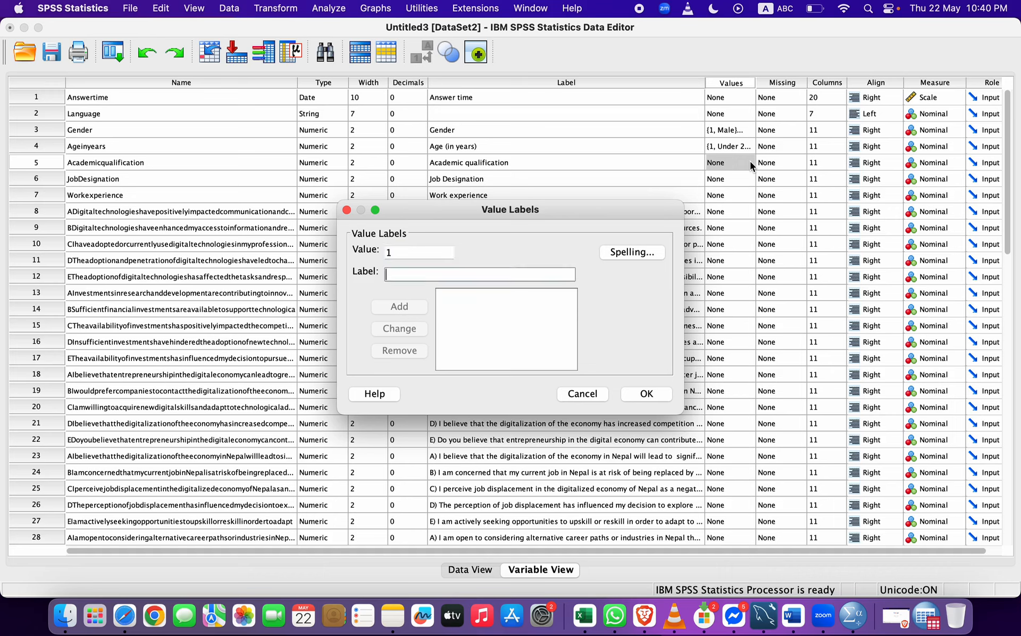
text(Bachelor's)
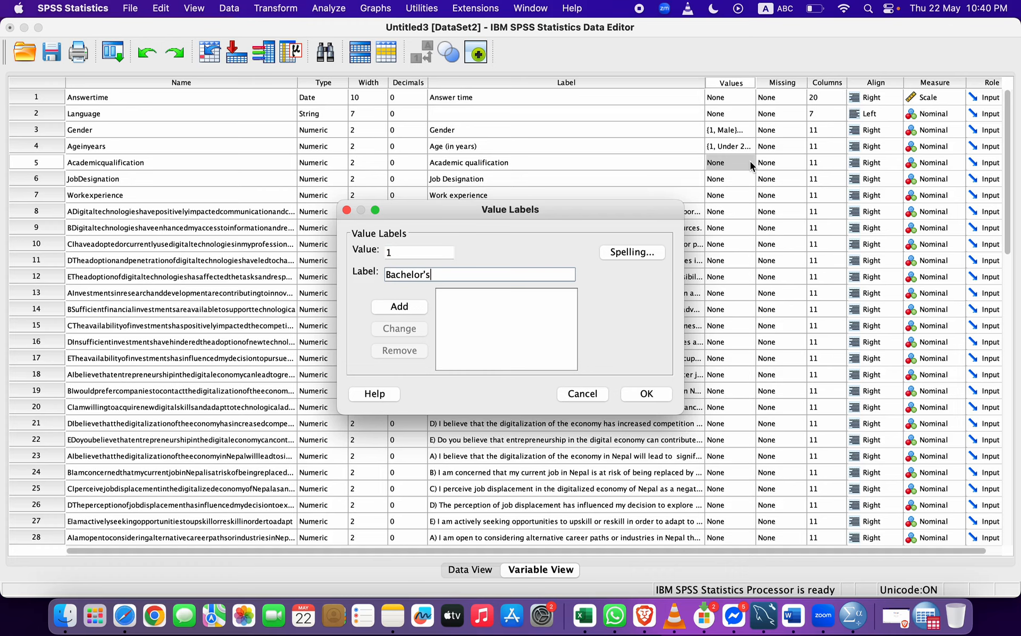
text( degree and below)
key(Return)
- Add the label "Master's Degree" for value 2 of the Academicqualification variable
text(2)
key(Tab)
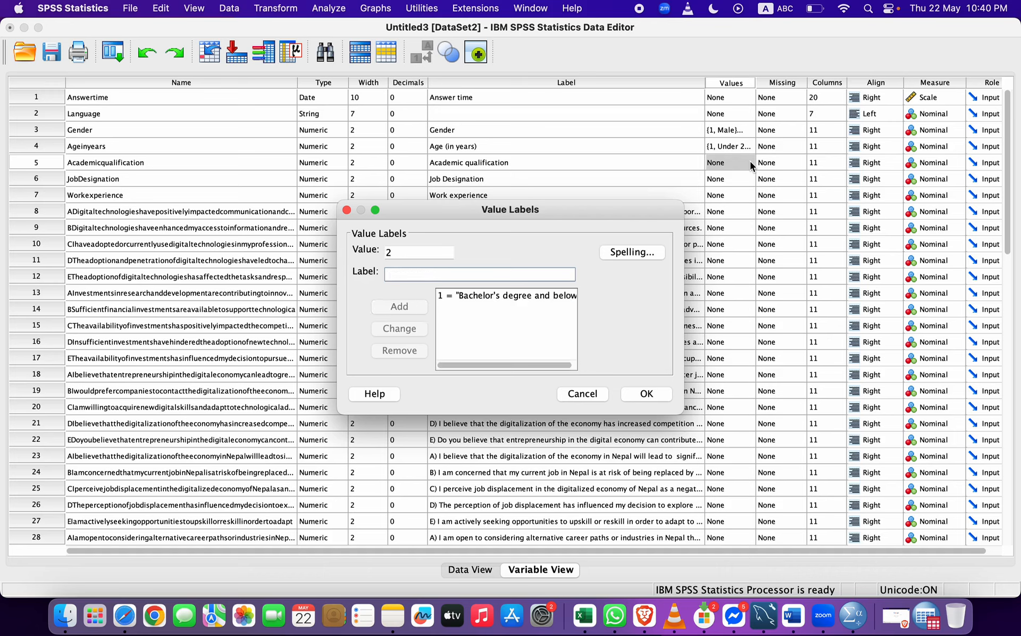
text(Master's De)
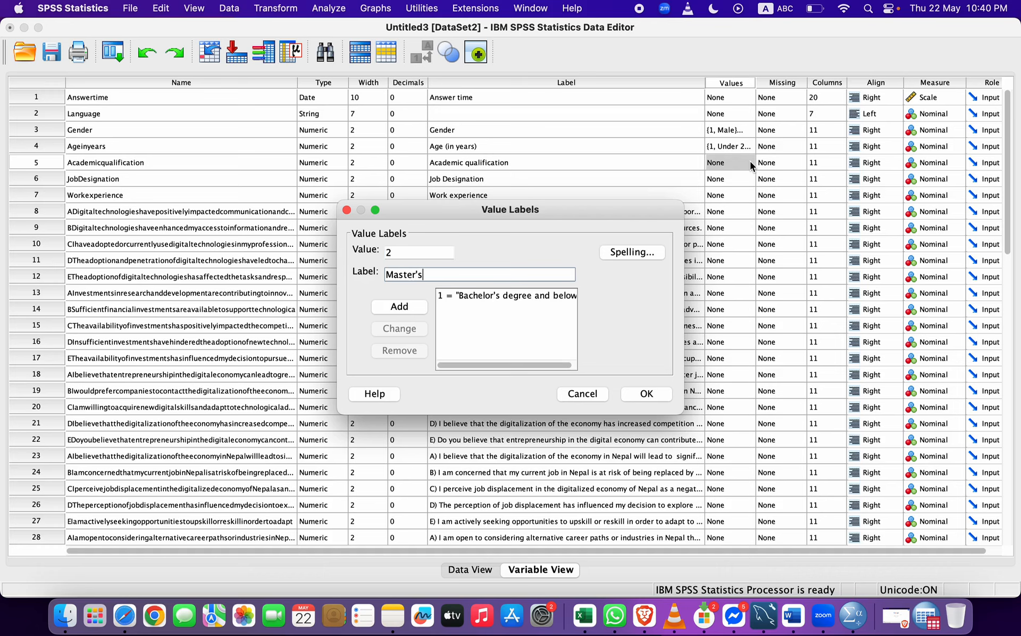
key(BackSpace)
key(BackSpace)
text(deg)
key(BackSpace)
key(BackSpace)
key(BackSpace)
text(Degree)
key(Return)
- Add the Academicqualification value label 3 = "M. Phil/Ph. D Degree" and apply the set of labels
text(3)
key(Tab)
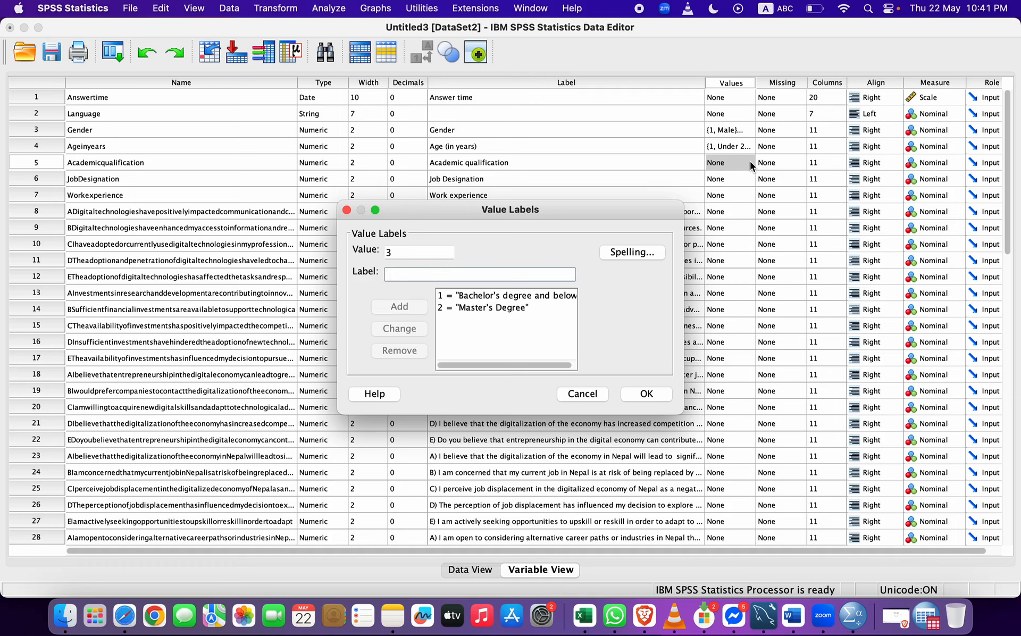
text(M. P)
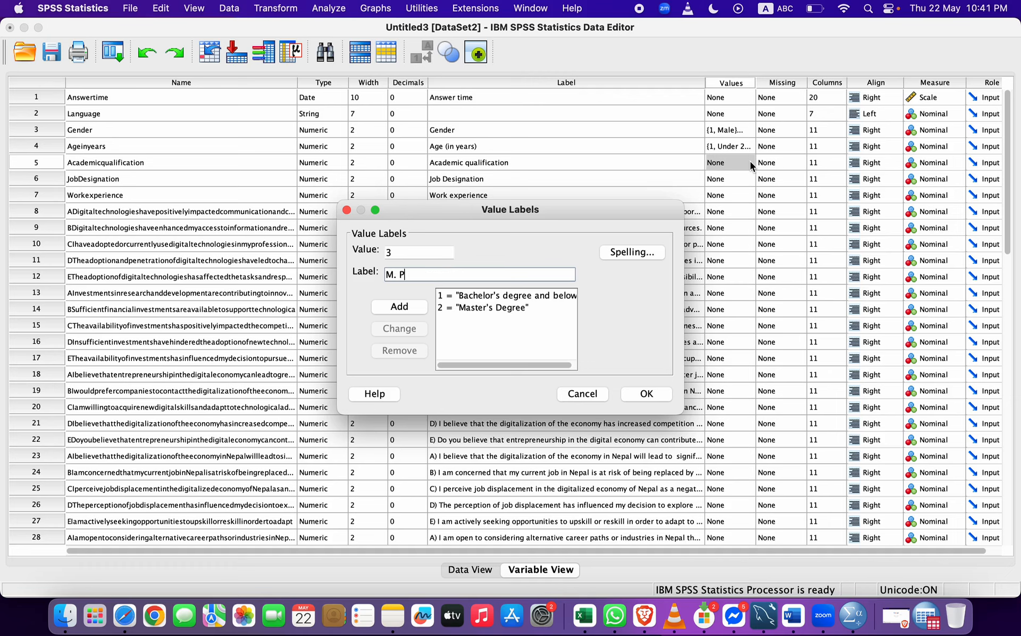
text(hil/Ph. D Degree)
key(Return)
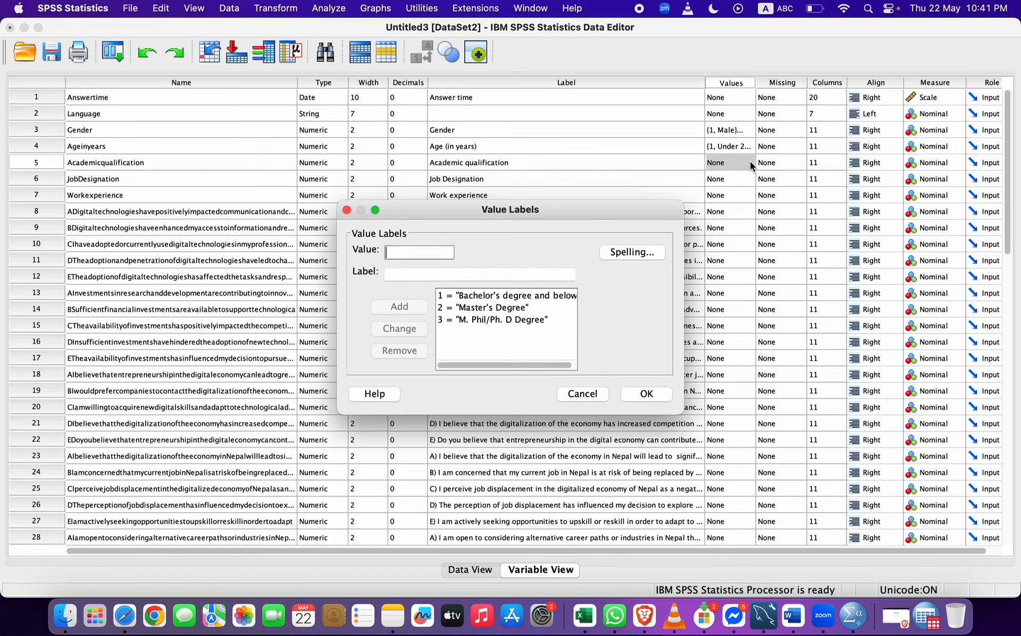
click(641, 393)
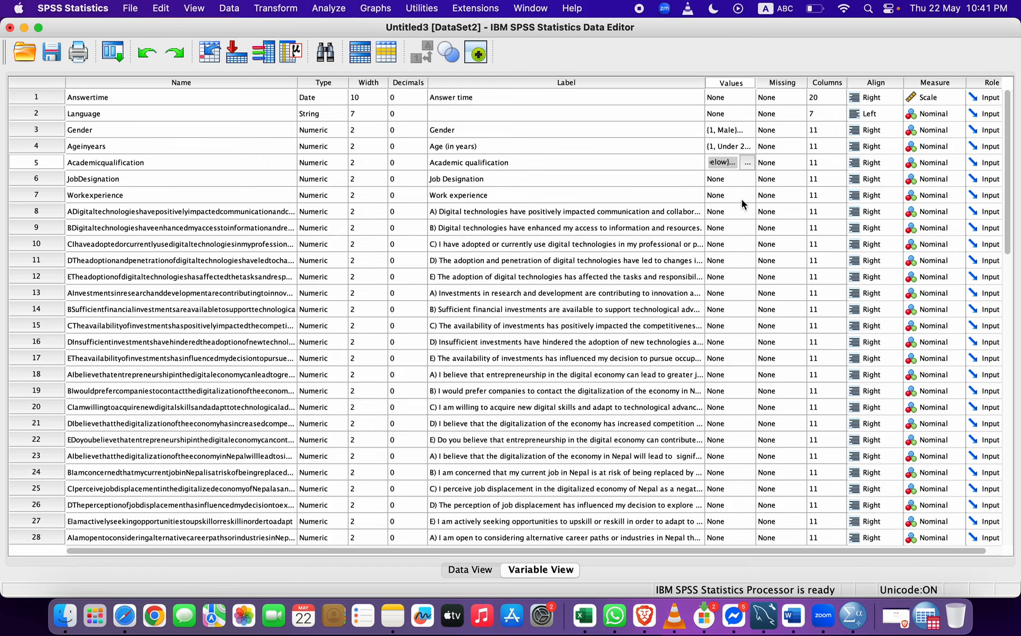
- Open the value labels of the JobDesignation variable and add the label "Assistant level" for value 1
double_click(748, 182)
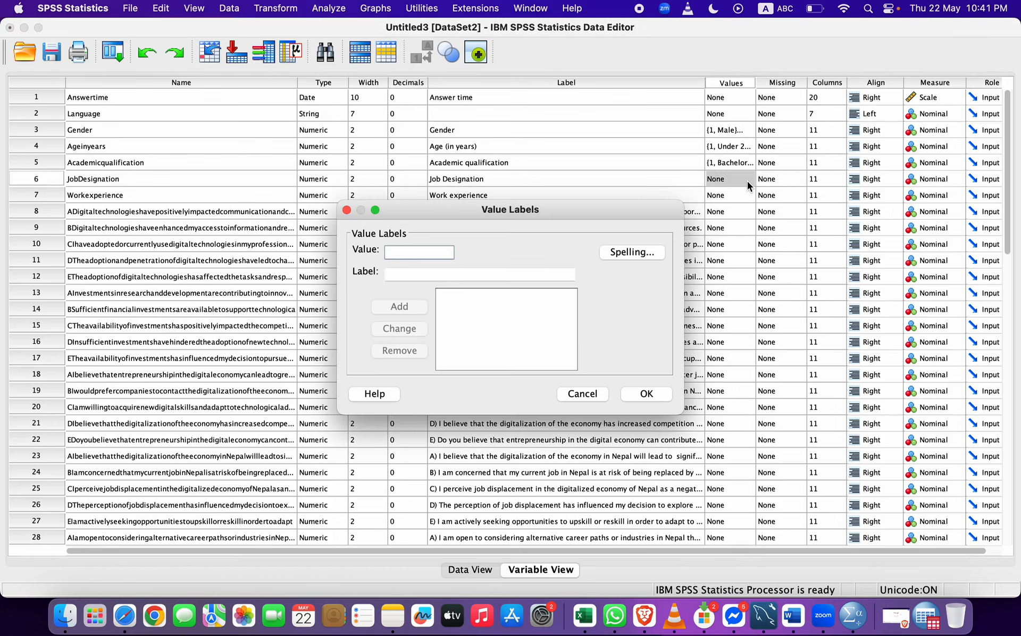
text(1)
key(Tab)
text(As)
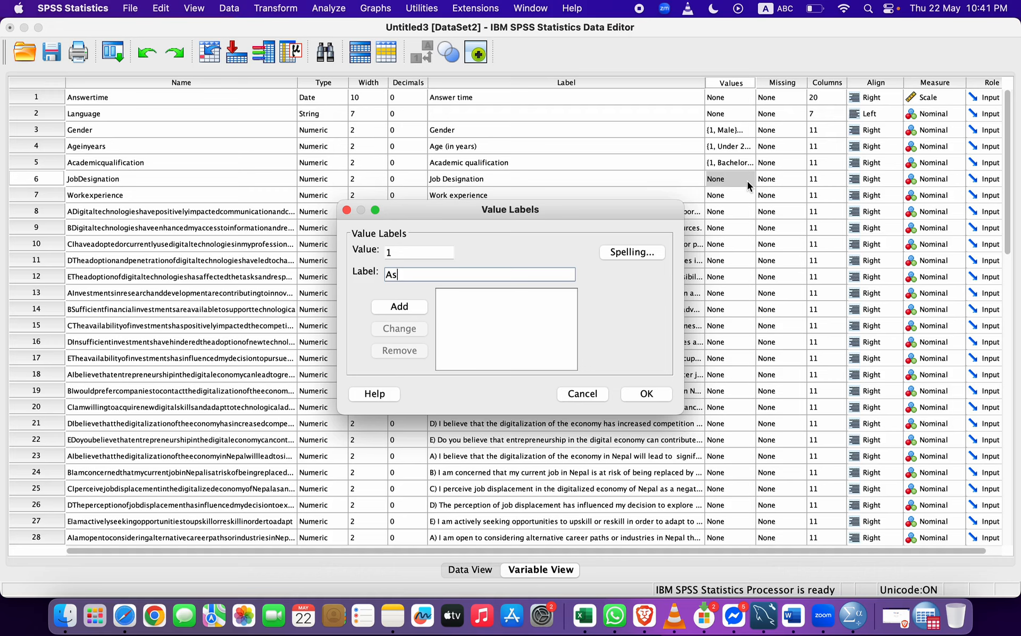
text(sistang)
key(BackSpace)
text(t level)
key(Return)
- Add the label "Manager level" for value 2 of the JobDesignation variable
text(2)
key(Tab)
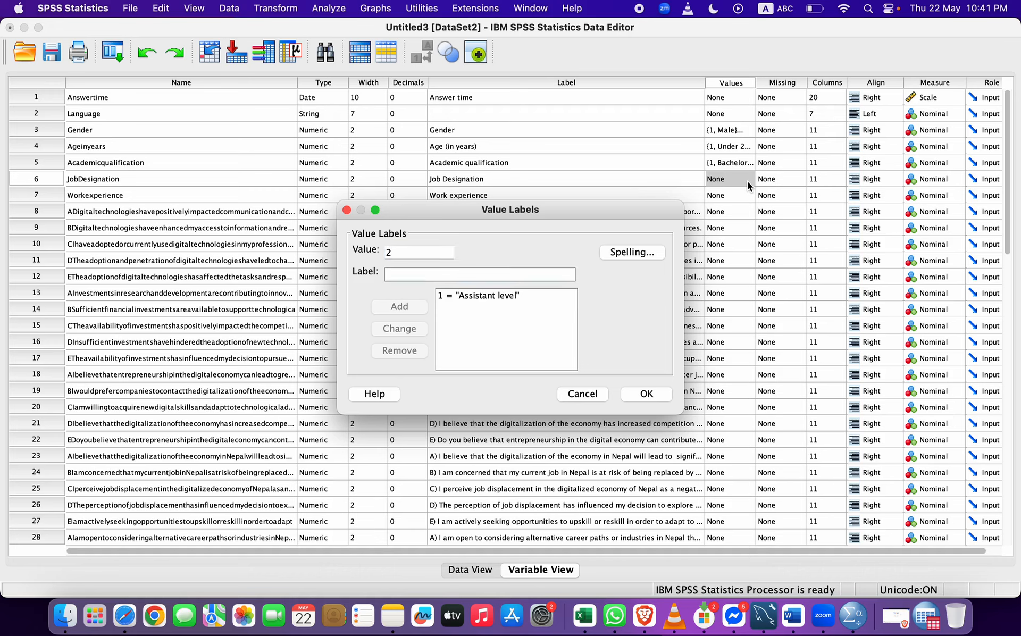
text(Manager)
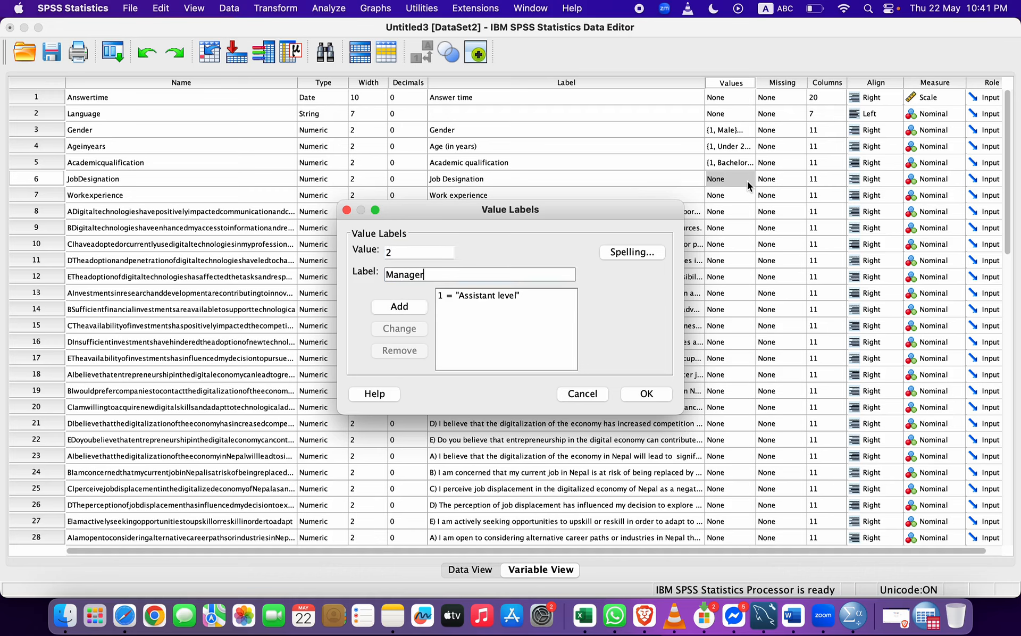
text( level)
key(Return)
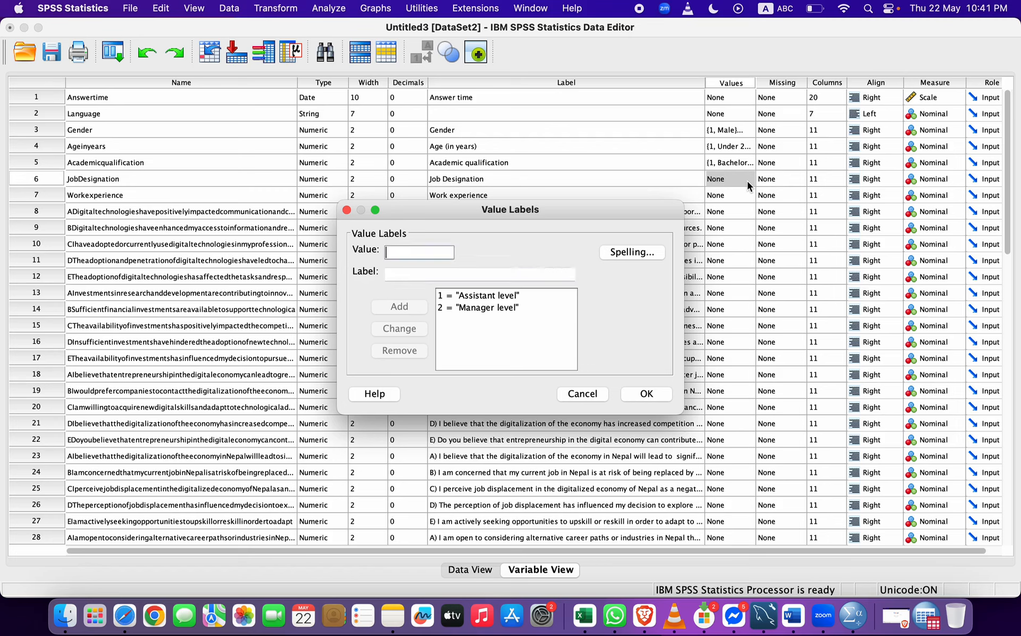
- Add the label "Official level" for value 3 of the JobDesignation variable
text(3)
key(Tab)
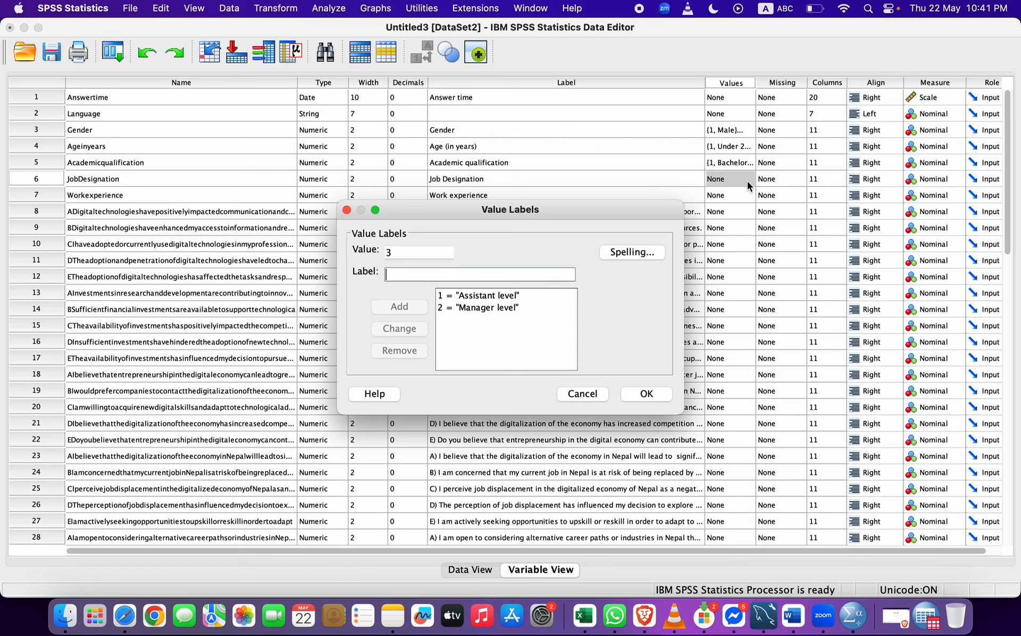
text(Officila)
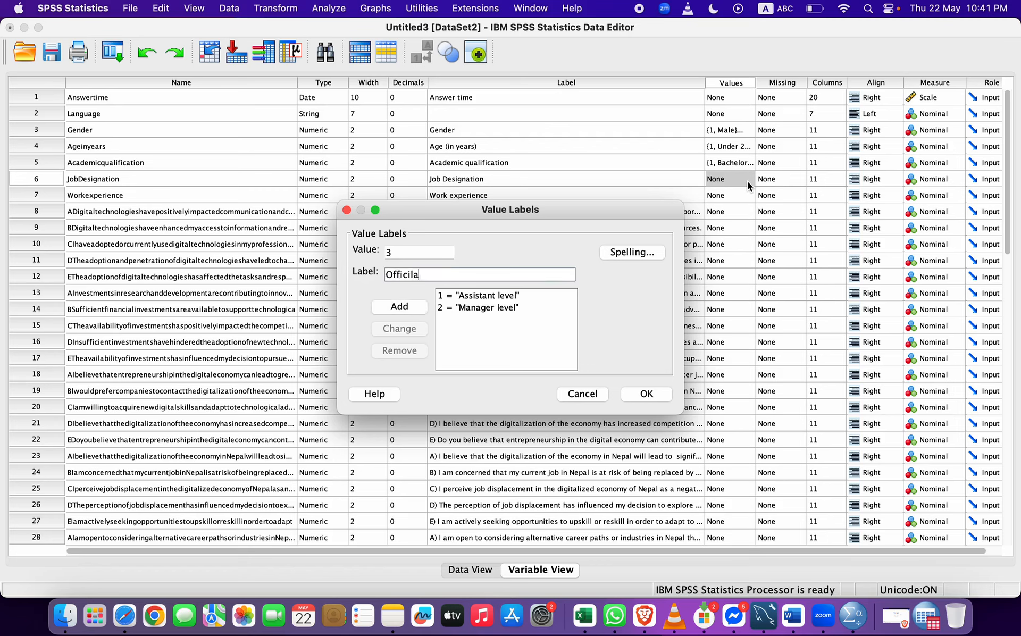
key(BackSpace)
key(BackSpace)
text(al level)
key(Return)
- Add the JobDesignation value label 4 = "Executive level" and apply the set of labels
text(4)
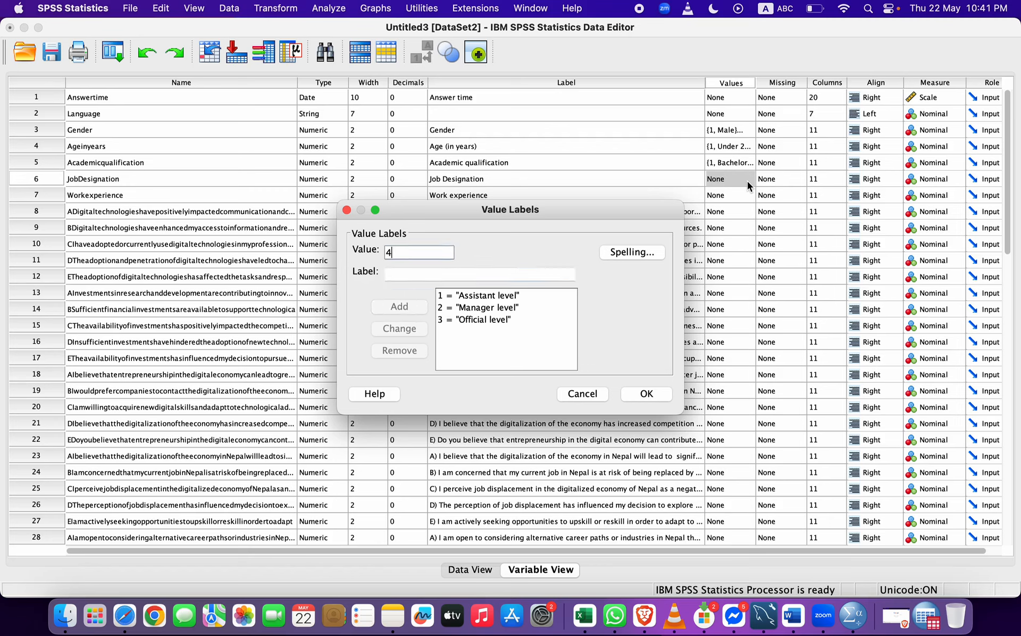
key(Tab)
text(Exe)
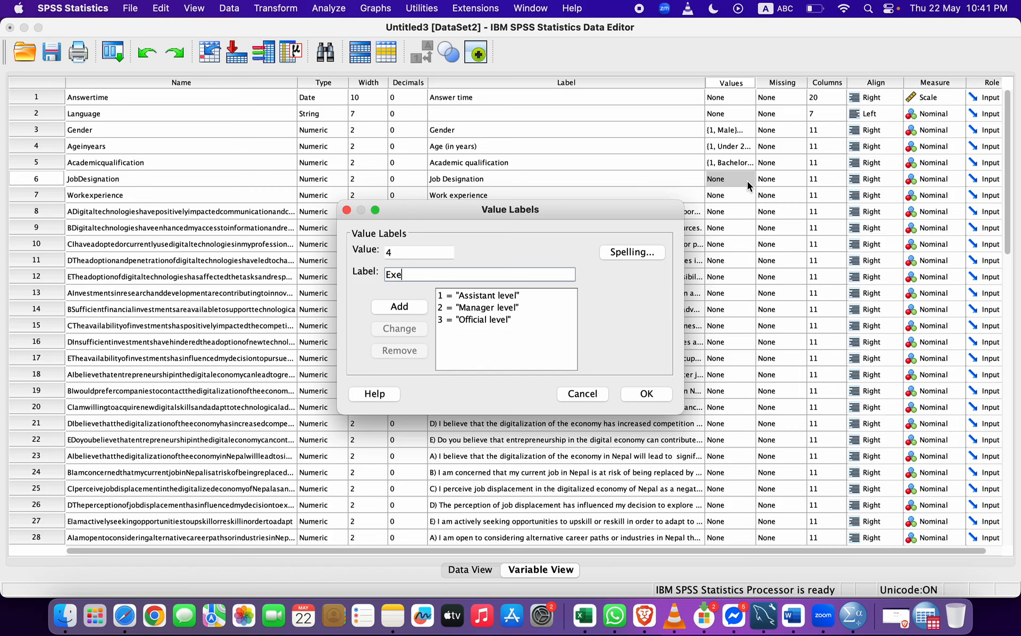
text(cutive level)
key(Return)
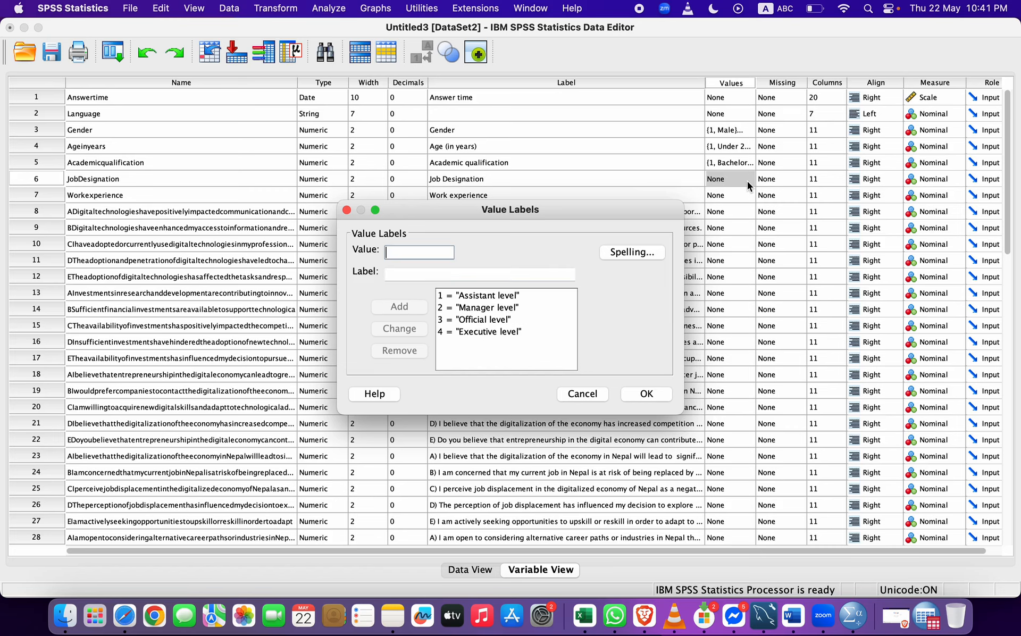
click(646, 398)
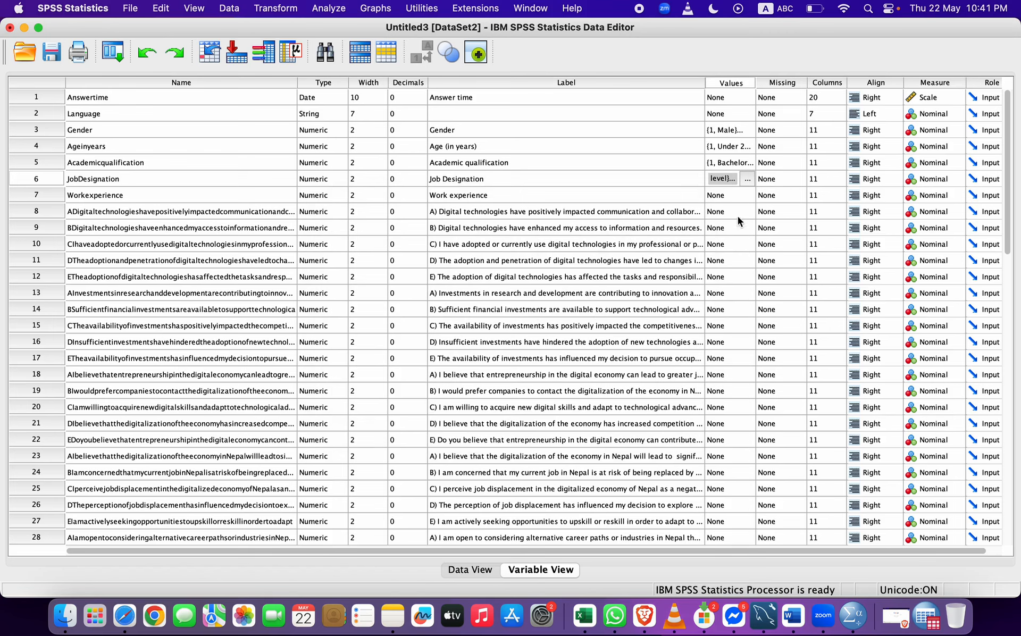
- Open the value labels of the Workexperience variable and add the label "Less than 2 years" for value 1
click(740, 199)
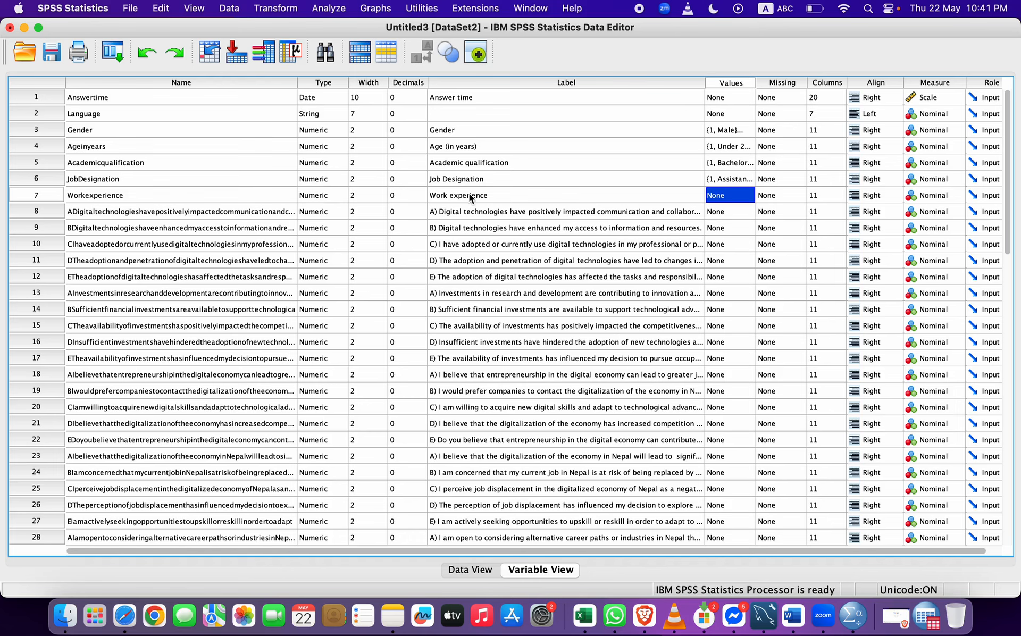
click(753, 195)
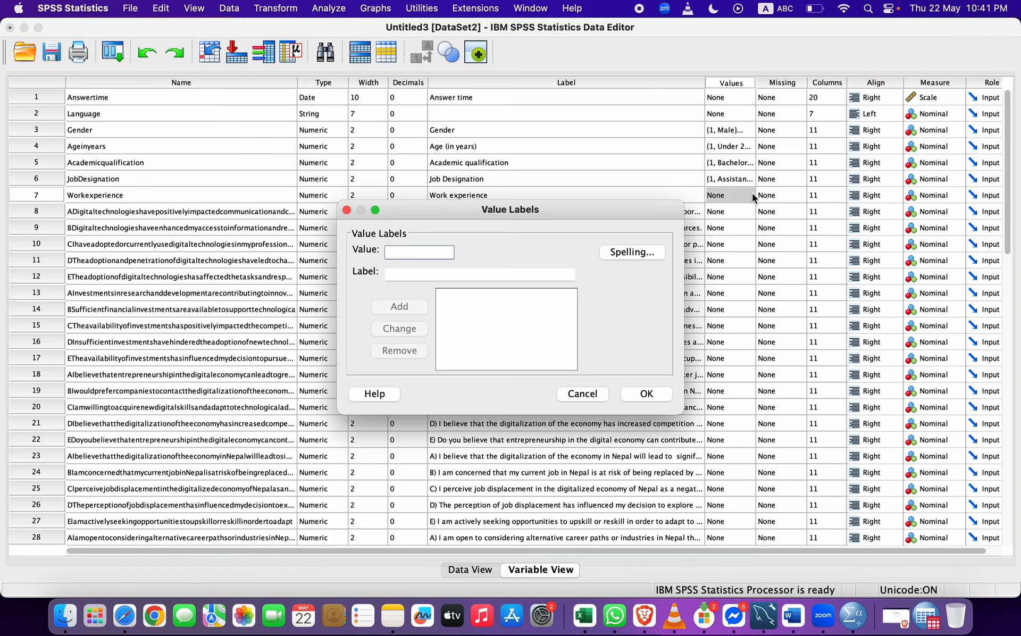
text(1)
key(Tab)
text(Le)
key(BackSpace)
key(BackSpace)
text(Le)
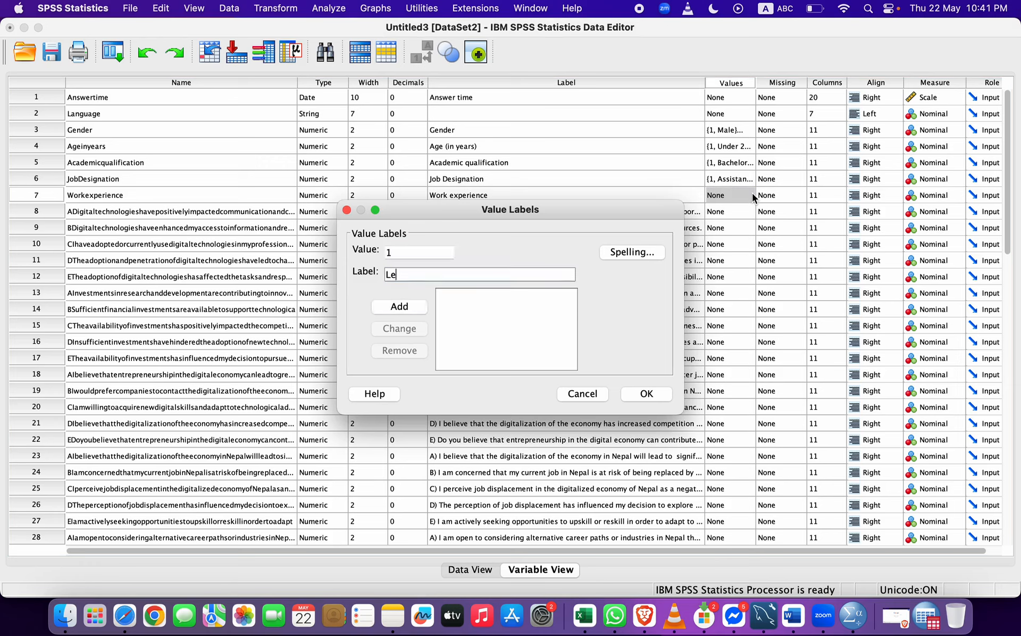
text(ss than 2 years)
key(Return)
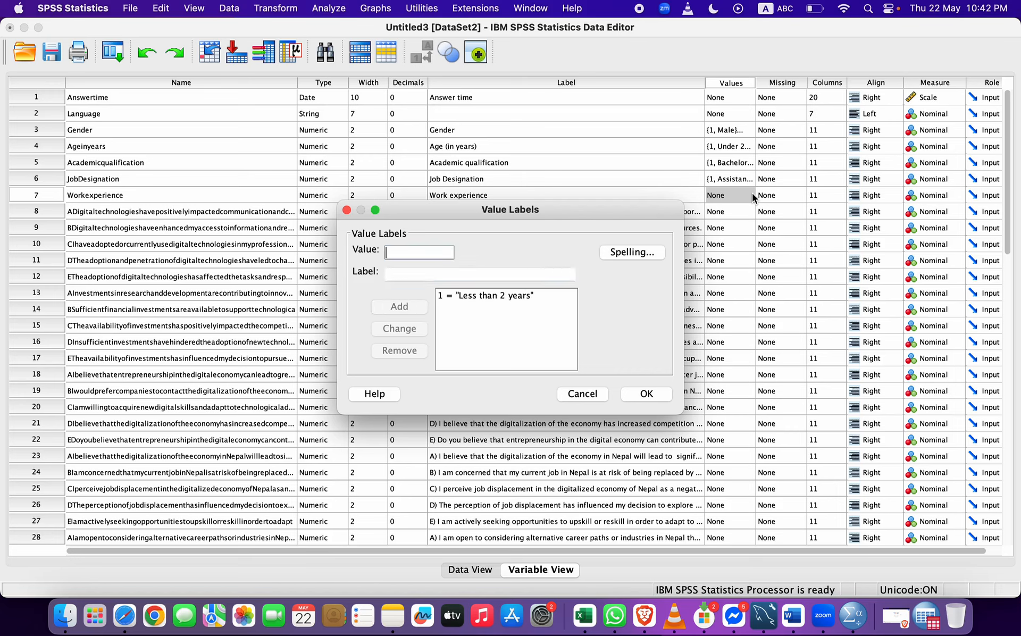
- Add the label "3-5 years" for value 2 of the Workexperience variable
text(2)
key(Tab)
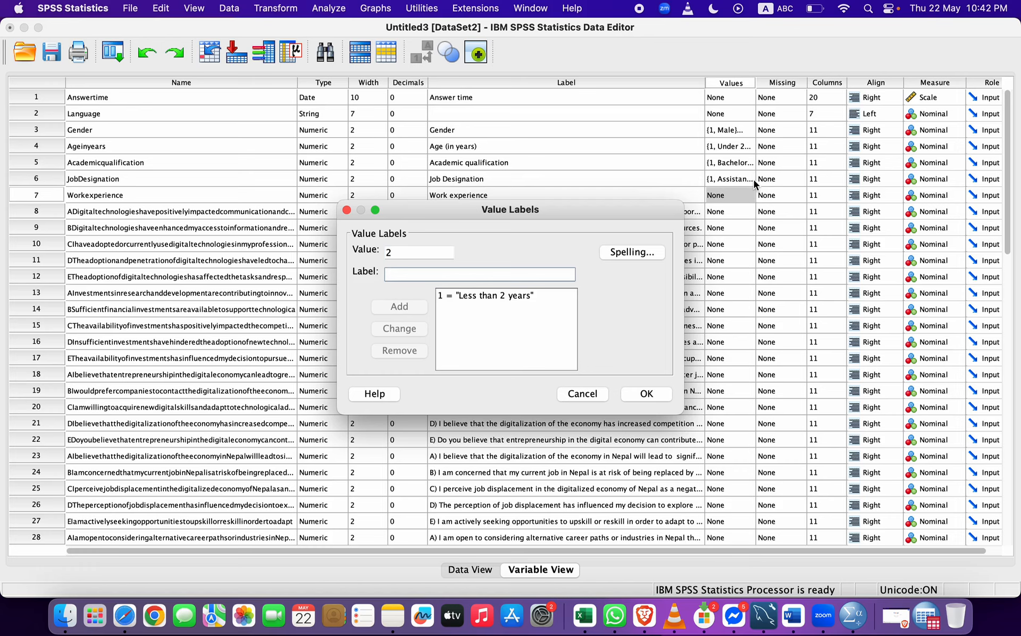
text(3-5 year)
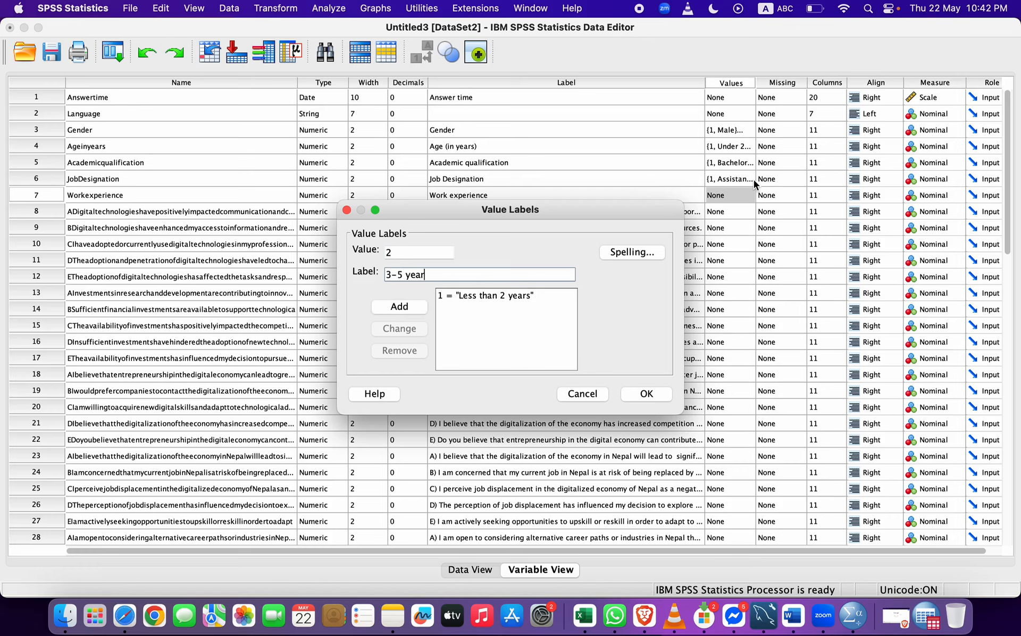
text(s)
key(Return)
- Add the label "6-10 years" for value 3 of the Workexperience variable
text(3)
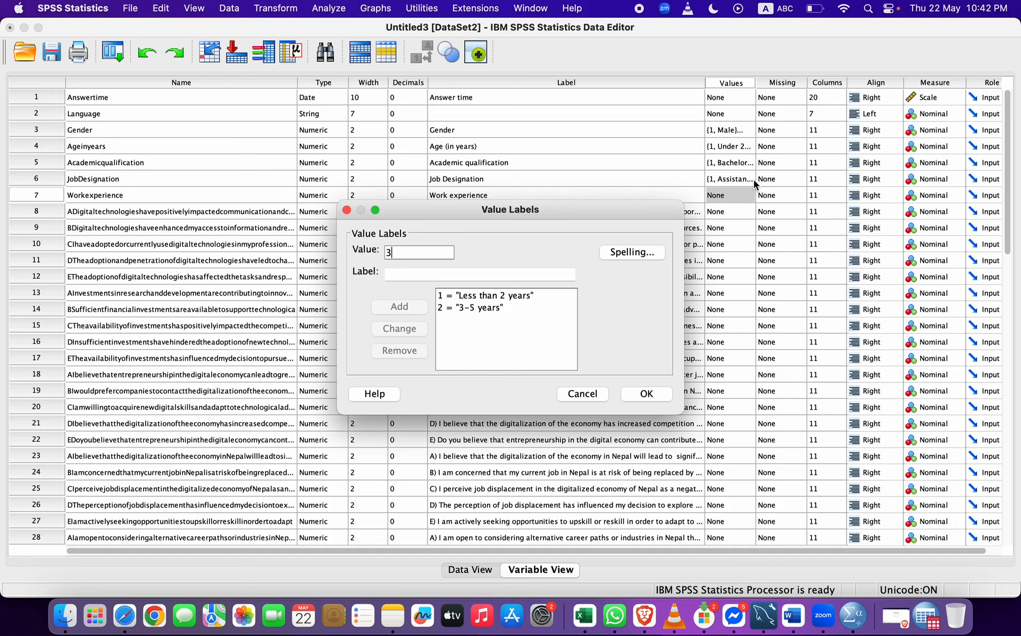
key(Tab)
text(6-)
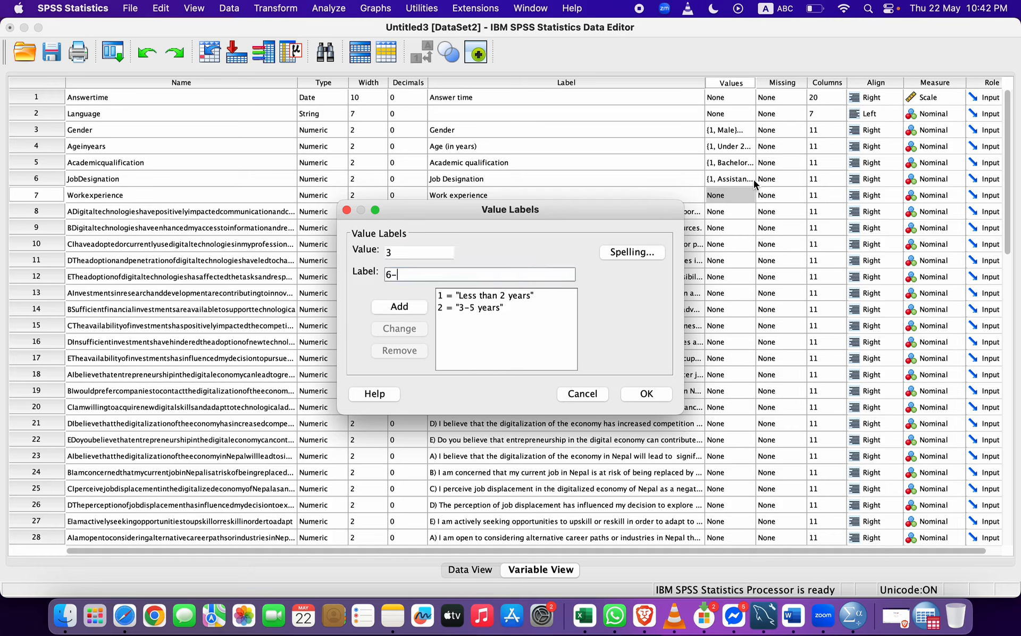
text(10 years)
key(Return)
- Add the Workexperience value label 4 = "More than 10 years" and apply the set of labels
text(4)
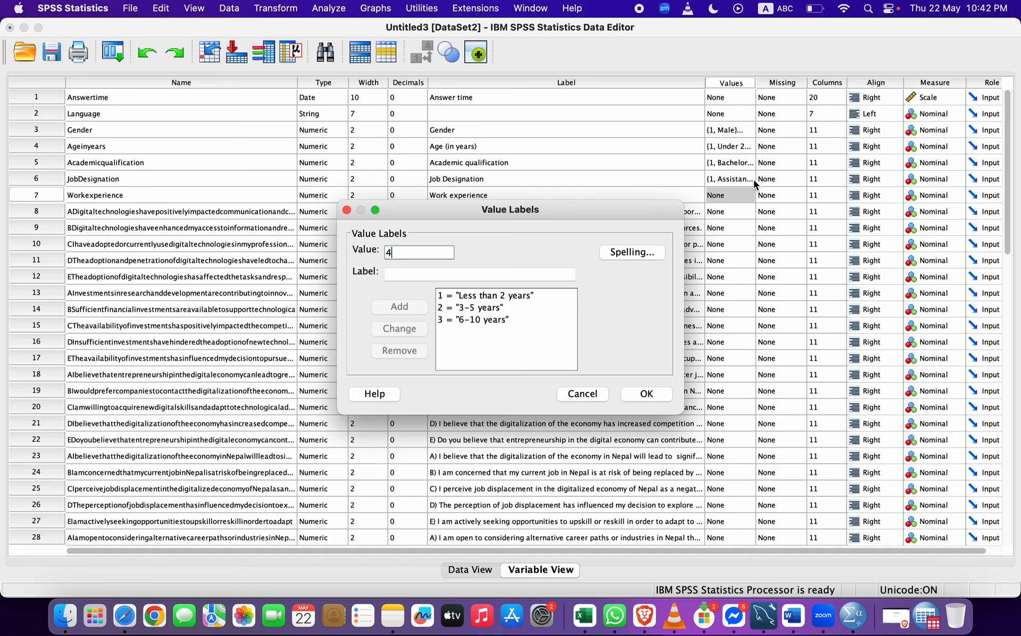
key(Tab)
text(Mor)
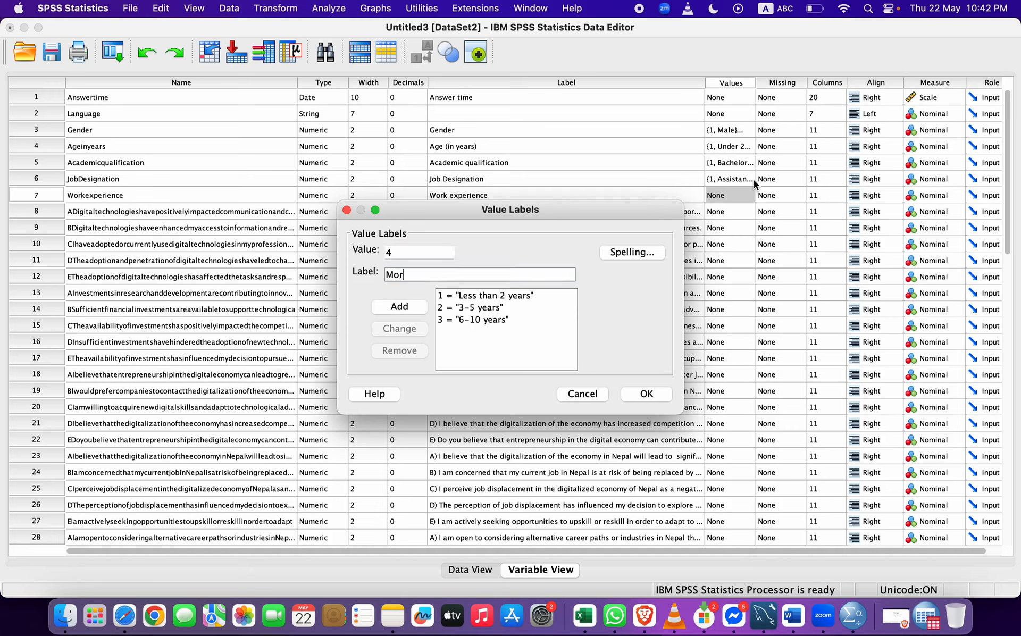
text(e than 10 years)
key(Return)
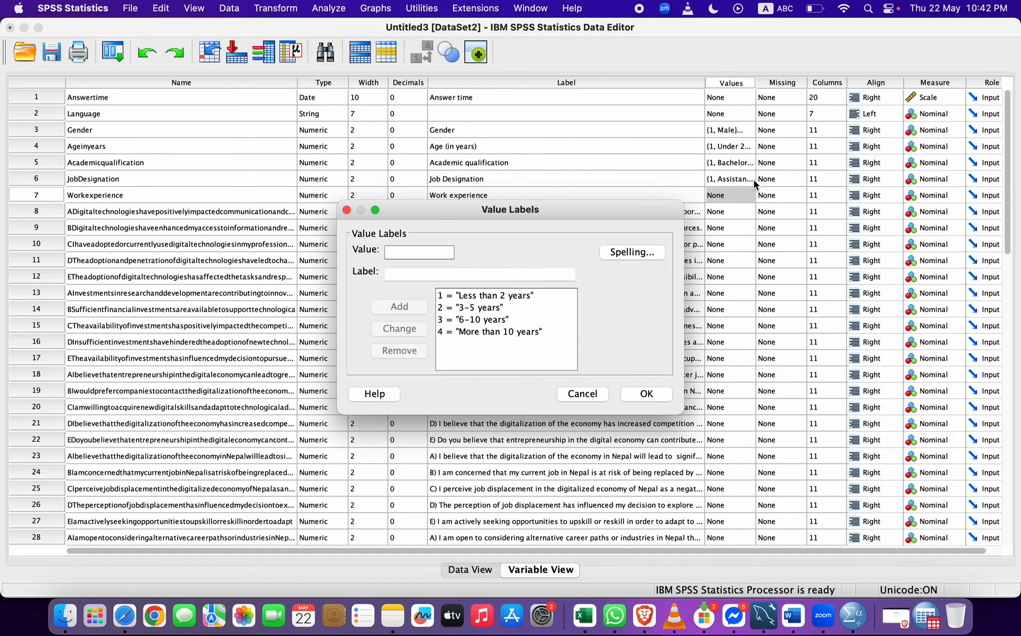
click(646, 393)
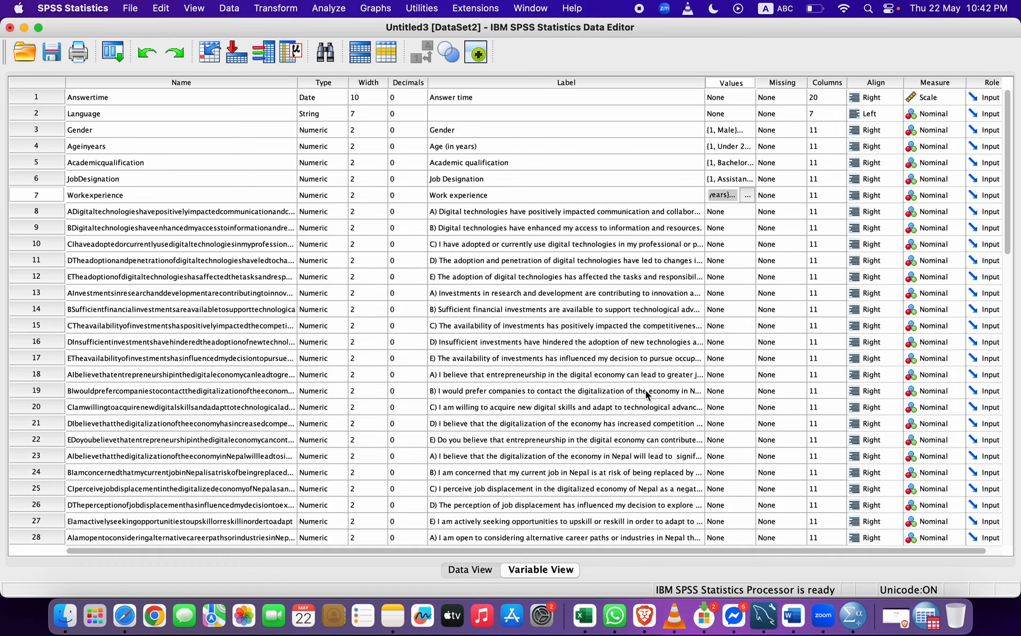
- Show the data sheet with value labels instead of numeric codes and review the demographic and statement columns
click(467, 569)
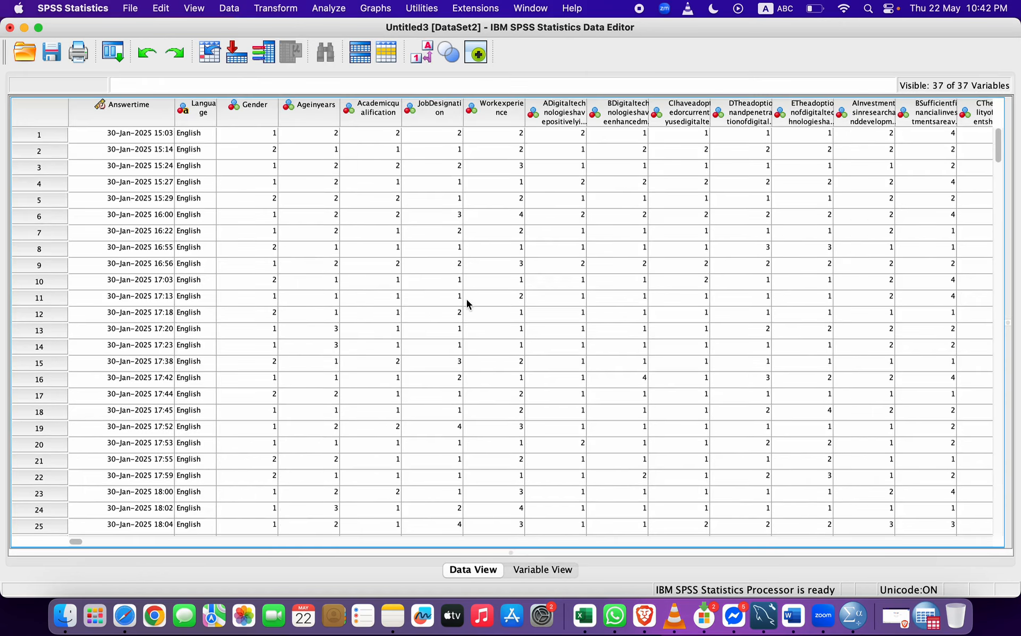
scroll(466, 303, right, 8)
click(423, 52)
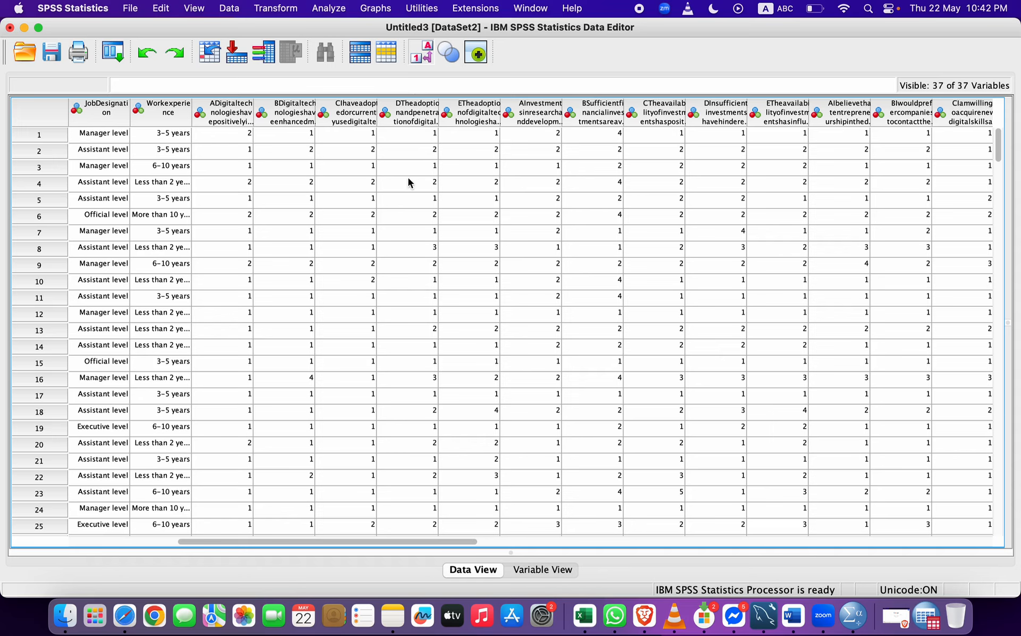
scroll(337, 166, left, 3)
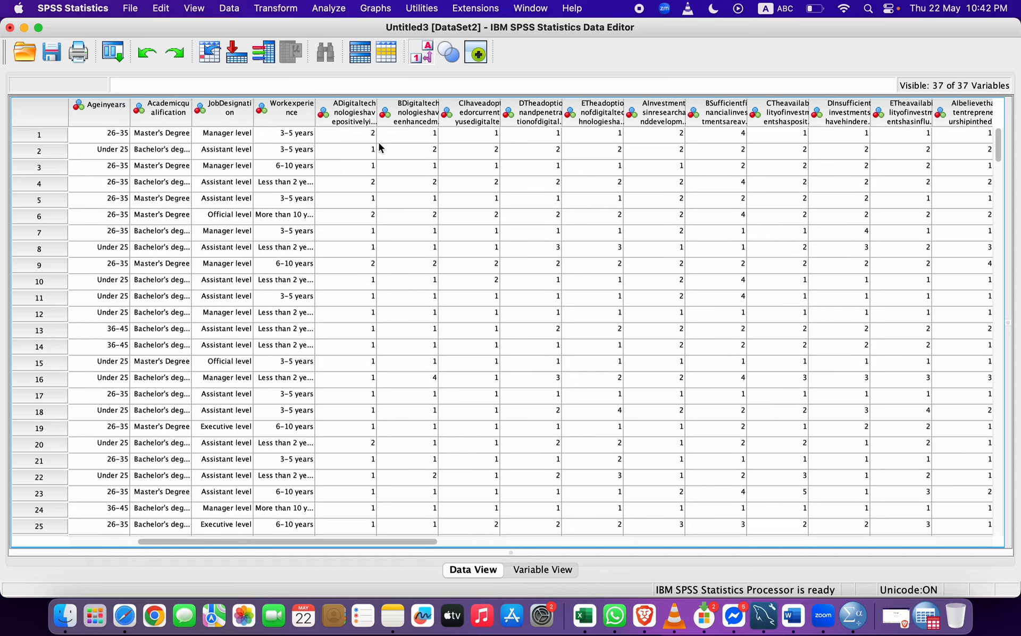
scroll(404, 231, down, 2)
scroll(401, 236, up, 2)
scroll(401, 236, left, 1)
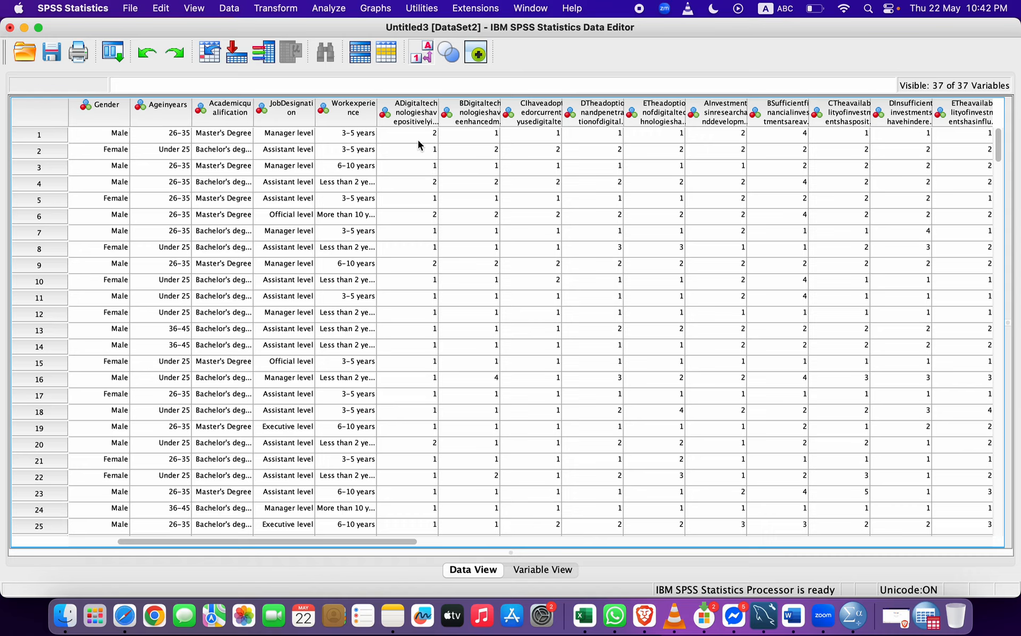
scroll(418, 143, right, 10)
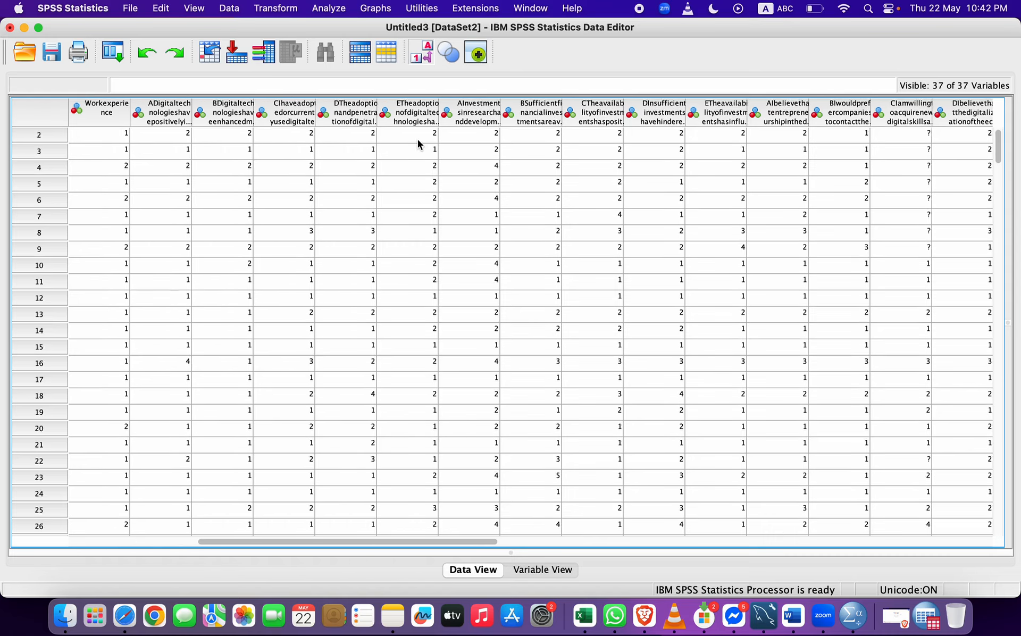
scroll(418, 144, left, 15)
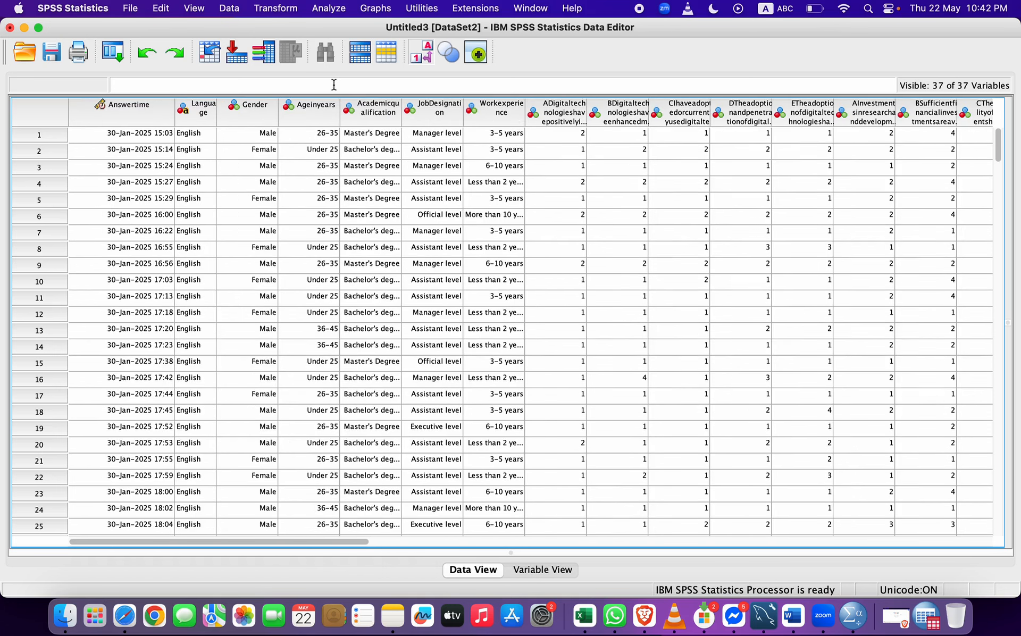
- Start Recode into Same Variables with all statement items, from "A) Digital technologies have positively impacted" through "E) I have acquired new digital skills"
click(294, 10)
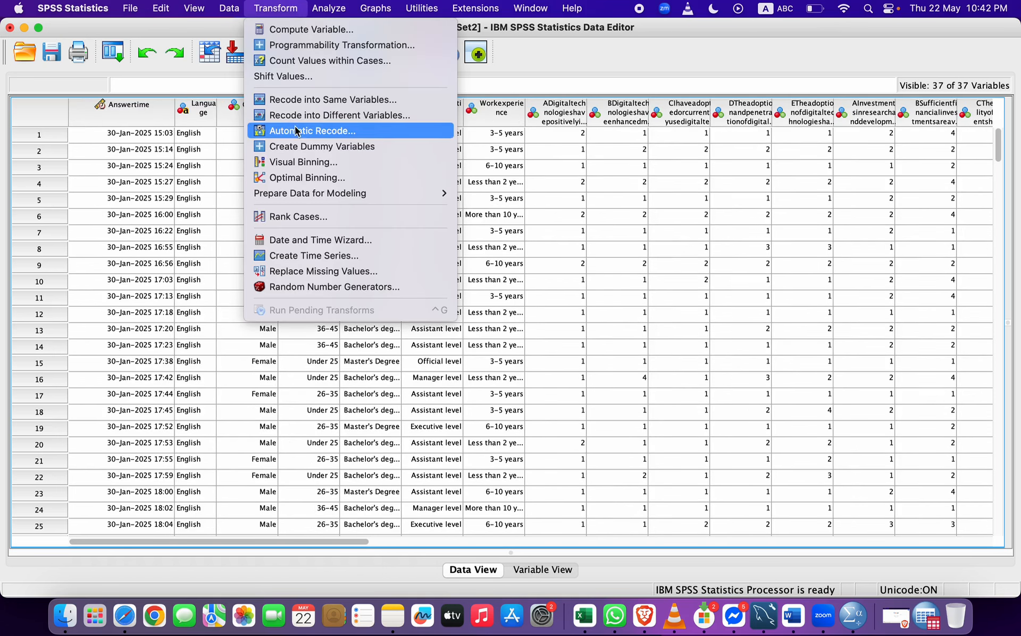
click(303, 104)
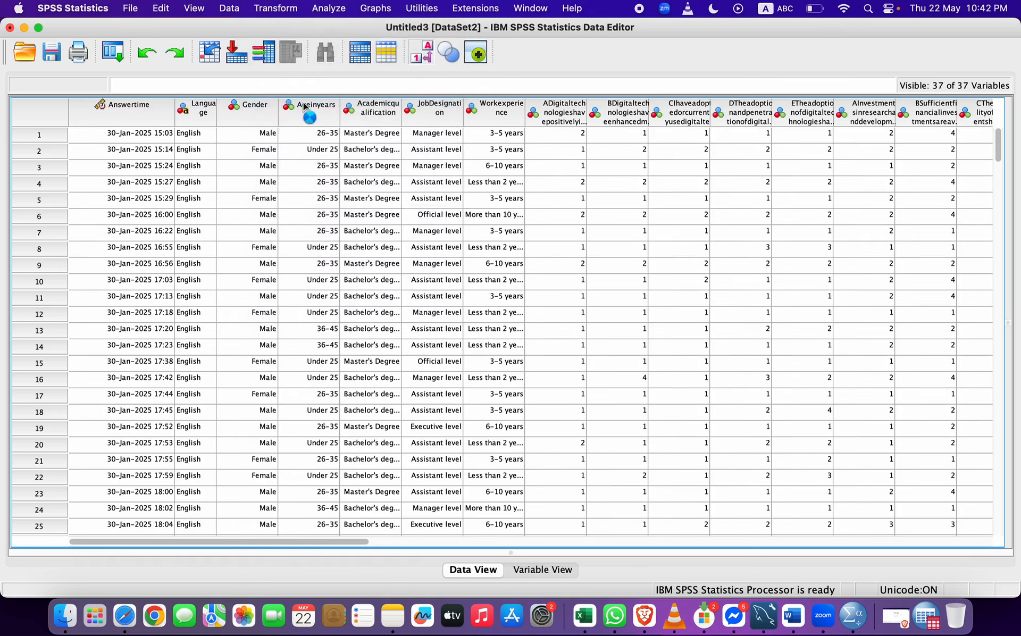
click(260, 154)
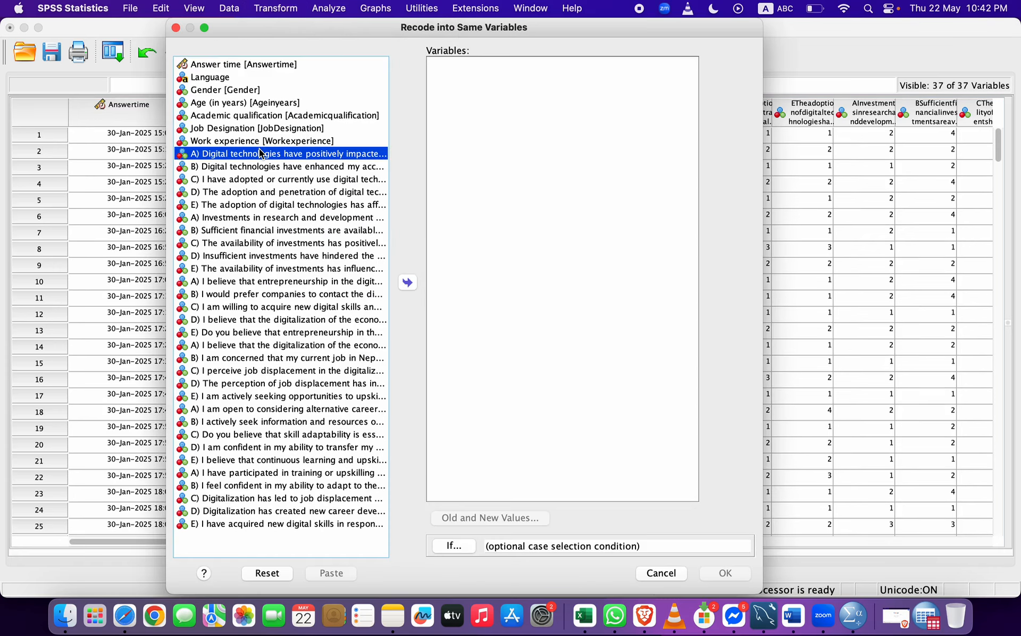
key(shift+Down)
key(shift+Down)
key(shift+Down)
key(shift+Down)
key(shift+Down)
key(shift+Down)
key(shift+Down)
key(shift+Down)
key(shift+Down)
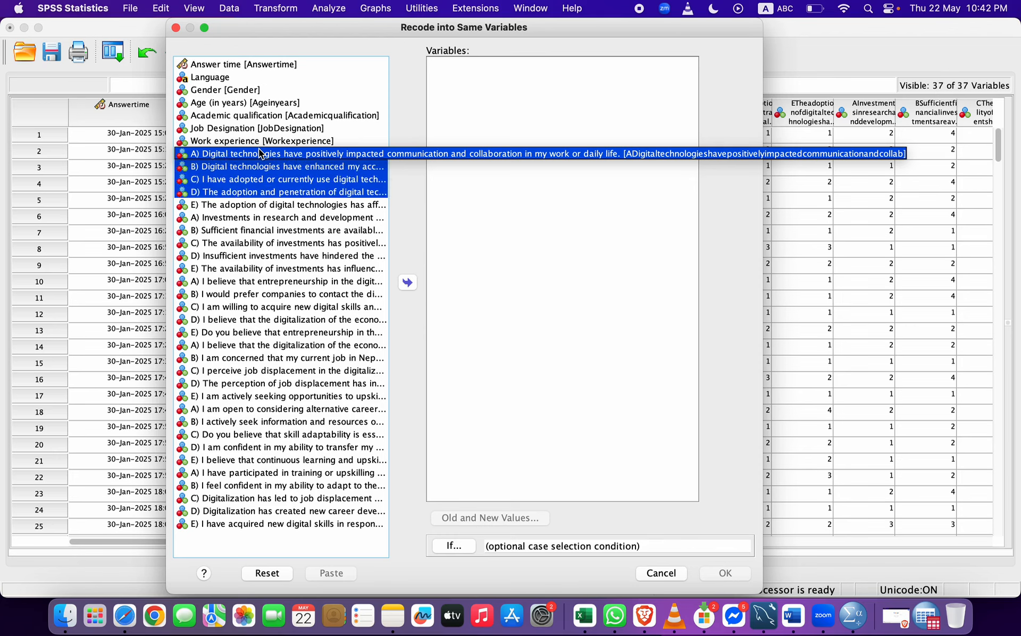
key(shift+Down)
key(shift+Down)
key(shift+Down)
key(shift+Down)
key(shift+Down)
key(shift+Down)
key(shift+Down)
key(shift+Down)
key(shift+Down)
key(shift+Down)
key(shift+Down)
key(shift+Down)
key(shift+Down)
key(shift+Down)
key(shift+Down)
key(shift+Down)
key(shift+Down)
key(shift+Down)
key(shift+Down)
key(shift+Down)
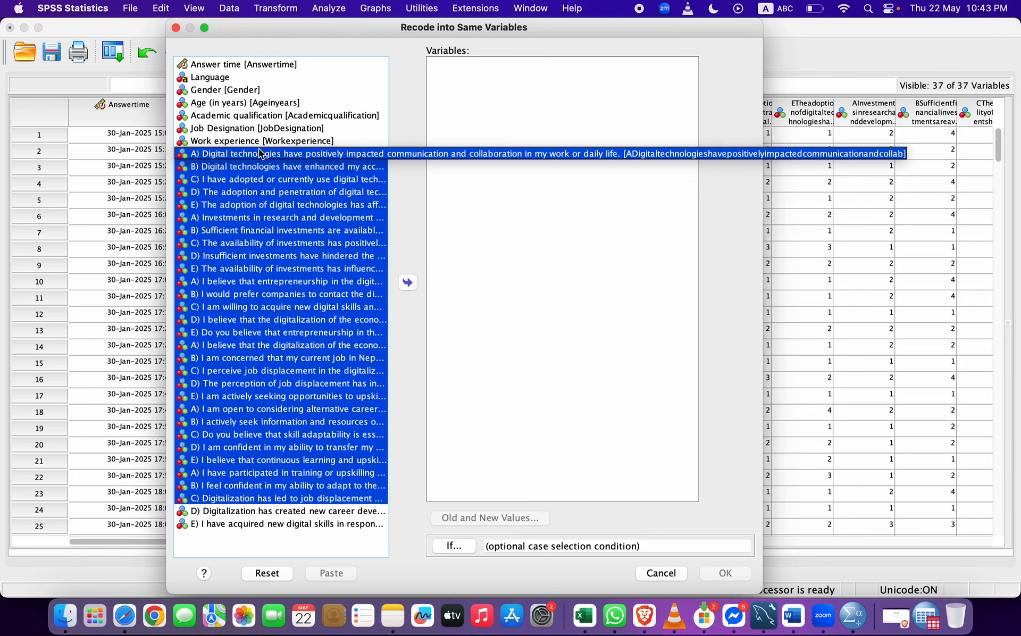
click(407, 282)
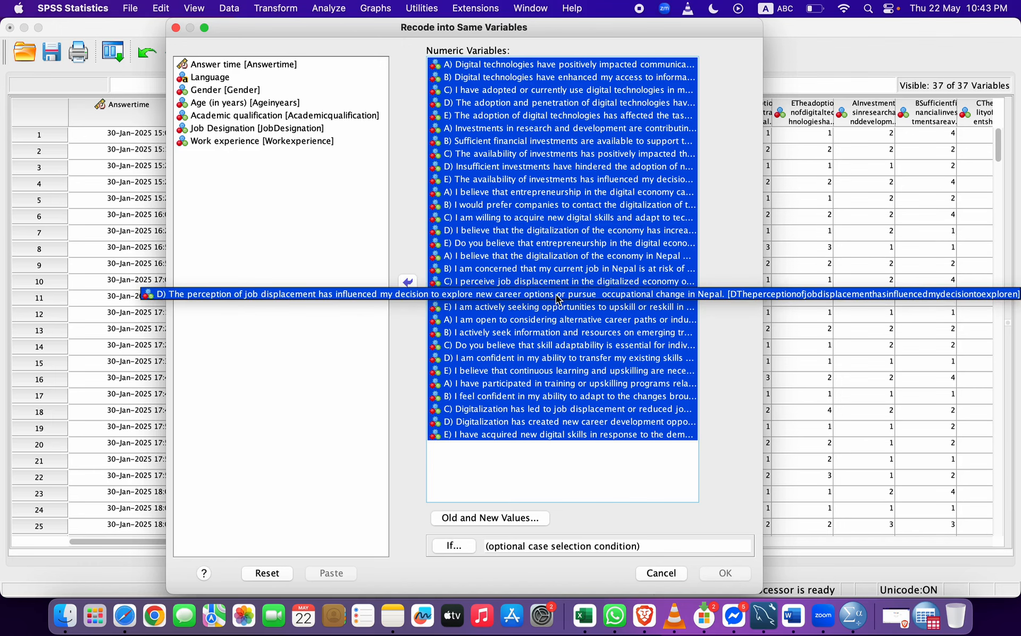
- Open the old and new value definitions and add the recode rule 1 to 5
click(454, 519)
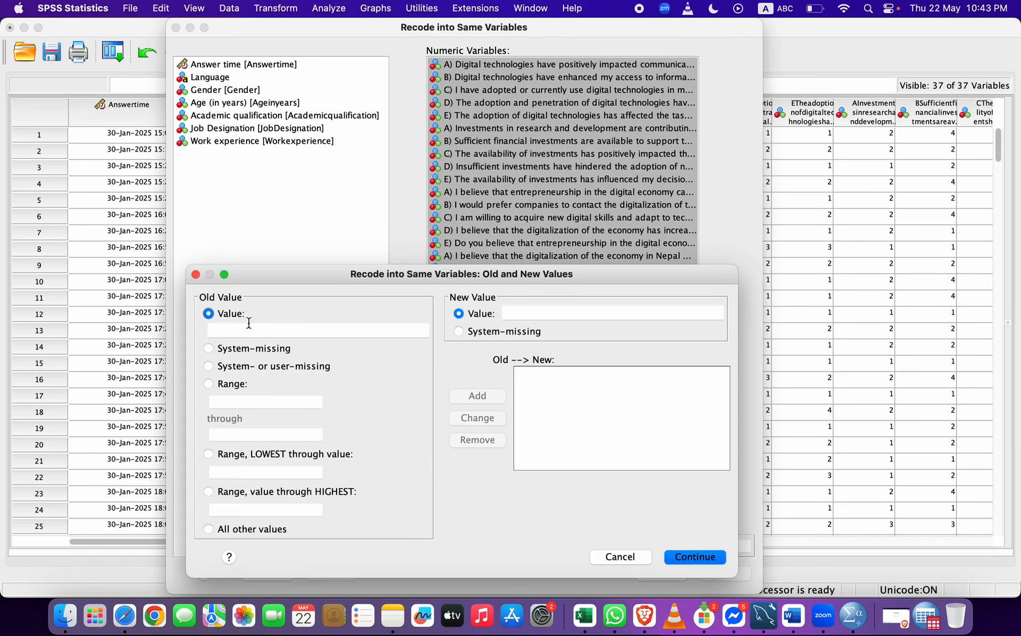
click(249, 324)
text(1)
key(Tab)
key(Tab)
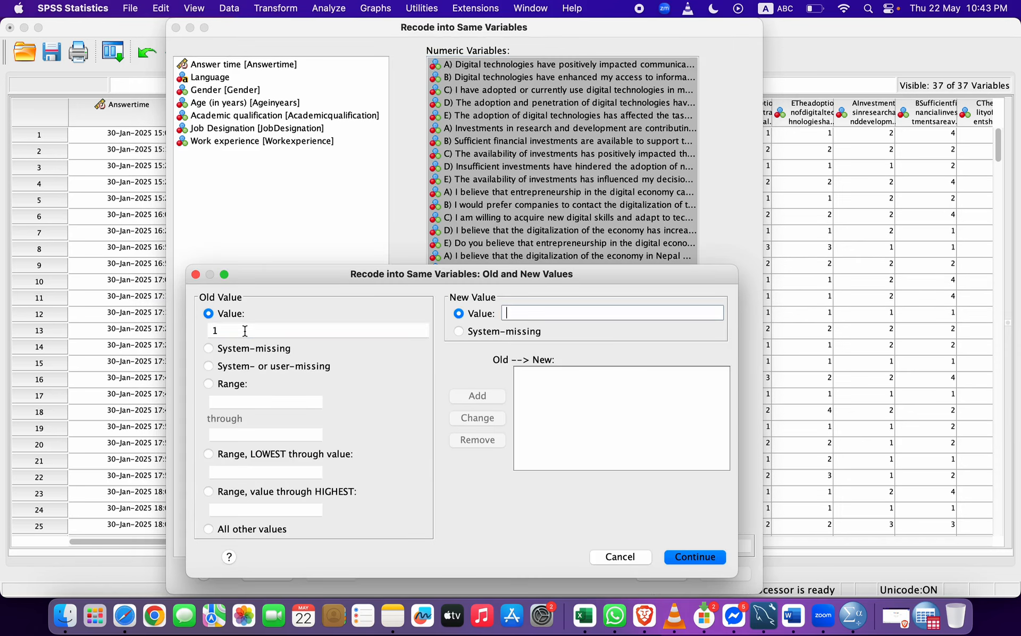
text(5)
click(459, 396)
- Add the recode rule that turns old value 2 into new value 4
click(325, 326)
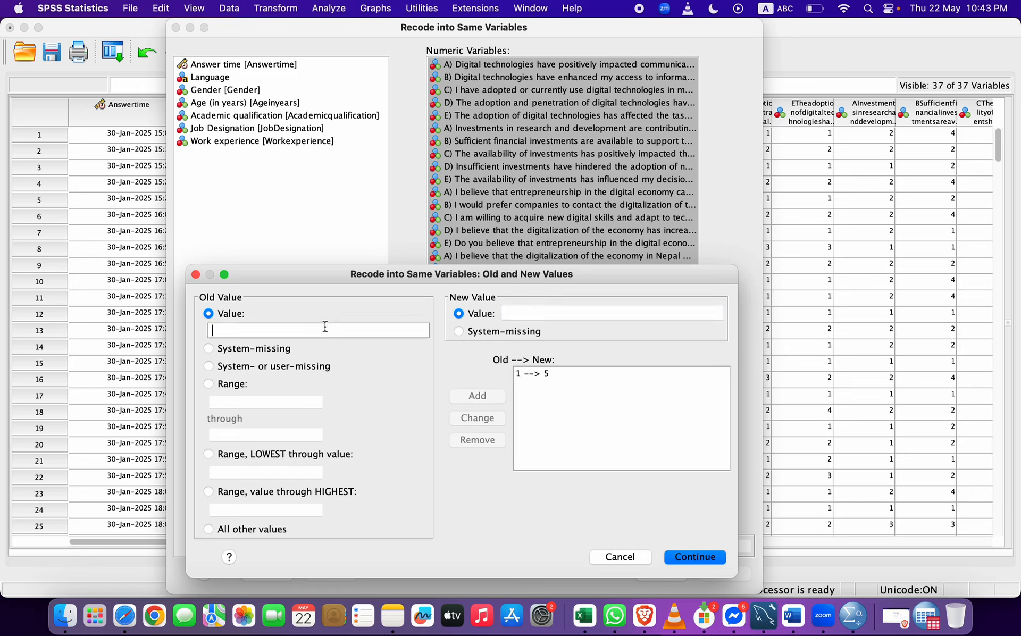
text(2)
key(Tab)
key(Tab)
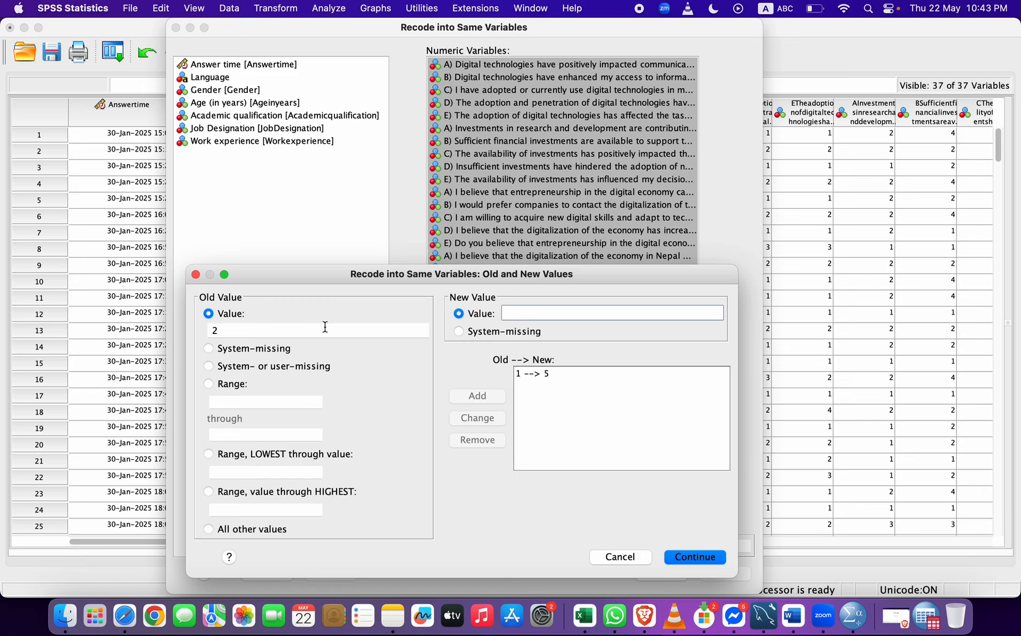
text(4)
click(465, 396)
- Add the recode rule that keeps old value 3 as new value 3
click(209, 325)
text(3)
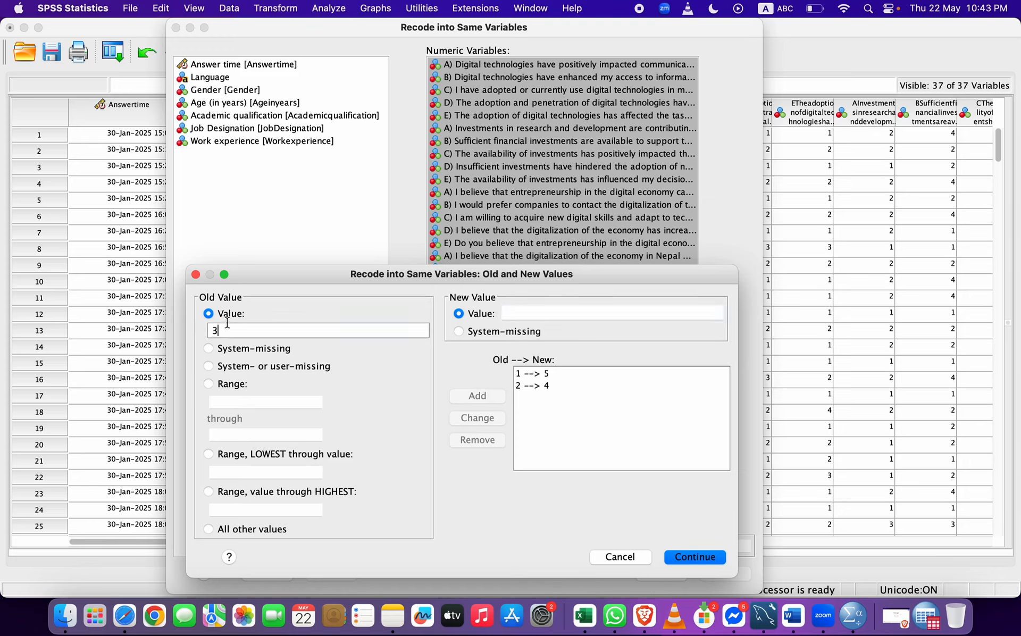
key(Tab)
click(537, 325)
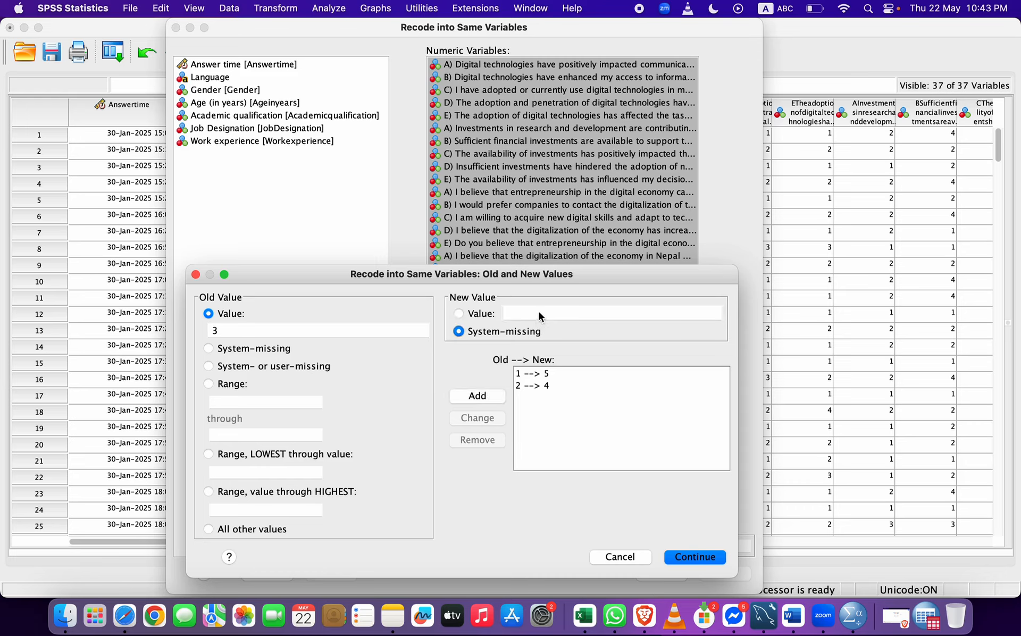
click(526, 314)
text(3)
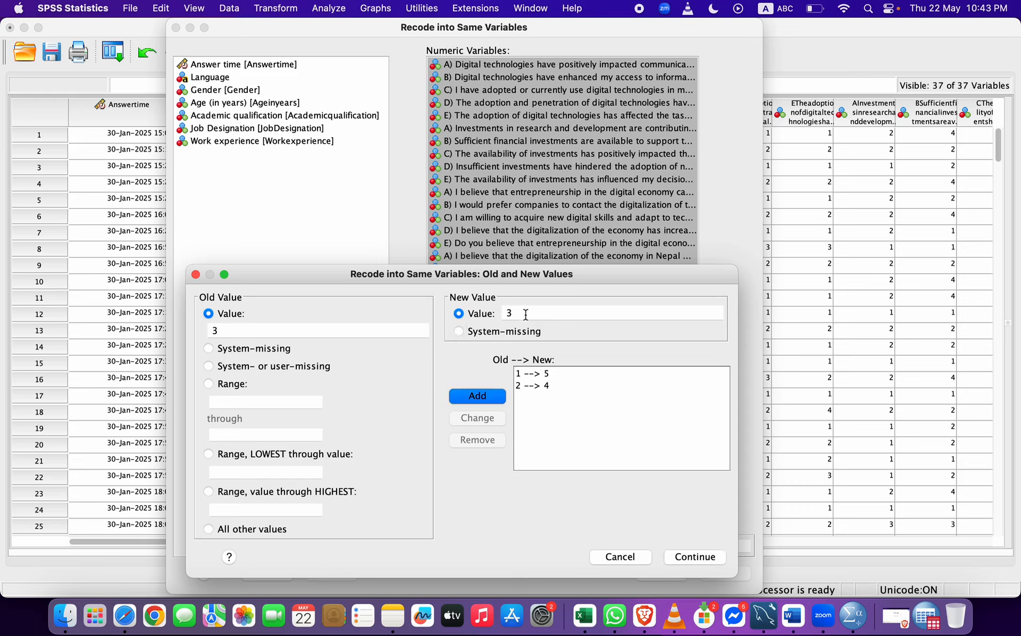
click(485, 395)
click(298, 322)
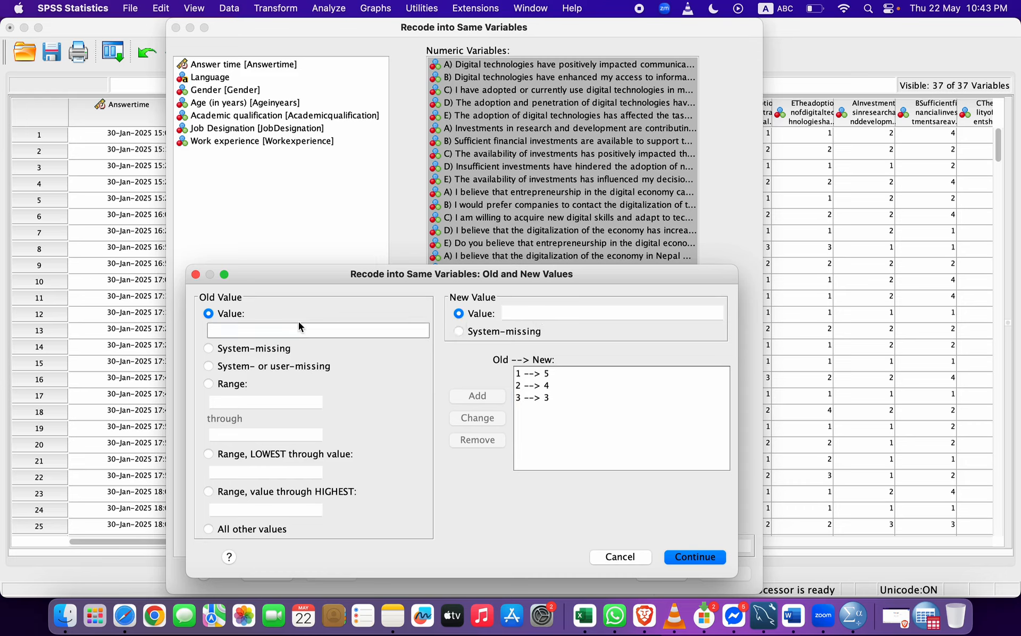
text(2)
key(Tab)
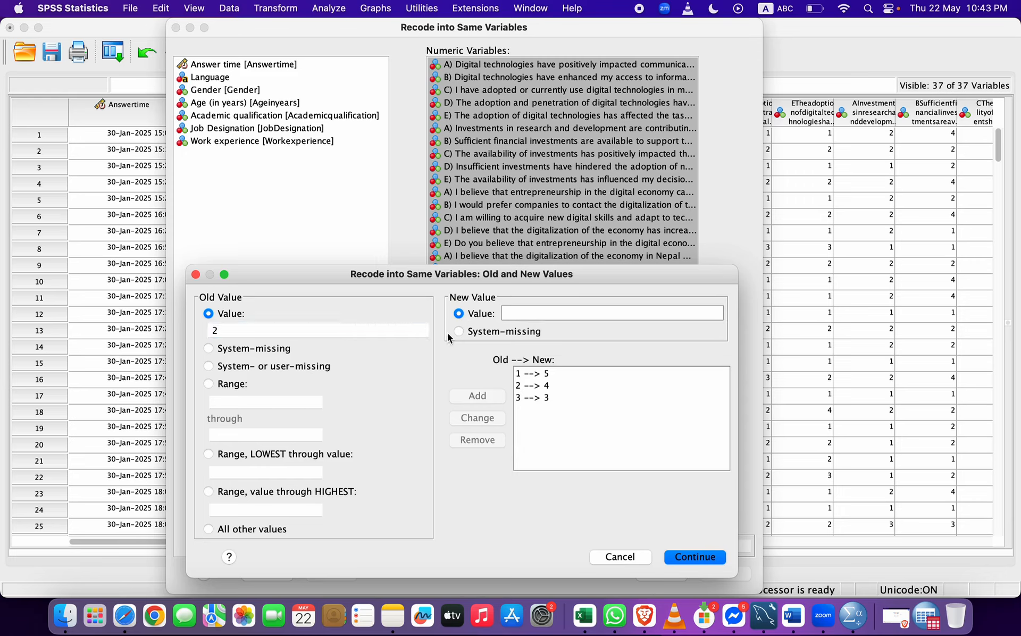
text(4)
key(BackSpace)
- Add the recode rule that turns old value 4 into new value 2
click(371, 328)
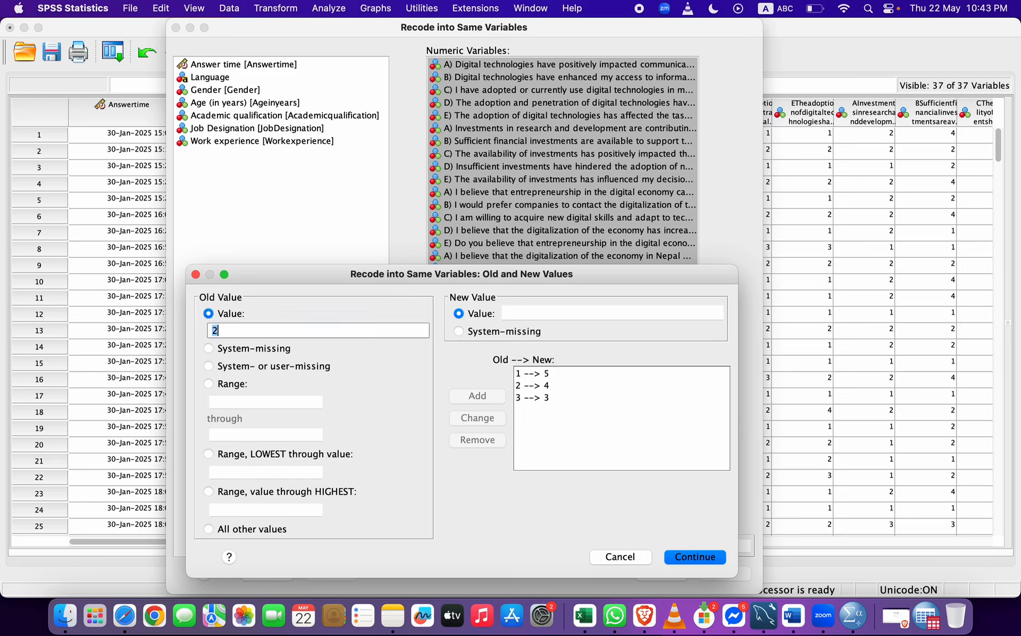
text(4)
key(Tab)
text(2)
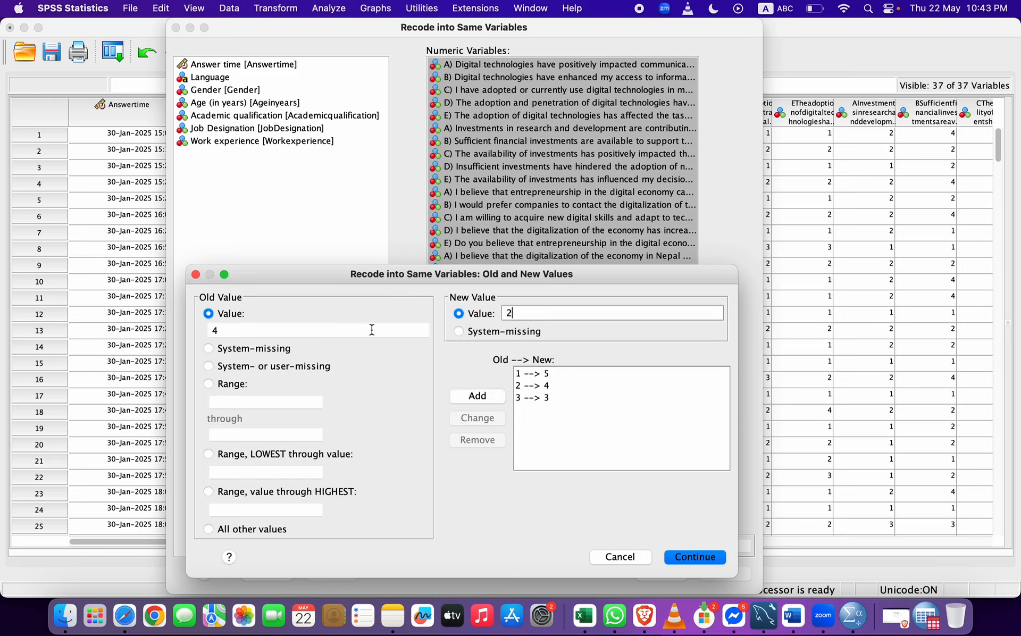
click(476, 395)
- Add the recode rule 5 to 1 and run the recoding on the statement variables
click(374, 326)
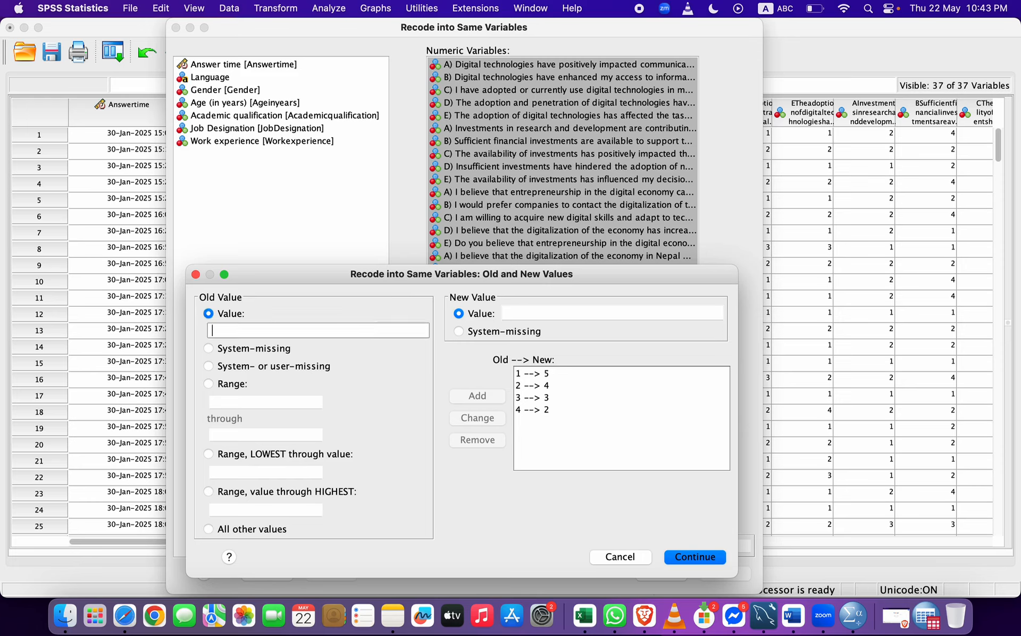
text(5)
key(Tab)
text(1)
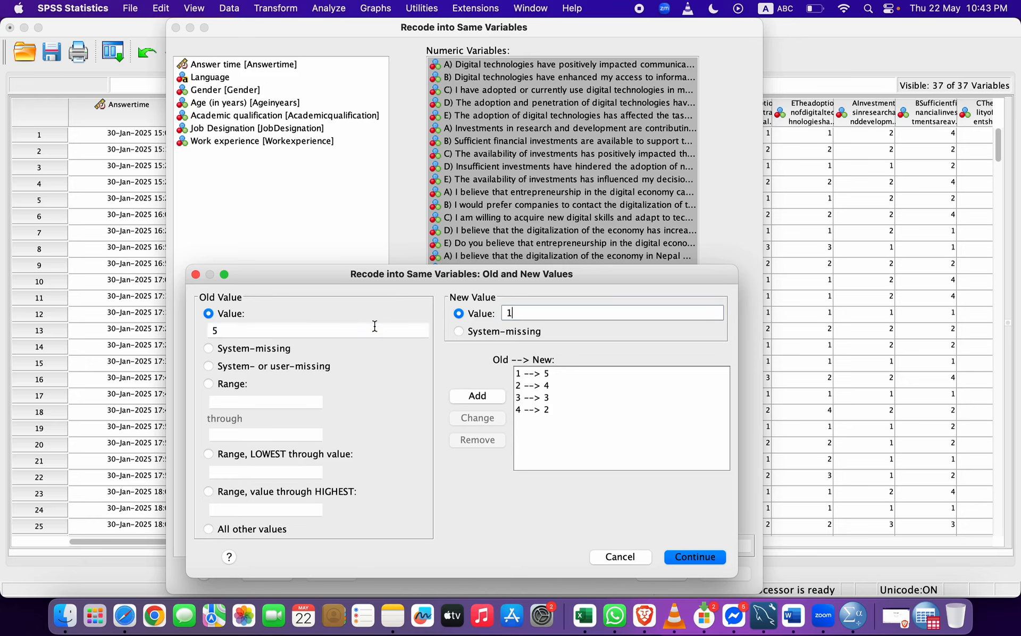
click(485, 396)
click(709, 558)
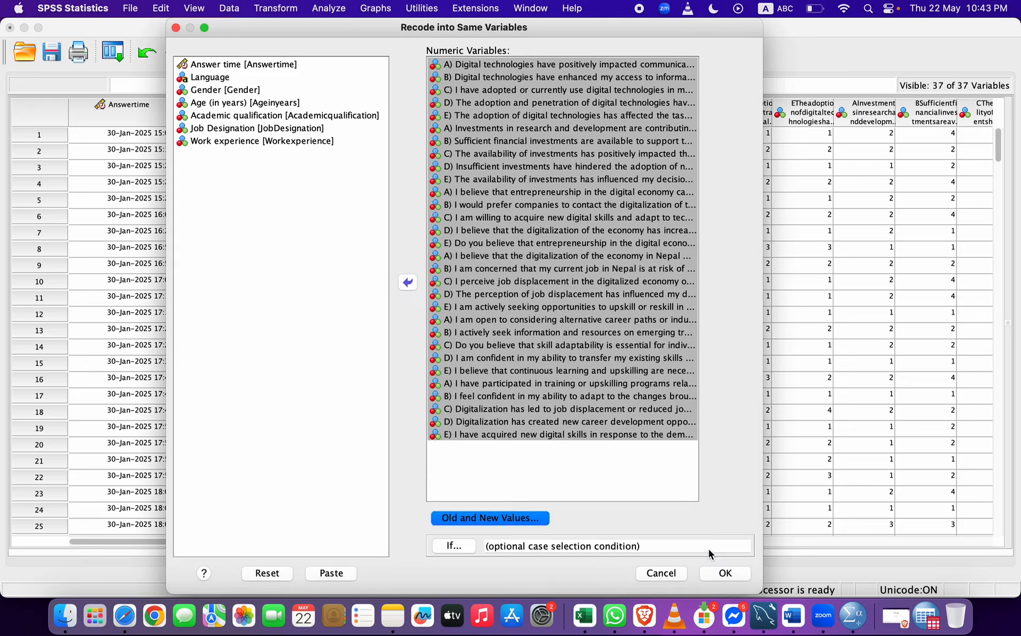
click(729, 573)
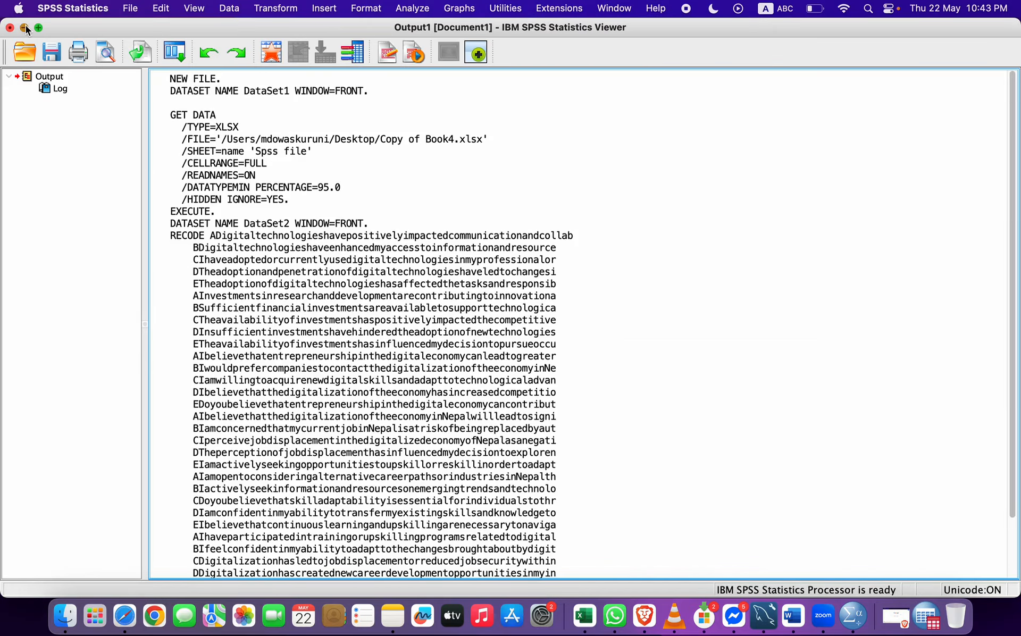
- Minimize the output window and examine the recoded statement values across all columns of the dataset
click(24, 28)
scroll(417, 292, right, 10)
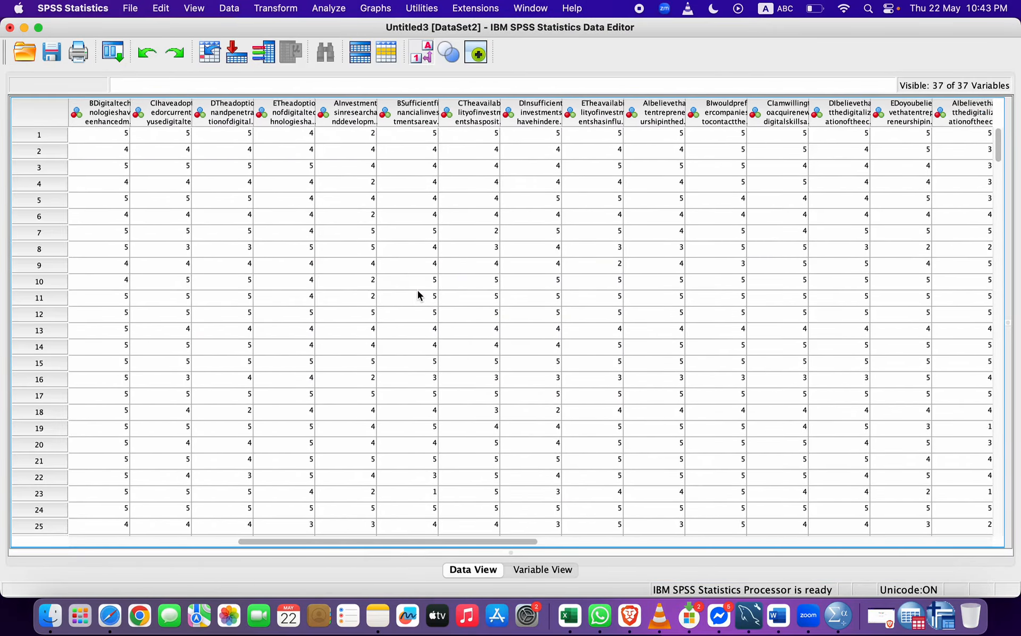
scroll(417, 292, right, 15)
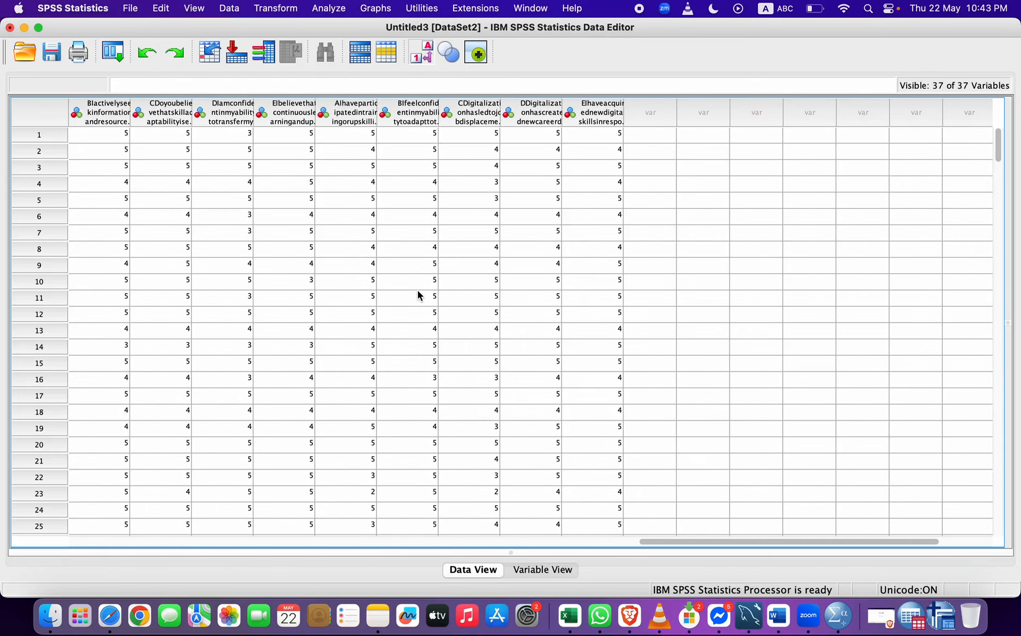
scroll(417, 290, left, 20)
scroll(417, 290, right, 5)
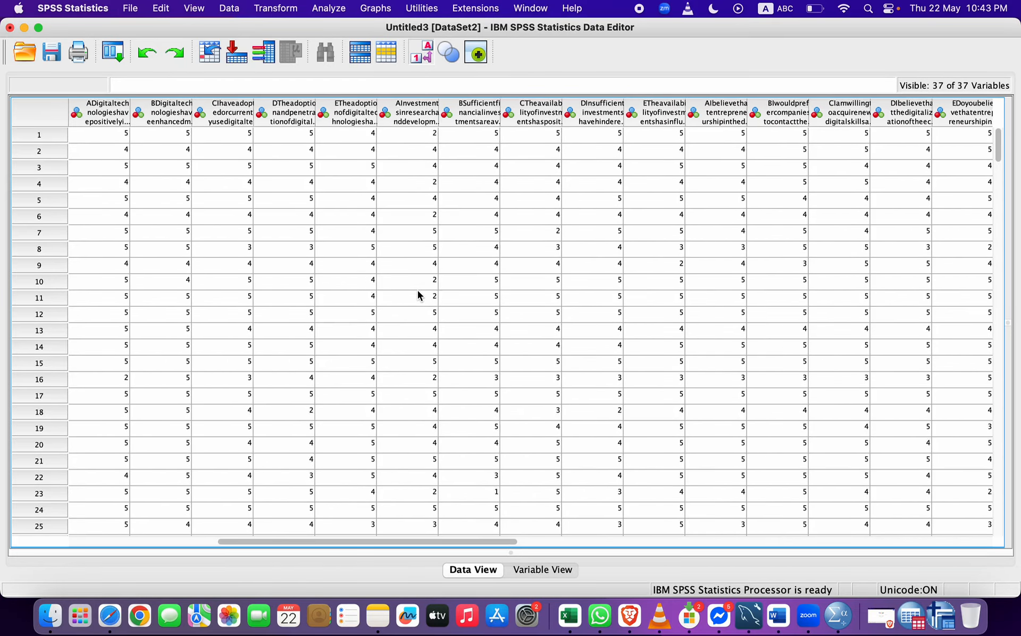
scroll(417, 290, right, 15)
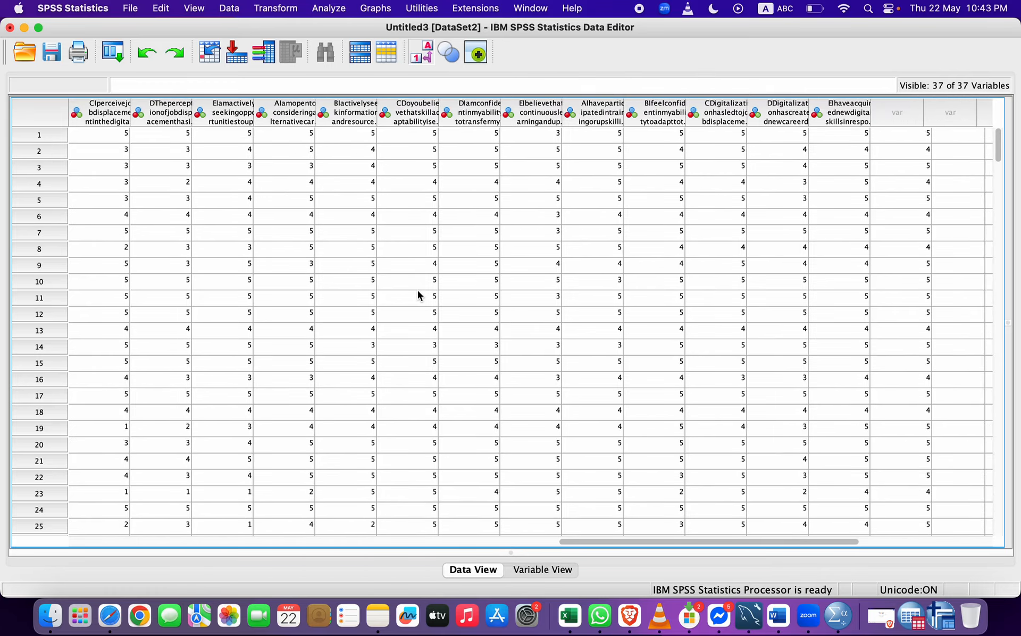
scroll(417, 290, left, 20)
scroll(417, 291, right, 4)
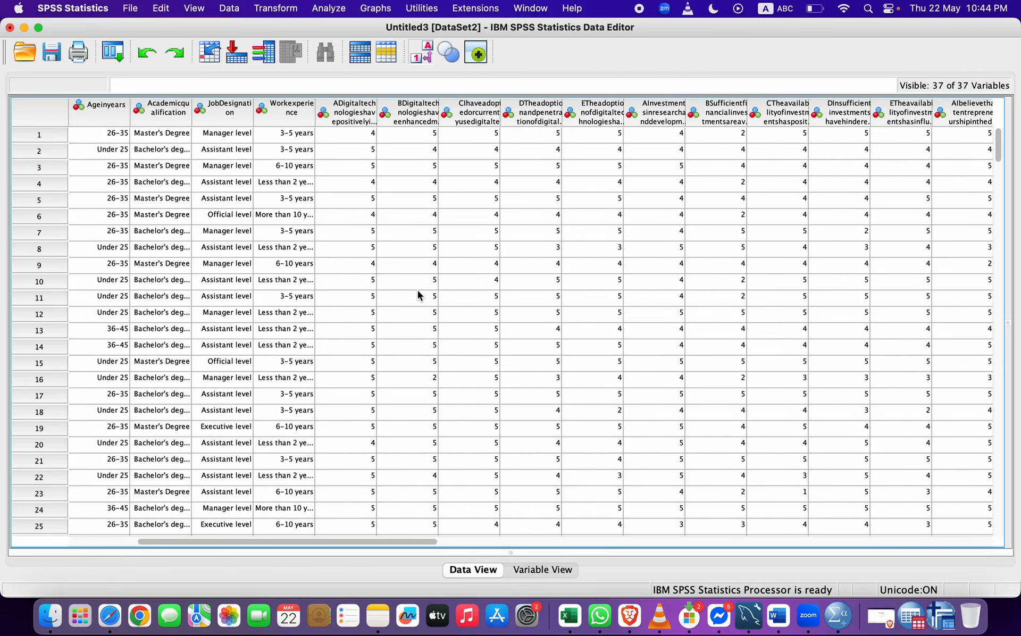
scroll(417, 295, right, 1)
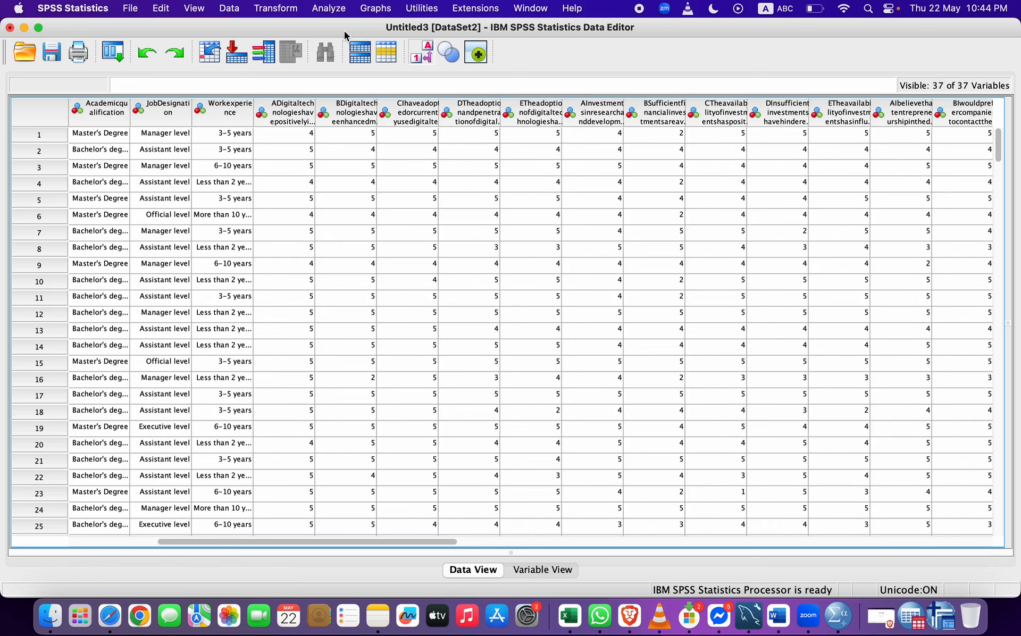
- Start the value labels of the first statement variable, on digital technologies and communication, with 1 = "Strongly Disagree"
click(539, 571)
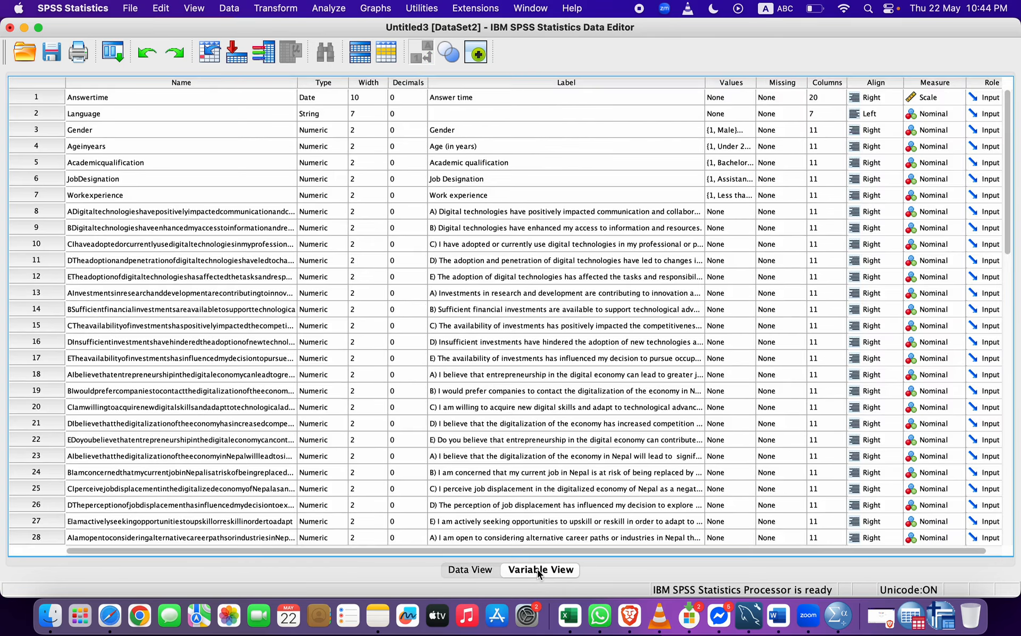
click(748, 214)
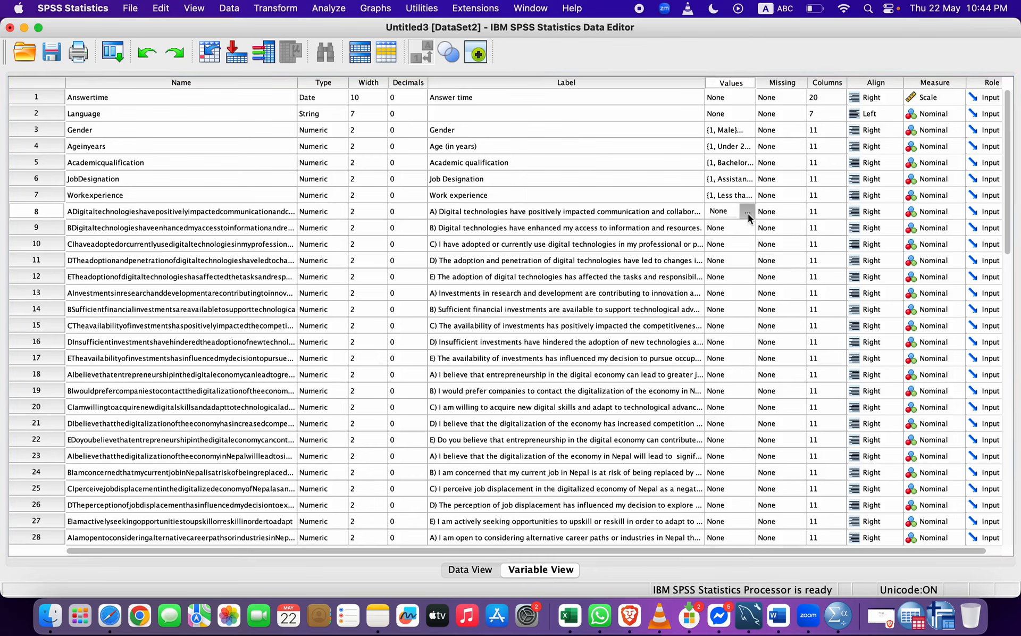
click(748, 214)
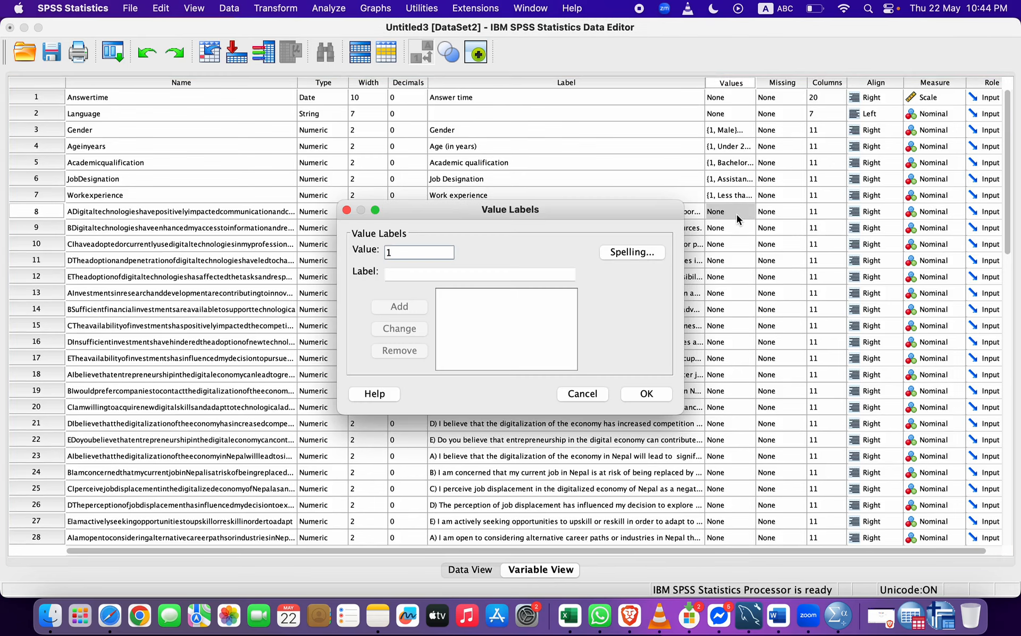
text(1)
key(Tab)
text(S)
key(BackSpace)
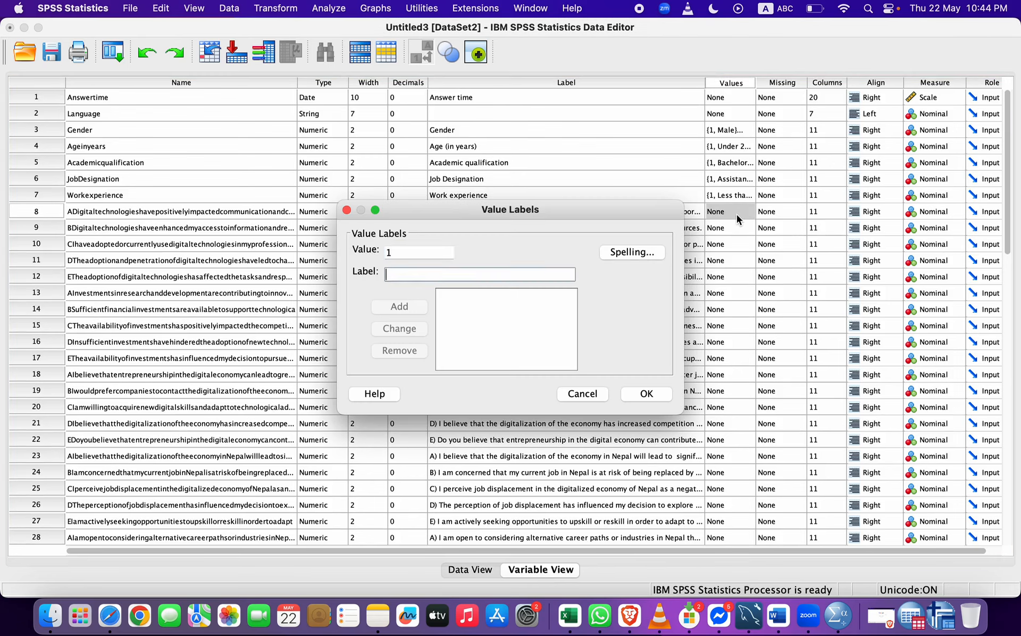
text(STRON)
key(BackSpace)
key(BackSpace)
key(BackSpace)
key(BackSpace)
text(trongly )
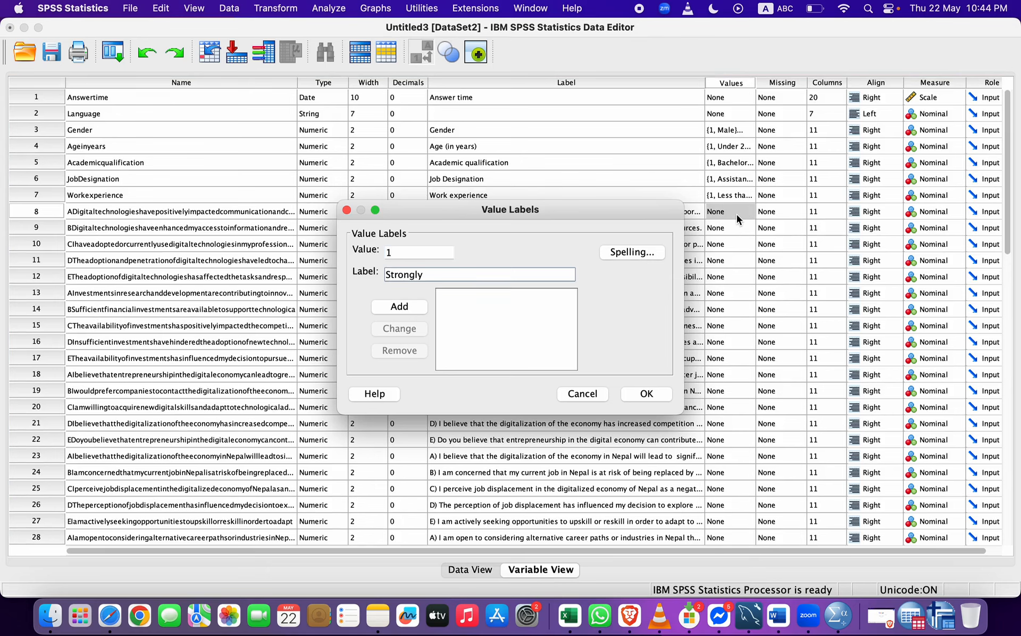
text(d)
key(BackSpace)
text(Disagree)
key(Tab)
key(Return)
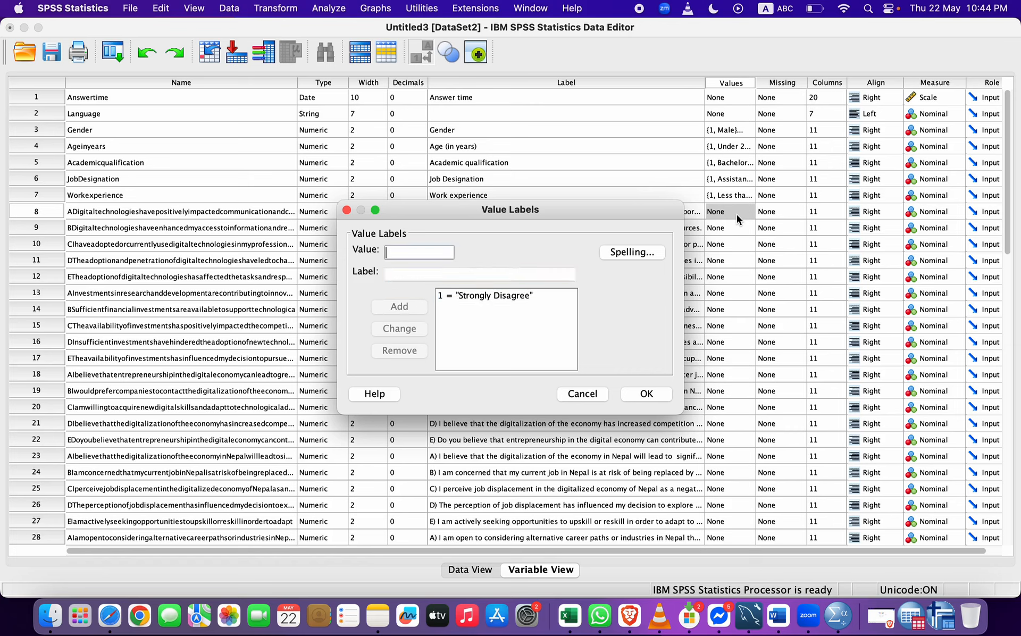
- Add the value labels 2 = "Disagree" and 3 = "Neutral" to the first statement variable
text(2)
key(Tab)
text(Disagree)
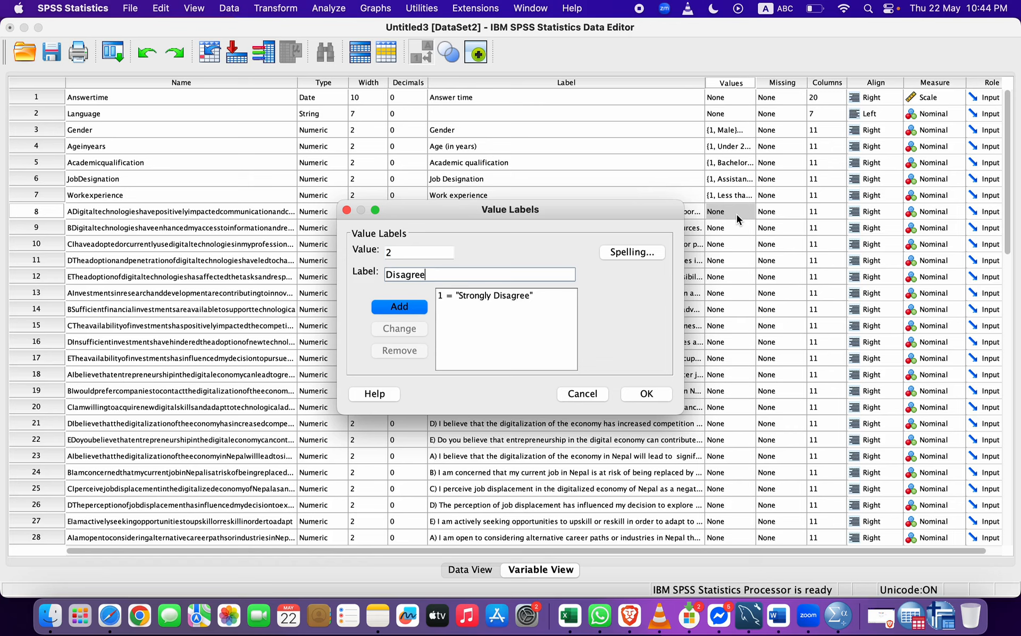
key(Return)
text(3)
key(Tab)
text(N)
key(BackSpace)
text(Neutral)
key(Return)
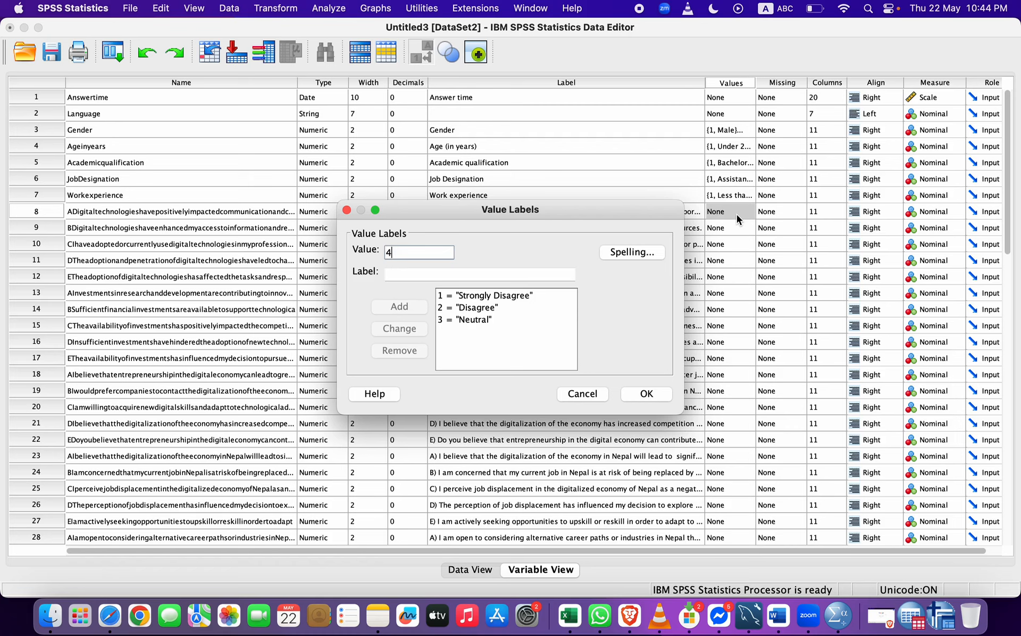
- Add the value labels 4 = "Agree" and 5 = "Strongly Agree" and apply the label set to the first statement variable
key(Tab)
text(Agree)
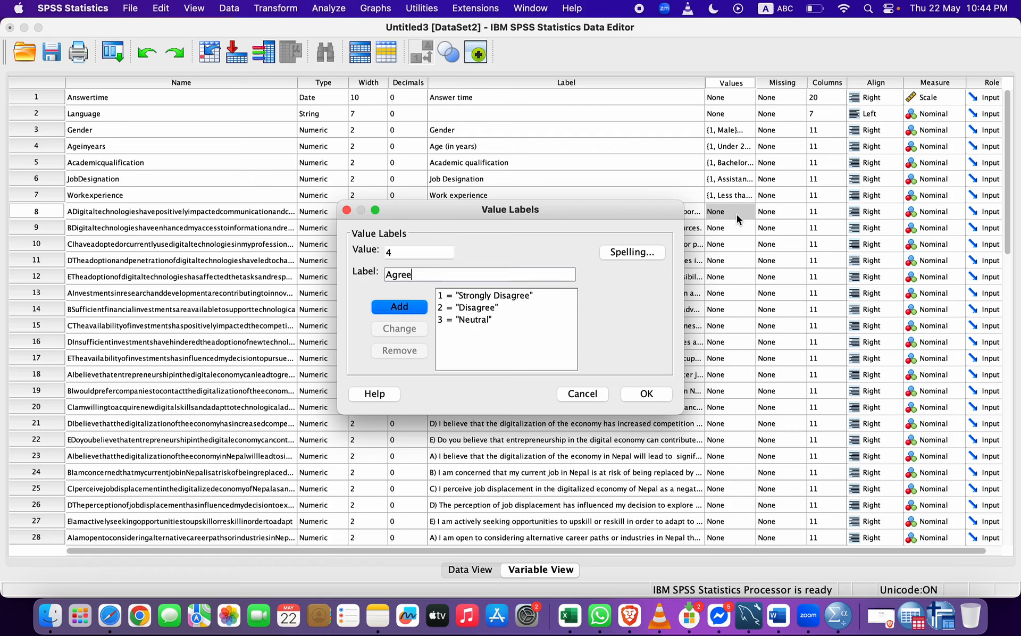
key(Return)
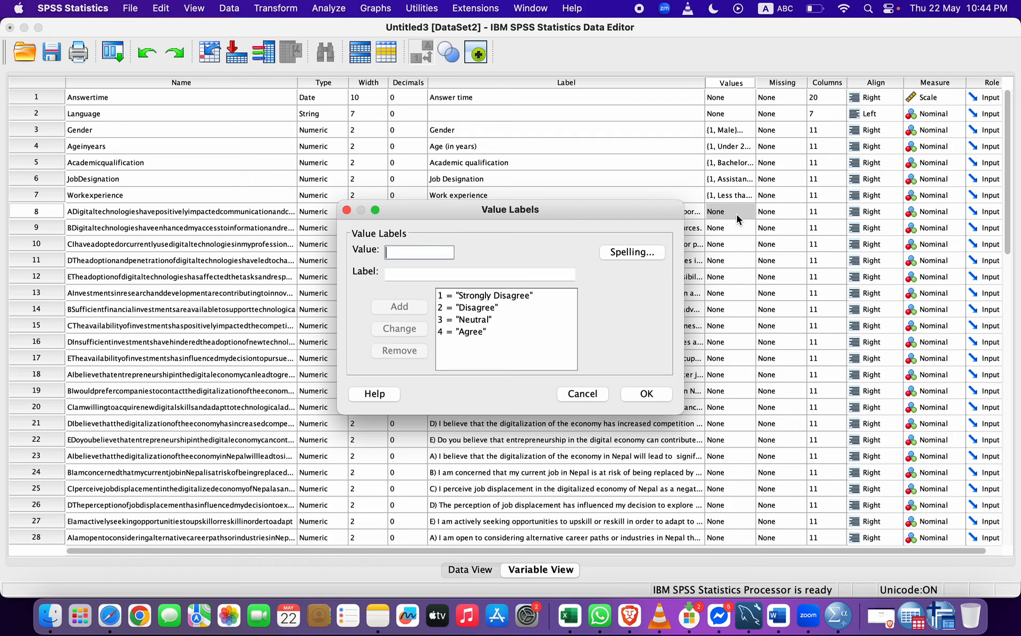
text(5)
key(Tab)
text(St)
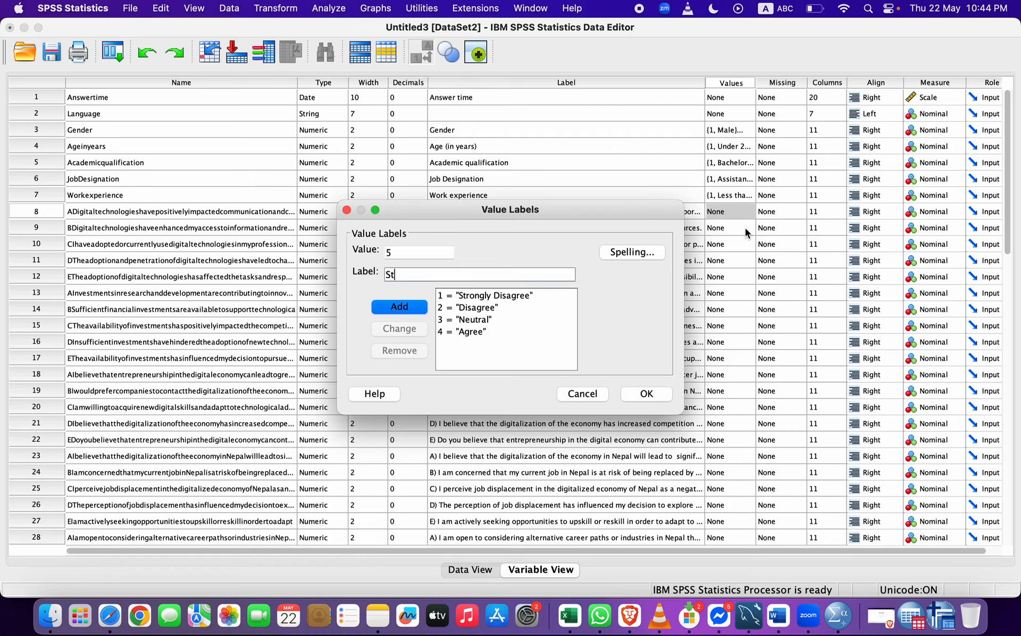
text(rongly Agree)
key(Return)
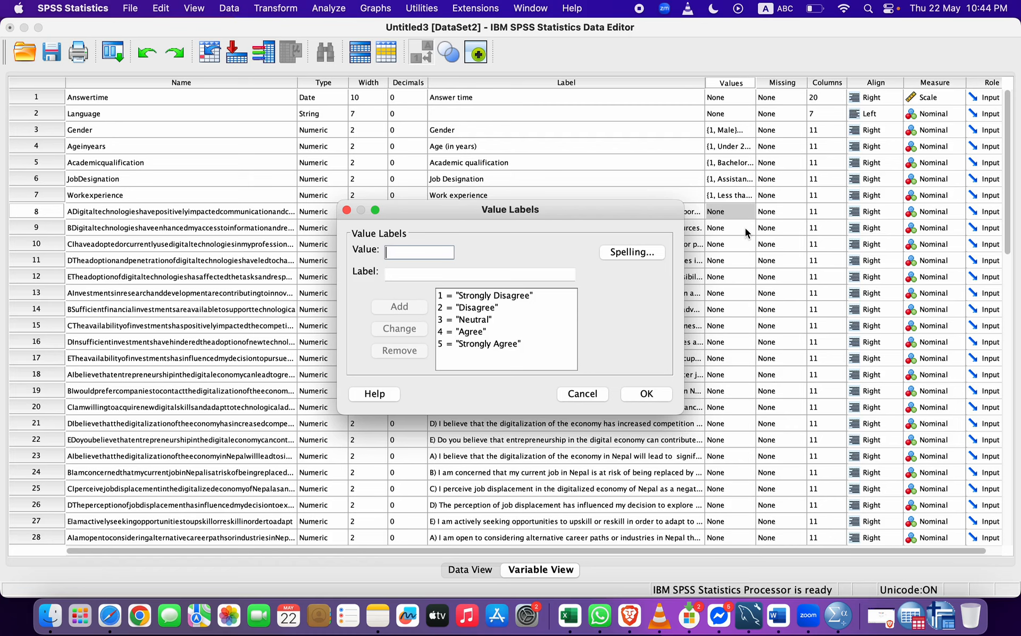
click(664, 392)
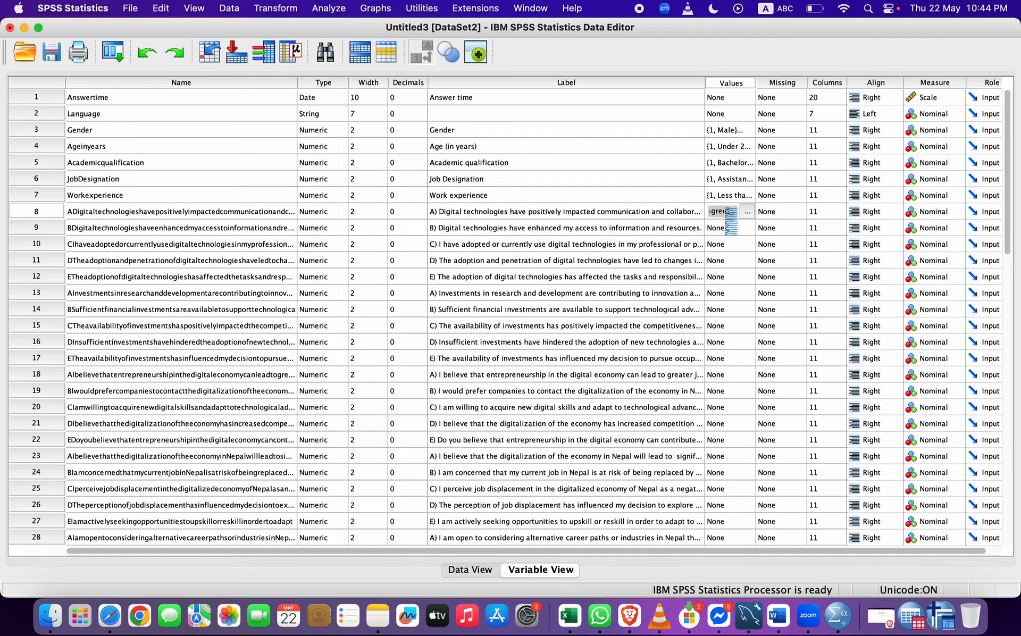
- Copy the first statement's value labels to the statement variables in rows 9 to 37 and widen the Values column
drag(726, 228, 757, 327)
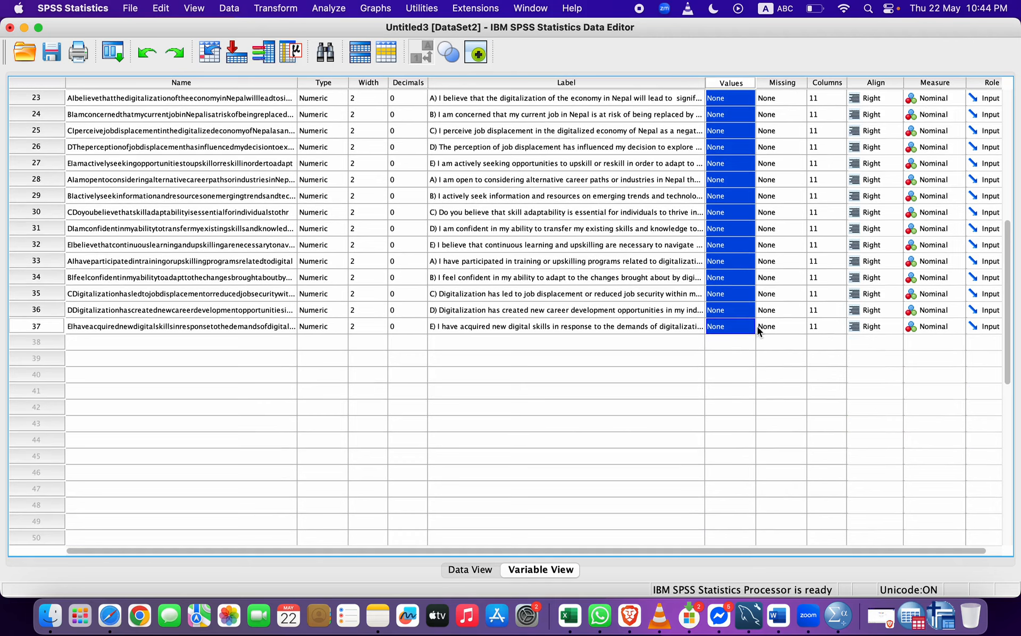
key(super+v)
scroll(730, 287, up, 10)
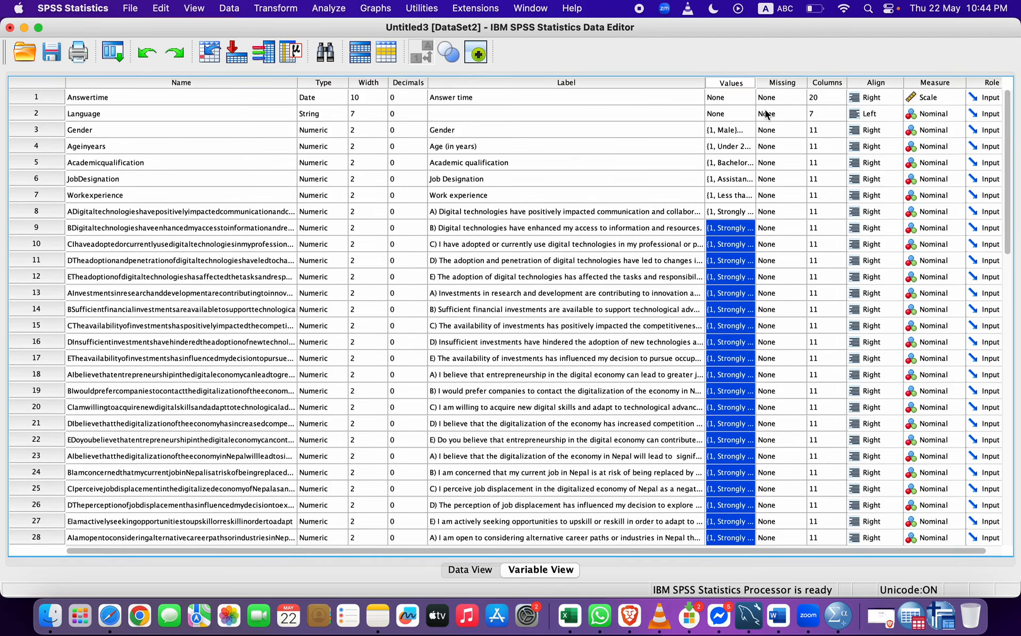
drag(756, 83, 840, 83)
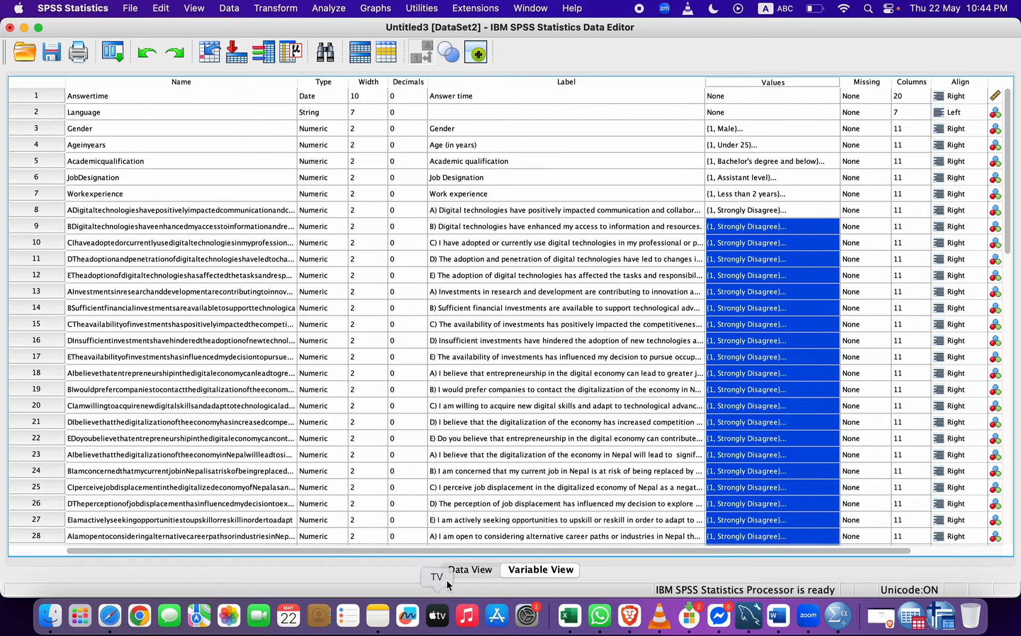
- Check the data cells of the statement variables by toggling between numeric values and value labels, ending with labels shown
click(469, 574)
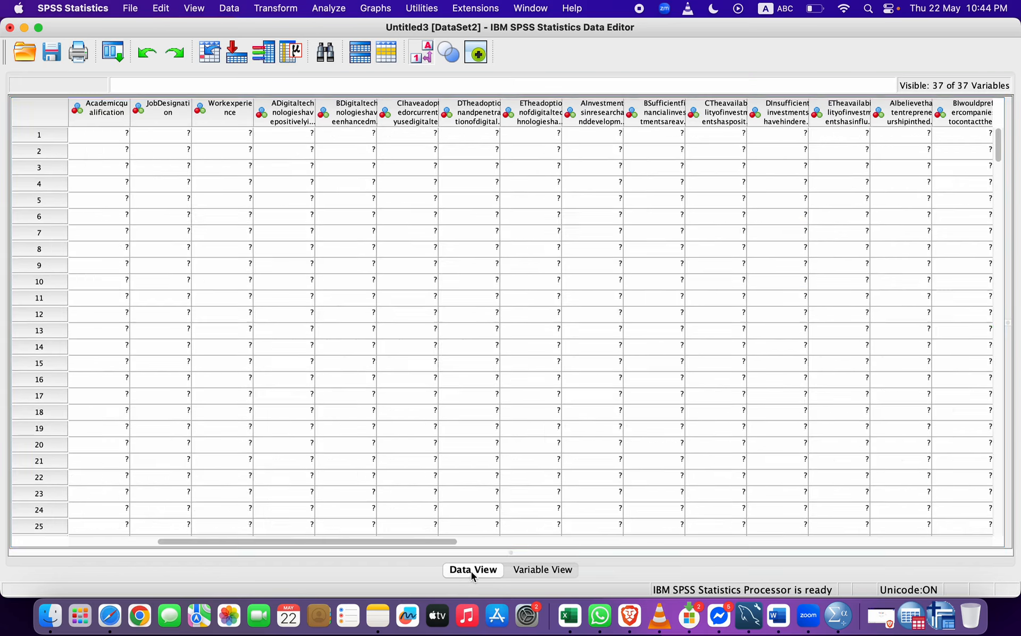
click(420, 54)
click(420, 55)
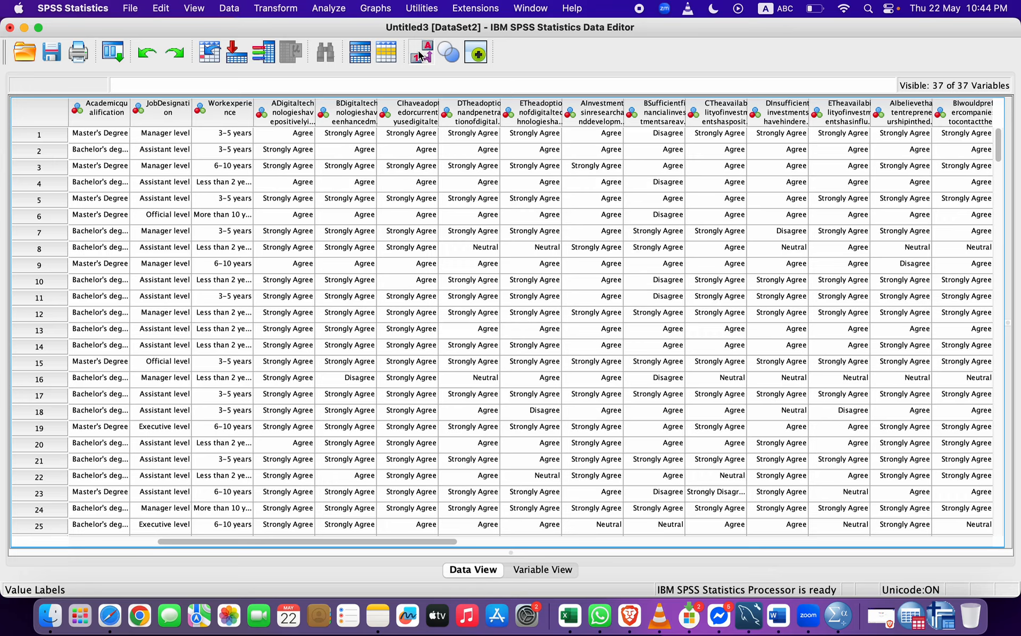
click(420, 54)
click(420, 54)
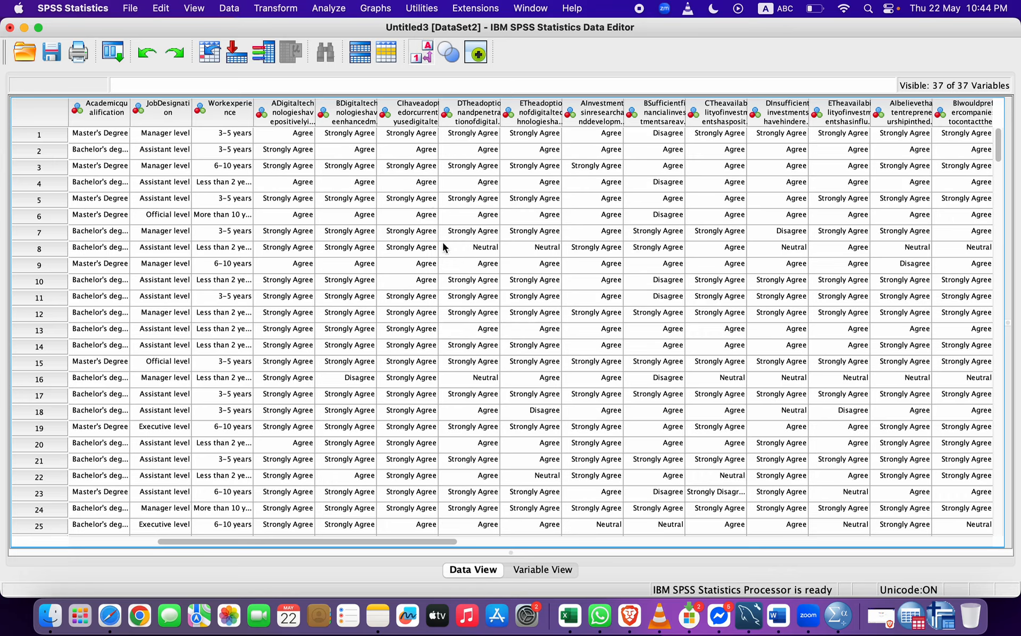
click(527, 572)
click(493, 572)
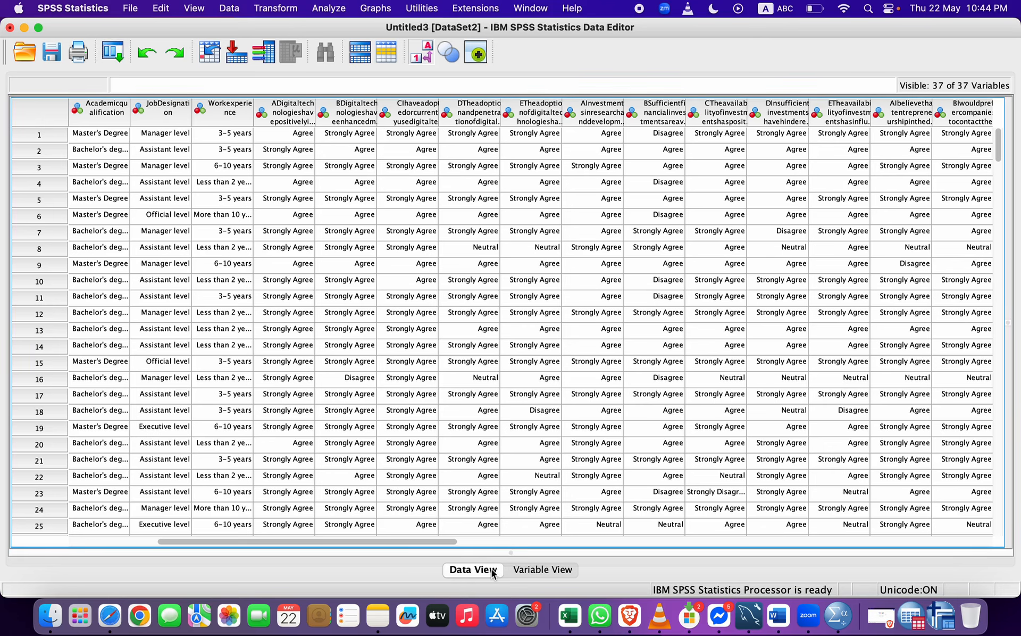
- Review the variable list, switch to Excel and examine in Sheet1 which section heading each group of statement columns belongs to
click(525, 576)
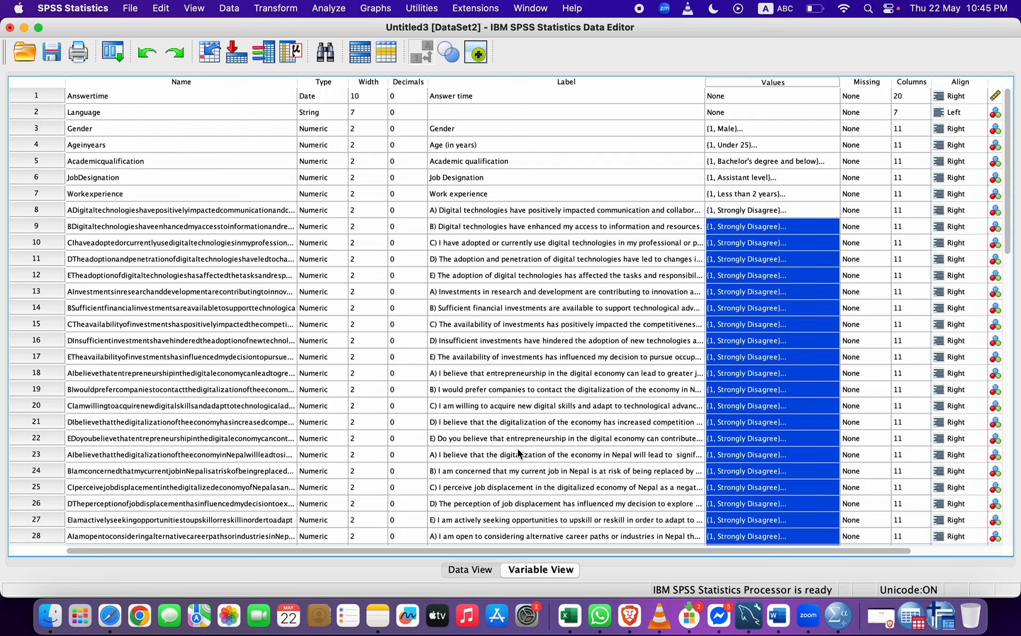
scroll(518, 448, down, 5)
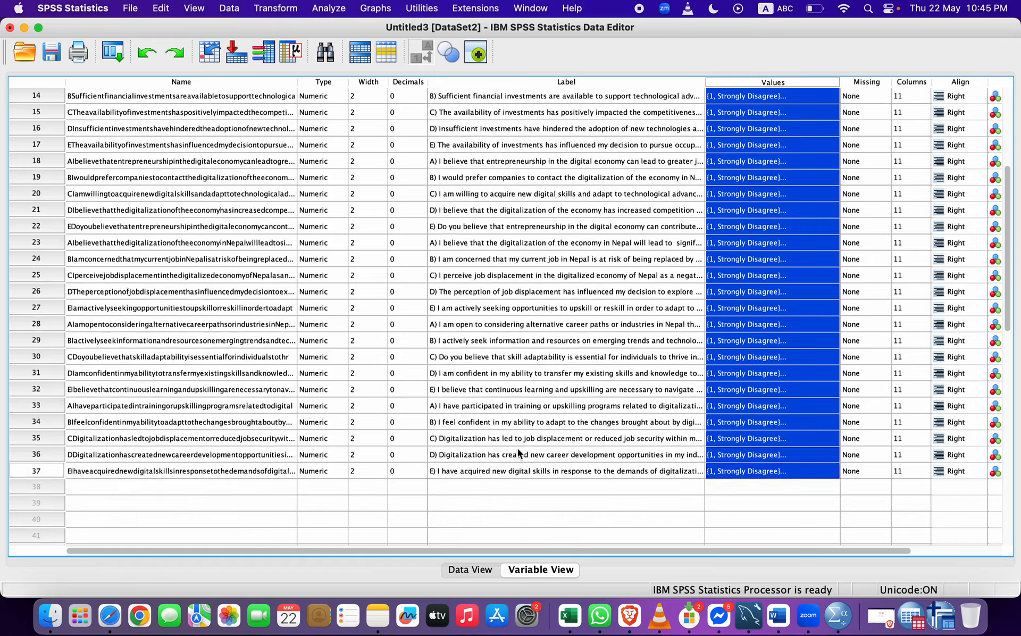
click(569, 616)
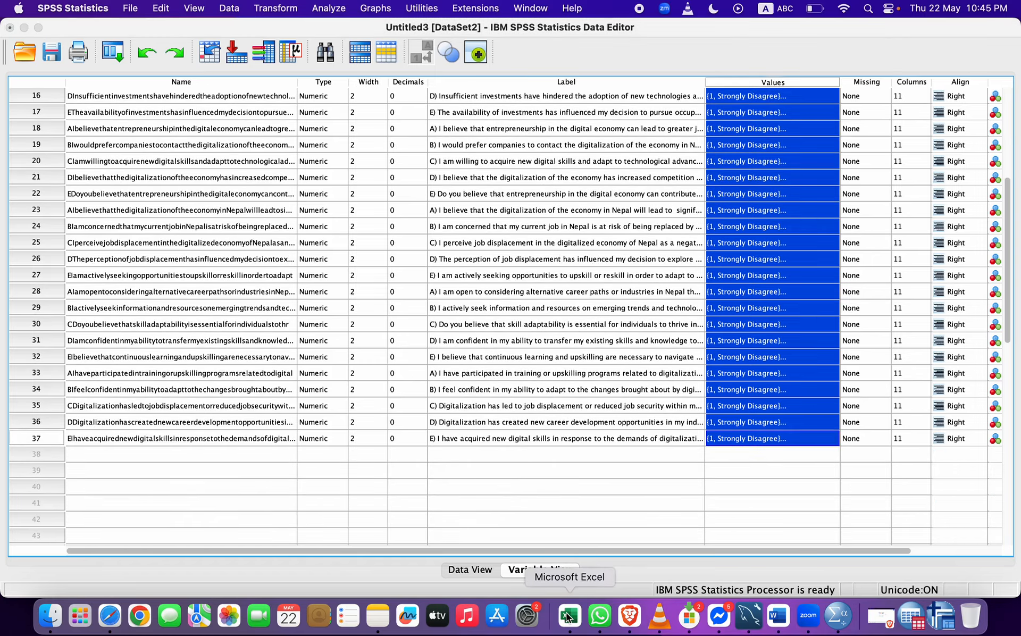
scroll(310, 261, up, 20)
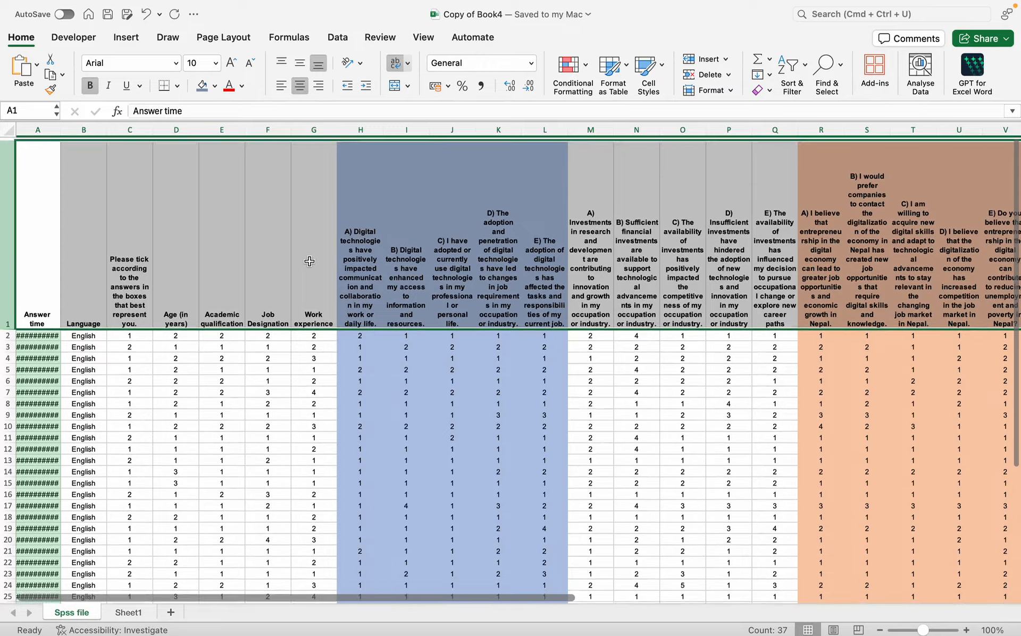
click(132, 613)
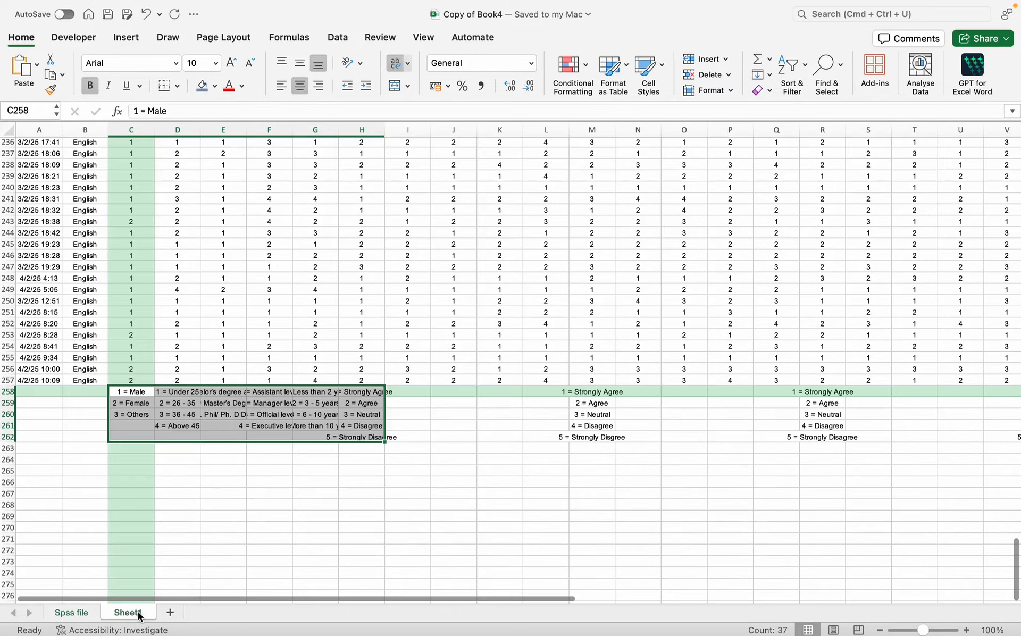
scroll(288, 363, up, 20)
scroll(288, 363, up, 10)
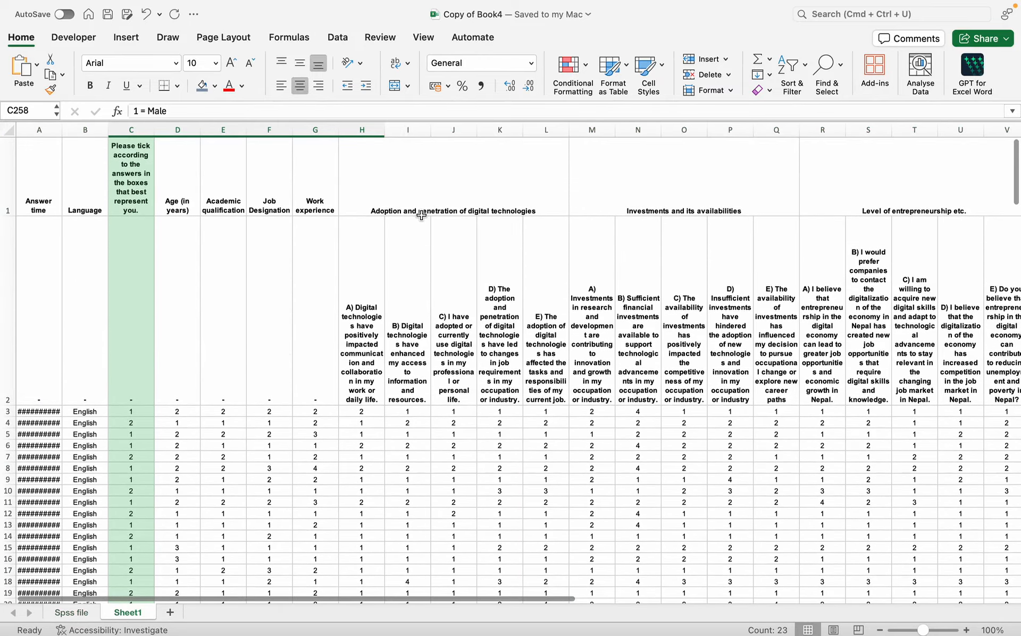
scroll(464, 200, right, 5)
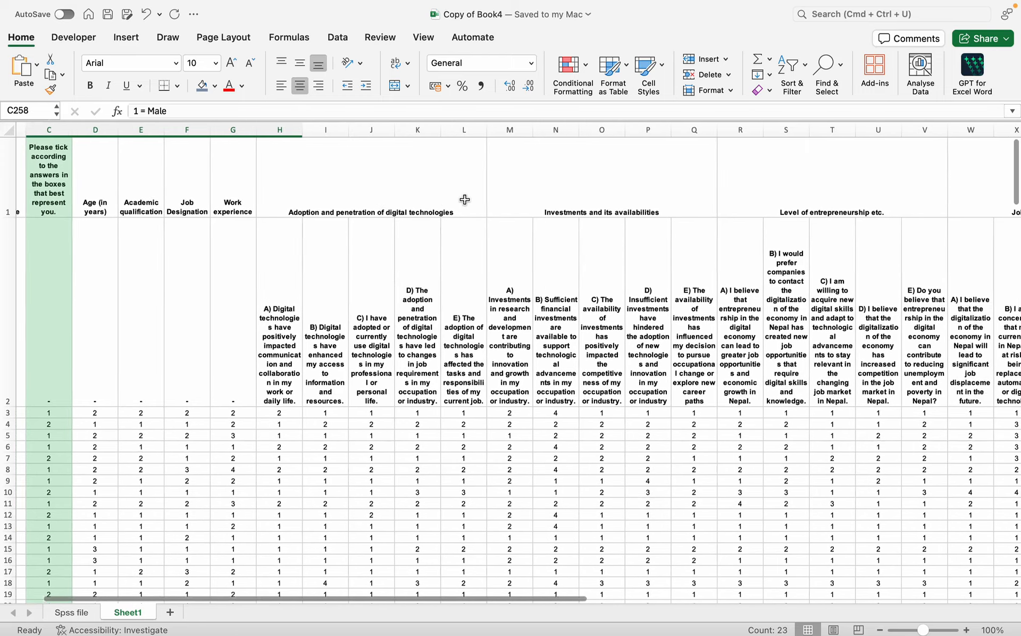
scroll(464, 199, right, 2)
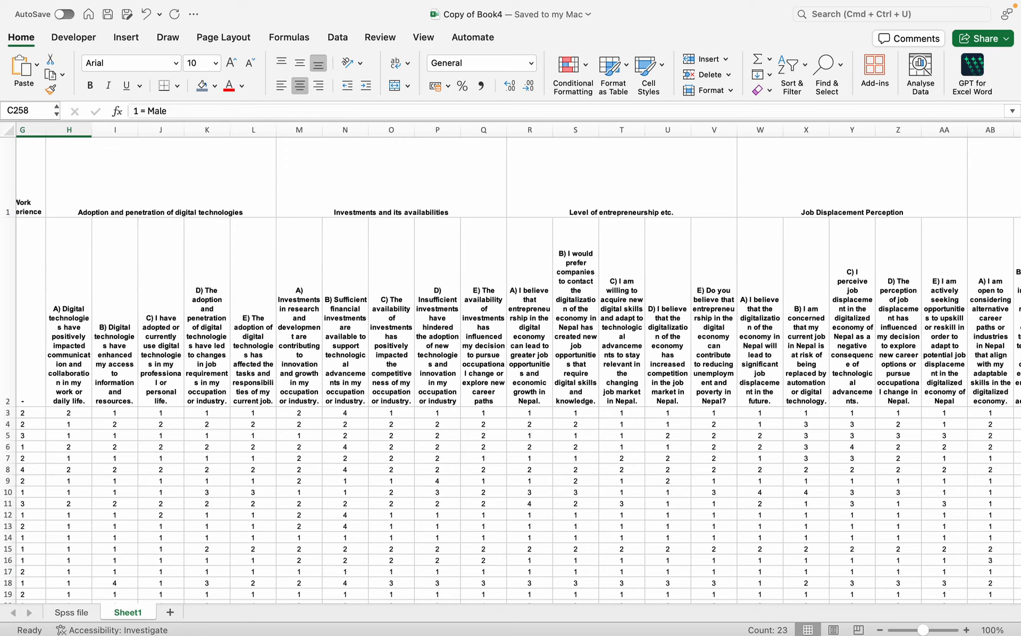
mouse_move(719, 617)
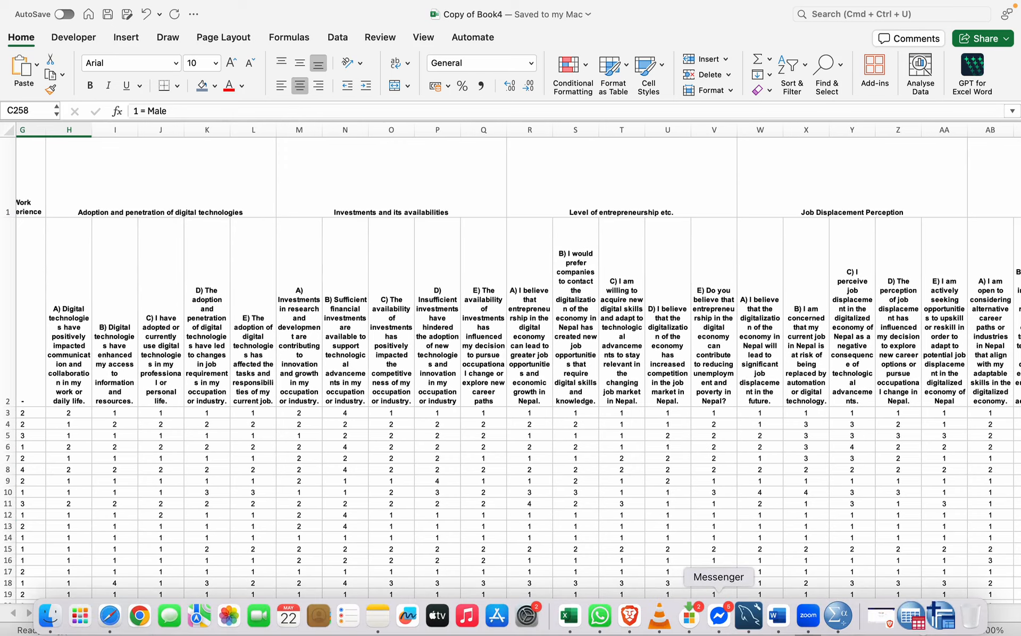
- Switch to SPSS Statistics and open the Compute Variable dialog
click(837, 616)
scroll(665, 337, up, 5)
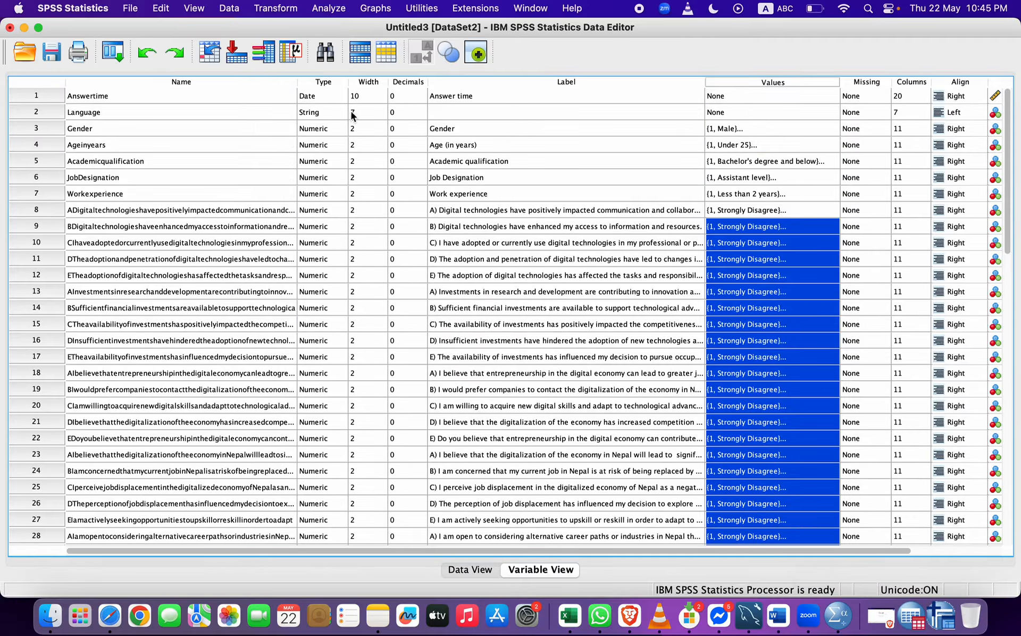
click(283, 9)
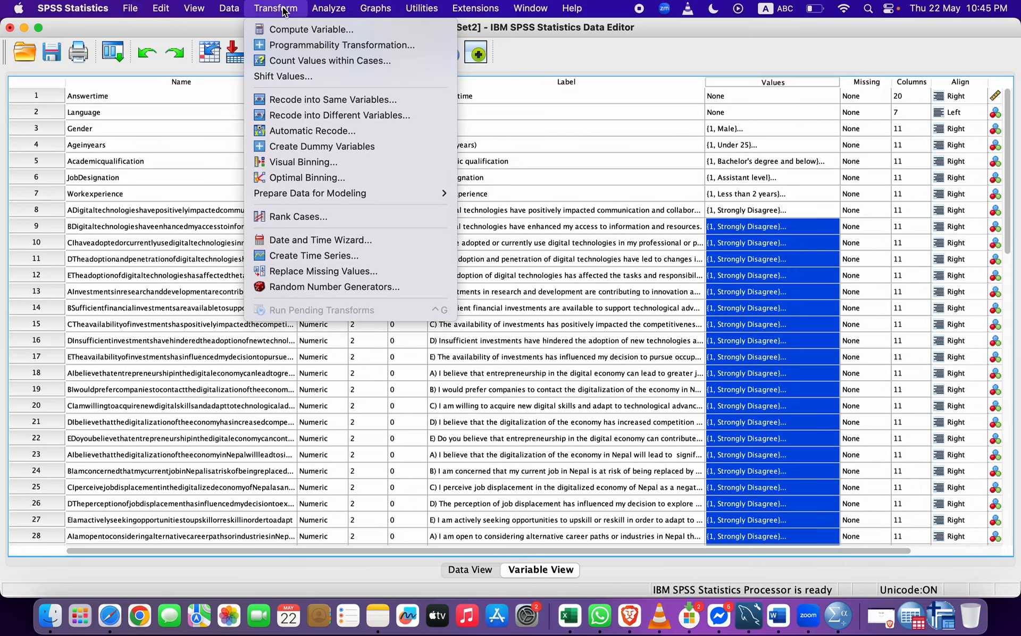
click(286, 23)
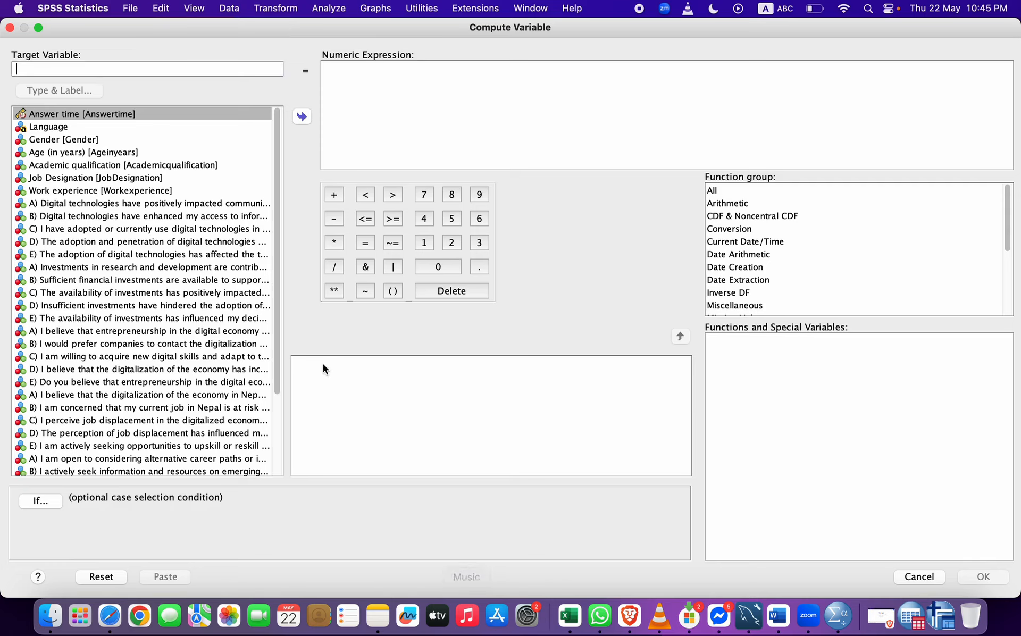
- Switch to Excel and copy the section heading "Adoption and penetration of digital technologies" from cell H1 of Sheet1
click(569, 616)
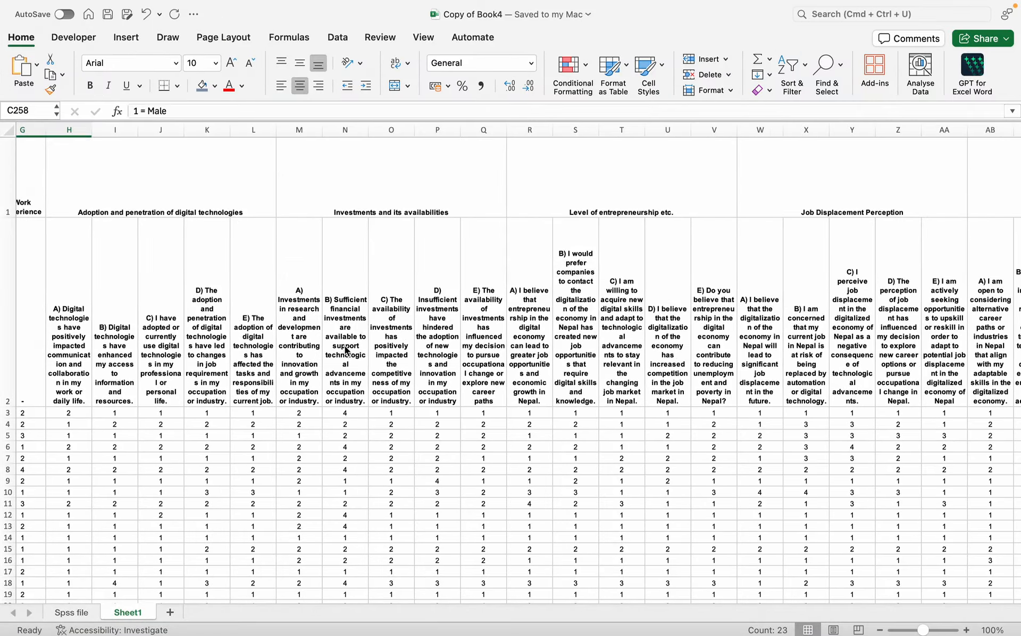
scroll(264, 227, left, 5)
click(394, 203)
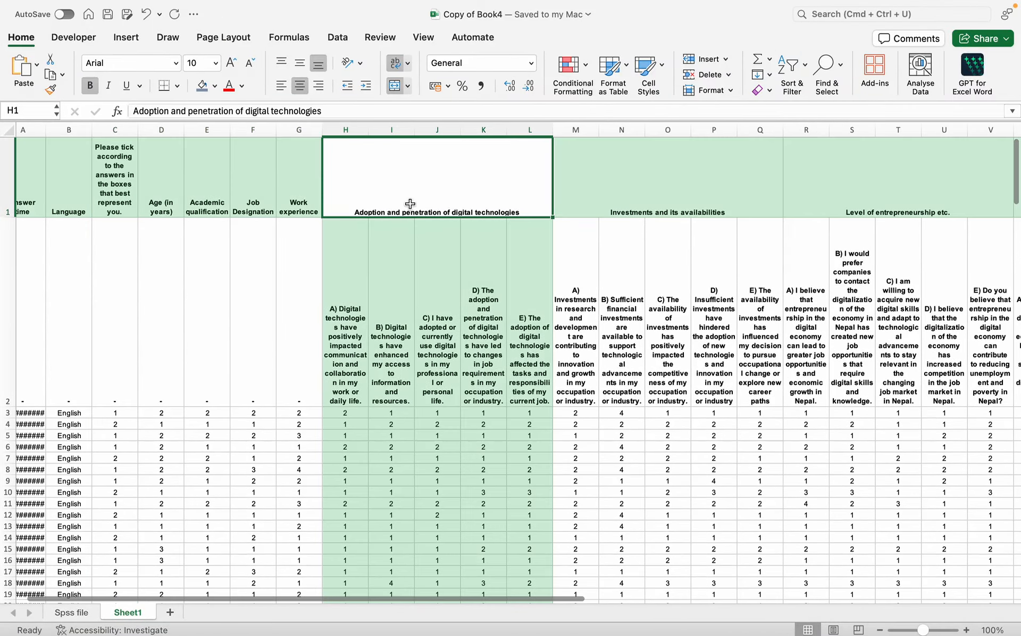
triple_click(331, 110)
key(super+c)
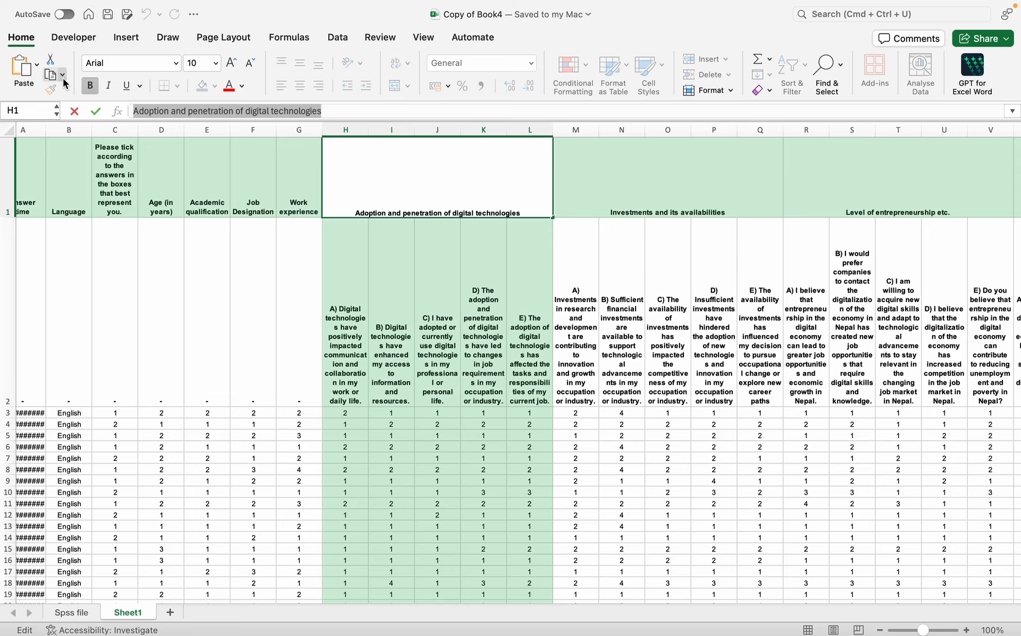
- Return to SPSS Statistics and paste the copied heading as the target variable, replacing its spaces with underscores: Adoption_and_penetration_of_digital_technologies
mouse_move(659, 626)
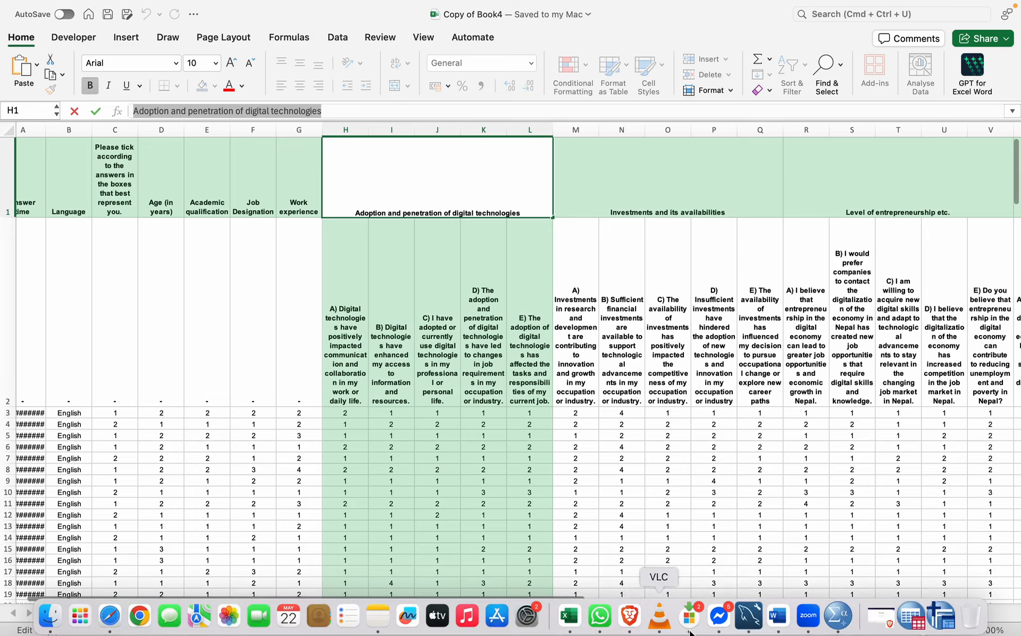
click(840, 616)
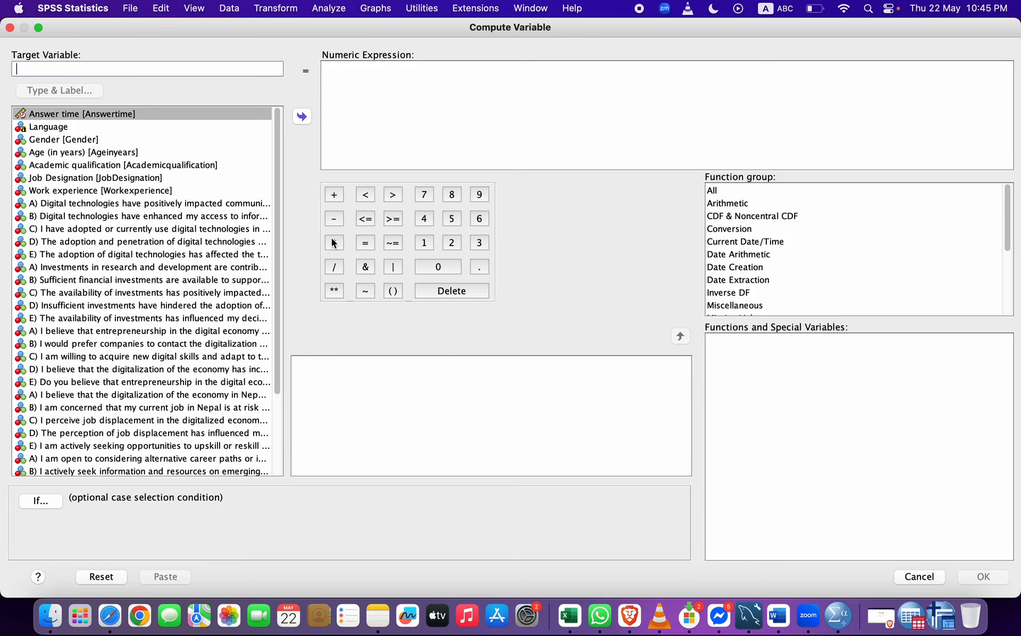
click(167, 63)
key(super+v)
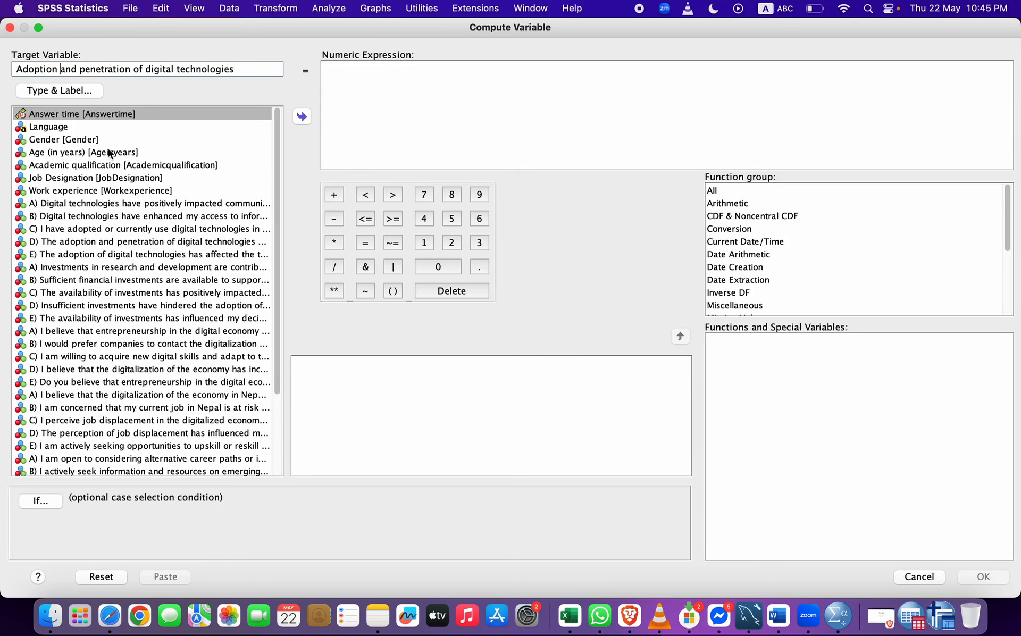
key(BackSpace)
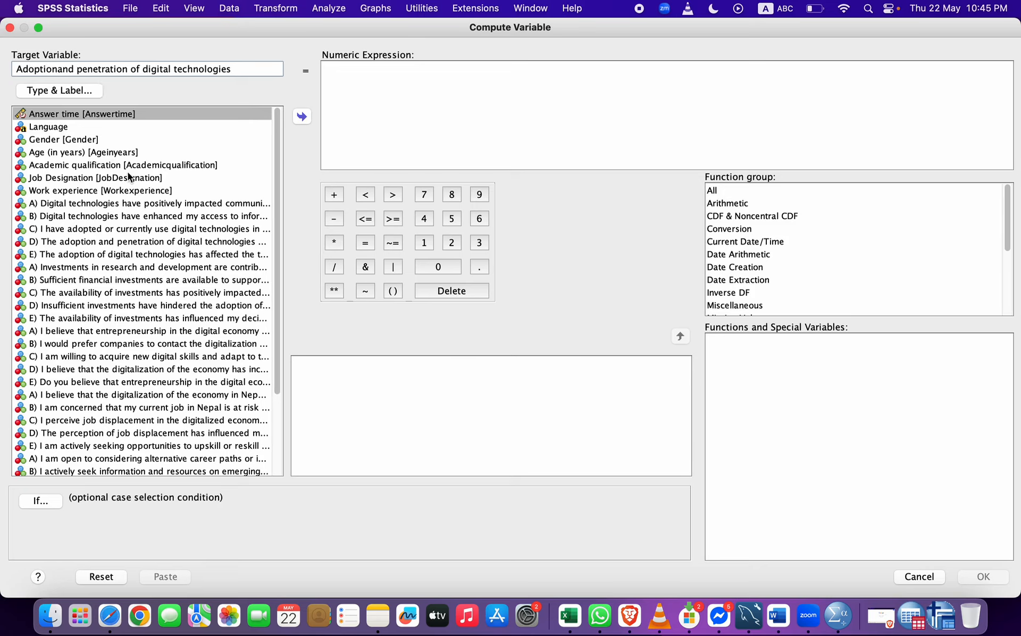
text(_)
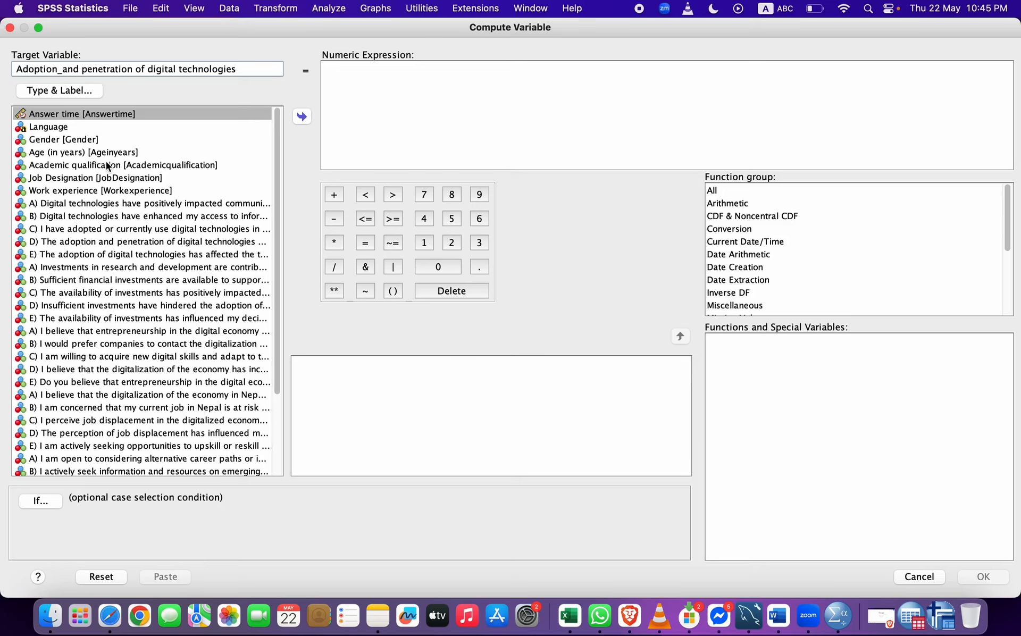
key(BackSpace)
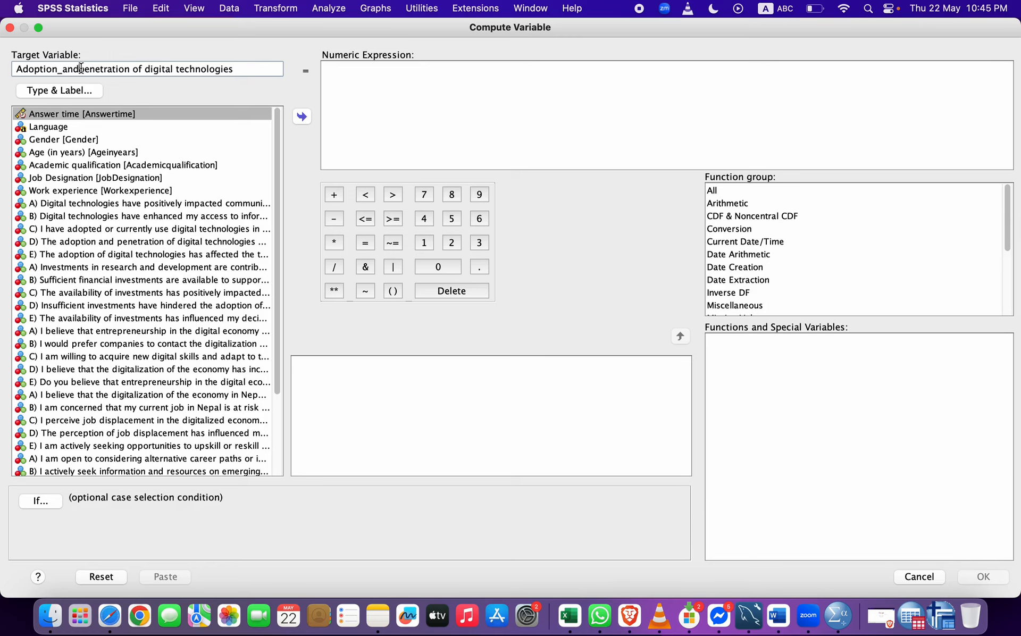
text(_)
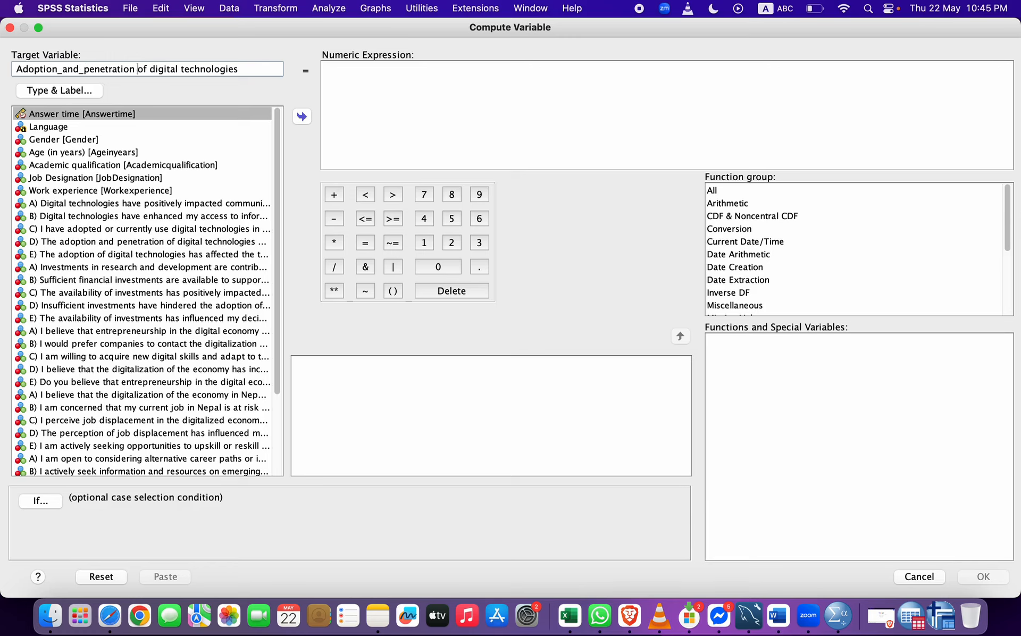
key(BackSpace)
text(_)
key(BackSpace)
text(_of_)
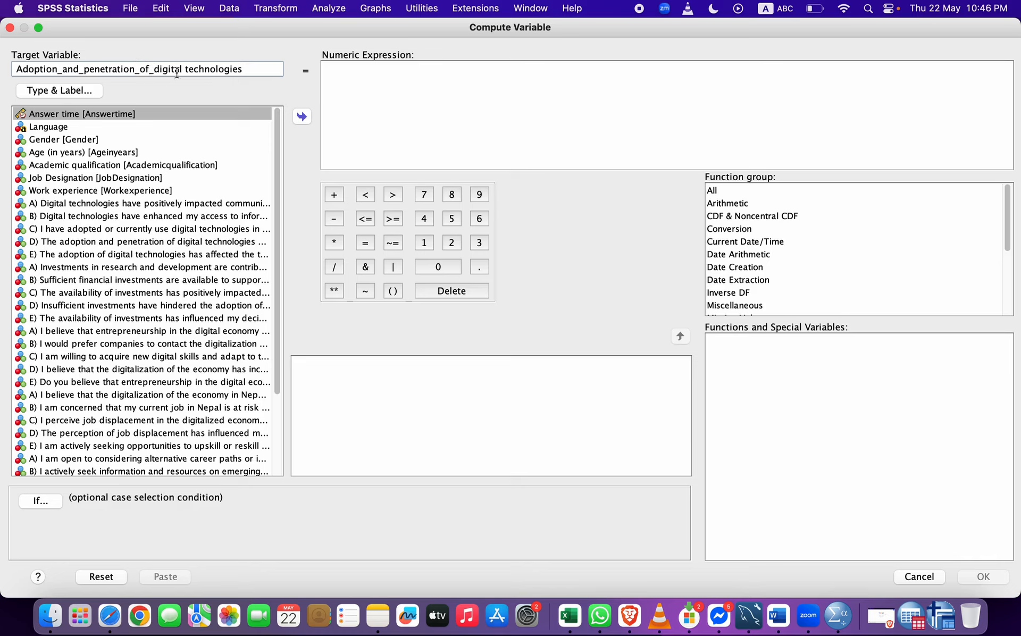
key(BackSpace)
text(_)
- Insert the Statistical function Mean into the numeric expression and strip its placeholder arguments and closing parenthesis, leaving "MEAN("
click(746, 255)
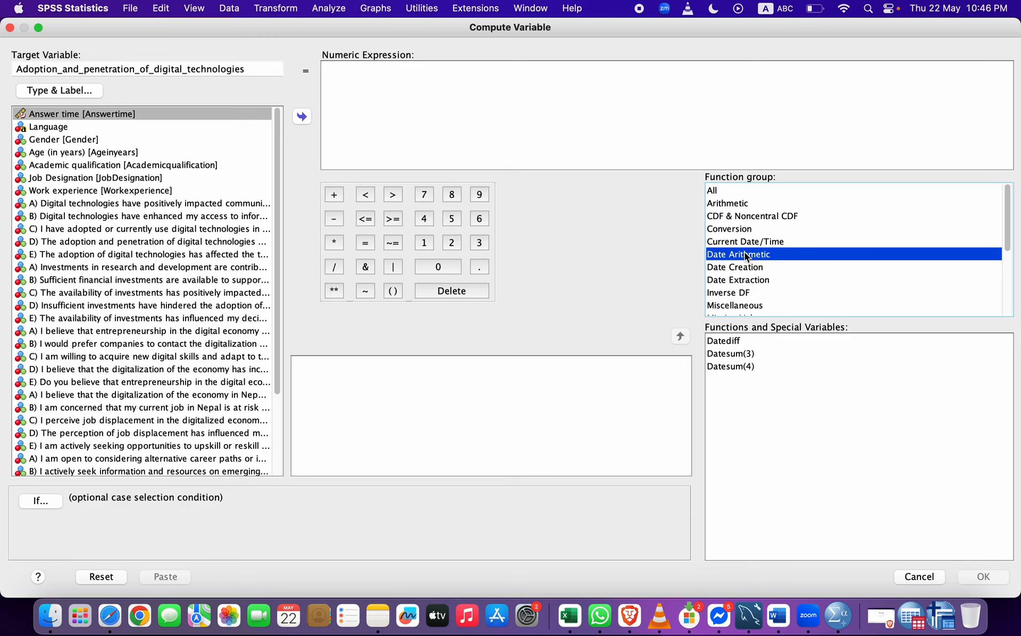
key(s)
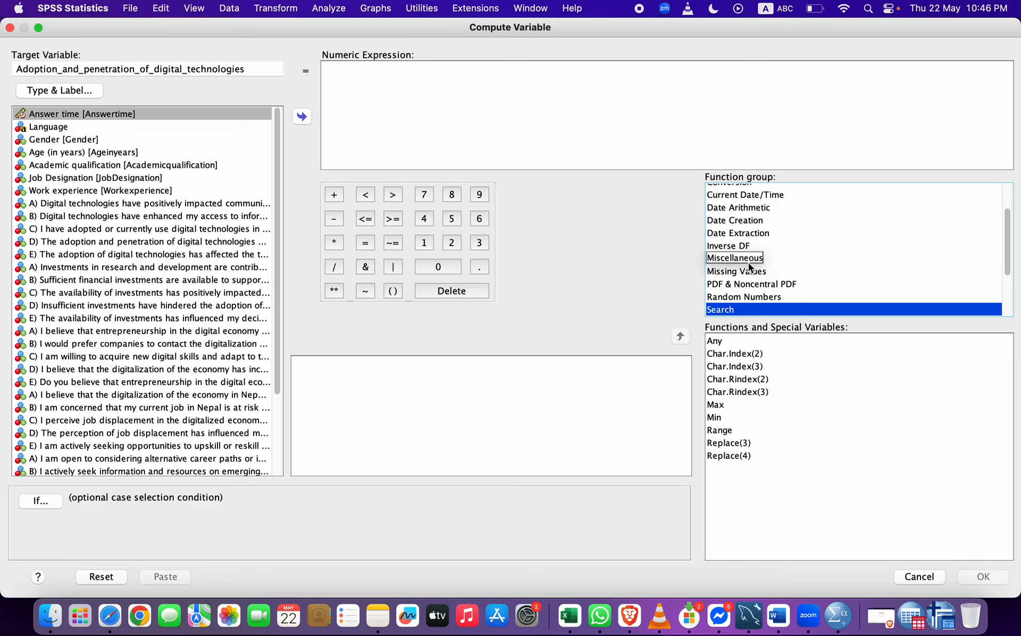
key(s)
key(s)
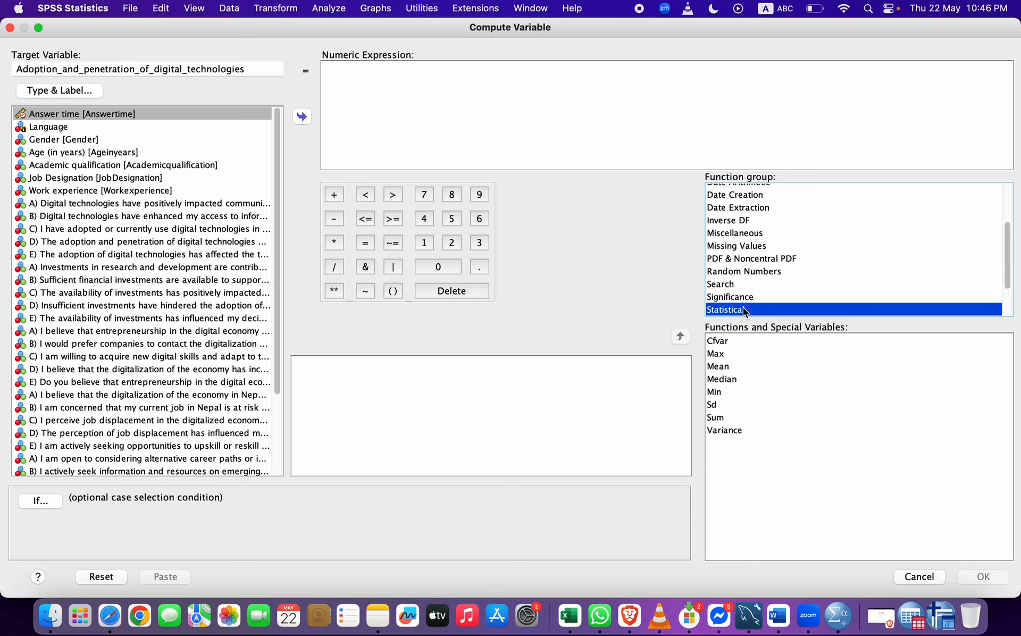
double_click(723, 368)
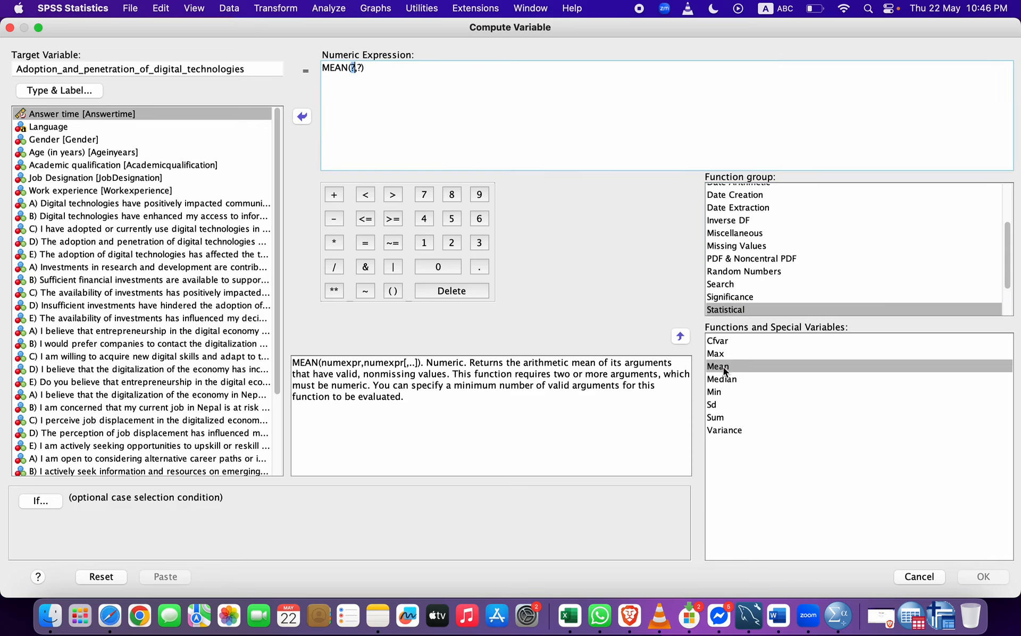
click(448, 84)
key(BackSpace)
key(BackSpace)
key(BackSpace)
key(BackSpace)
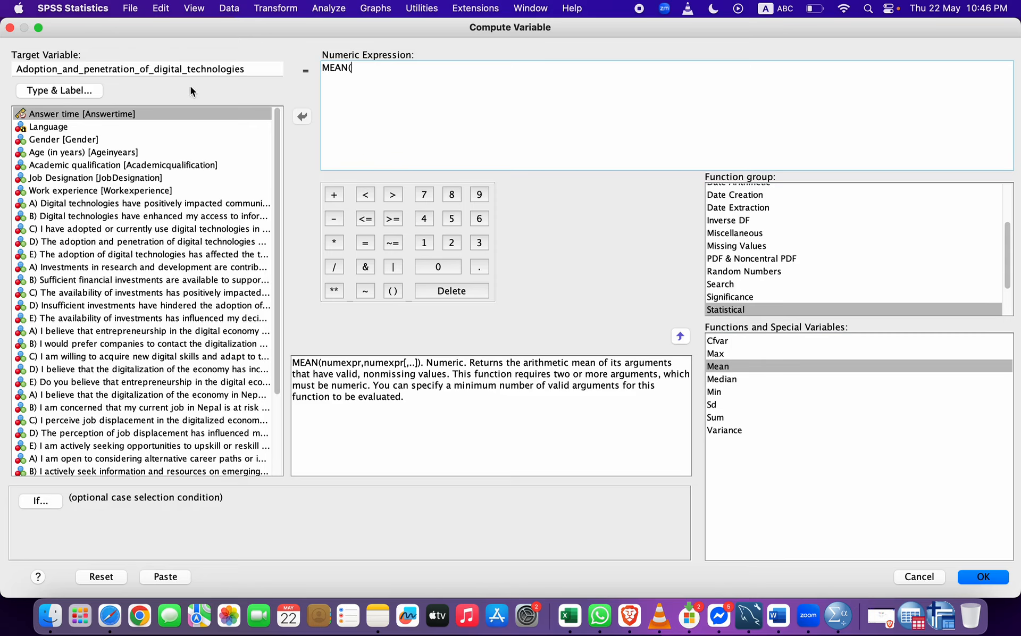
- Add the five digital technologies statements A to E as comma-separated arguments of MEAN and close the parenthesis
click(100, 204)
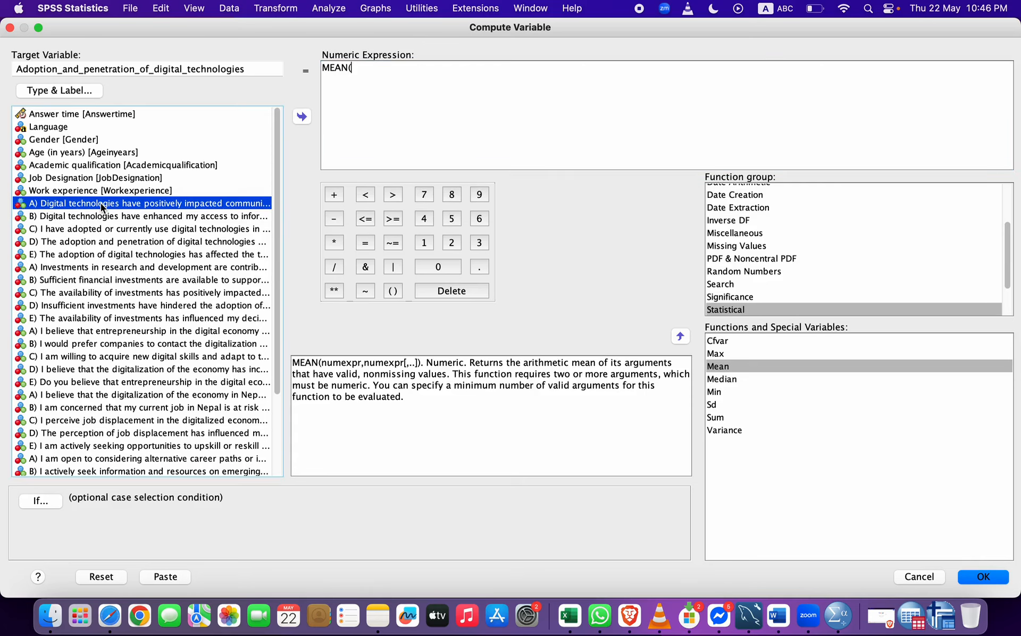
double_click(100, 203)
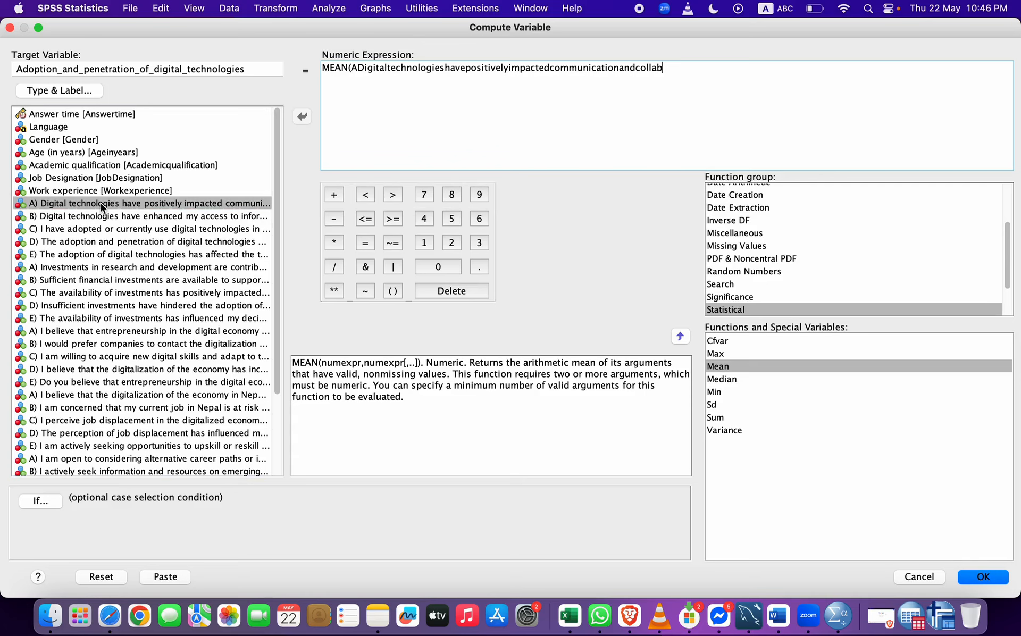
text(,)
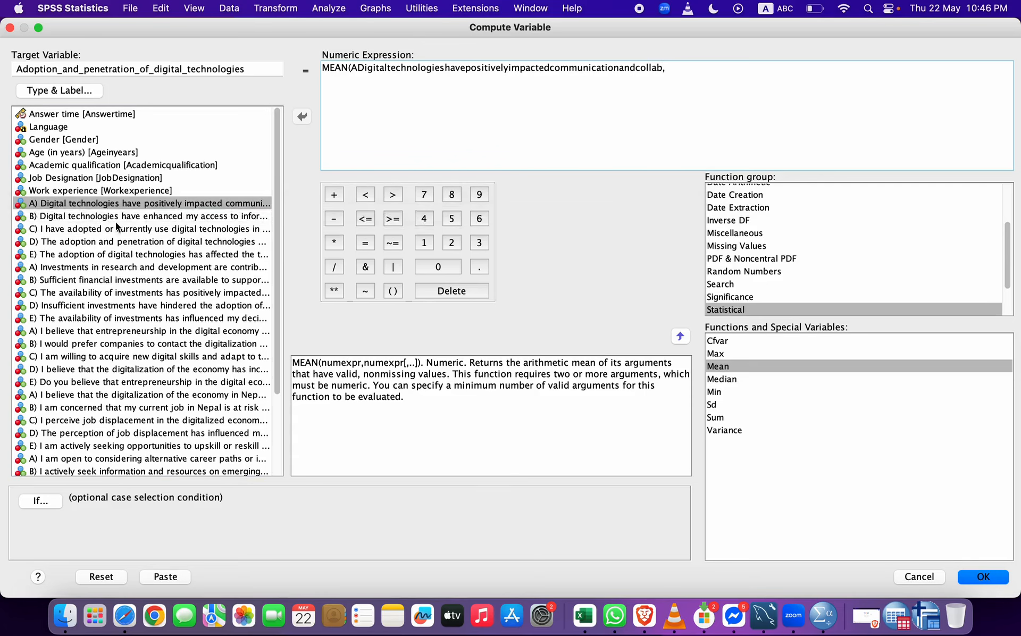
double_click(101, 215)
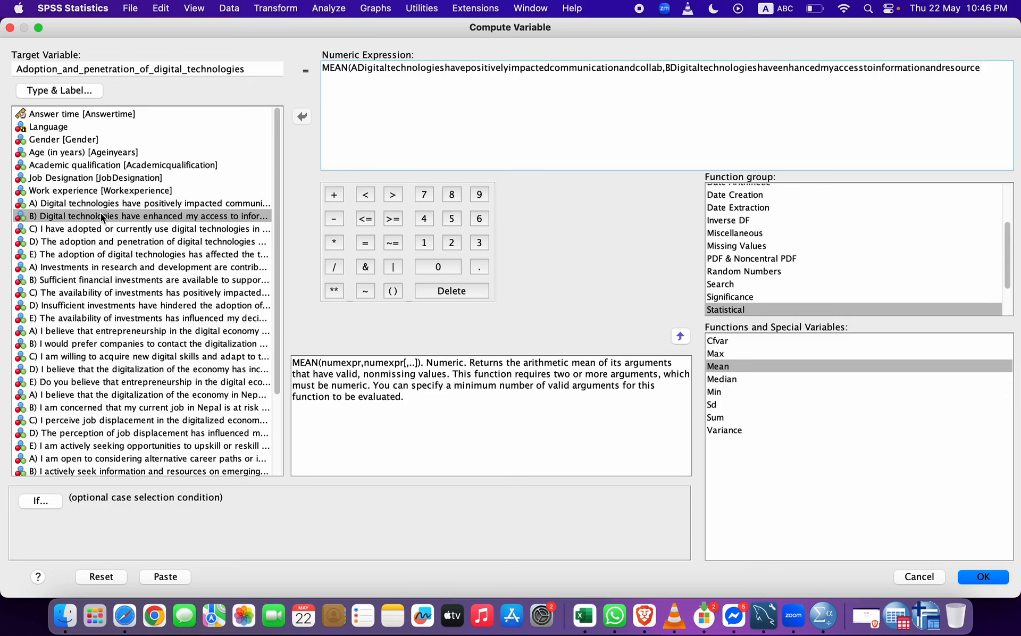
text(,,)
double_click(84, 229)
text(,)
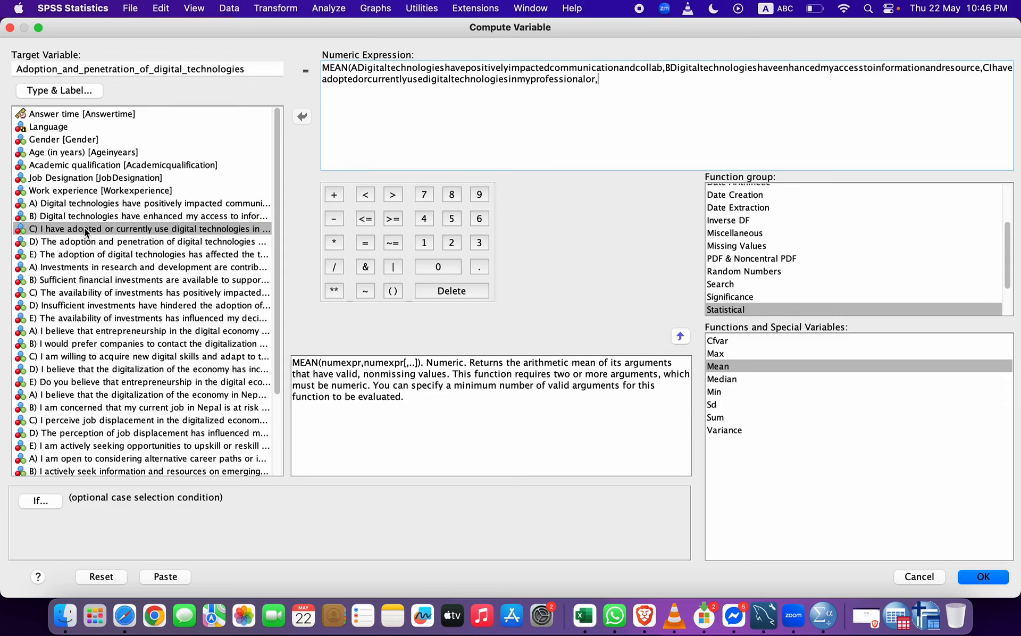
double_click(83, 241)
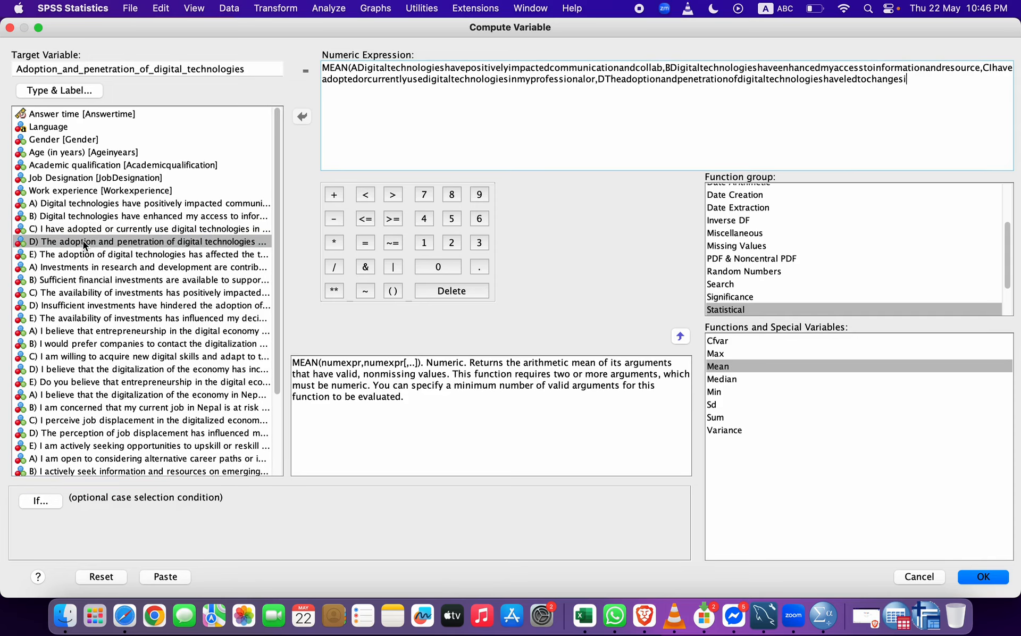
text(,)
double_click(81, 254)
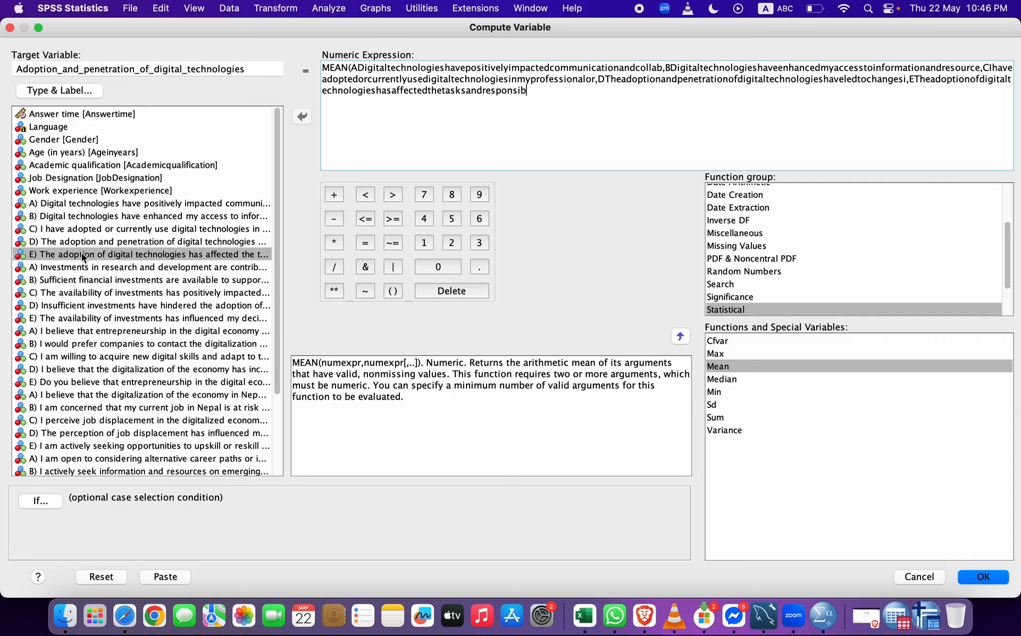
text())
- Label the target variable Adoption_and_penetration_of_digital_technologies, keep its type numeric, and run the computation
drag(262, 70, 2, 68)
key(super+c)
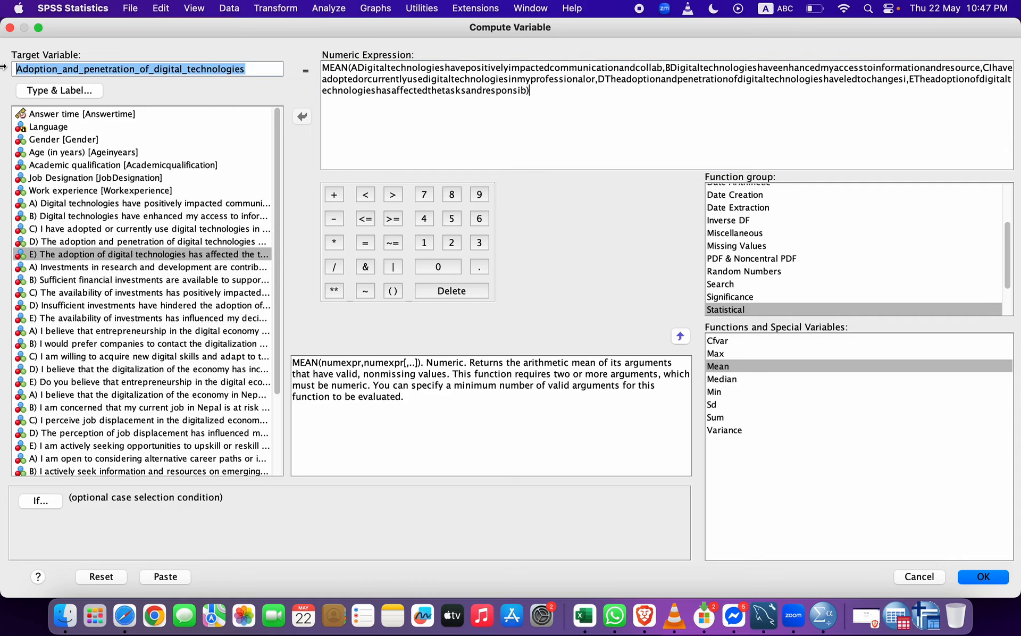
click(62, 93)
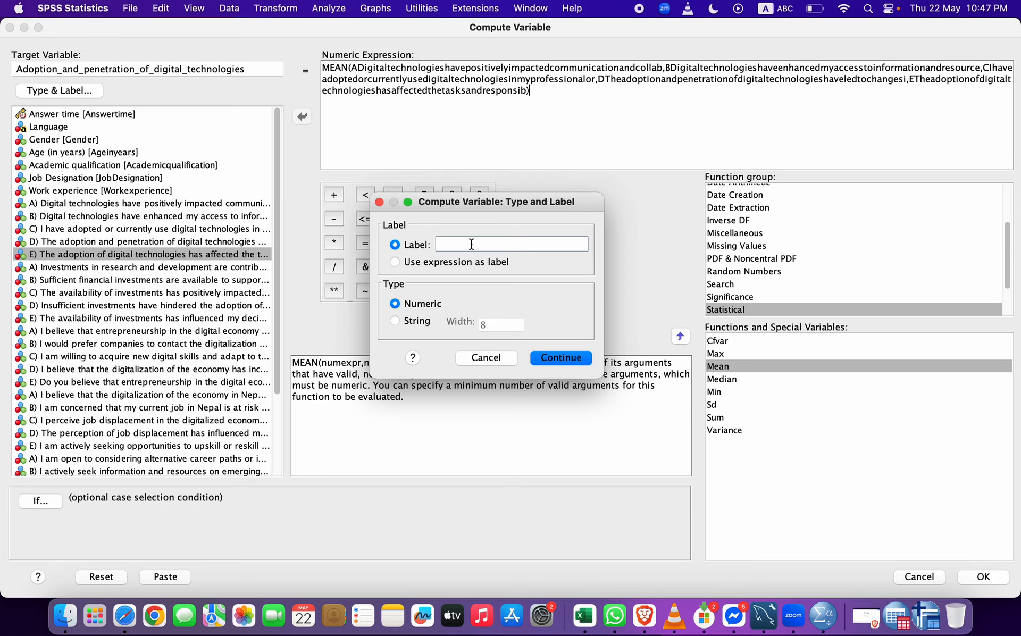
key(super+v)
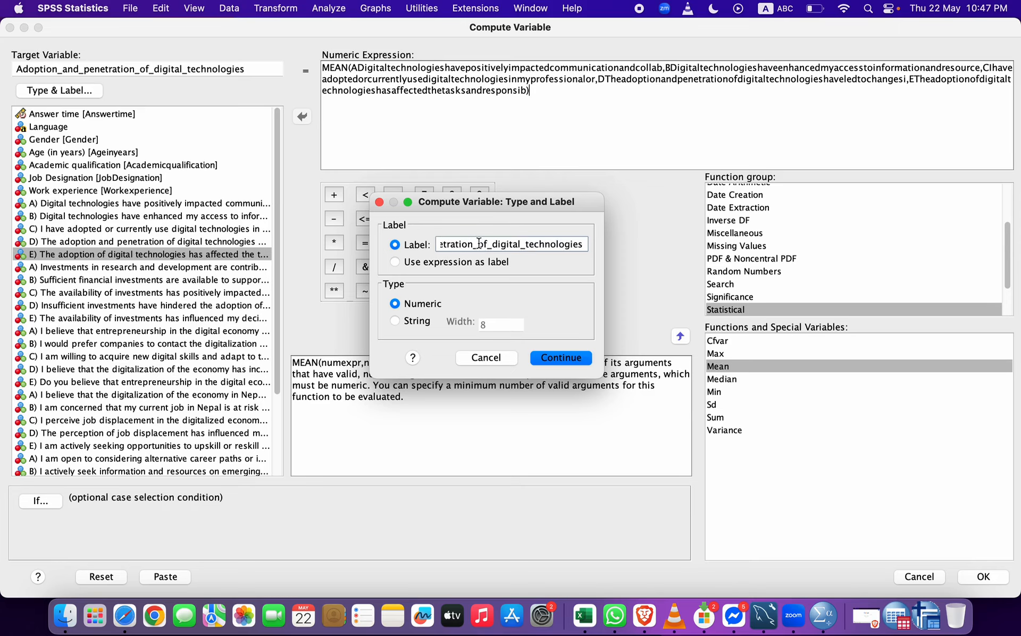
click(543, 357)
click(988, 582)
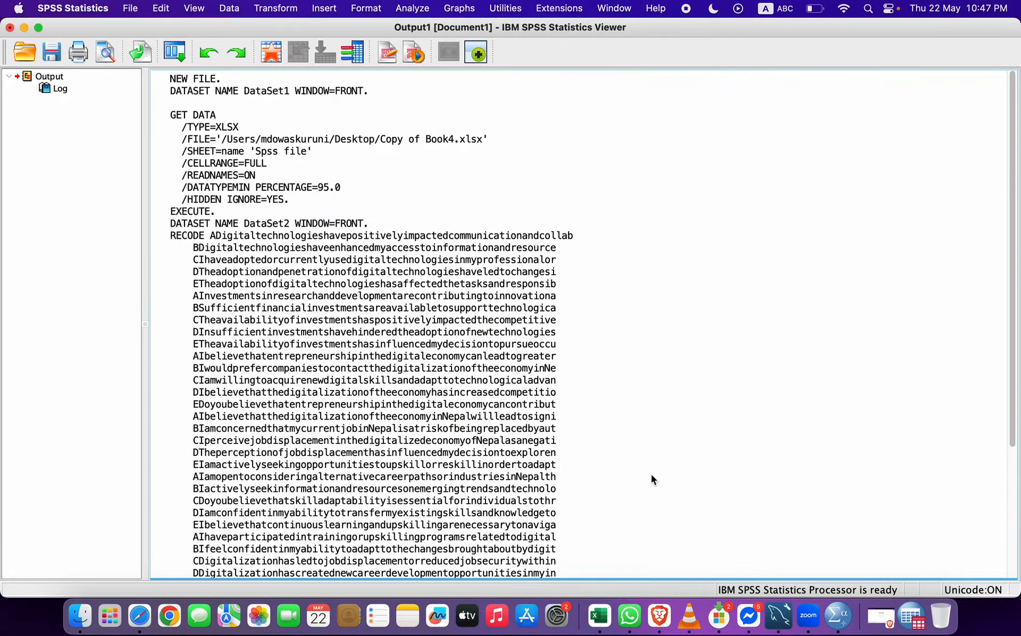
- Minimise the output viewer and check the computed digital technologies variable in the variable list and its case values in the data
click(24, 28)
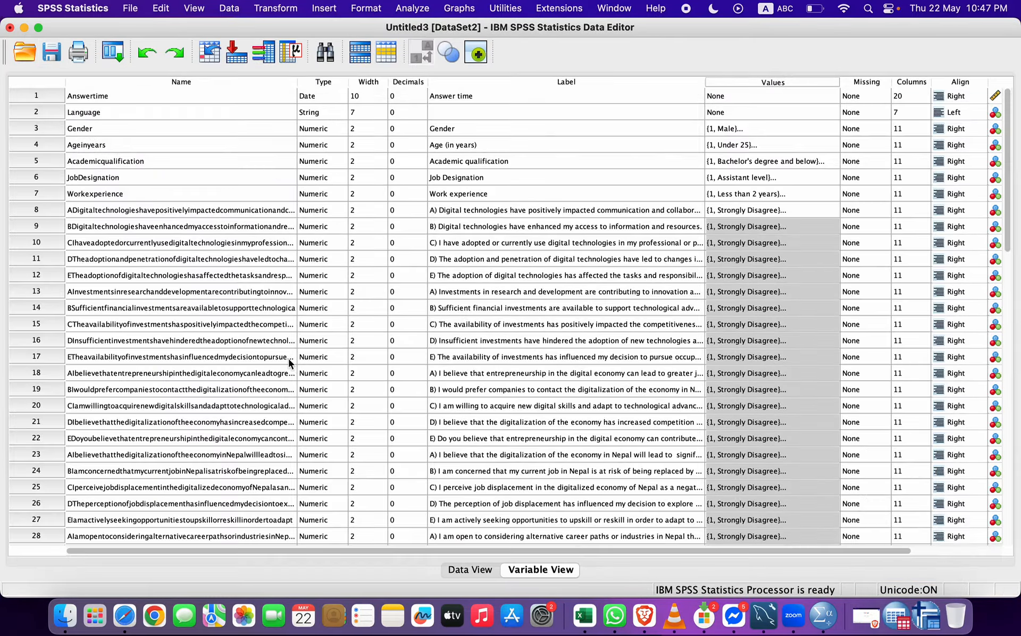
scroll(298, 372, down, 5)
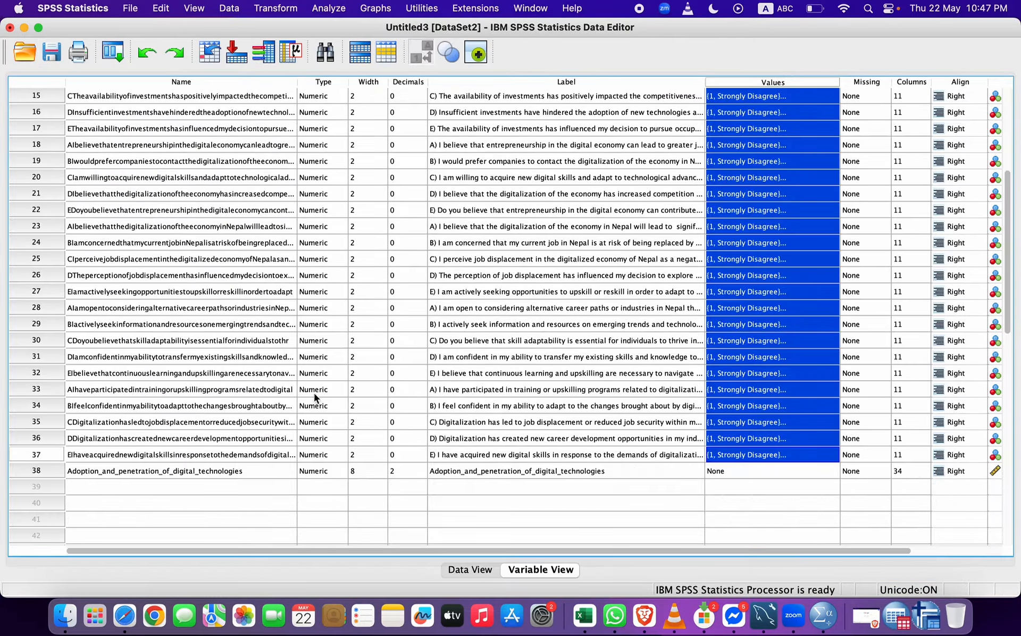
click(463, 570)
scroll(581, 483, down, 5)
scroll(581, 483, right, 10)
scroll(581, 483, up, 8)
scroll(581, 484, left, 2)
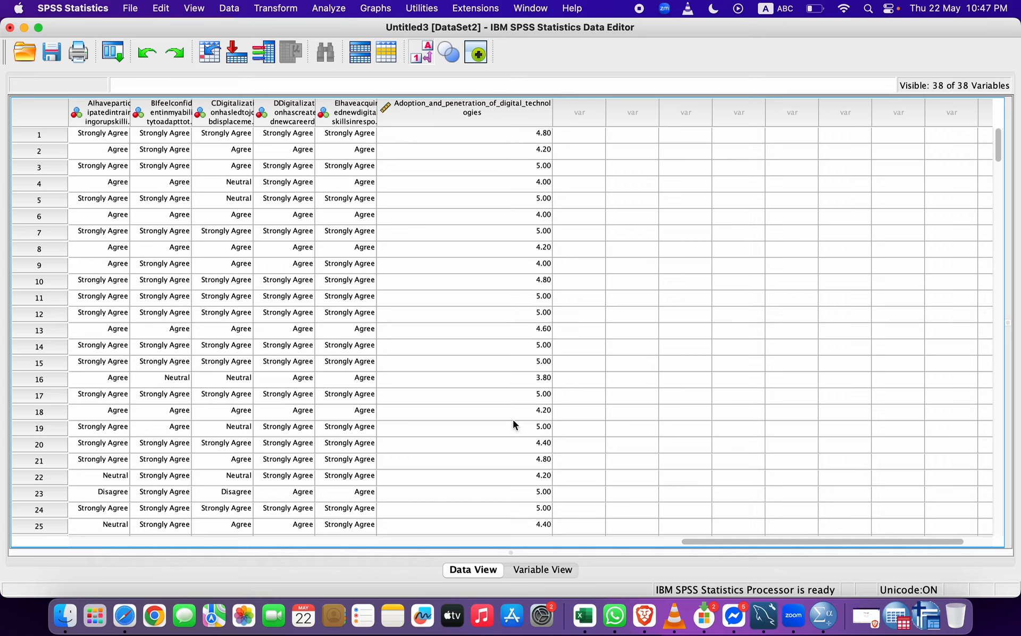
click(517, 569)
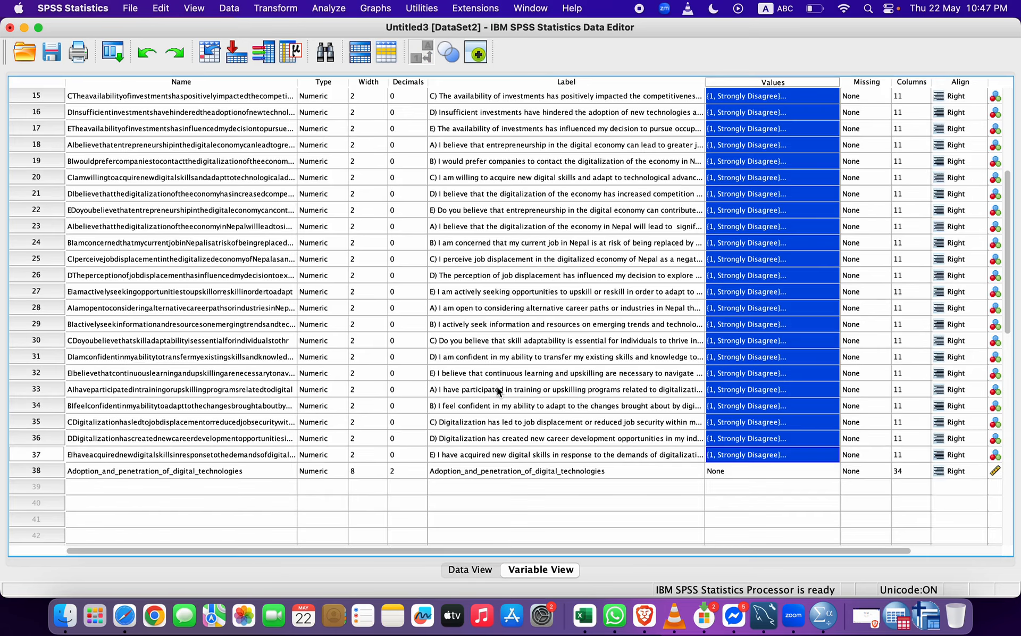
- Start another Compute Variable and copy the heading "Investments and its availabilities" from the Excel sheet into the target variable
click(276, 12)
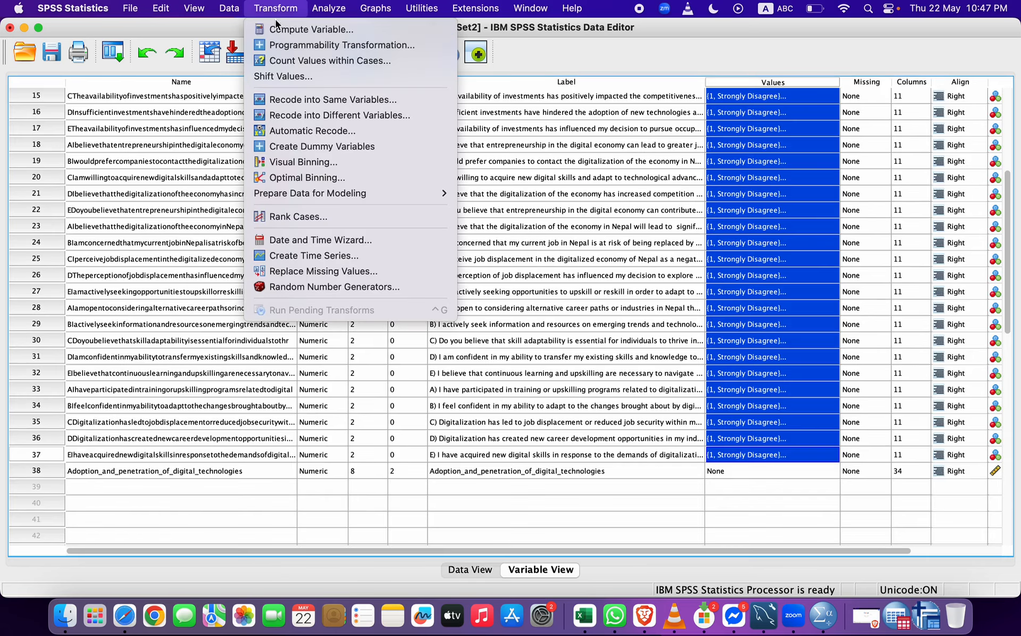
click(276, 31)
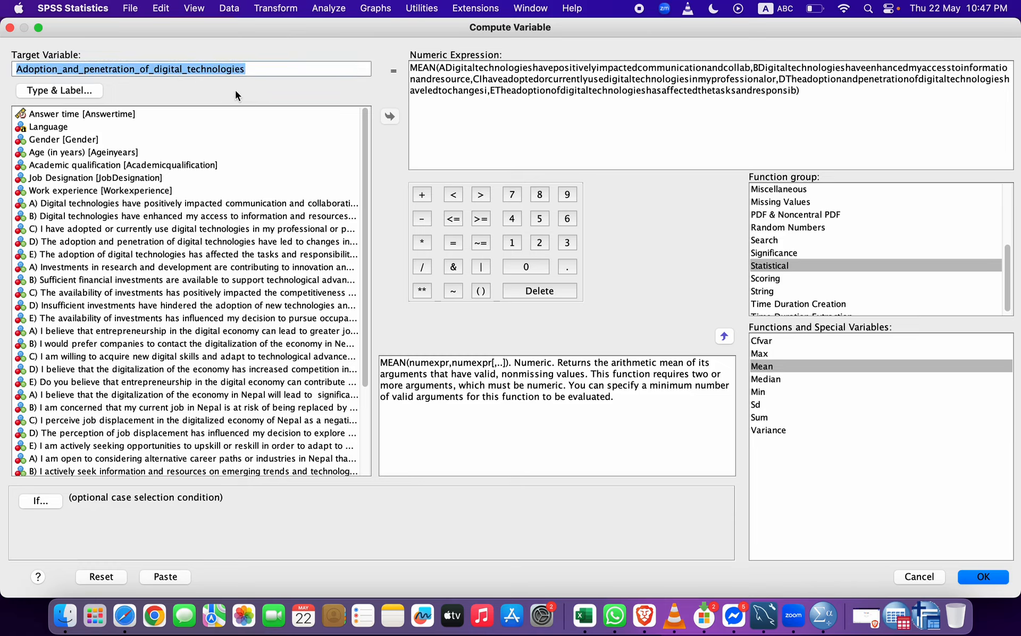
click(586, 621)
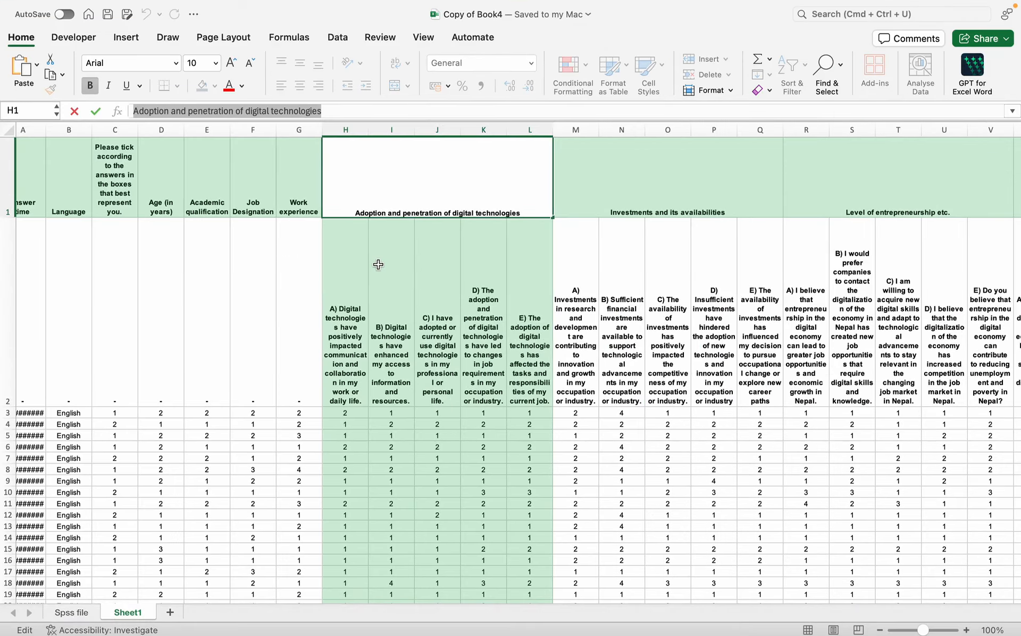
scroll(452, 212, right, 3)
click(546, 155)
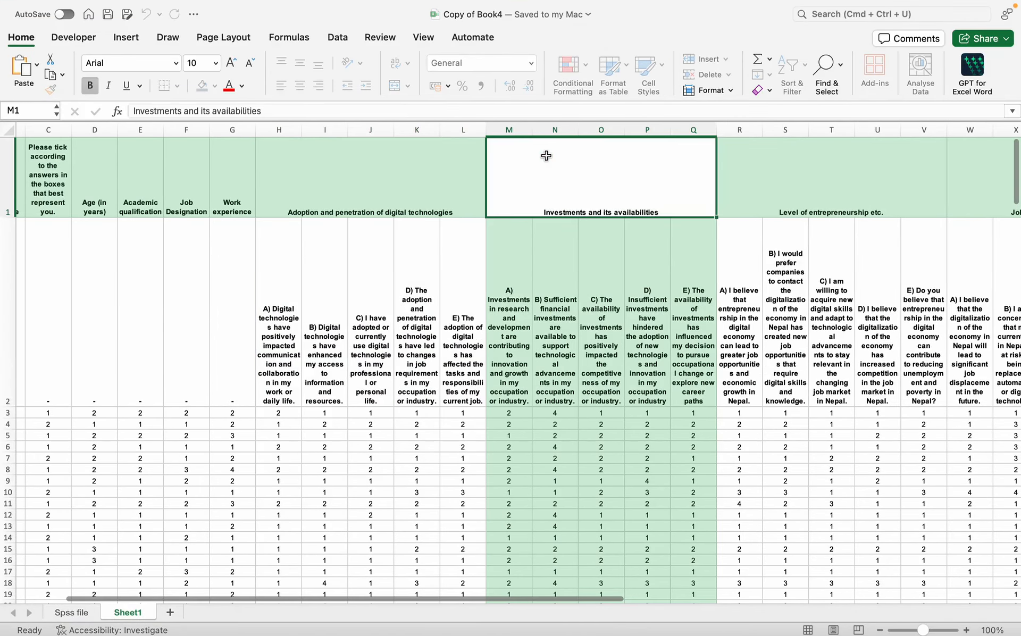
drag(261, 110, 119, 94)
key(super+c)
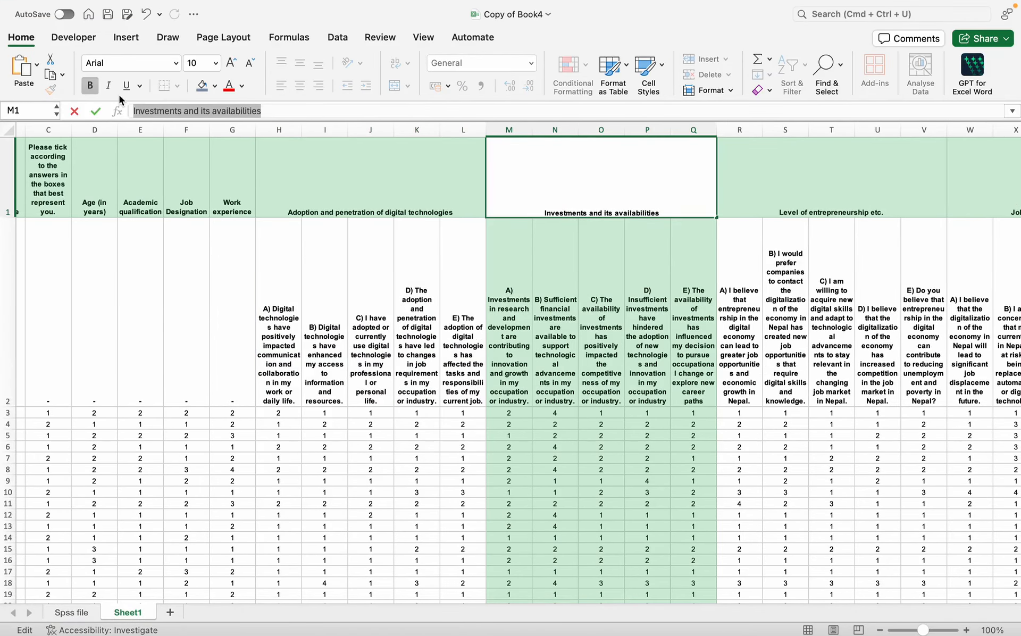
mouse_move(146, 632)
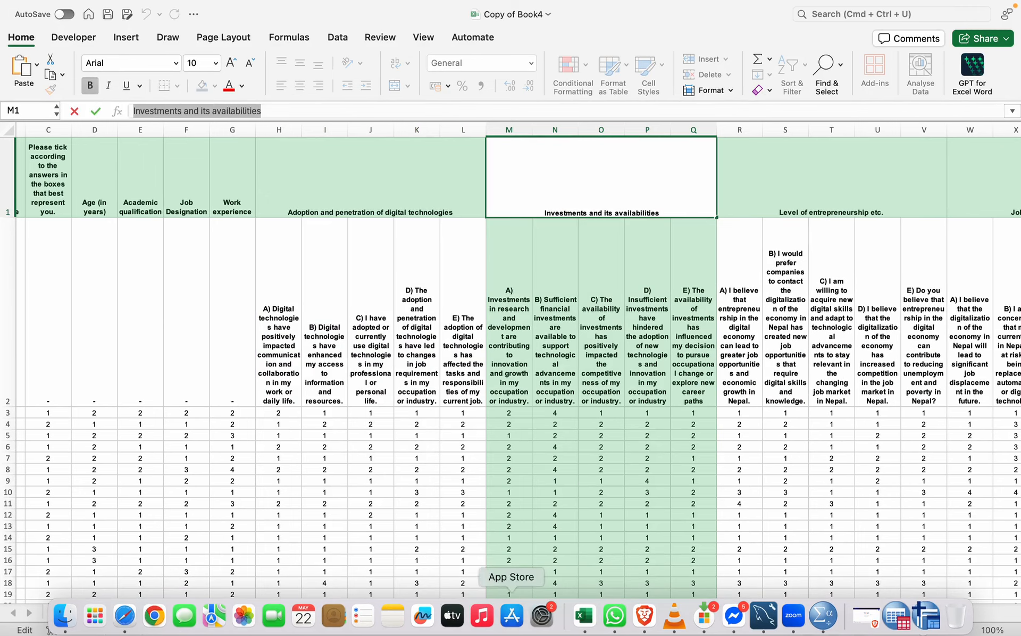
click(822, 616)
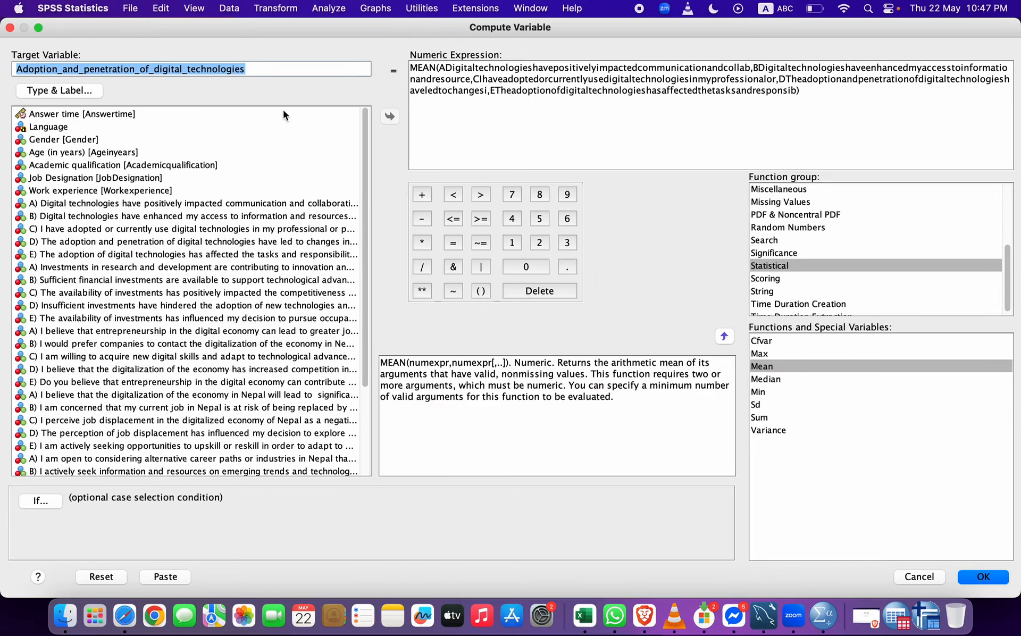
key(super+v)
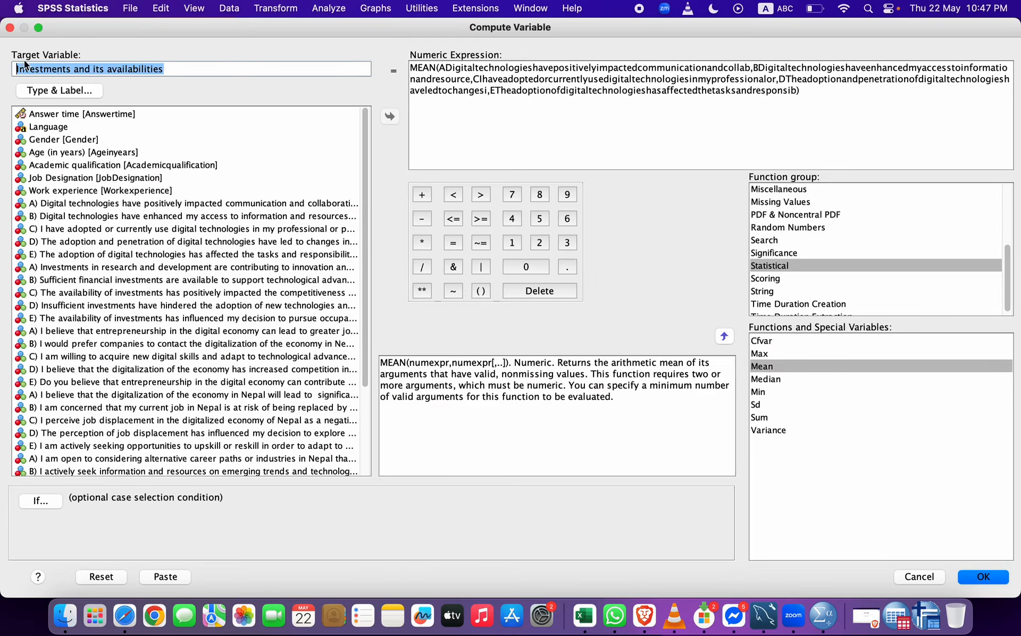
- Replace the target variable's label with "Investments and its availabilities", keeping the type numeric
click(72, 93)
click(479, 244)
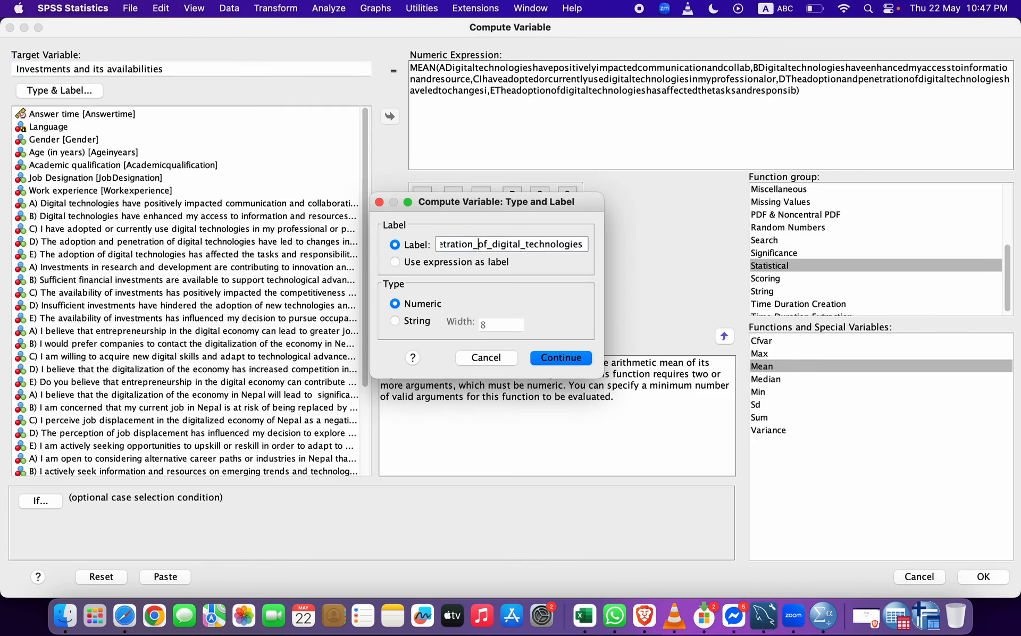
key(super+a)
key(super+v)
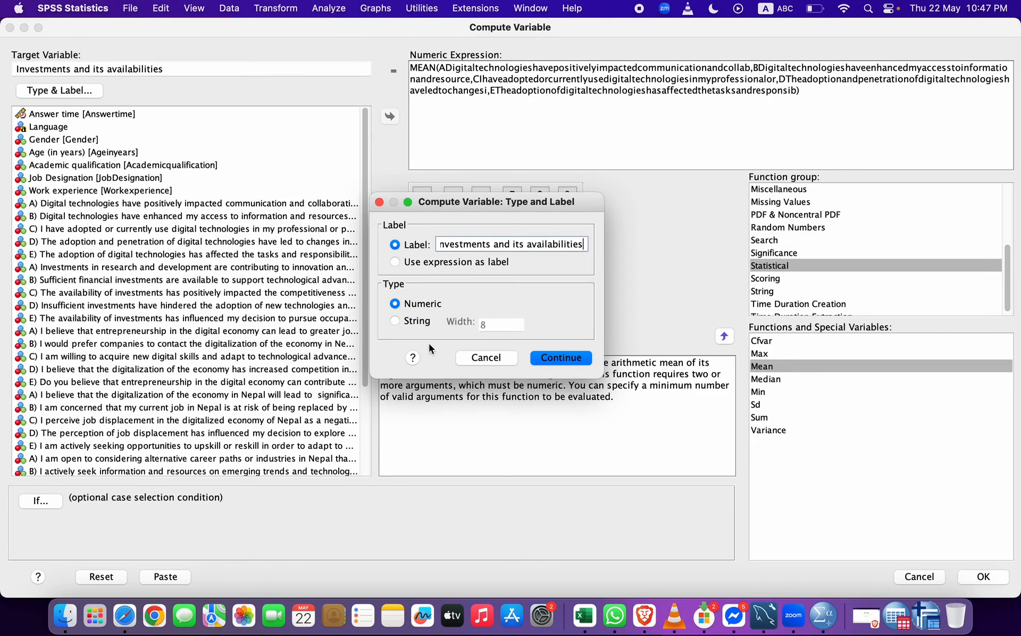
click(560, 357)
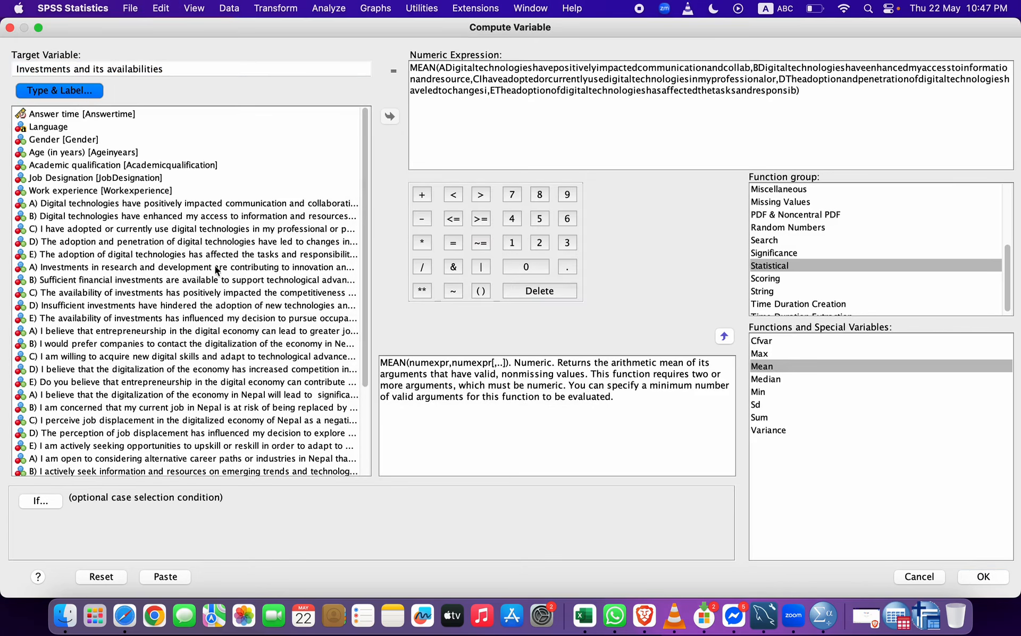
- Replace the spaces in the target variable name with underscores, giving Investments_and_its_availabilities
click(75, 68)
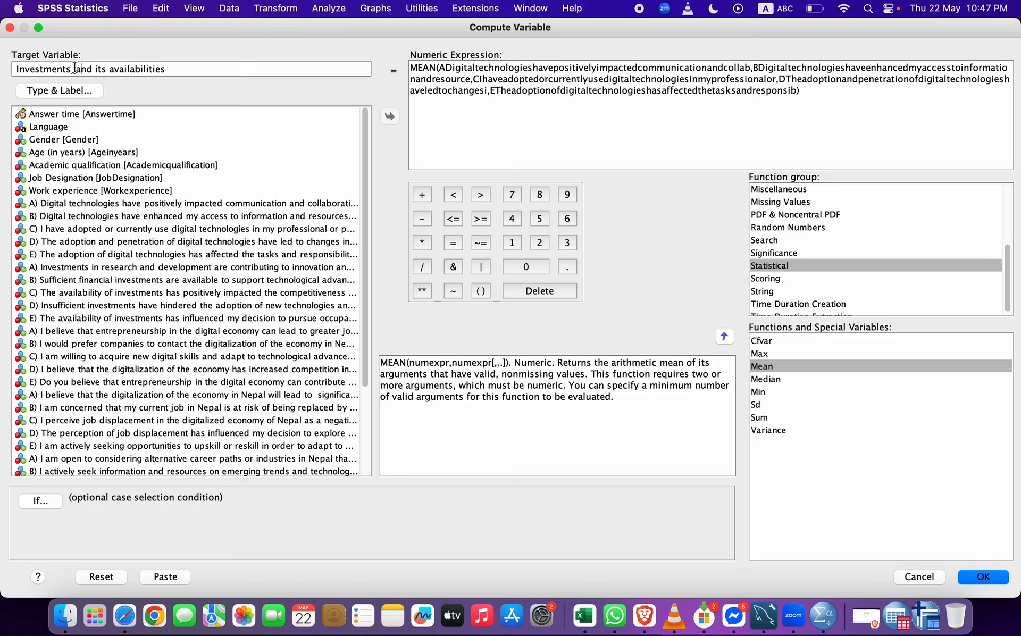
key(Right)
key(Right)
key(Right)
key(Right)
key(BackSpace)
text(_)
key(Right)
key(Right)
key(Right)
key(BackSpace)
text(_)
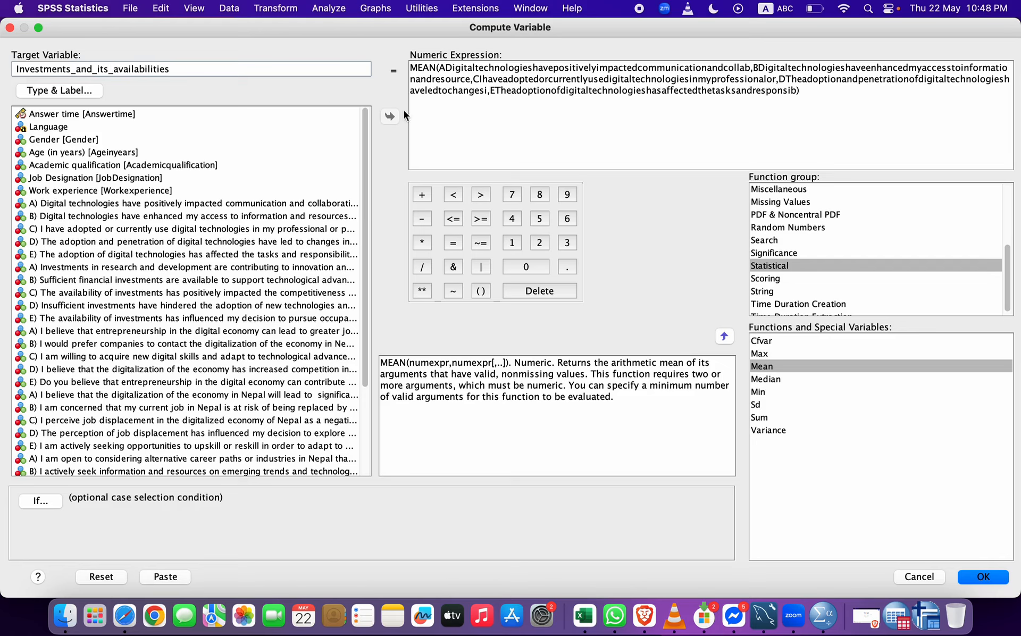
- Remove the digital technologies arguments and closing parenthesis from the numeric expression, leaving "MEAN("
click(587, 101)
drag(817, 93, 437, 65)
key(BackSpace)
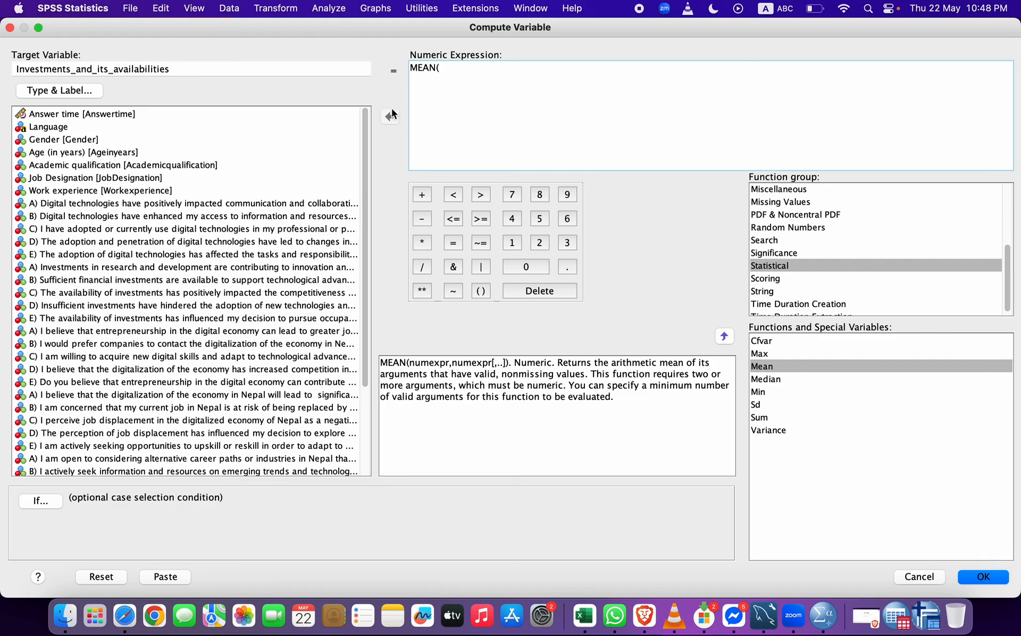
- Add the five investment statements A to E as comma-separated arguments of MEAN, close the parenthesis, and run the computation
double_click(75, 268)
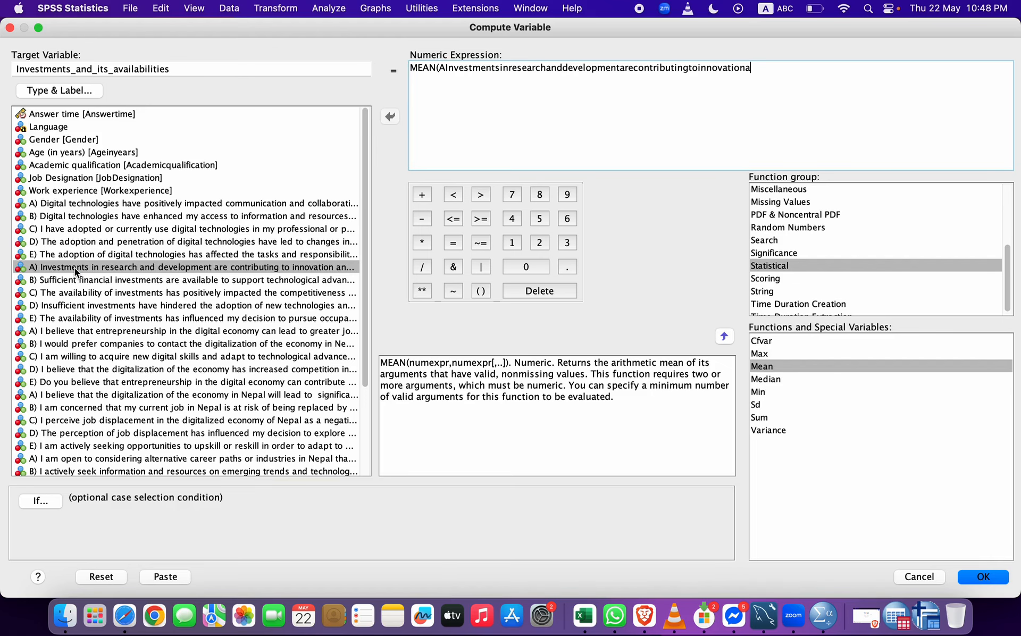
text(,)
double_click(75, 279)
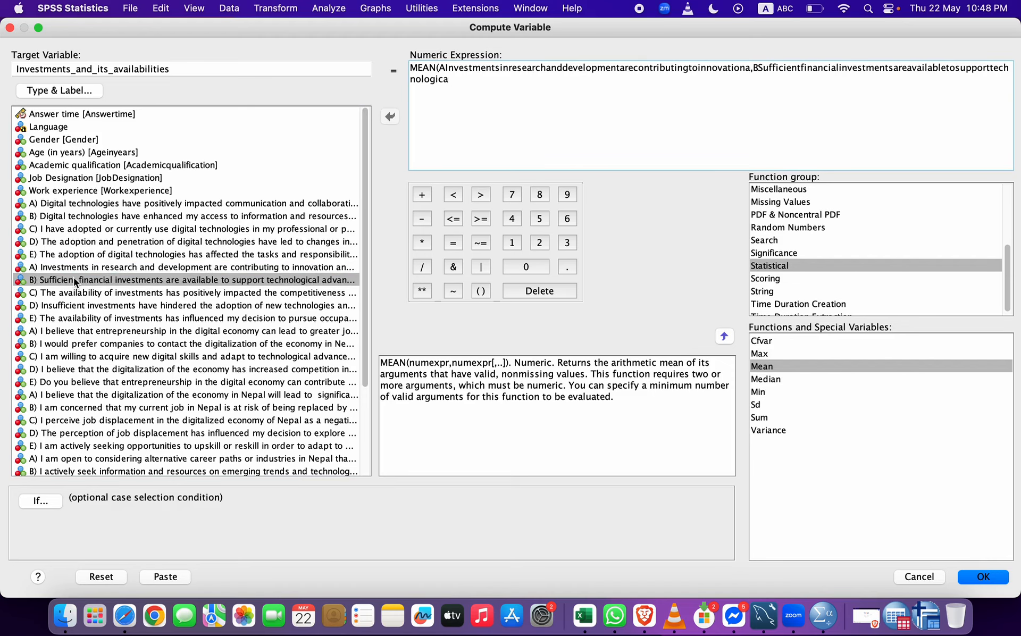
text(,)
double_click(70, 291)
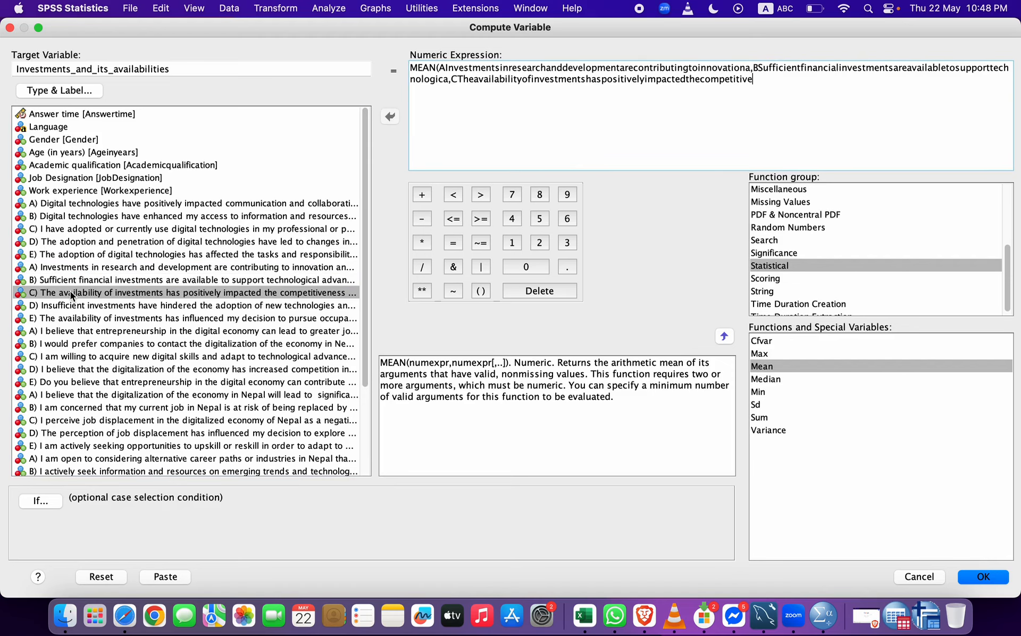
text(,)
double_click(69, 305)
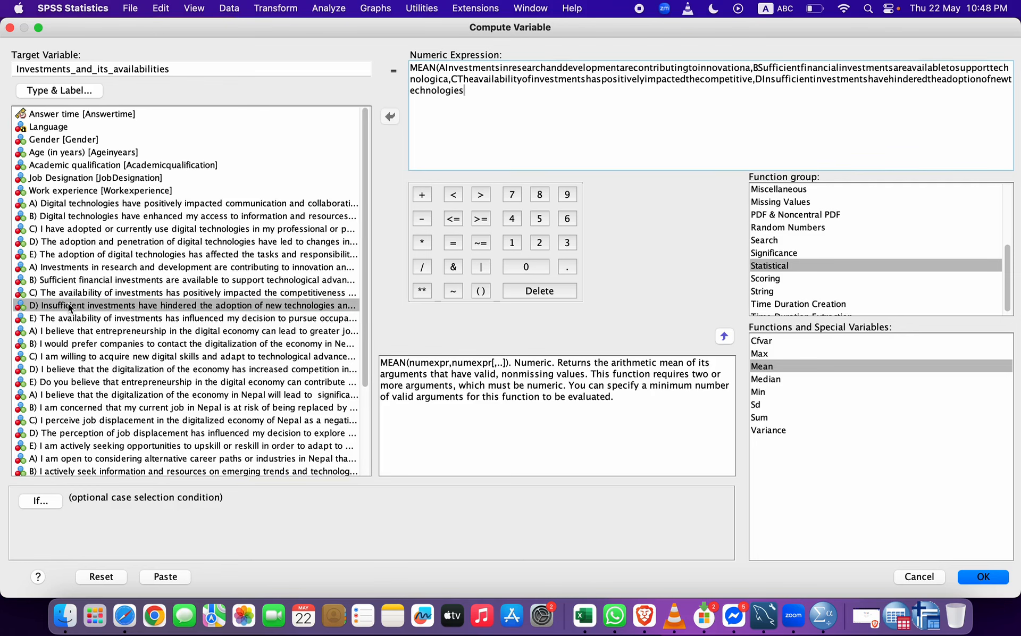
text(,)
double_click(68, 318)
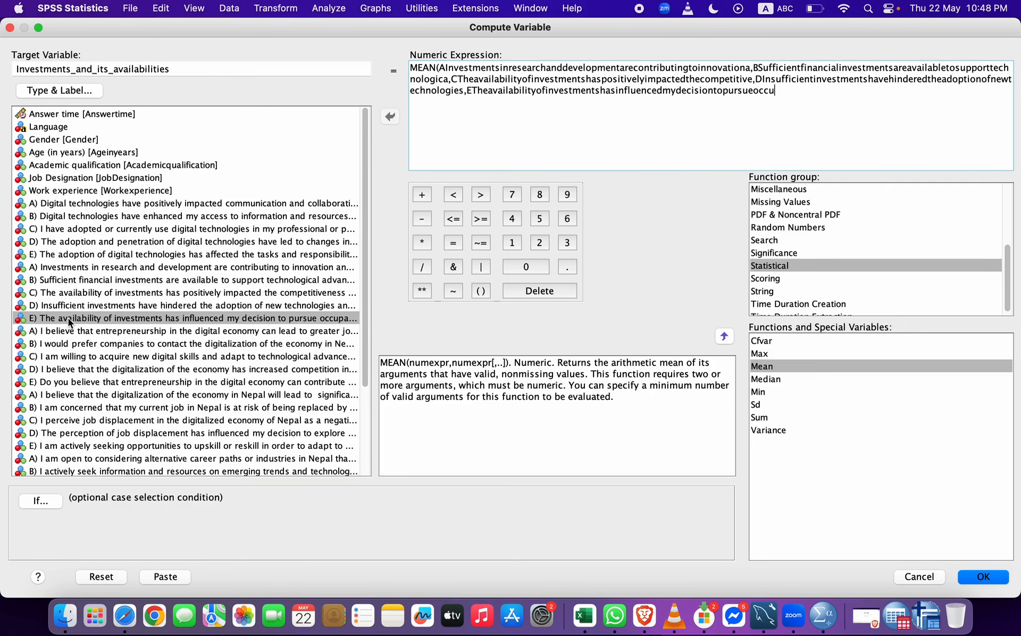
text())
click(977, 575)
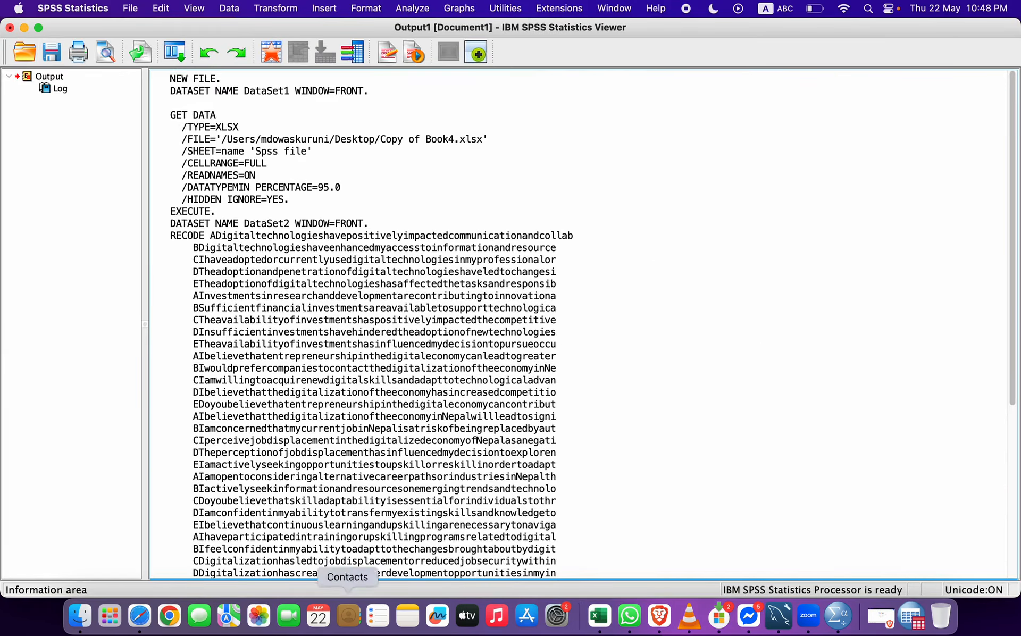
- Copy the heading "Level of entrepreneurship etc." from the Excel sheet and enter it as the target variable of a new Compute Variable
click(599, 616)
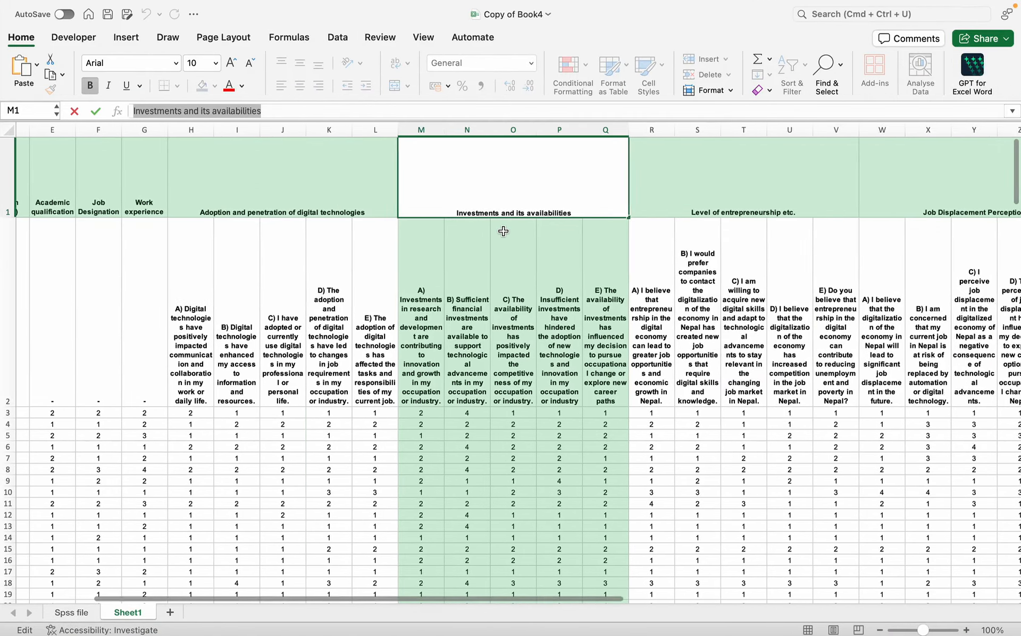
scroll(503, 231, right, 2)
key(Right)
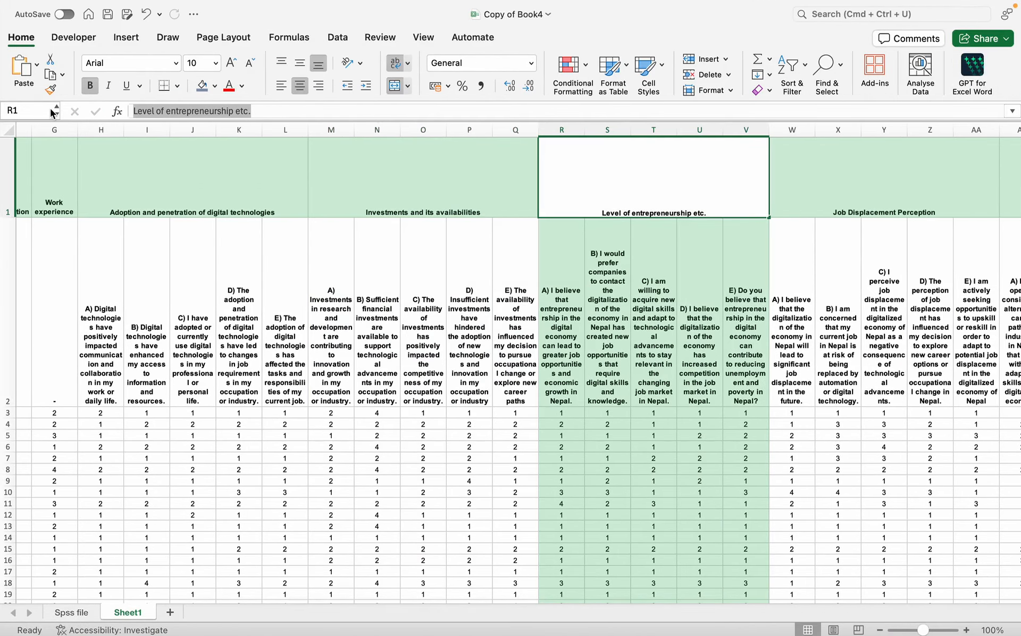
mouse_move(730, 632)
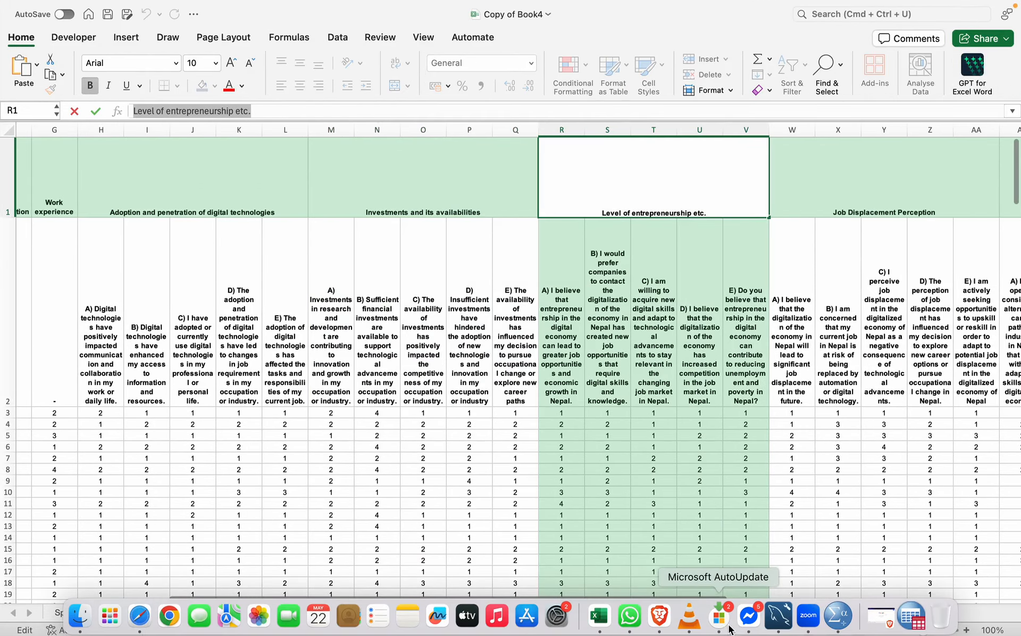
click(838, 616)
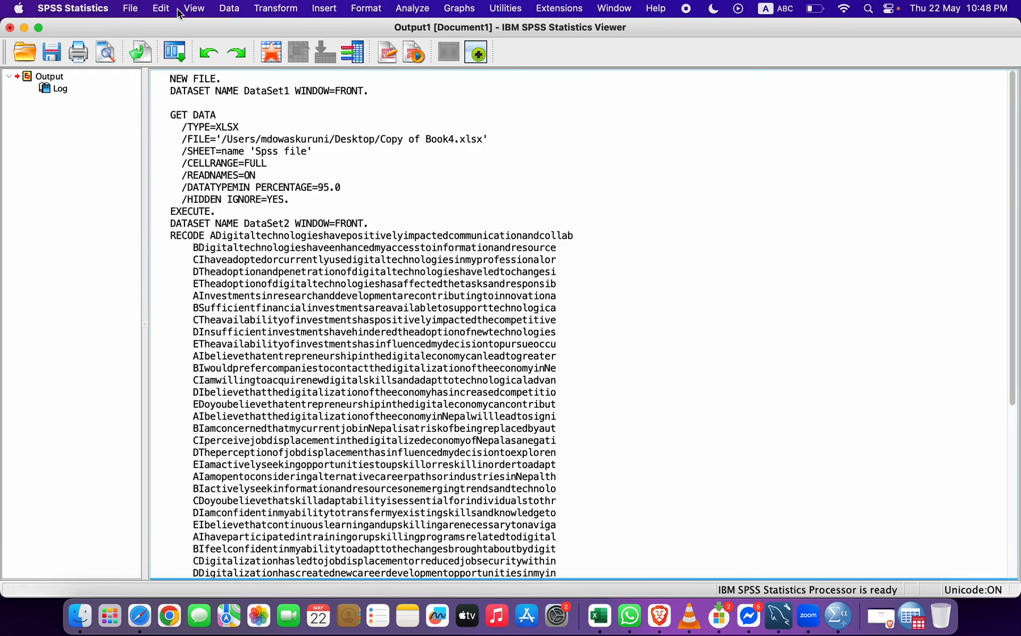
click(272, 8)
click(282, 30)
text(Level of entrepreneurship etc.)
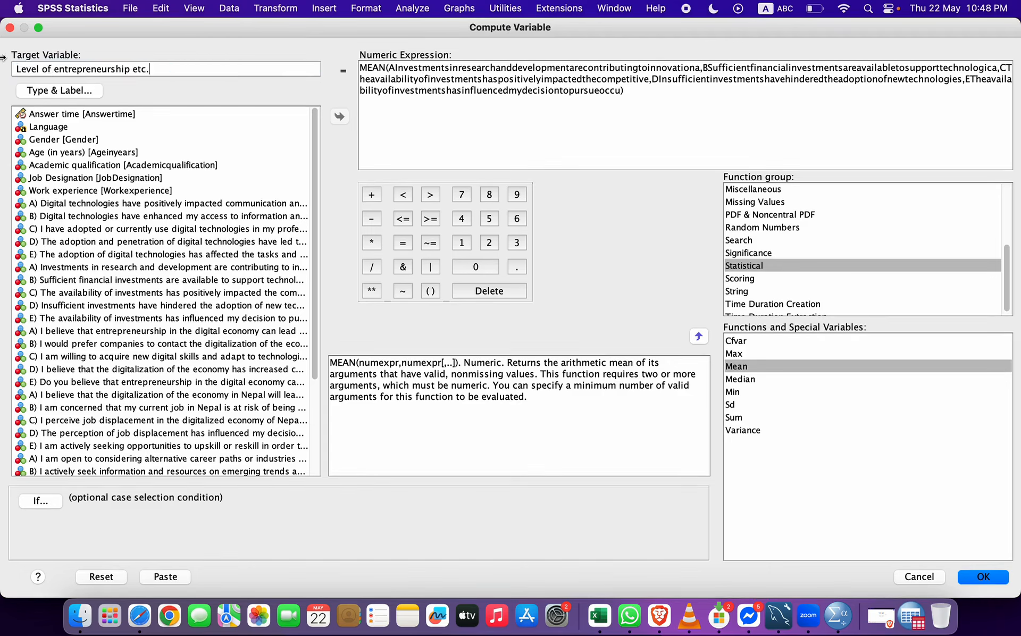
- Label the target variable "Level of entrepreneurship etc." with numeric type
click(40, 91)
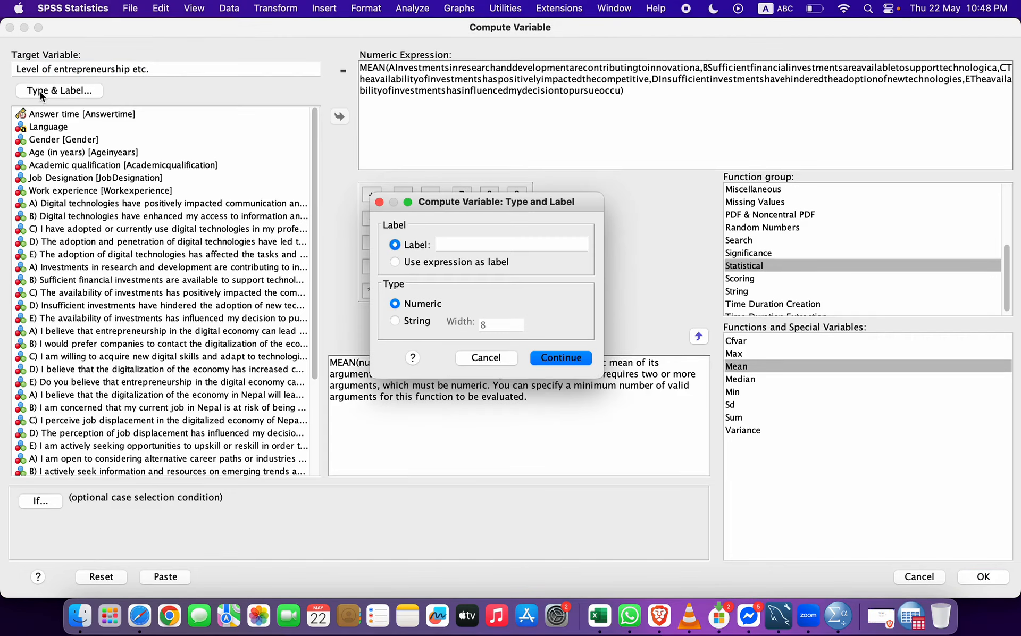
click(505, 245)
text(Level of entrepreneurship etc.)
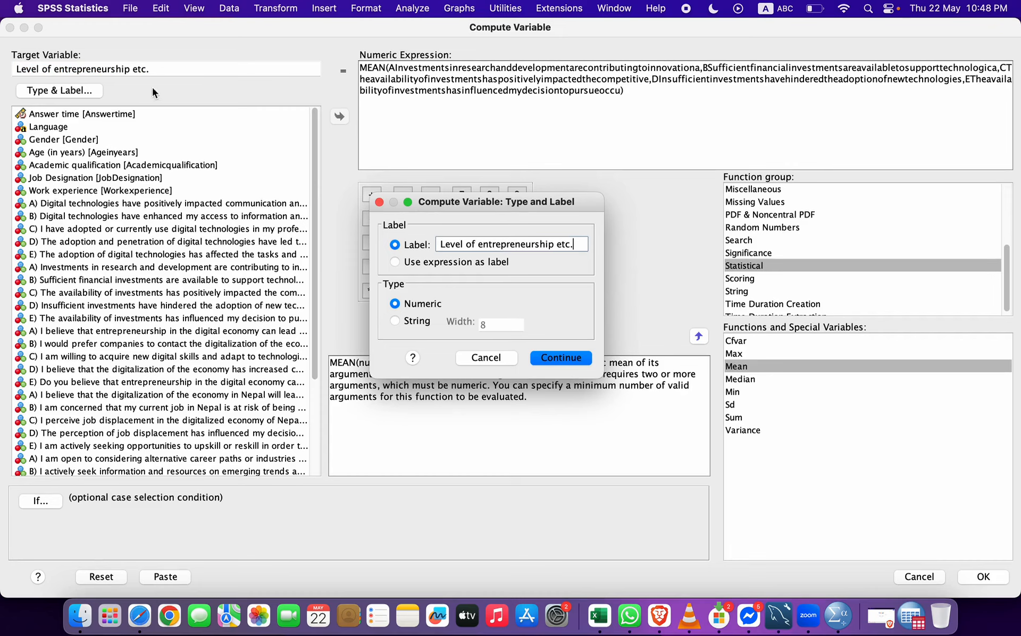
click(543, 358)
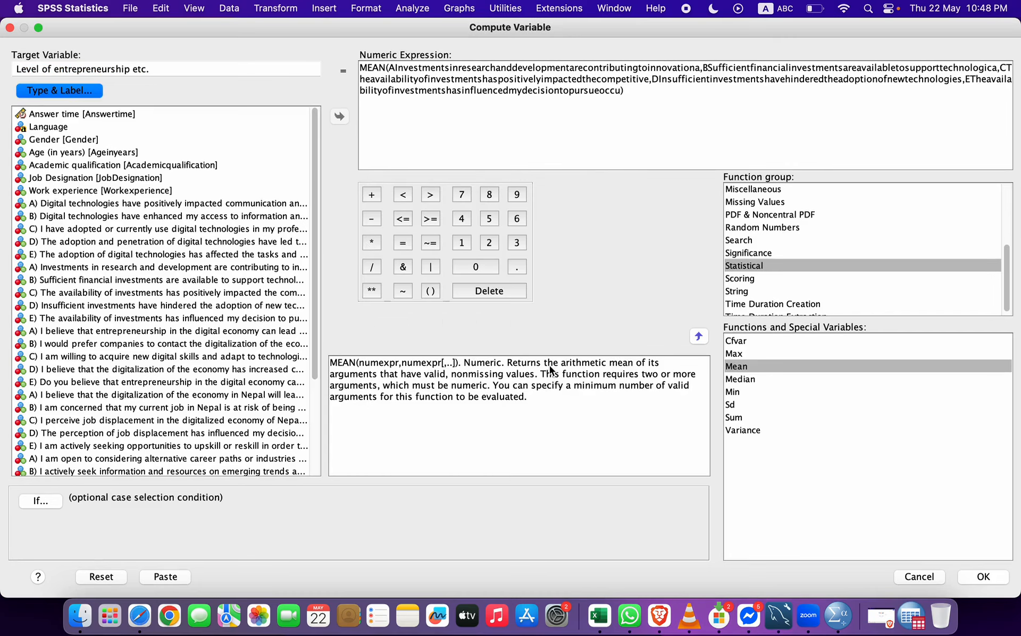
- Drop "etc." from the target variable name and replace its spaces with underscores, giving Level_of_entrepreneurship
triple_click(156, 65)
key(super+c)
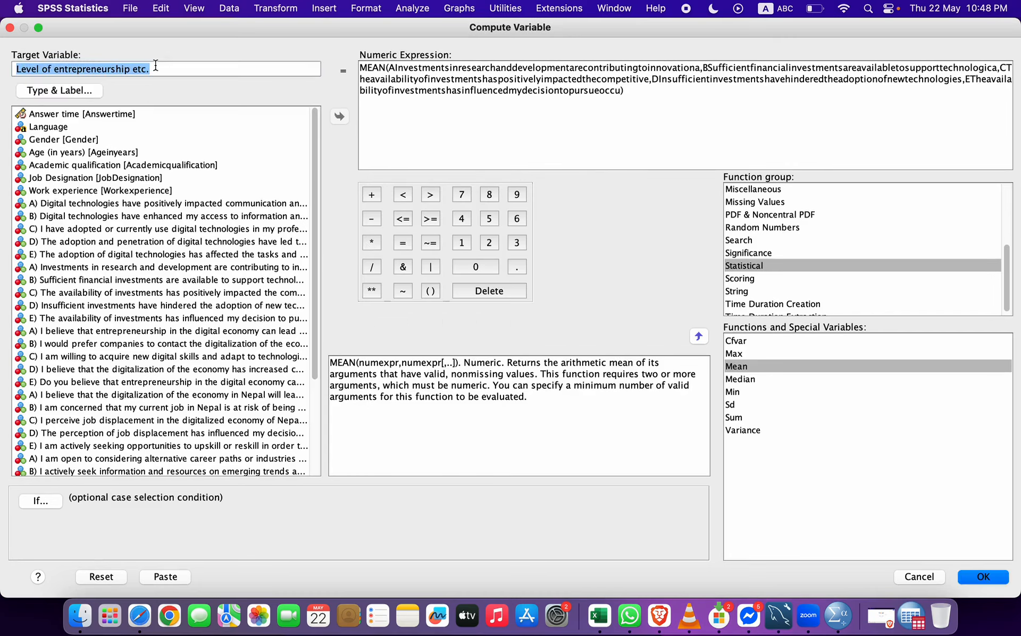
click(156, 65)
key(BackSpace)
key(BackSpace)
key(BackSpace)
key(BackSpace)
key(BackSpace)
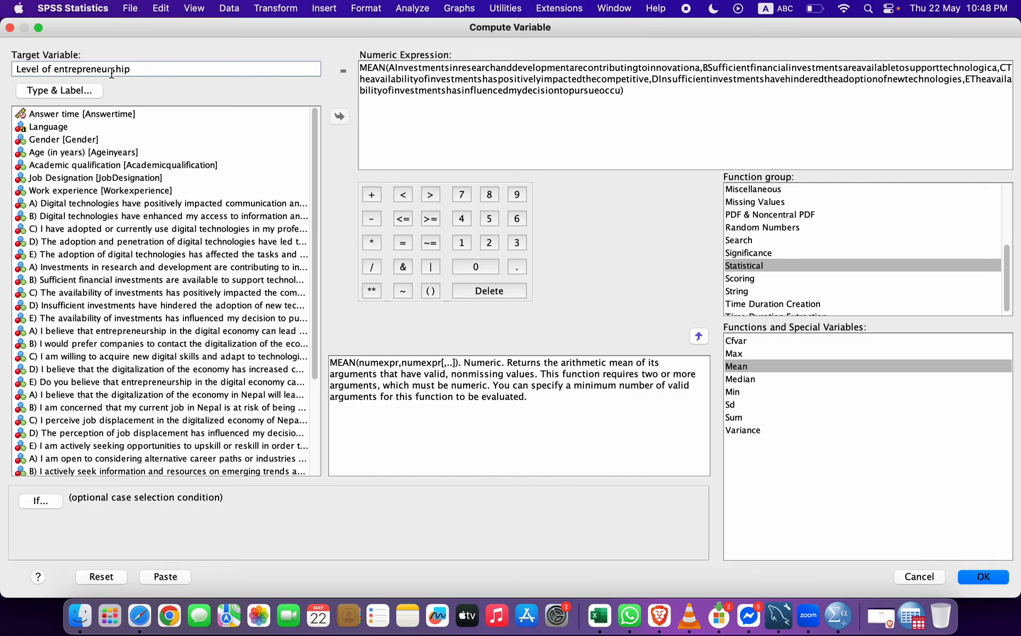
click(54, 68)
key(BackSpace)
text(_)
click(41, 69)
key(BackSpace)
text(_)
key(BackSpace)
text(_)
- Label the target variable "Level of entrepreneurship" and clear the investment arguments from the numeric expression, leaving "MEAN("
click(56, 91)
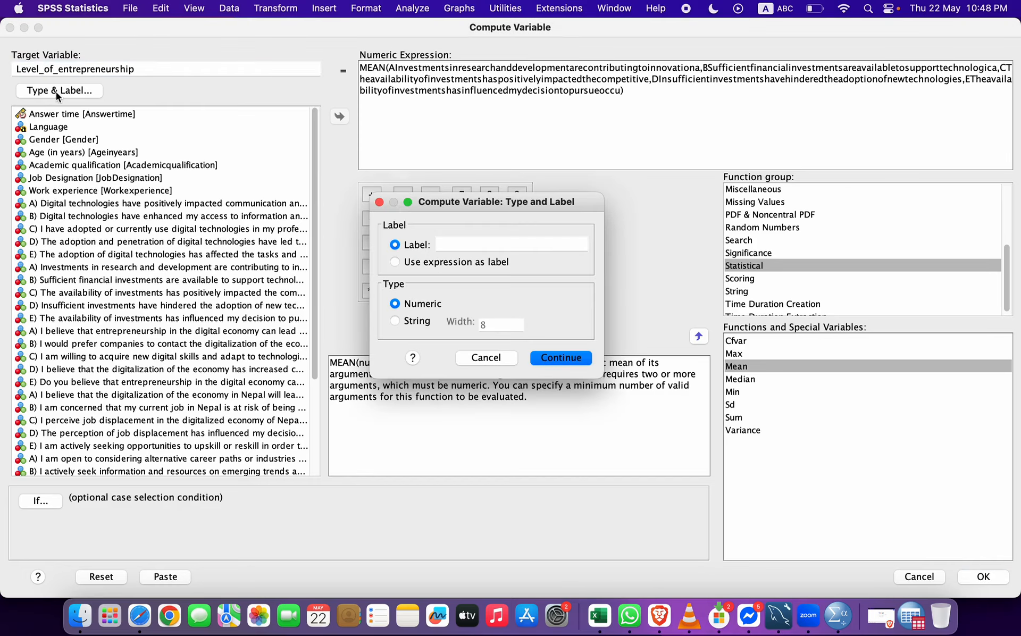
click(454, 244)
key(super+v)
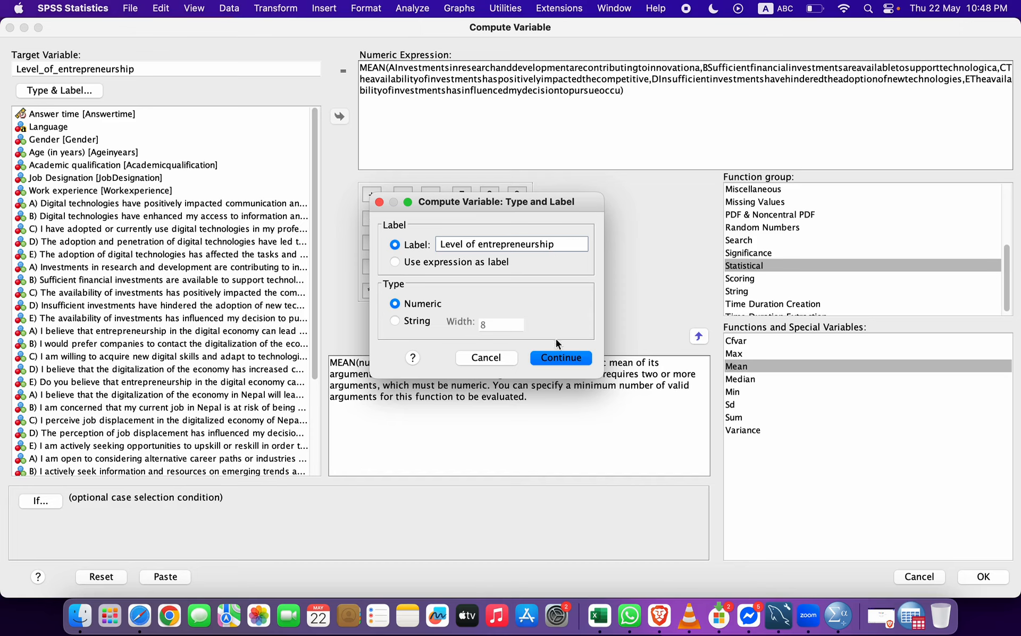
click(565, 358)
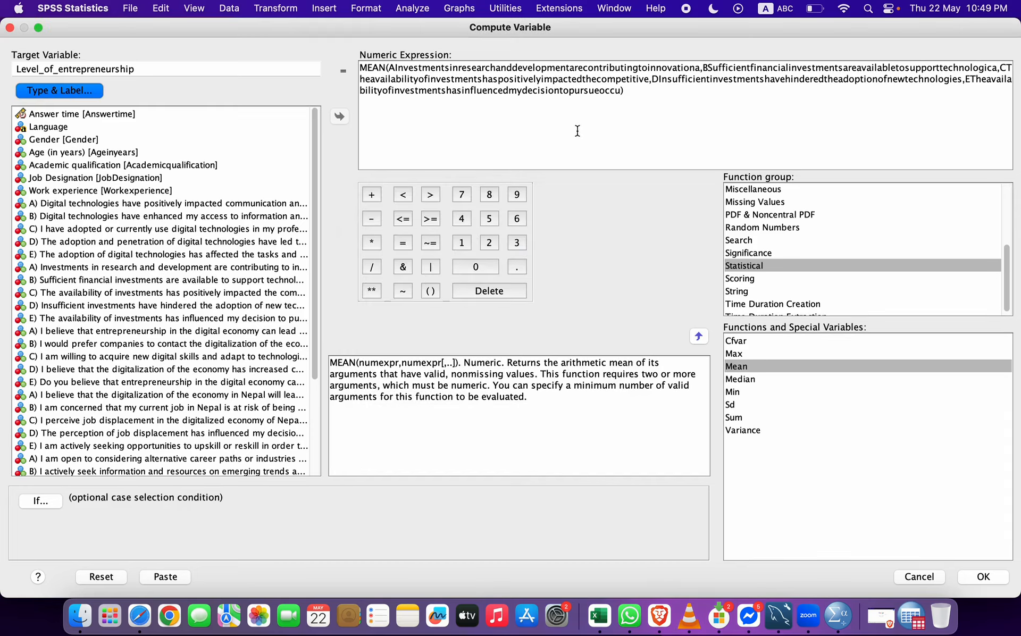
drag(654, 102, 387, 66)
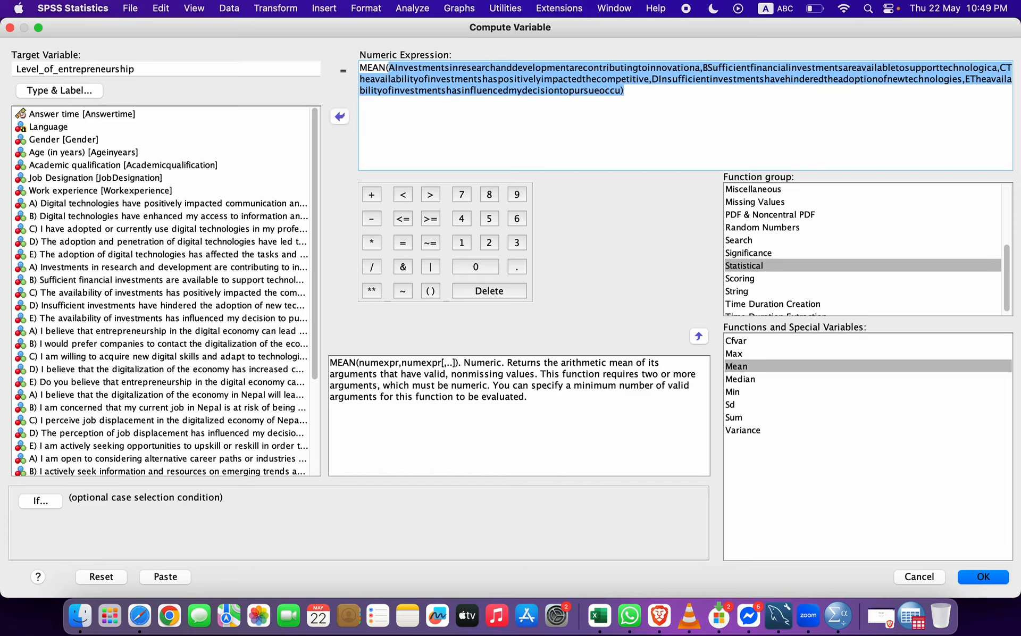
key(BackSpace)
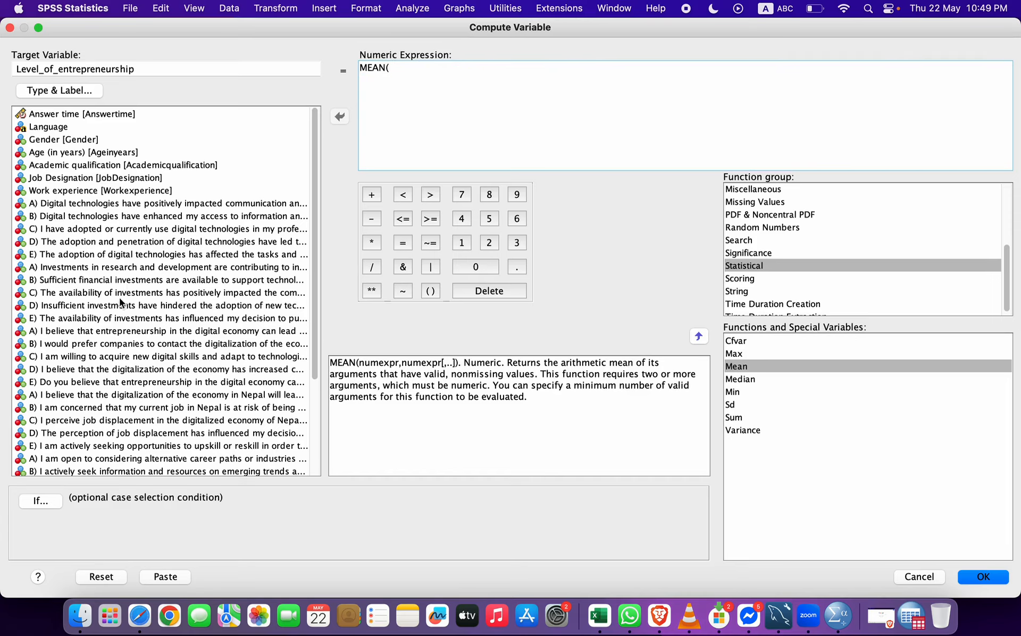
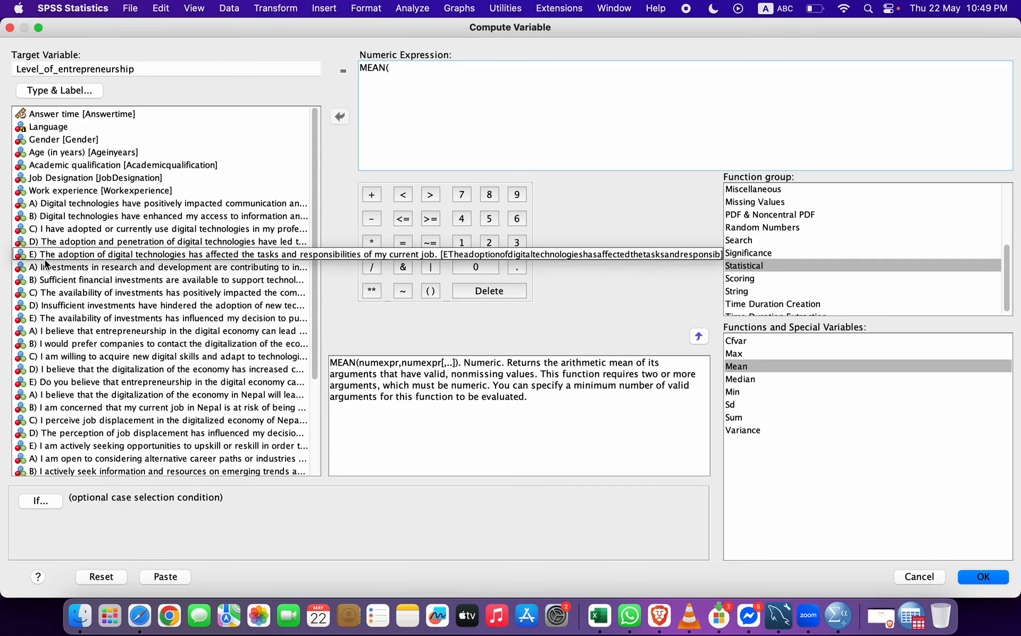
- Add the five entrepreneurship statements A to E, separated by commas, as the MEAN arguments and compute Level_of_entrepreneurship
double_click(49, 334)
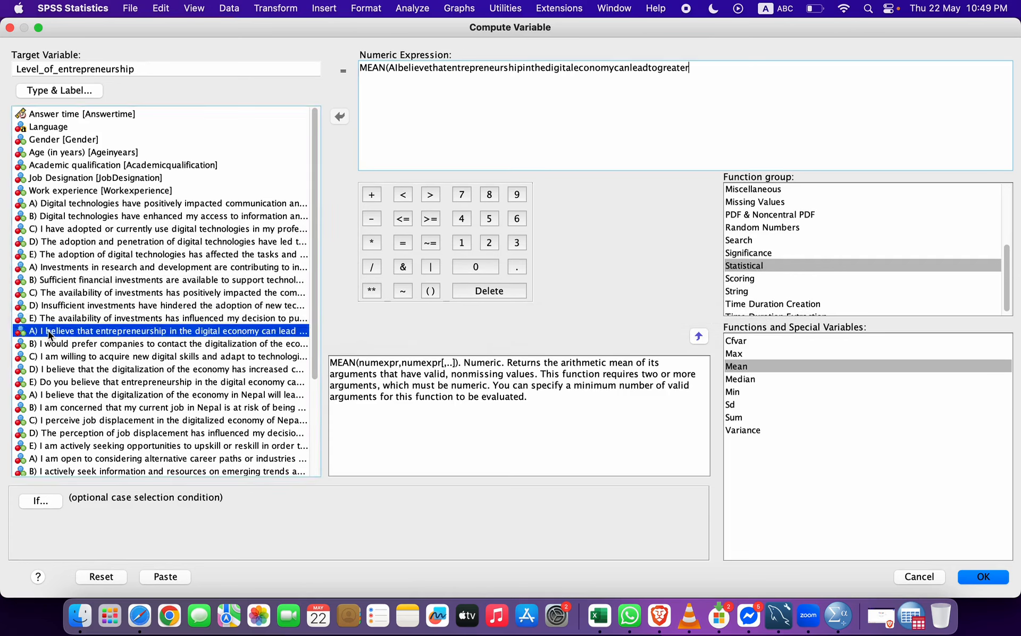
double_click(57, 344)
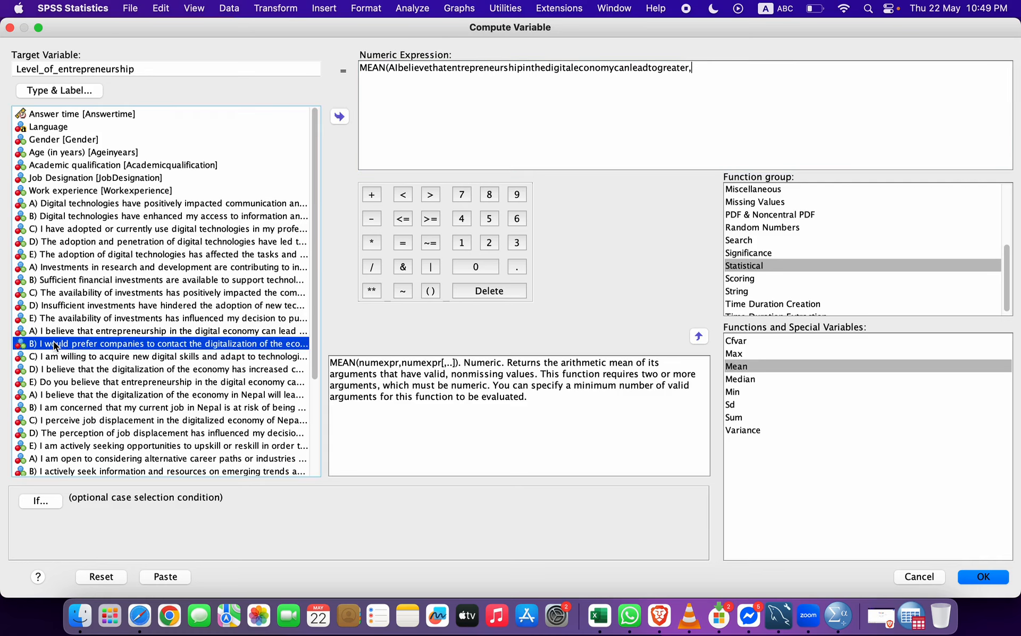
text(,)
double_click(60, 357)
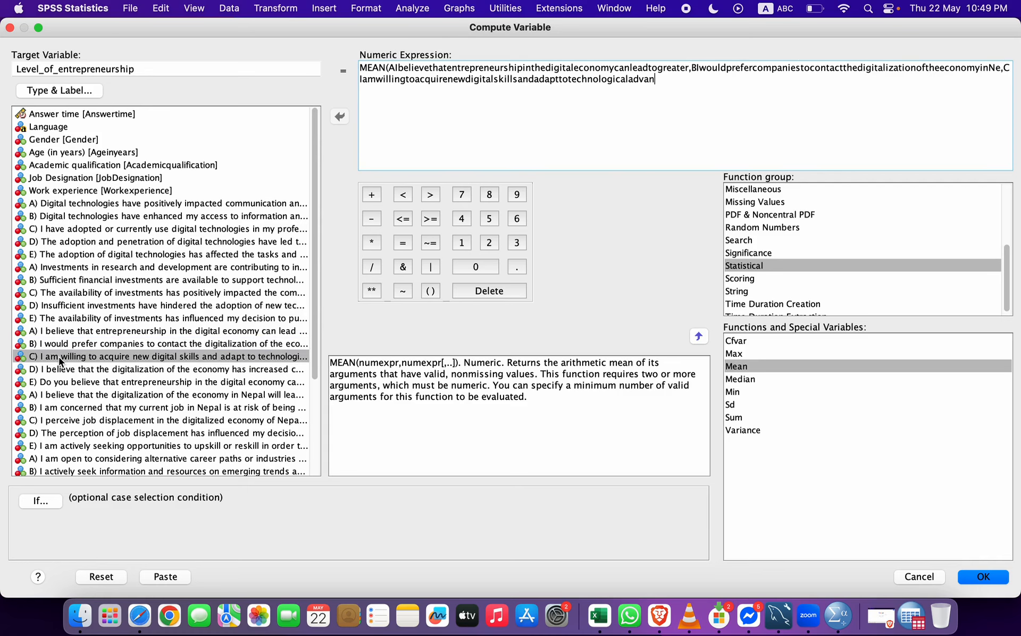
double_click(60, 370)
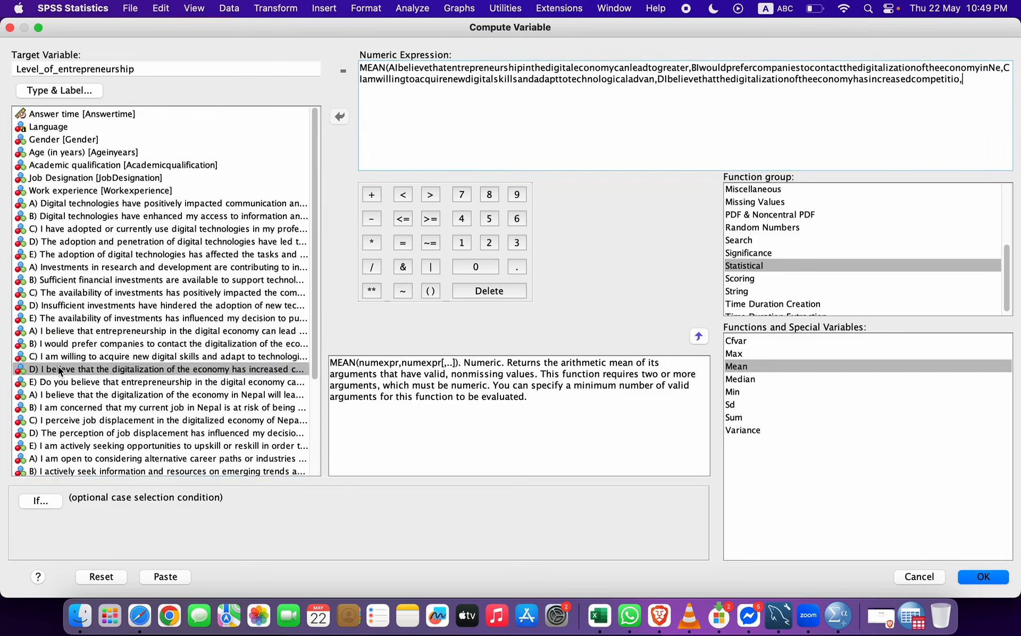
double_click(59, 382)
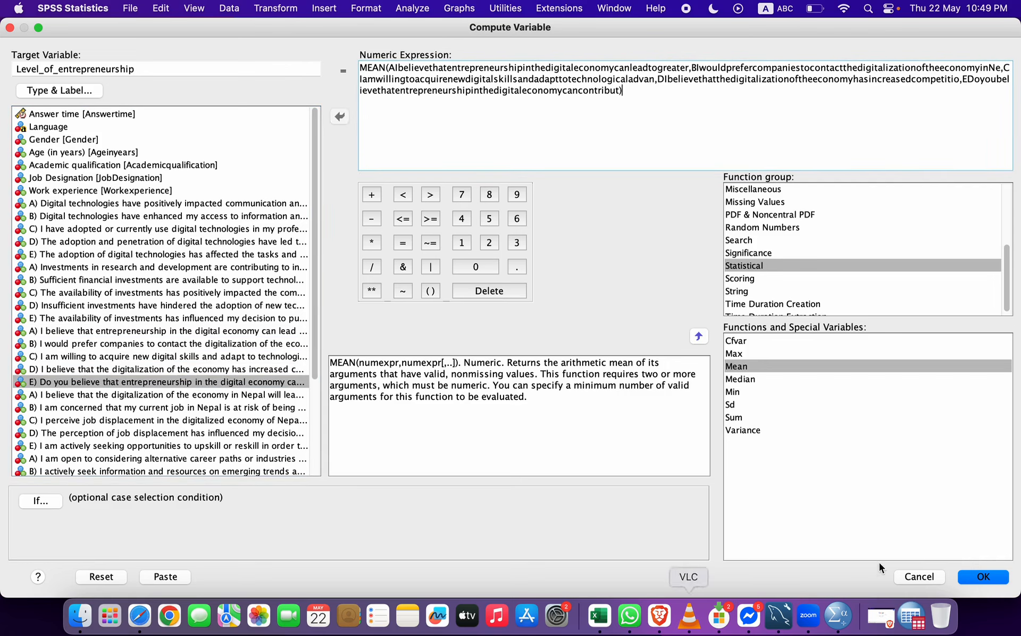
click(967, 578)
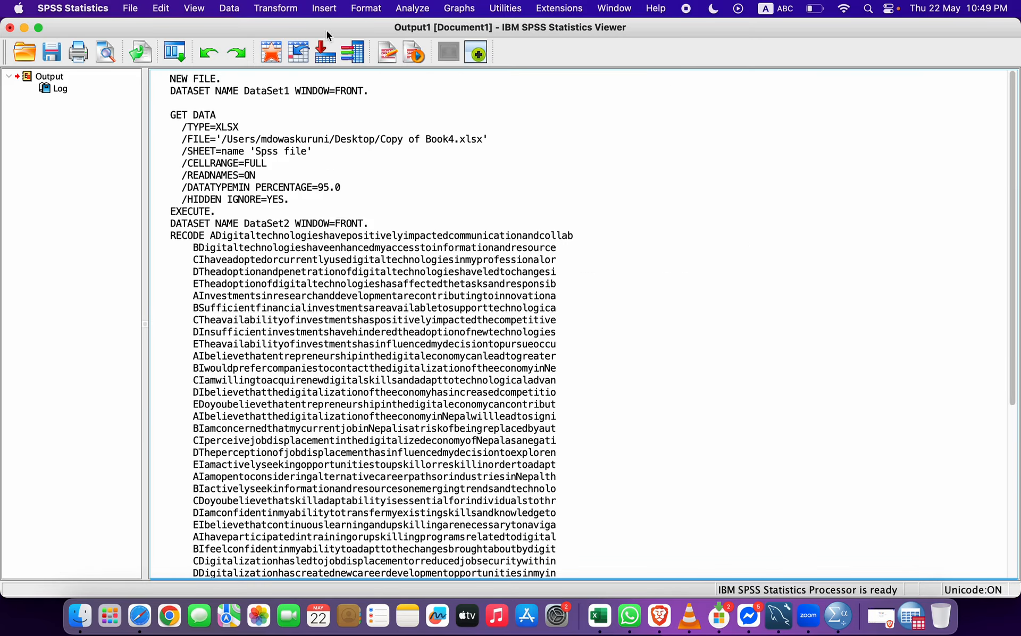
- Copy the heading "Job Displacement Perception" from the Excel sheet and enter it as the target variable of a new Compute Variable
click(276, 8)
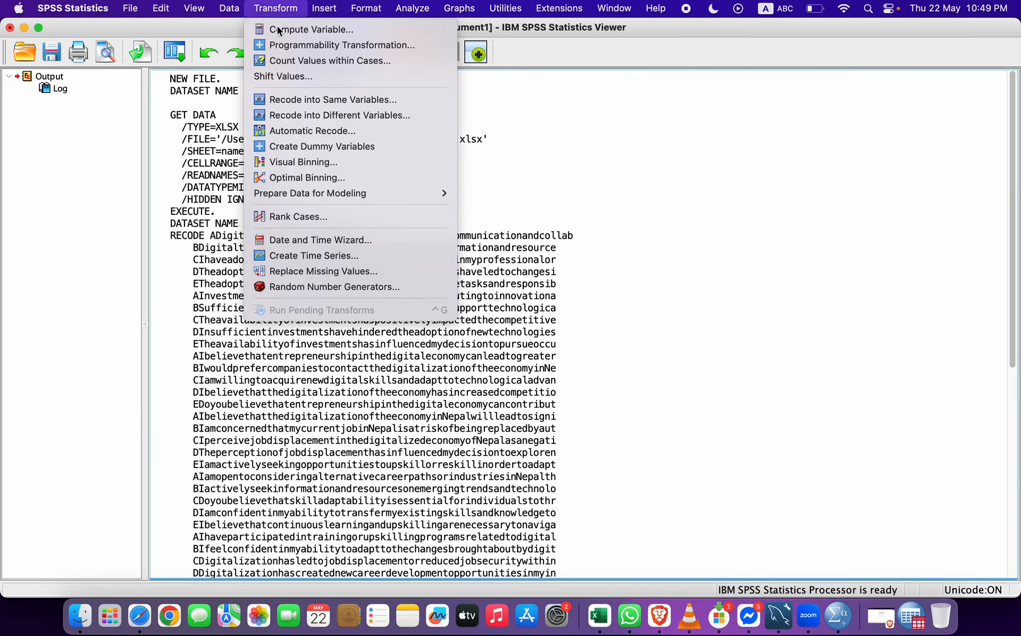
click(290, 28)
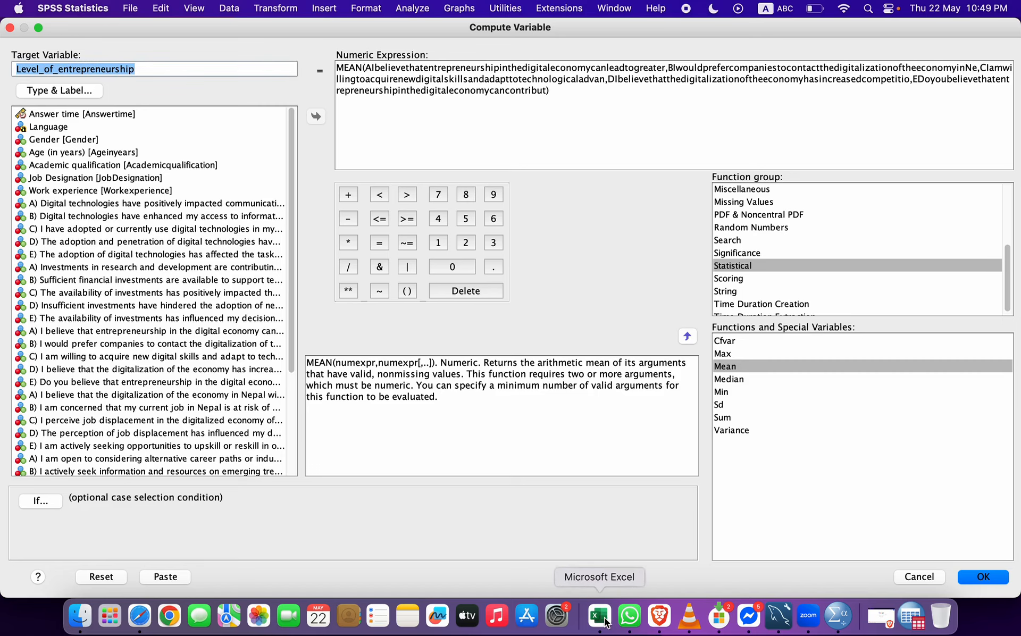
click(598, 616)
scroll(580, 366, right, 6)
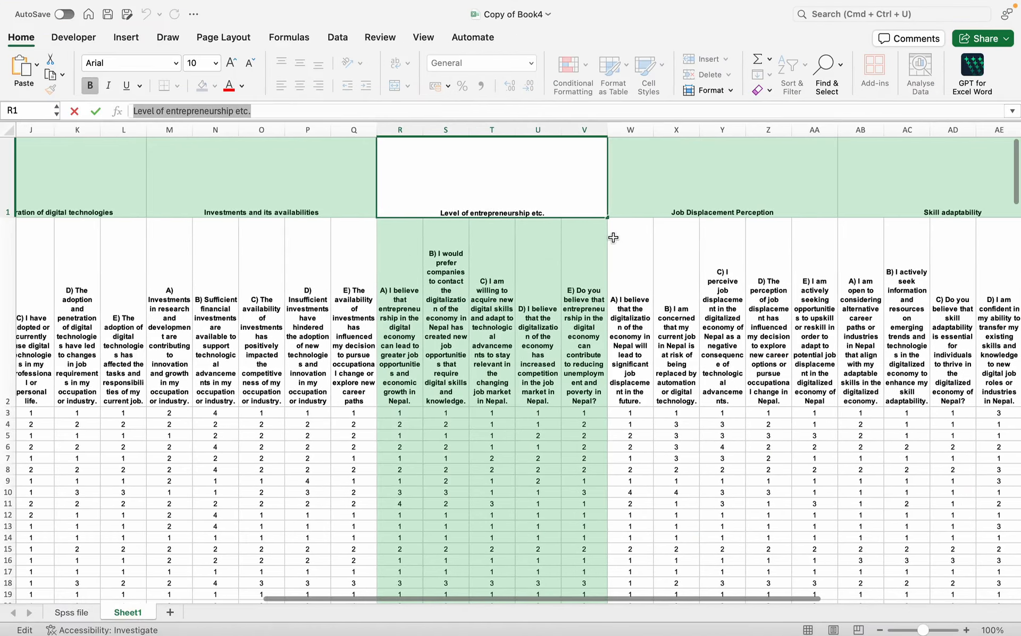
click(605, 187)
drag(308, 111, 128, 111)
key(super+c)
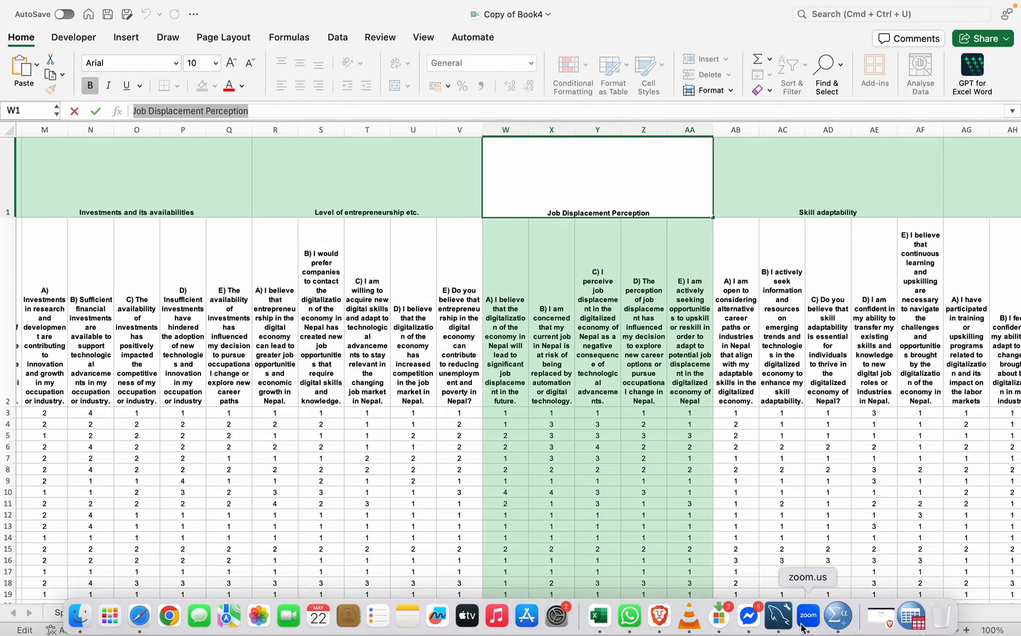
click(838, 616)
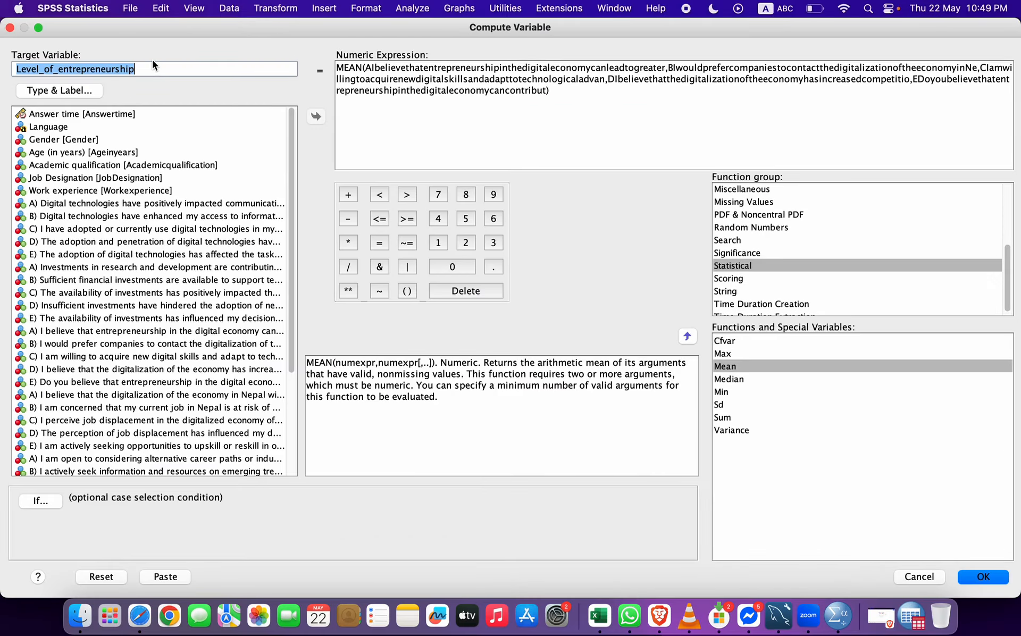
drag(150, 69, 2, 39)
key(super+v)
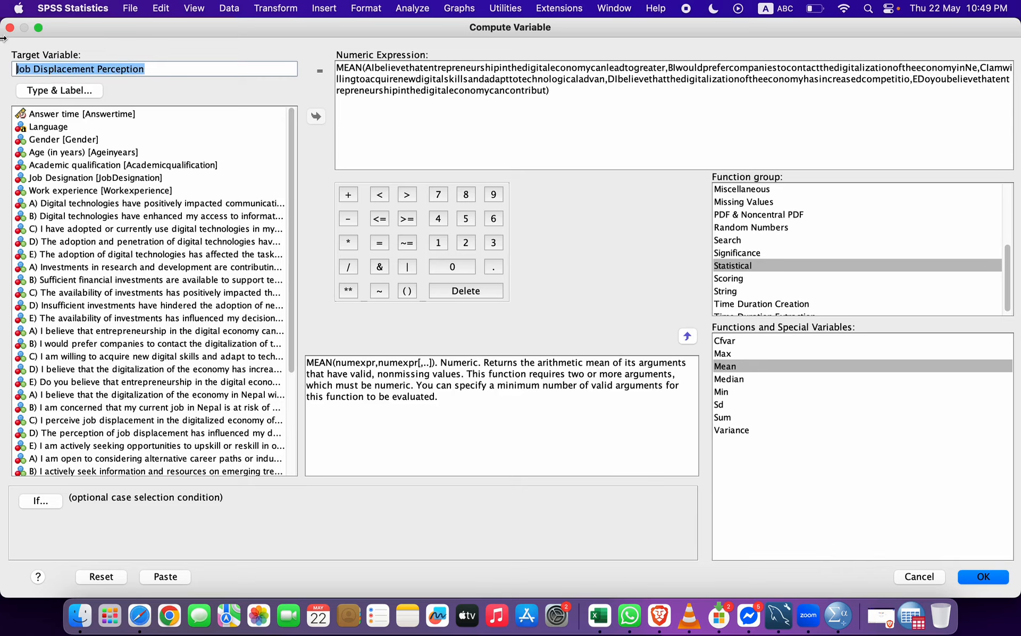
- Replace the spaces in the target variable name with underscores, giving Job_Displacement_Perception
click(31, 69)
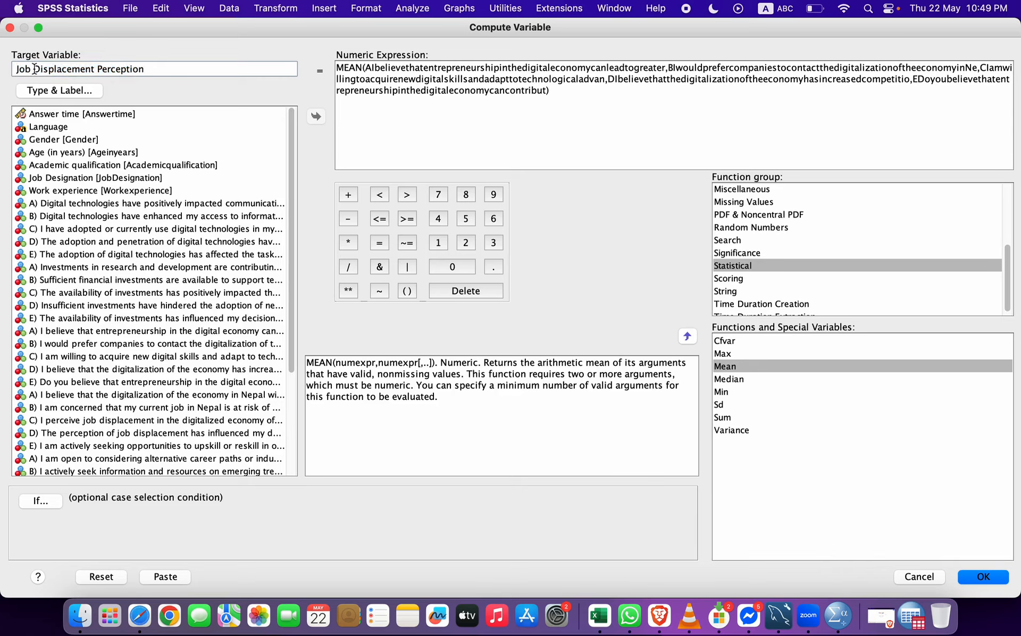
key(BackSpace)
text(_)
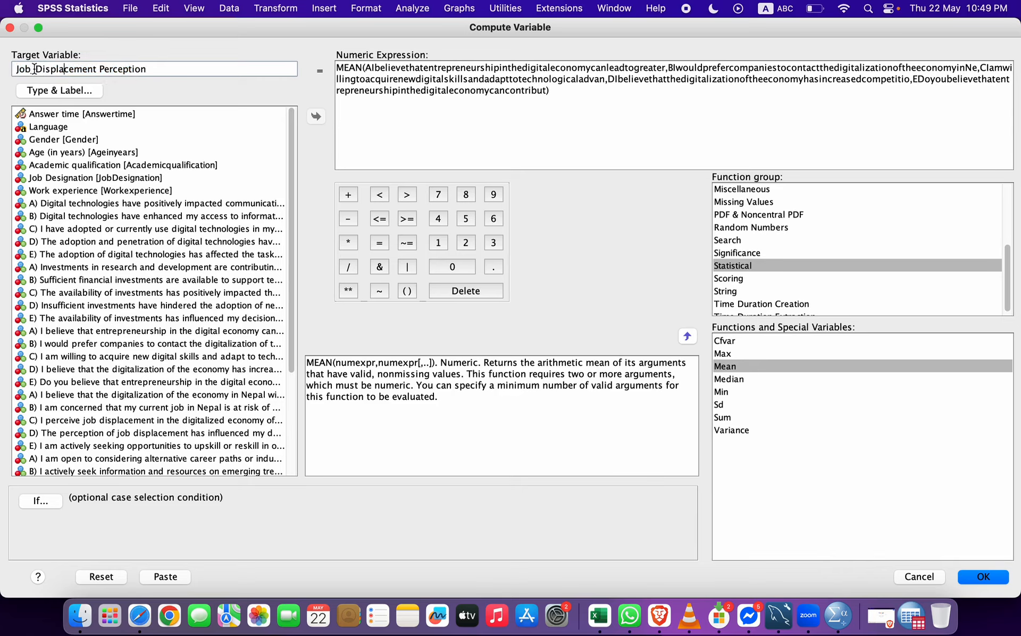
key(BackSpace)
text(_)
- Label the target variable "Job Displacement Perception" and clear the entrepreneurship arguments from the numeric expression, leaving "MEAN("
click(47, 90)
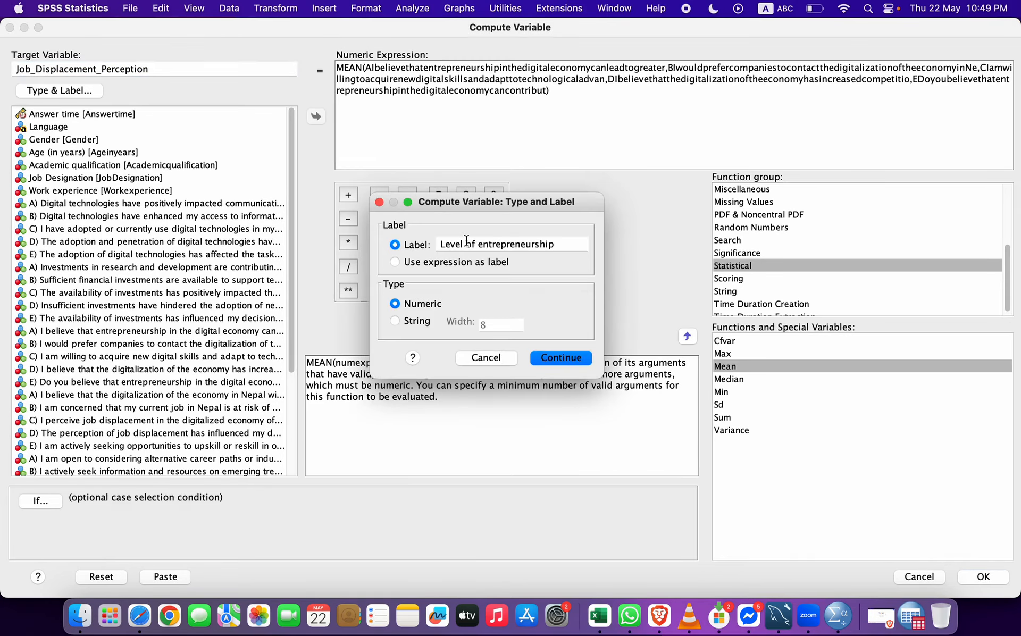
triple_click(482, 243)
key(super+v)
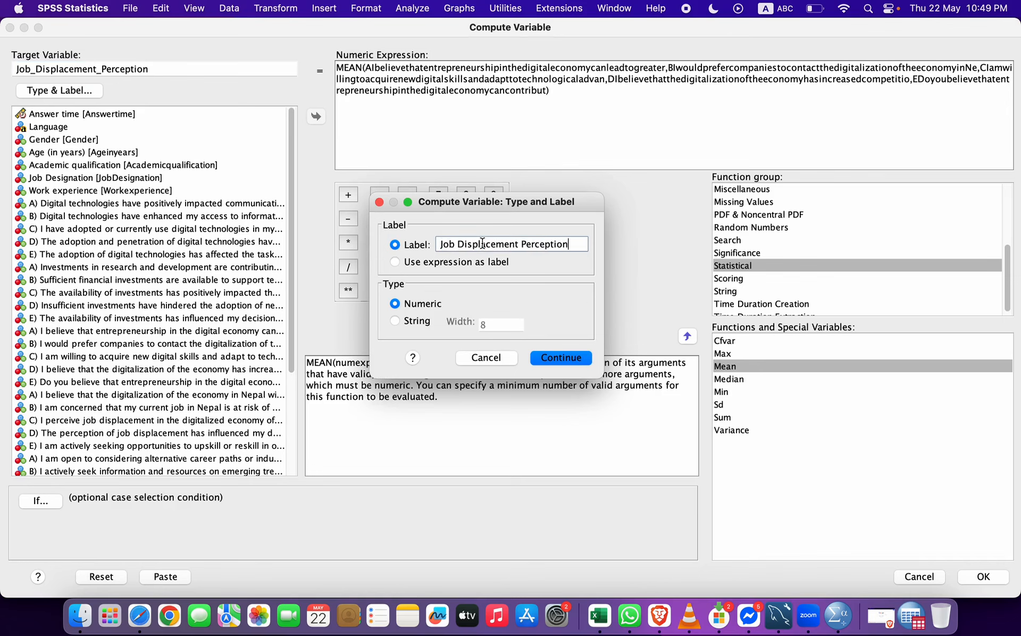
click(561, 358)
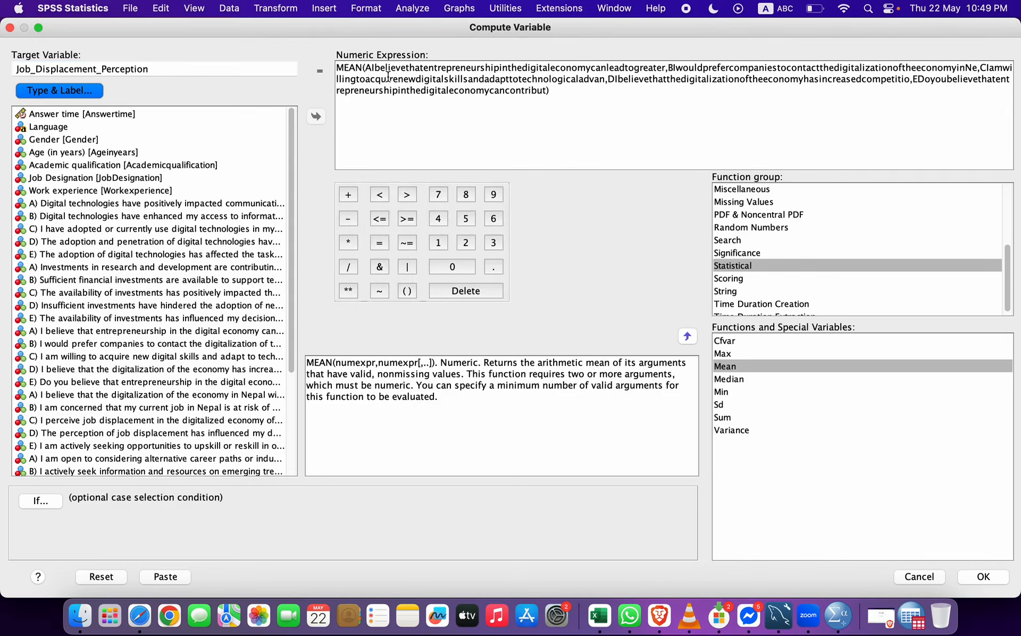
drag(367, 68, 627, 111)
key(BackSpace)
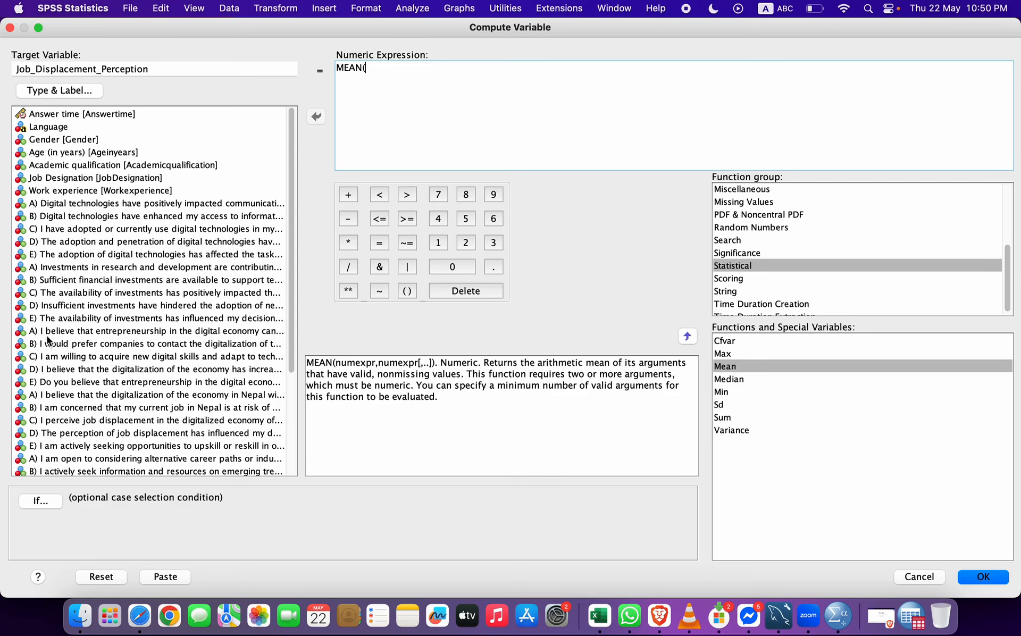
- Add the five job displacement statements A to E, separated by commas, as the MEAN arguments and compute Job_Displacement_Perception
click(53, 395)
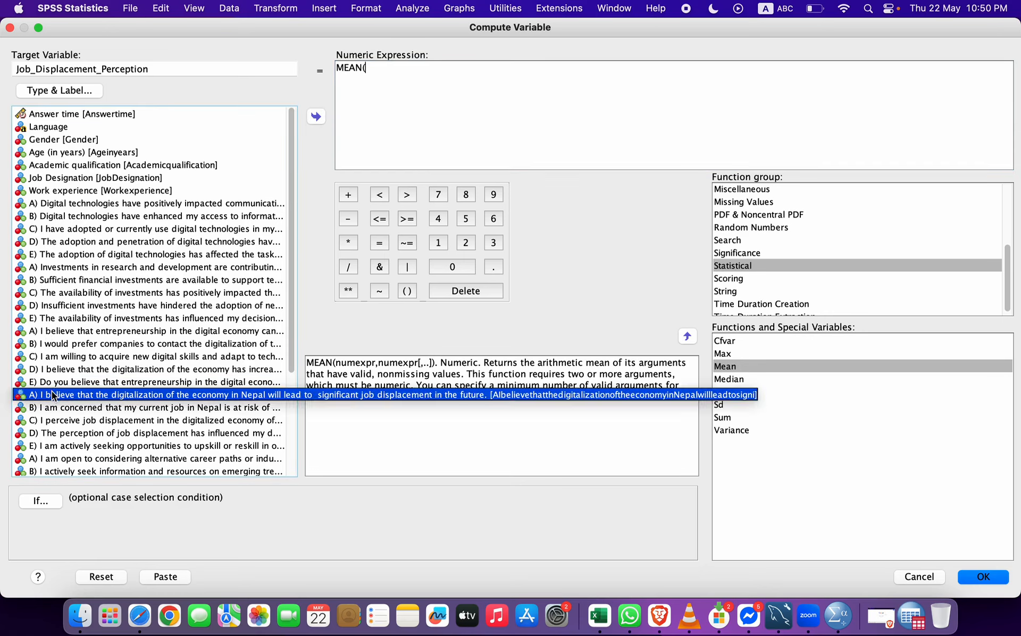
double_click(53, 394)
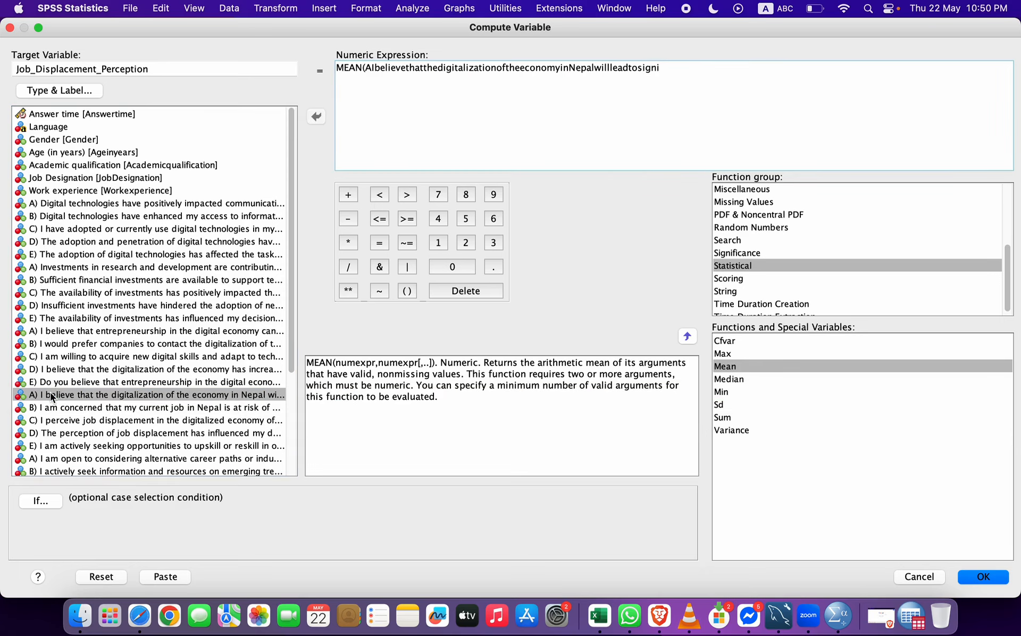
text(,)
double_click(53, 409)
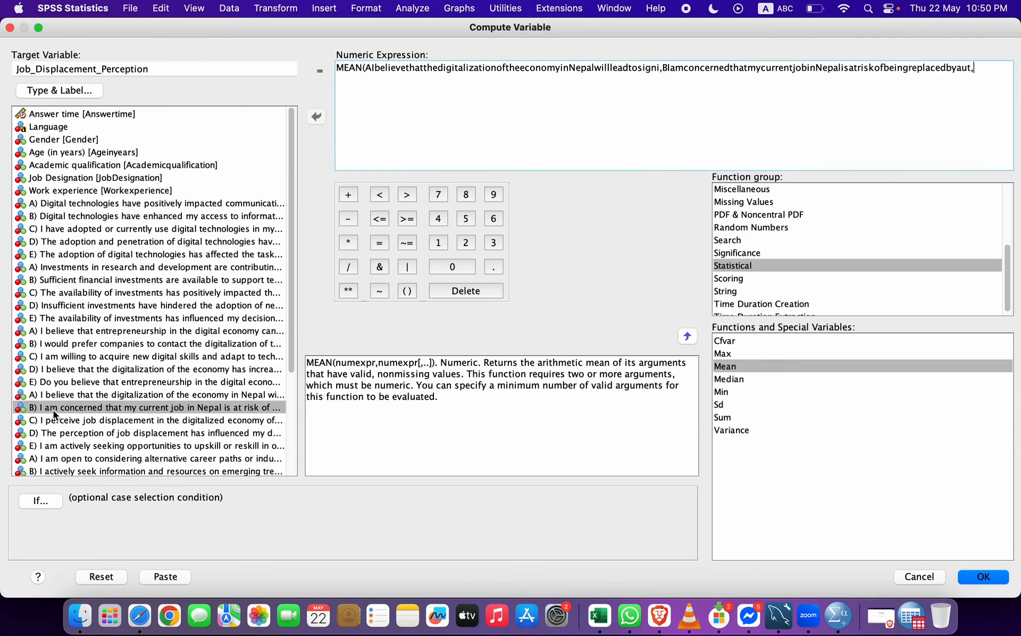
double_click(56, 421)
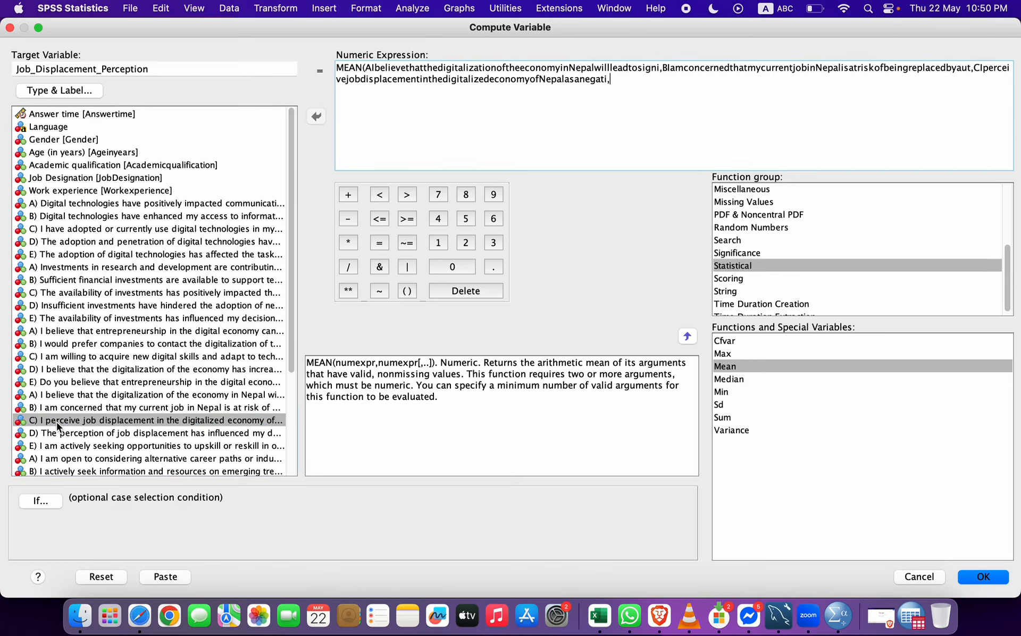
text(,)
double_click(57, 434)
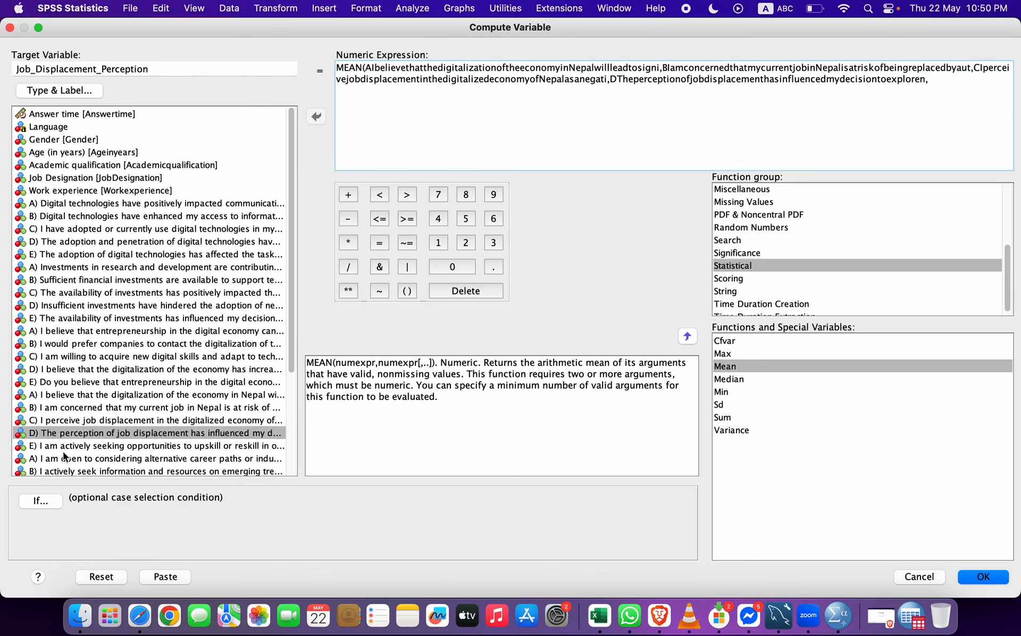
double_click(63, 449)
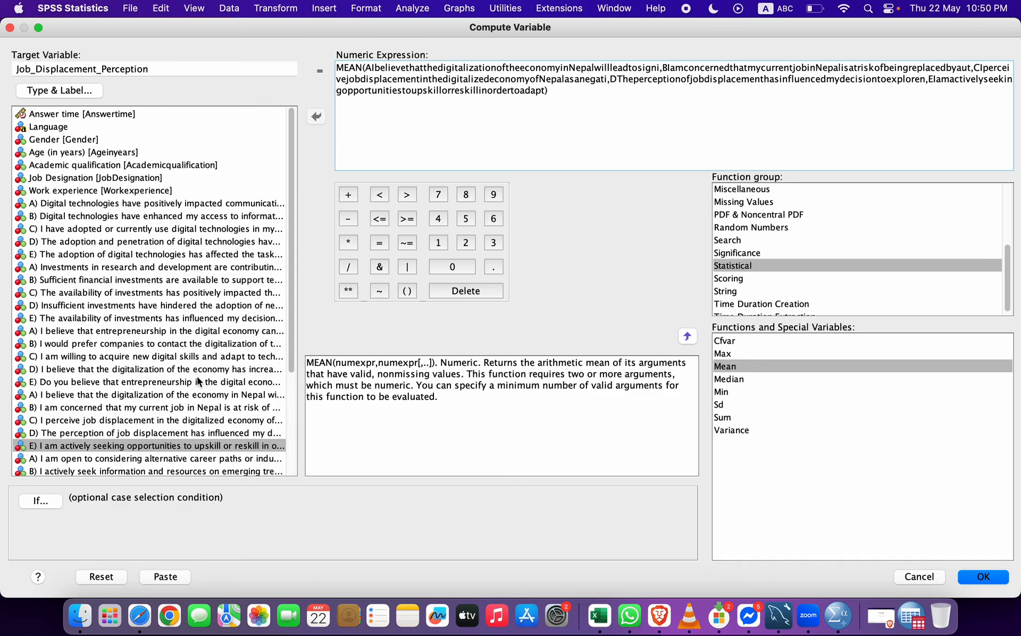
scroll(138, 361, down, 5)
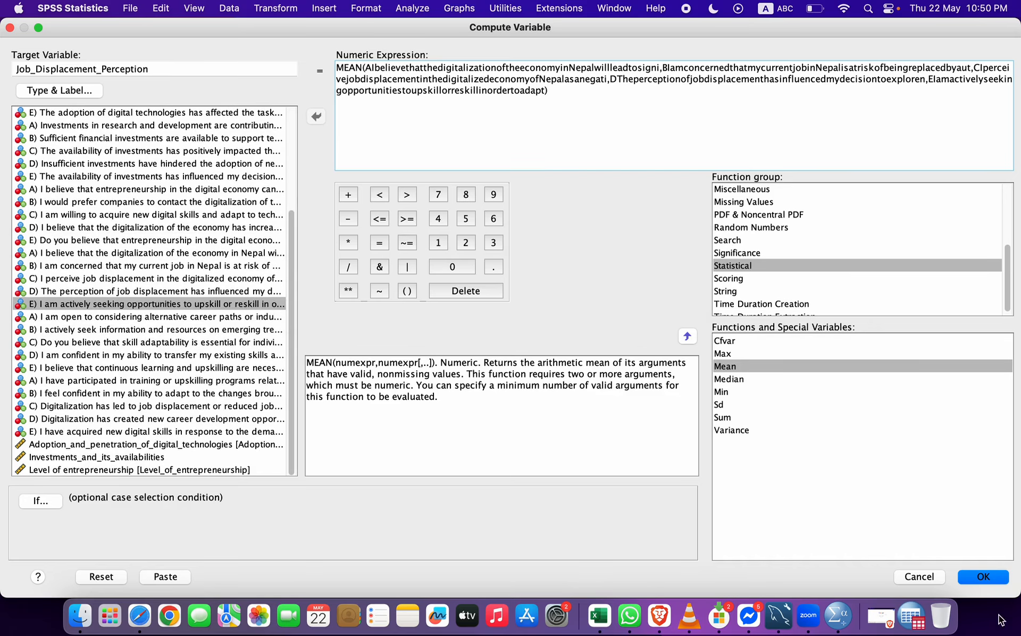
click(983, 577)
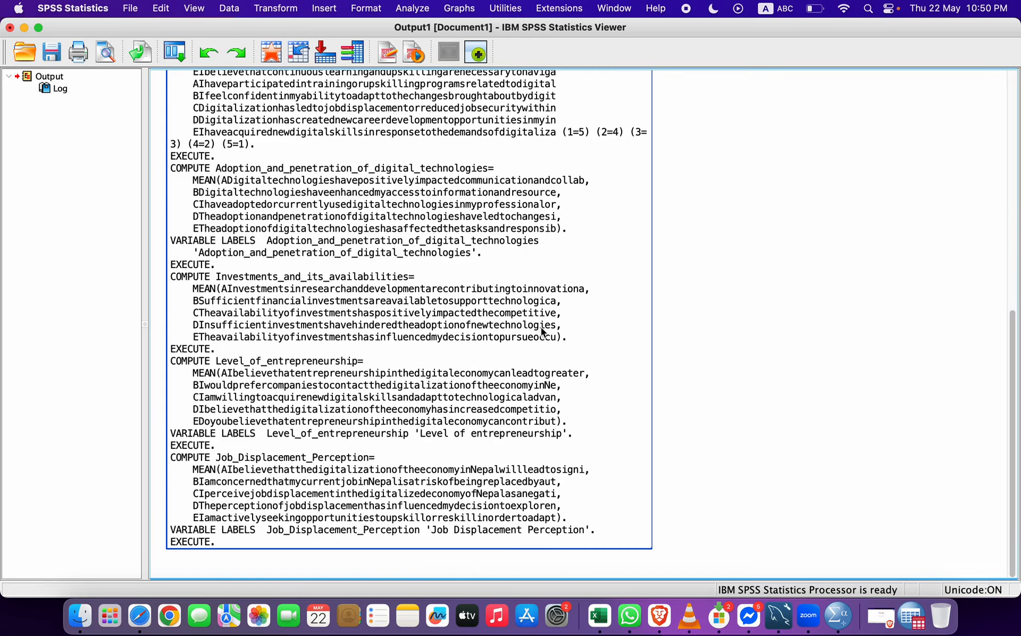
- Copy the heading "Skill adaptability" from the Excel sheet and enter it as the target variable of a new Compute Variable
click(275, 8)
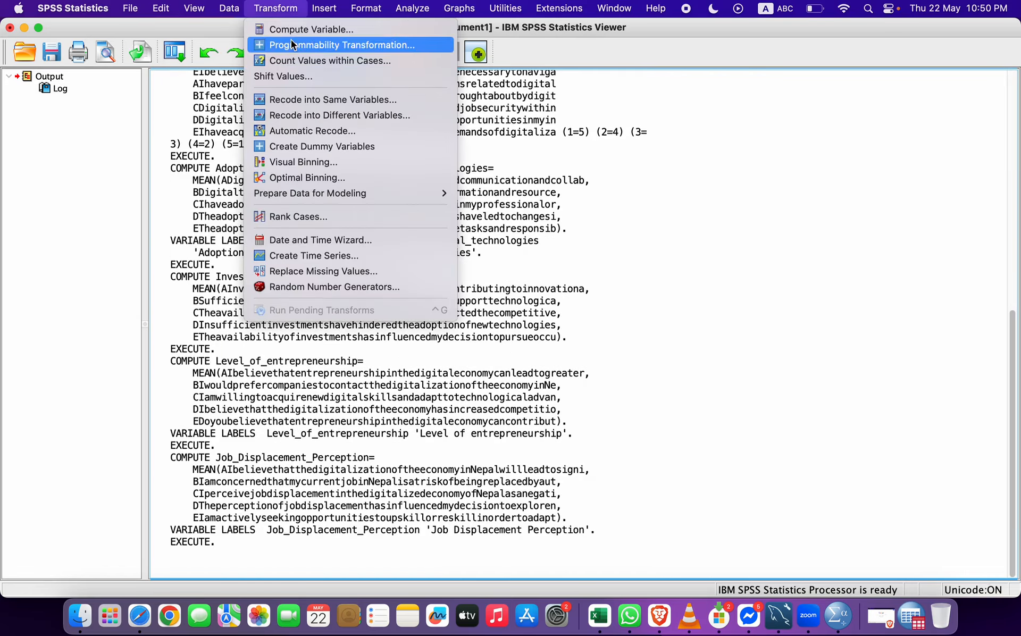
click(295, 29)
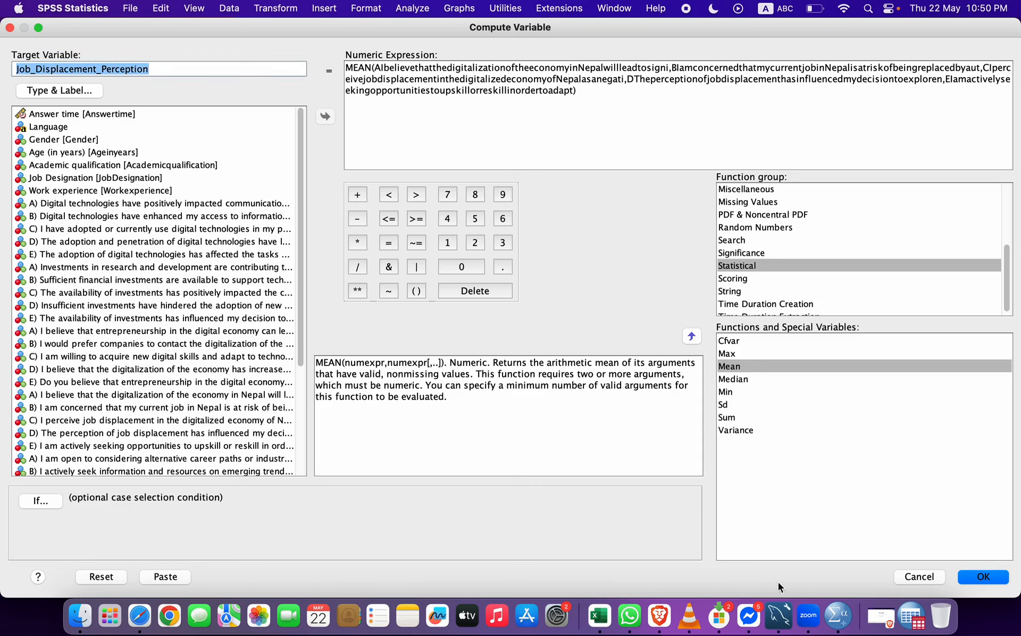
right_click(629, 622)
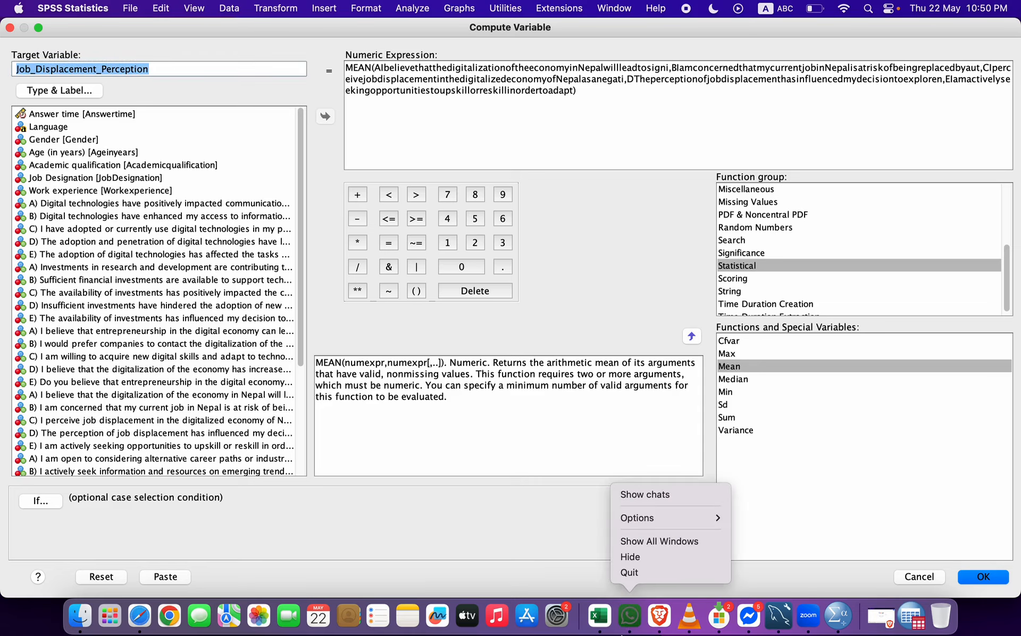
click(603, 624)
click(603, 623)
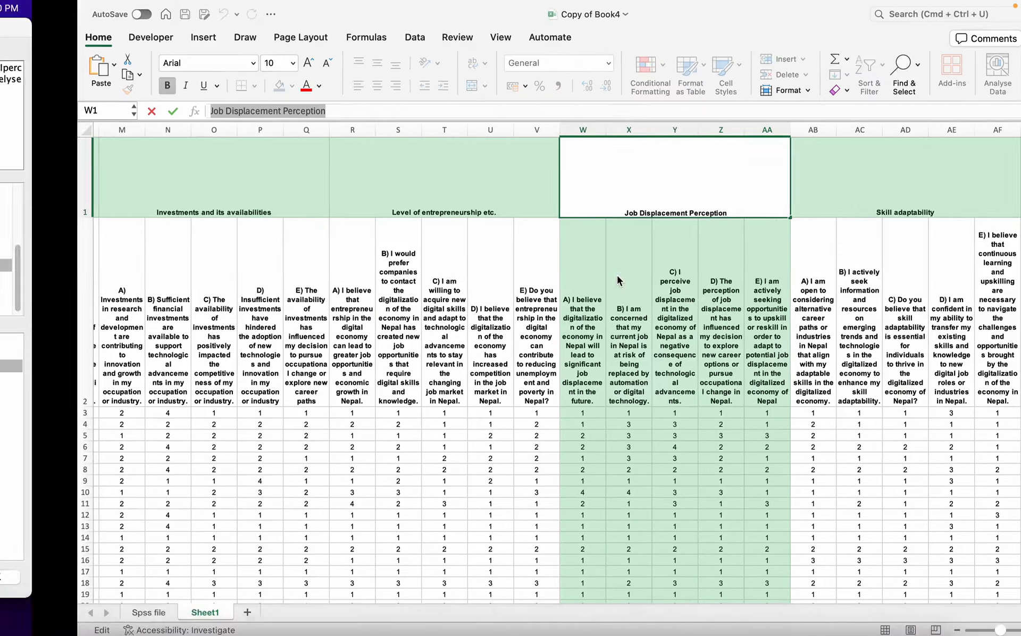
scroll(615, 291, right, 10)
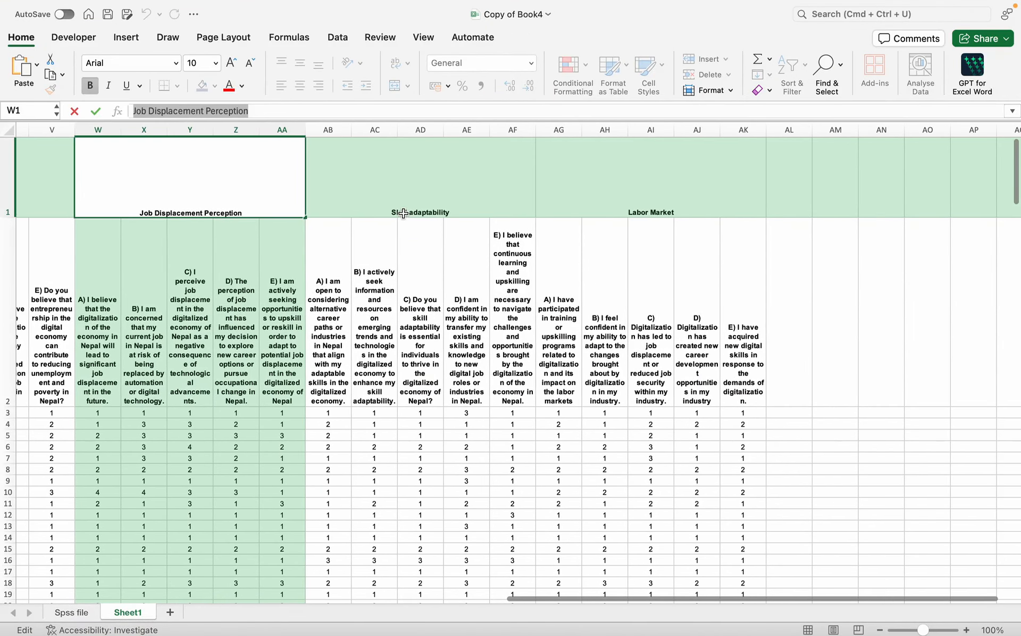
click(403, 212)
drag(200, 110, 129, 110)
key(super+c)
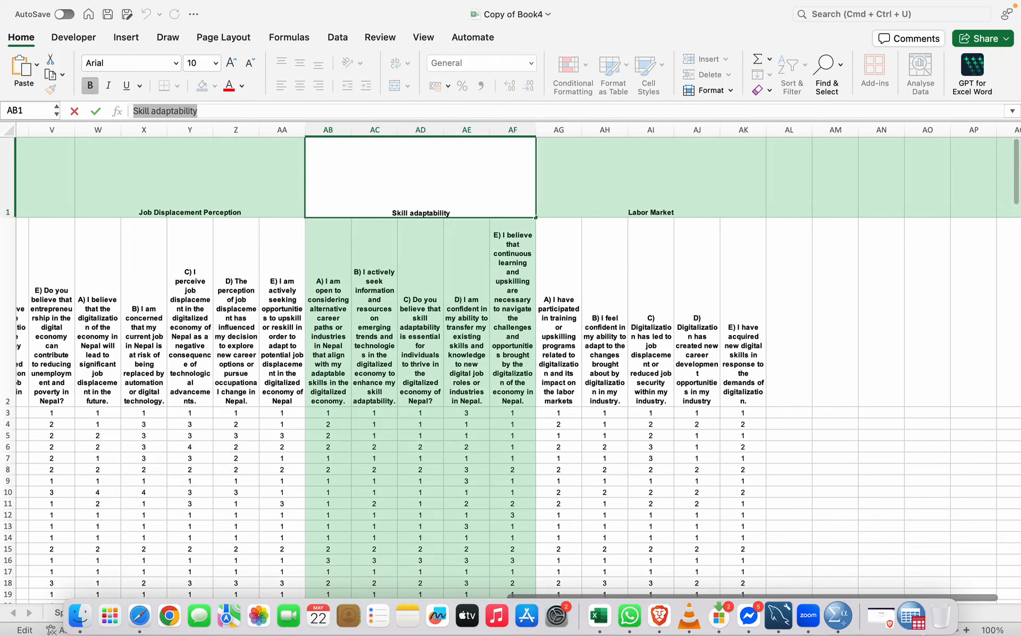
click(846, 624)
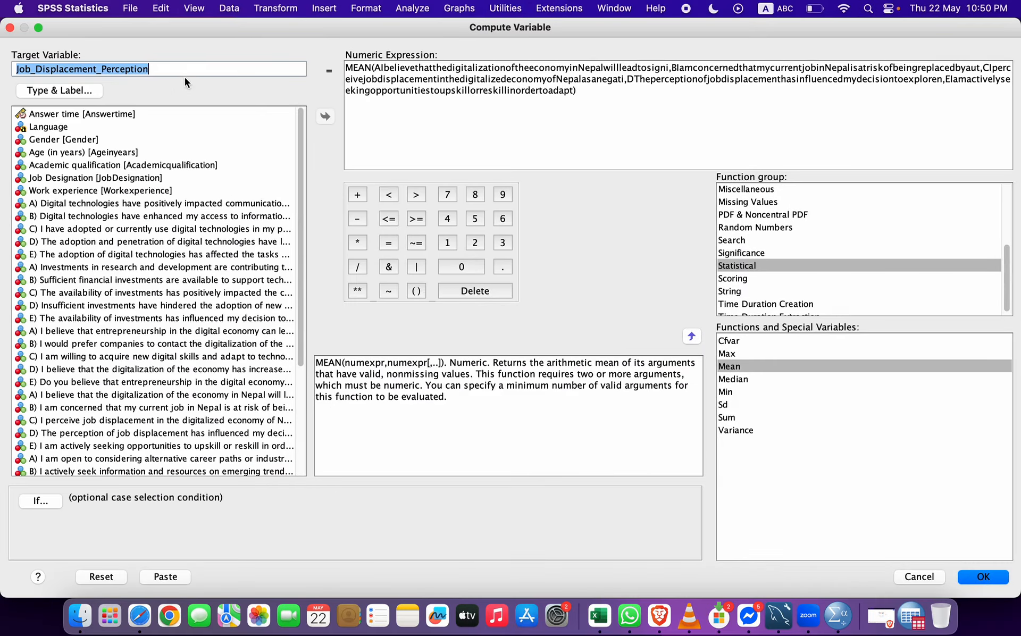
key(super+v)
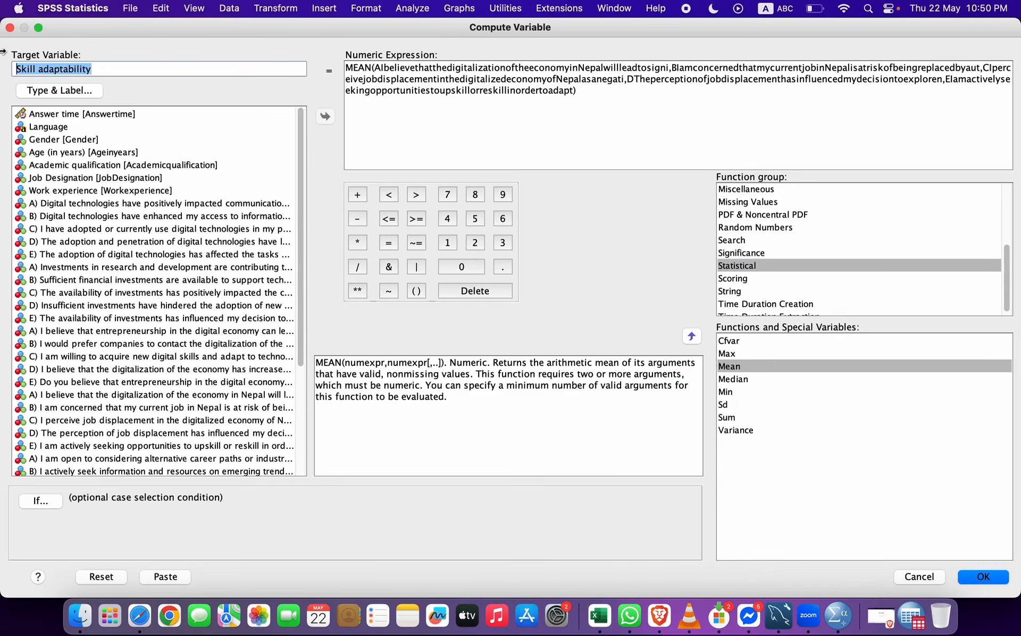
- Change the target variable name to Skill_adaptability and set its label to "Skill adaptability"
click(38, 69)
key(BackSpace)
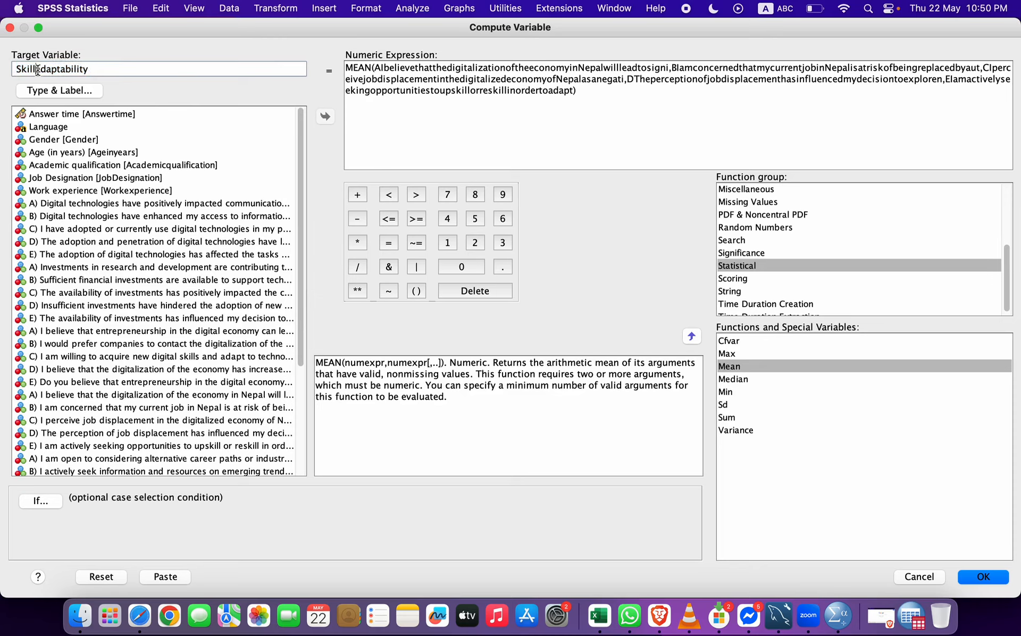
text(_)
click(52, 90)
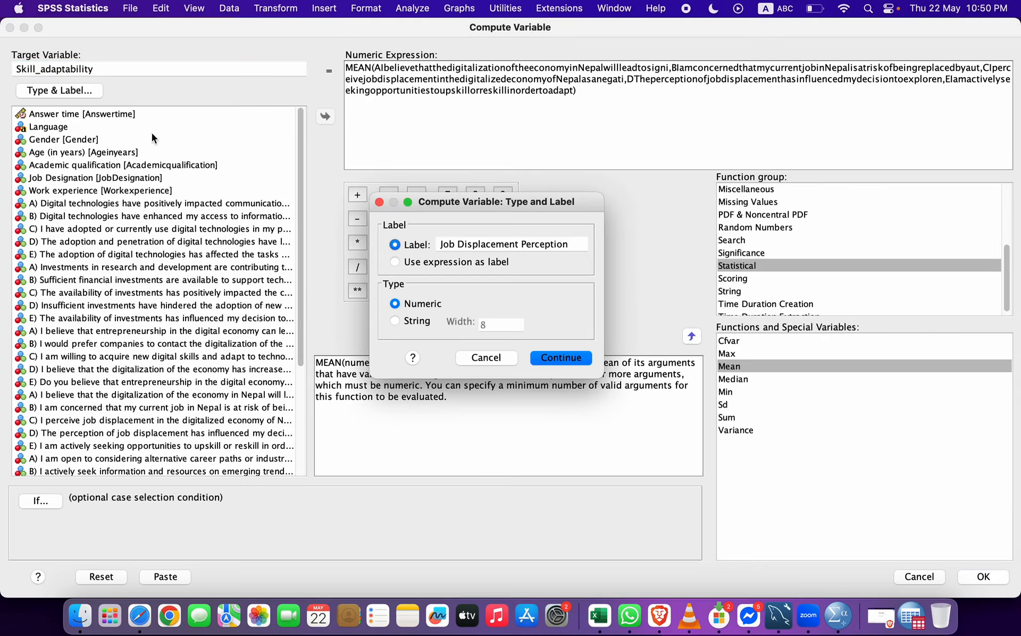
drag(439, 244, 601, 244)
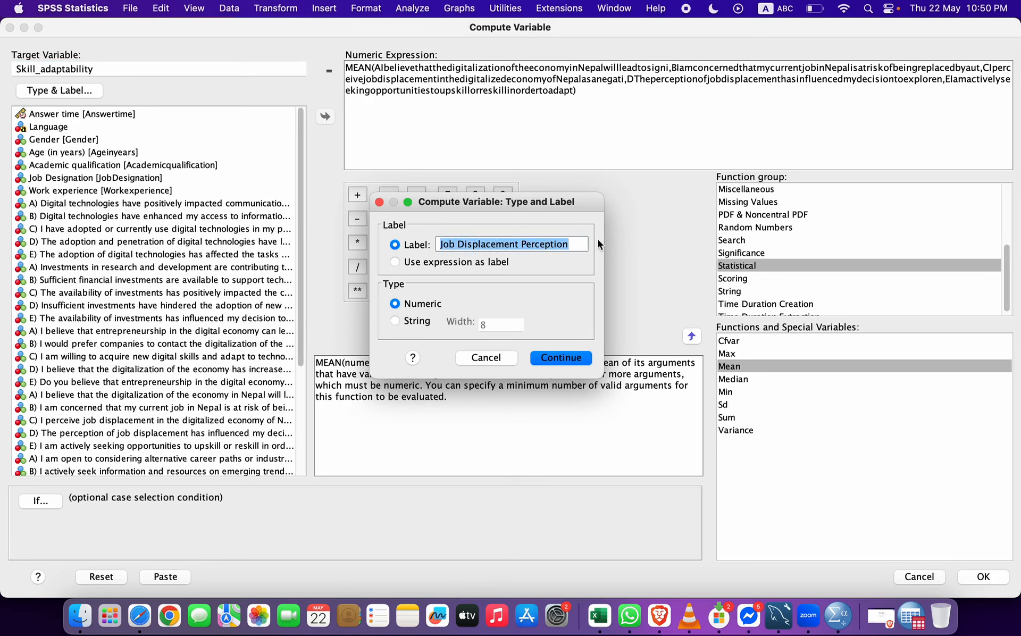
key(super+v)
click(558, 355)
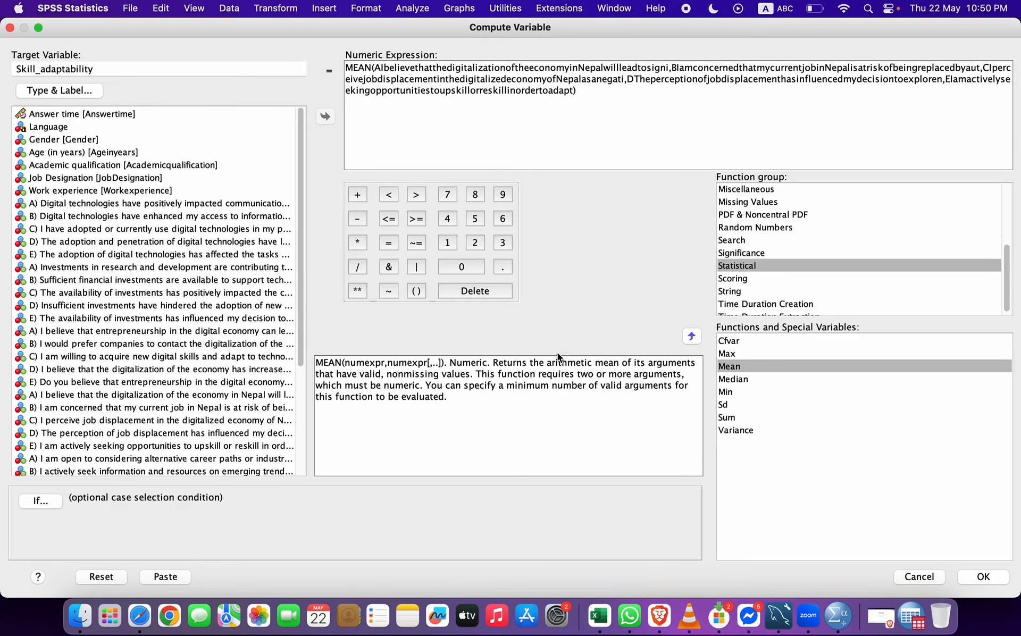
- Replace the MEAN arguments with the five skill adaptability statements A to E, separated by commas, and compute Skill_adaptability
drag(380, 67, 565, 98)
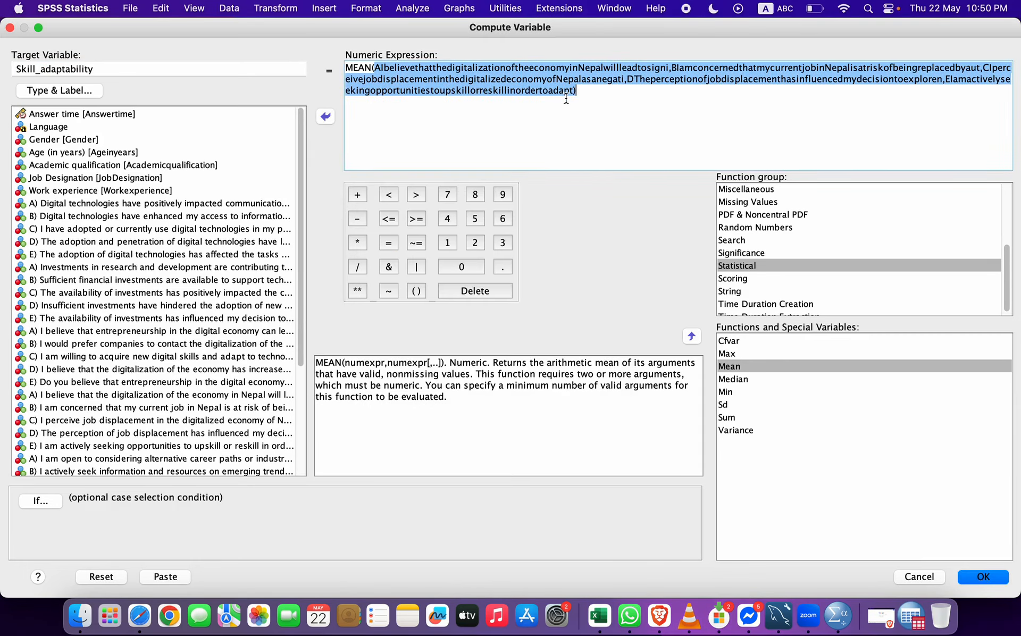
key(BackSpace)
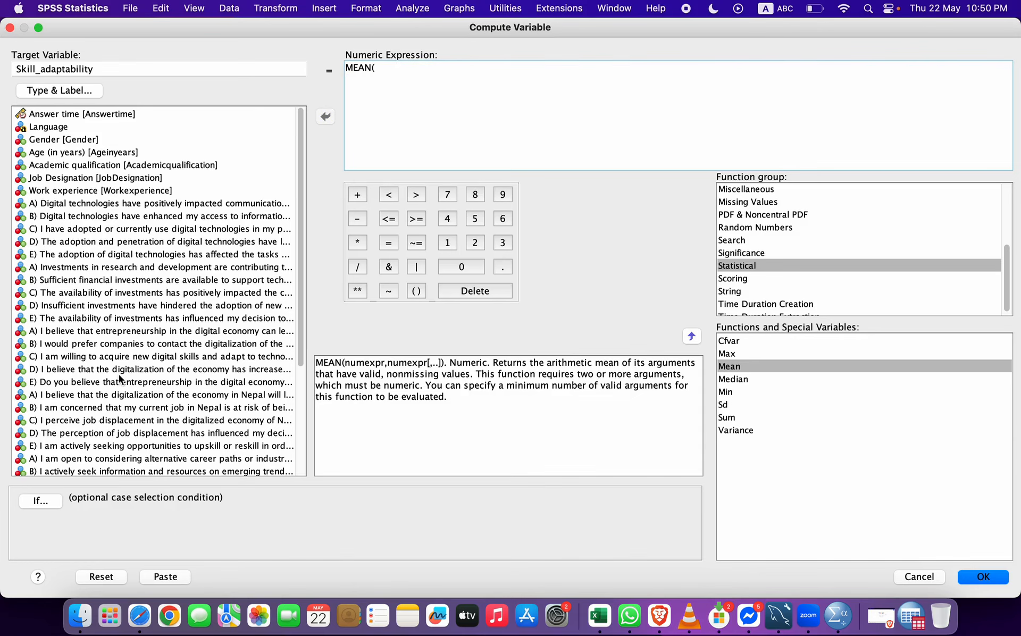
scroll(120, 375, down, 4)
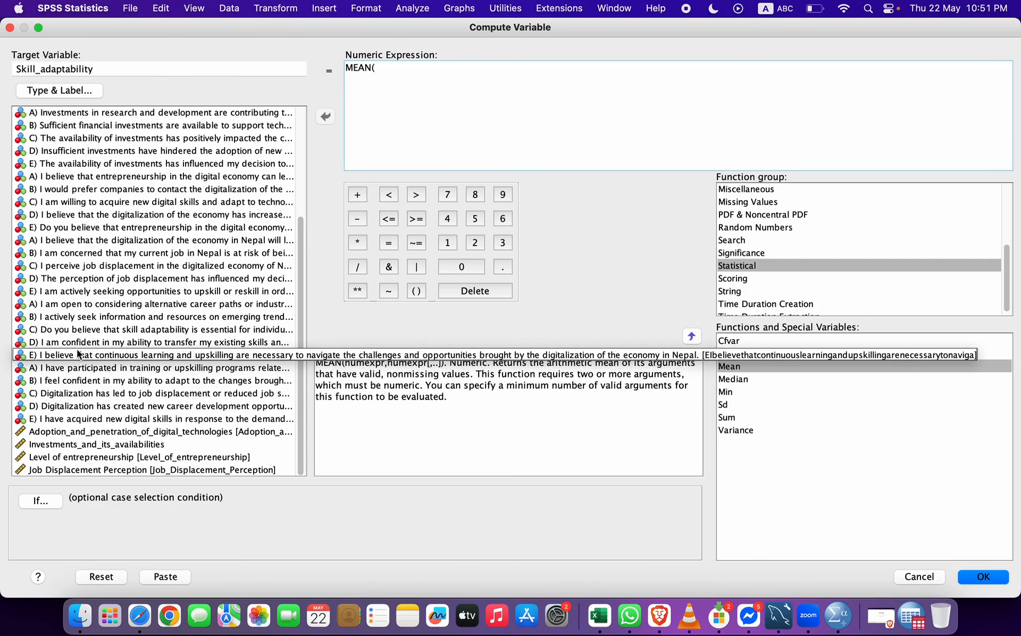
double_click(82, 303)
text(,)
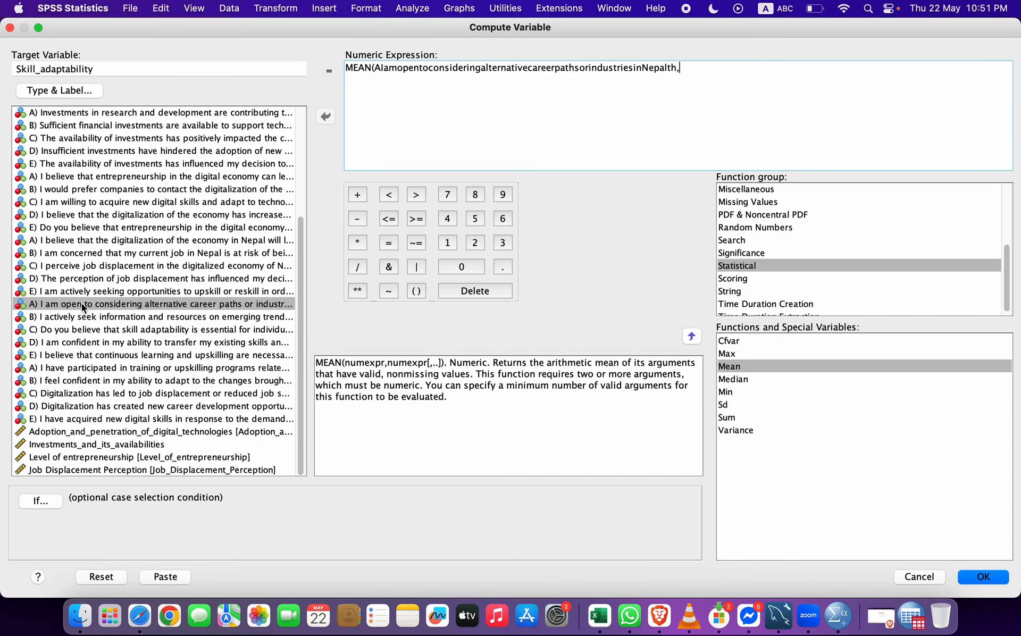
double_click(82, 316)
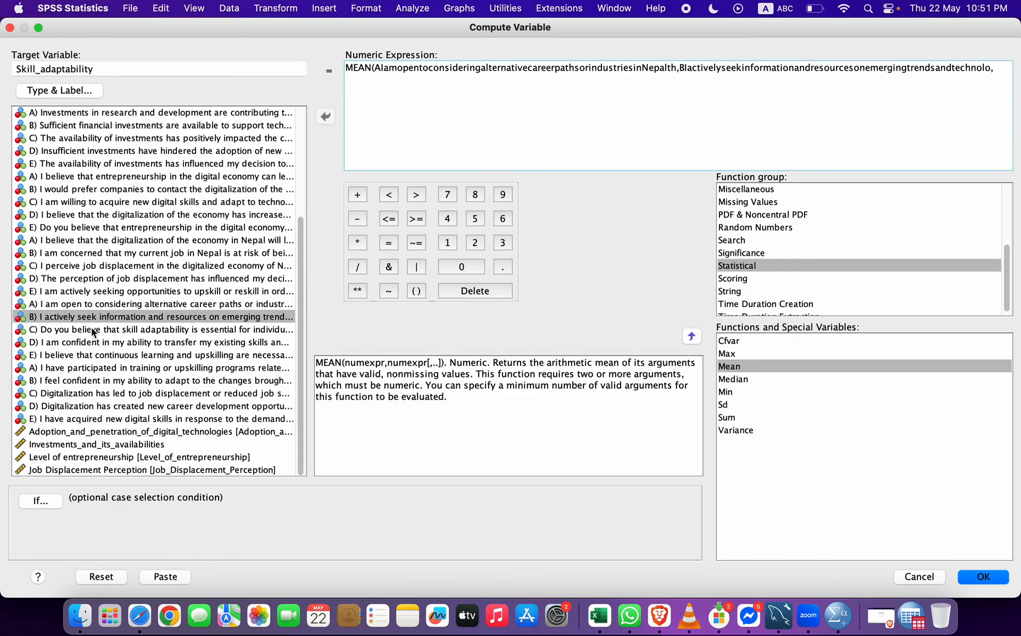
text(,)
double_click(111, 329)
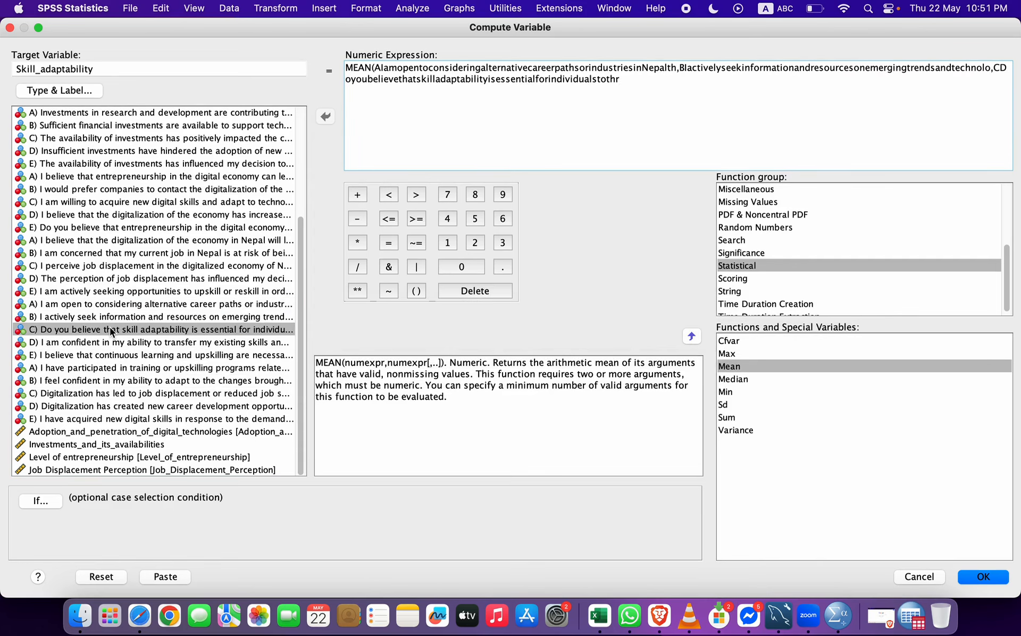
text(,)
double_click(111, 341)
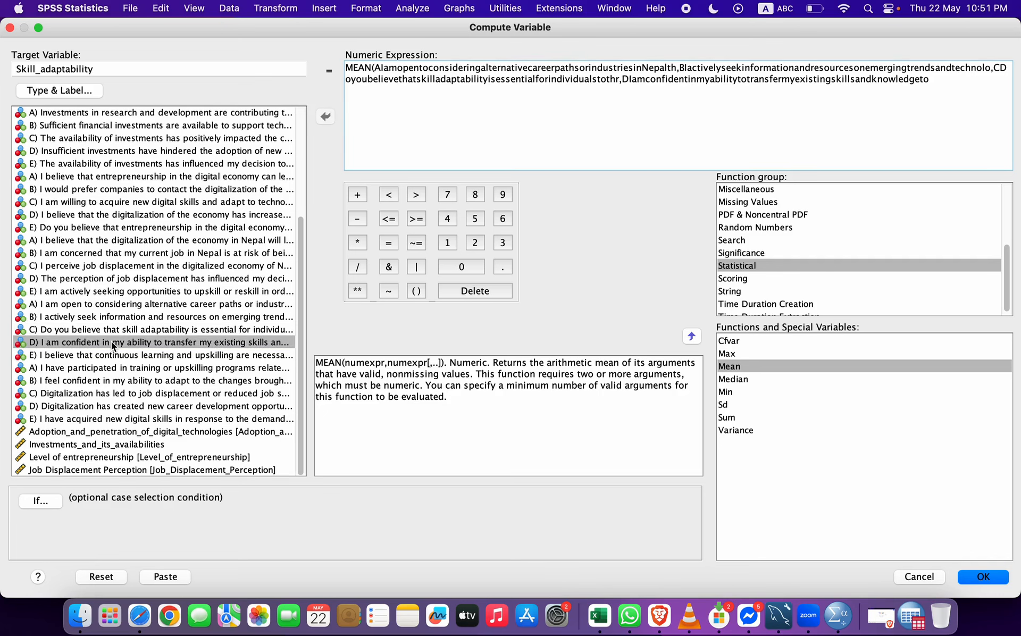
text(,)
double_click(107, 354)
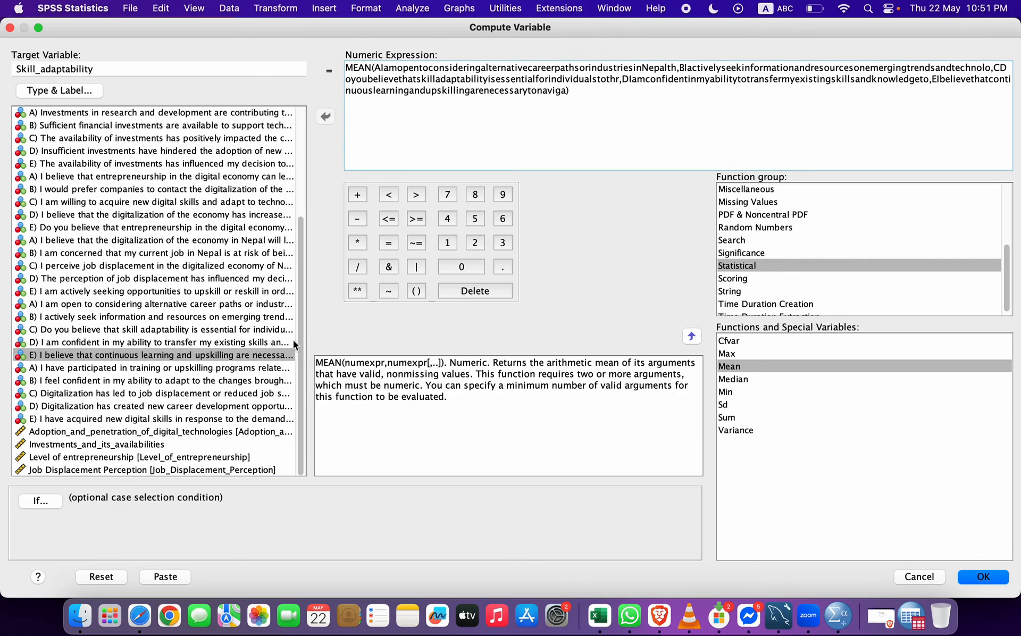
click(975, 577)
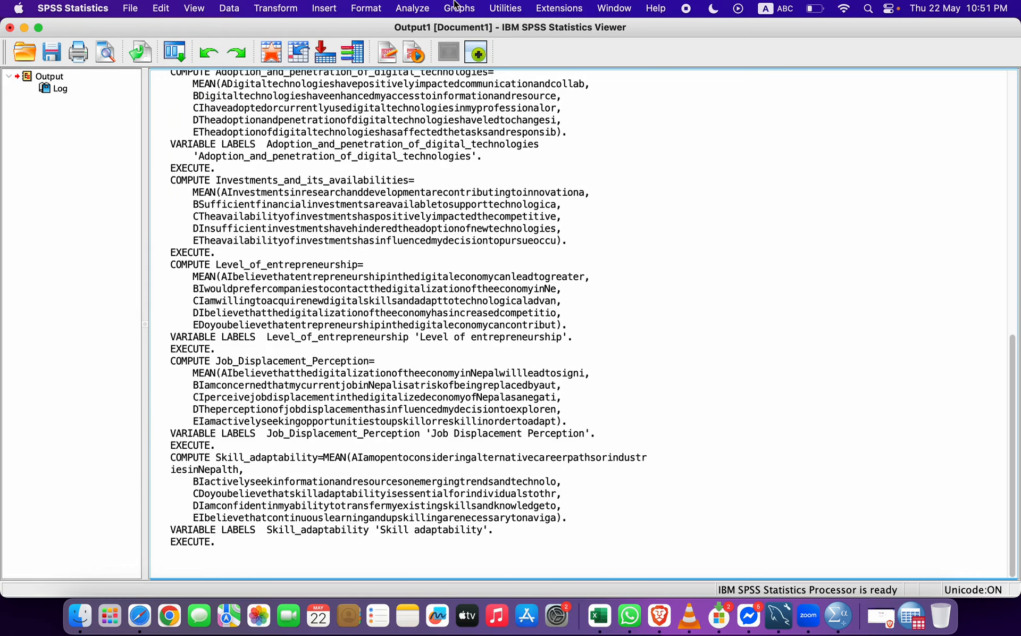
- Copy the heading "Labor Market" from the Excel sheet and enter it as target variable Labor_Market of a new Compute Variable
click(269, 8)
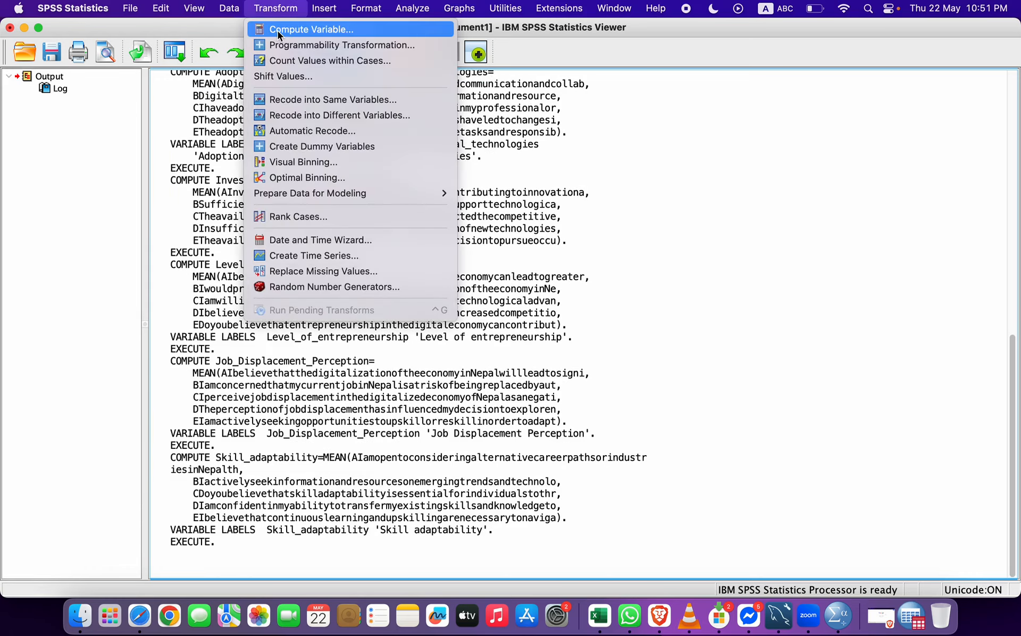
click(303, 28)
click(599, 615)
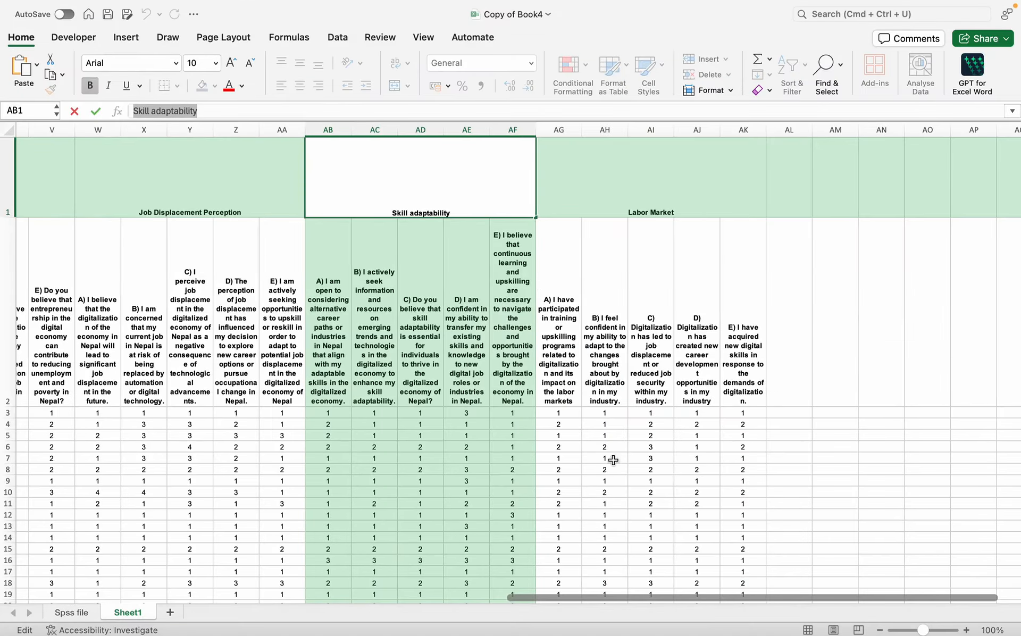
scroll(584, 382, right, 3)
click(517, 177)
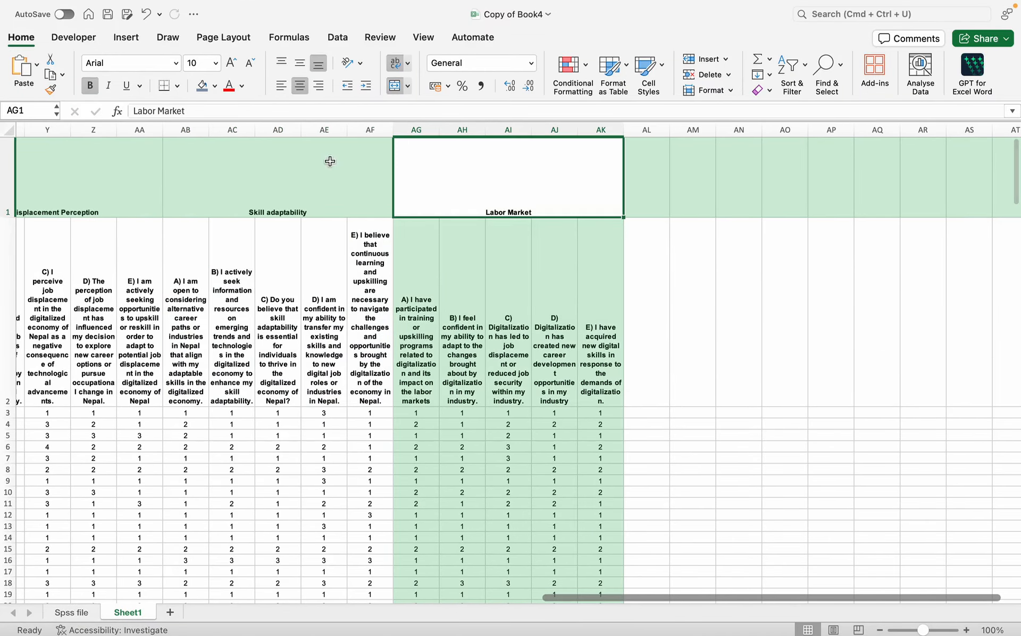
drag(218, 114, 51, 105)
key(super+c)
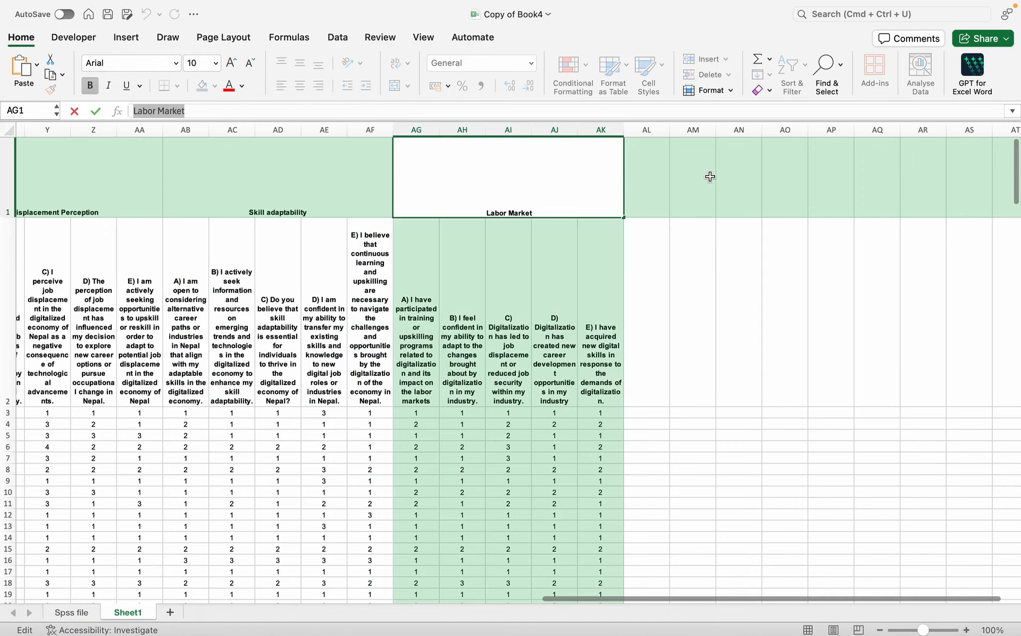
mouse_move(761, 632)
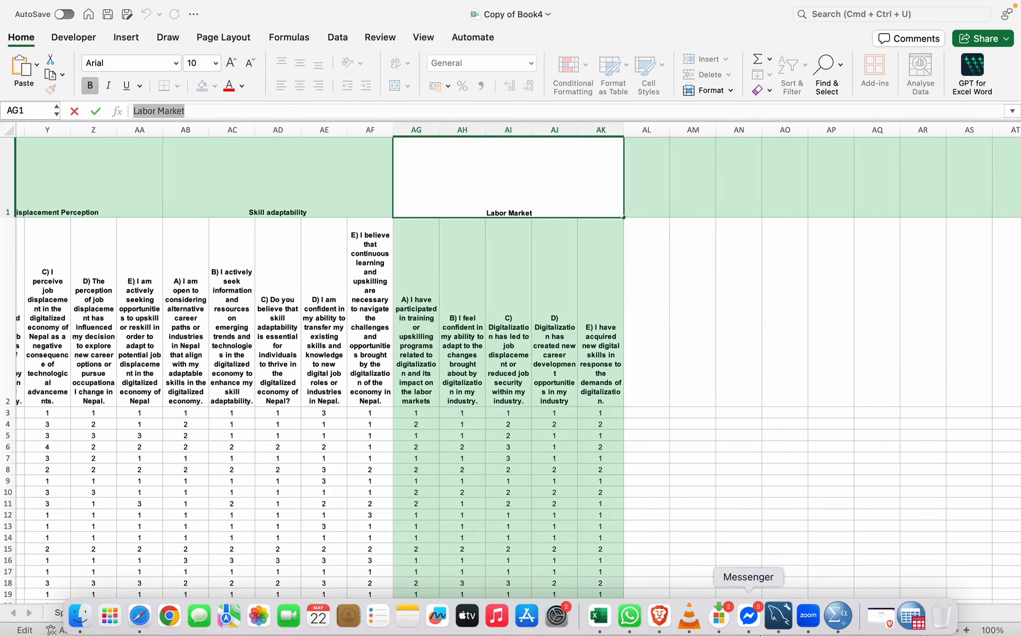
click(837, 615)
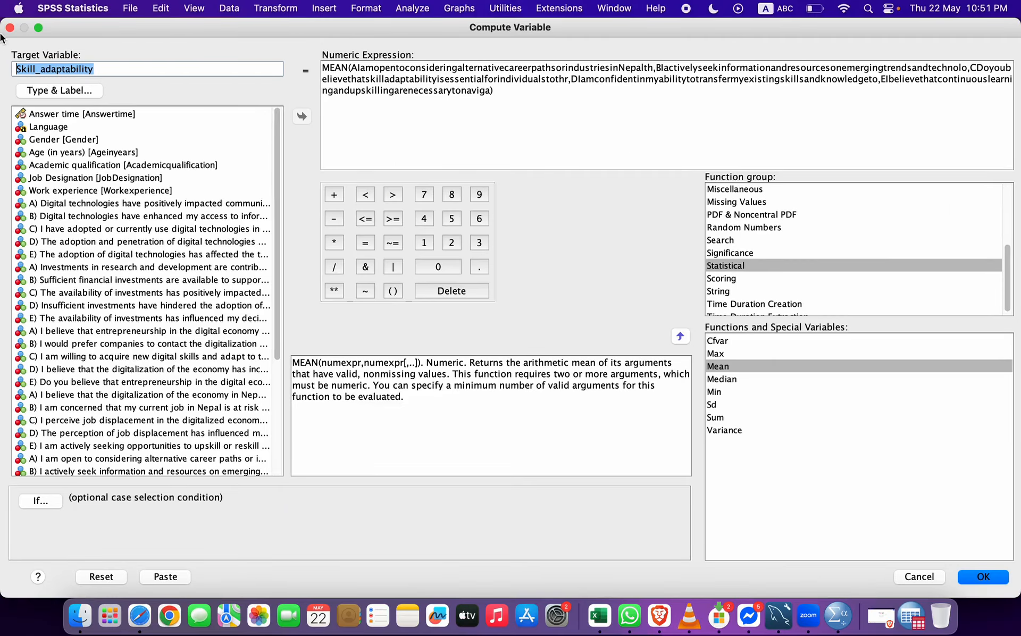
key(super+v)
drag(52, 73, 45, 71)
- Set the label of the Labor_Market target variable to "Labor Market"
click(75, 89)
click(476, 244)
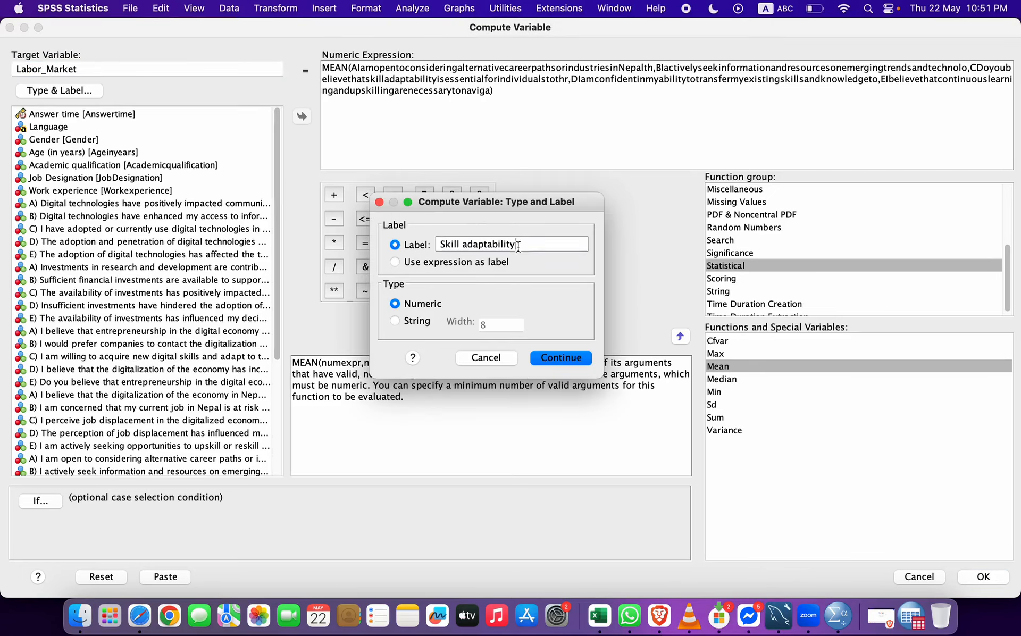
key(super+a)
key(super+v)
click(577, 357)
- Replace the MEAN arguments with the five labor market statements A to E, separated by commas, and compute Labor_Market
drag(492, 88, 348, 64)
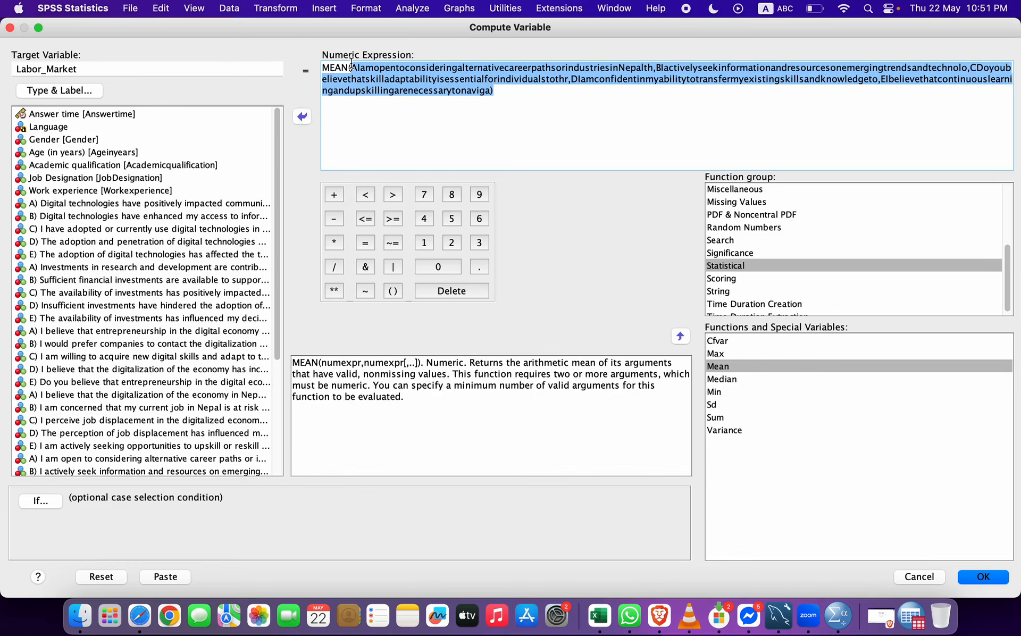
key(BackSpace)
scroll(60, 398, down, 5)
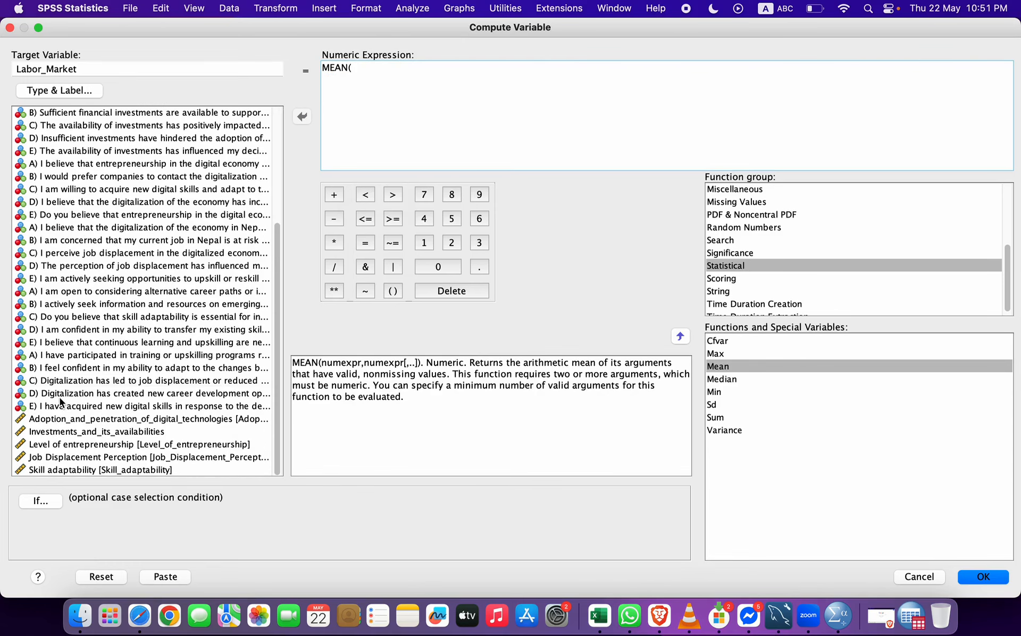
double_click(71, 354)
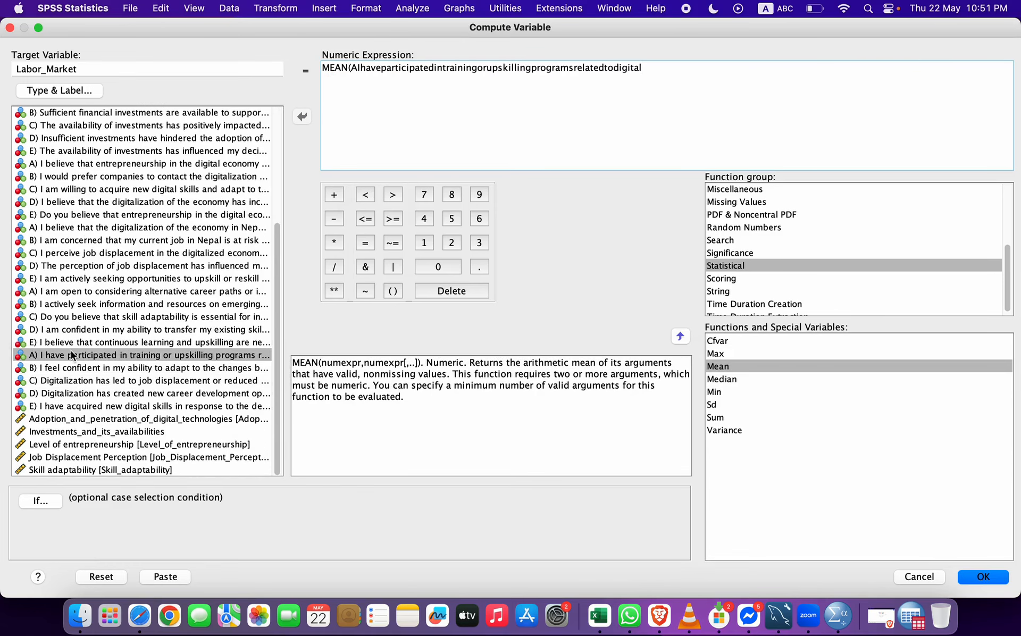
text(,)
double_click(71, 367)
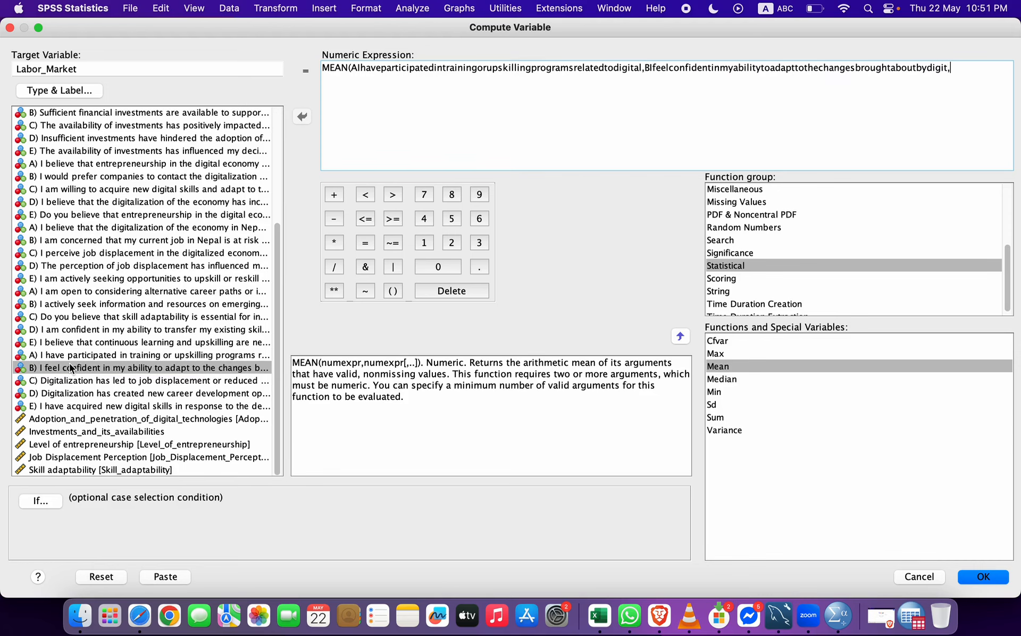
text(,)
double_click(68, 381)
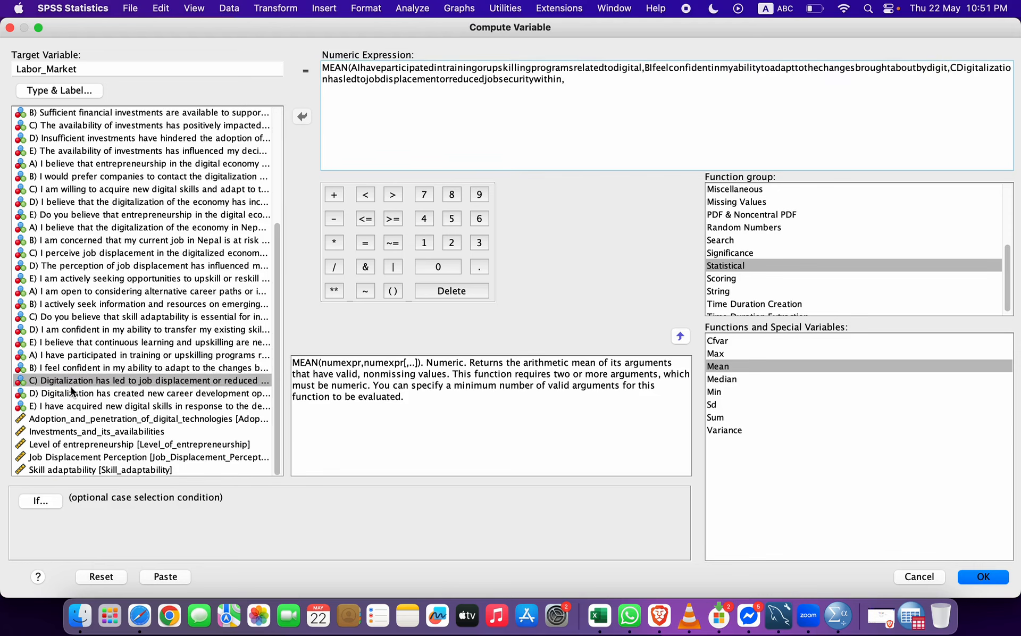
double_click(68, 392)
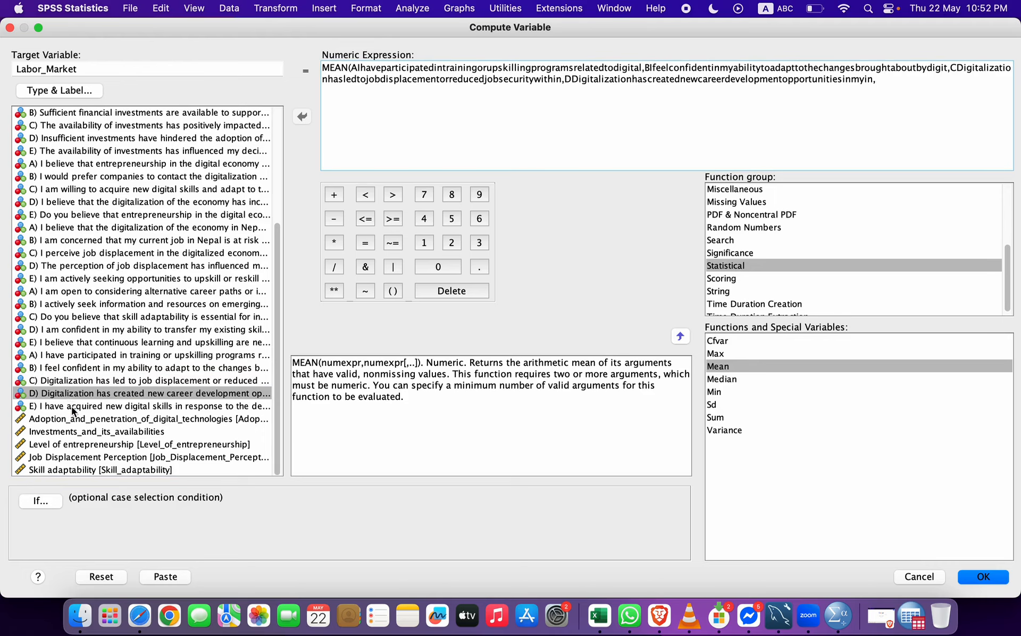
double_click(71, 406)
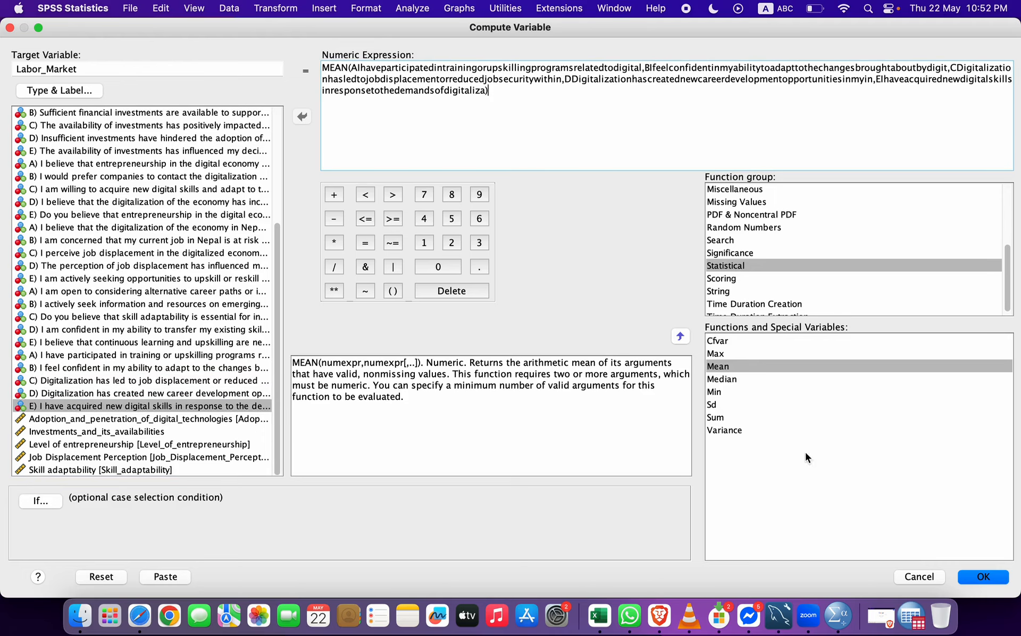
click(969, 574)
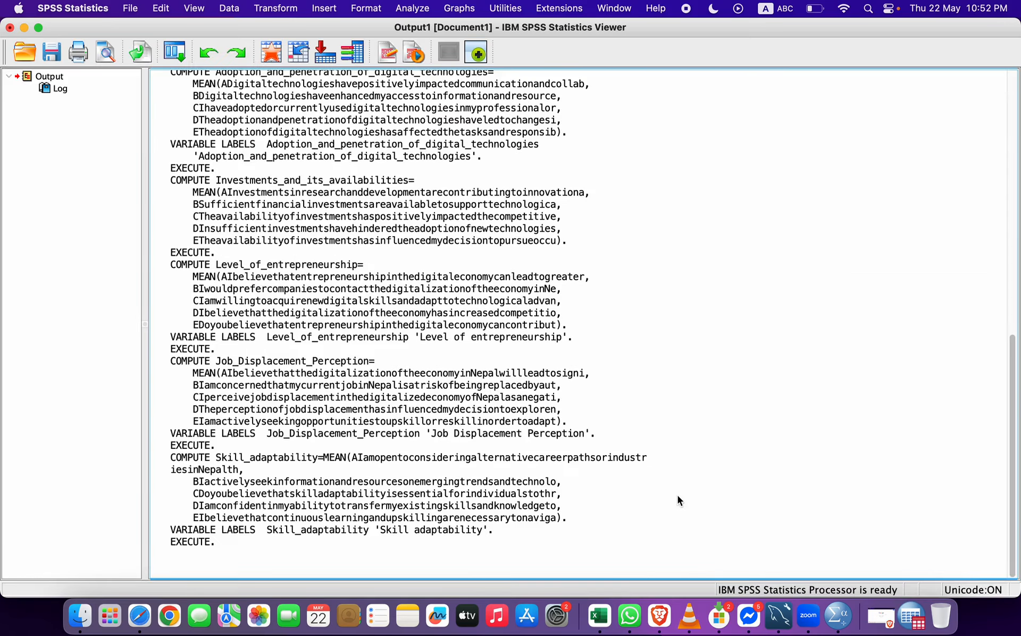
- Copy the heading "Investments and its availabilities" from the Excel sheet and set it as the label of variable Investments_and_its_availabilities in SPSS
click(25, 28)
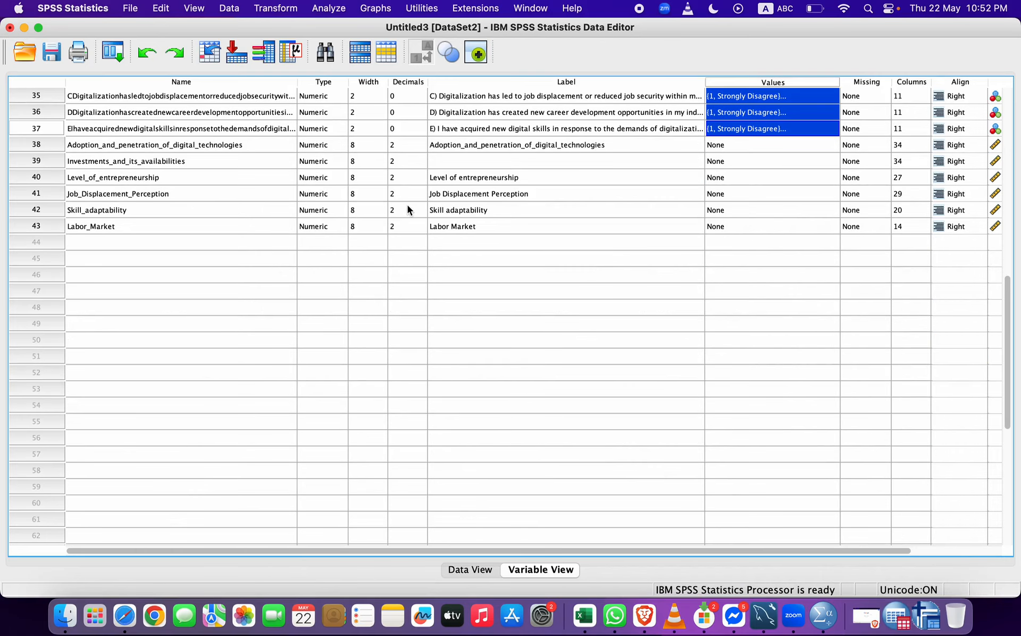
click(455, 163)
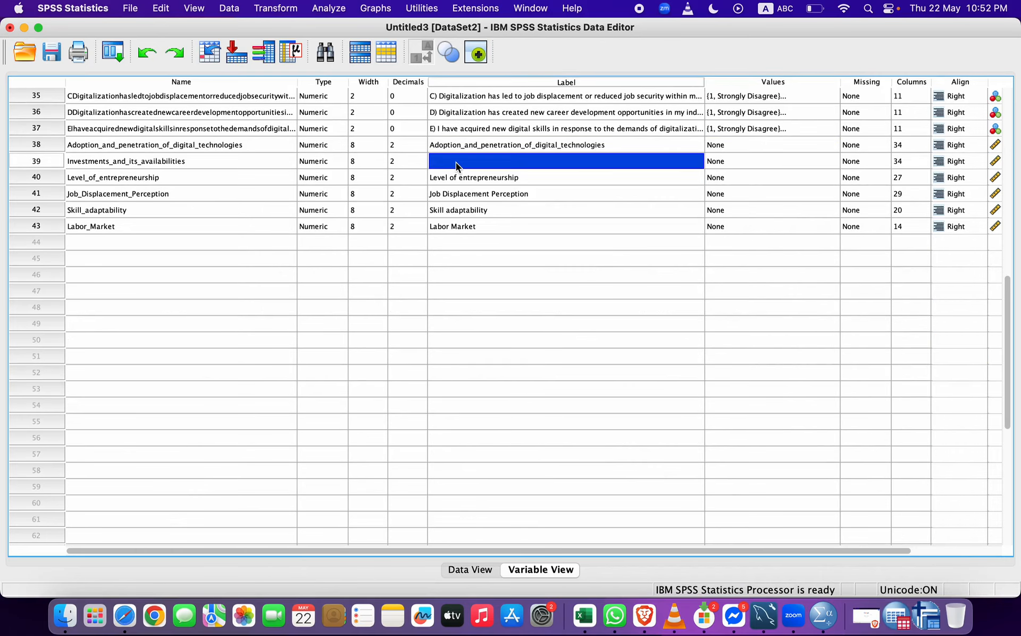
click(232, 159)
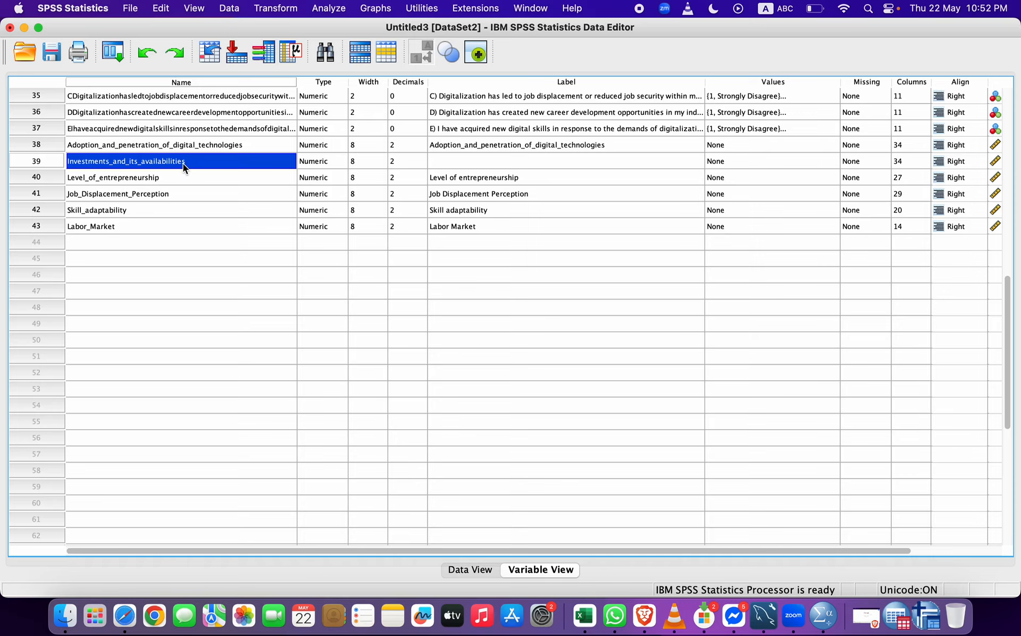
click(584, 615)
scroll(407, 319, left, 15)
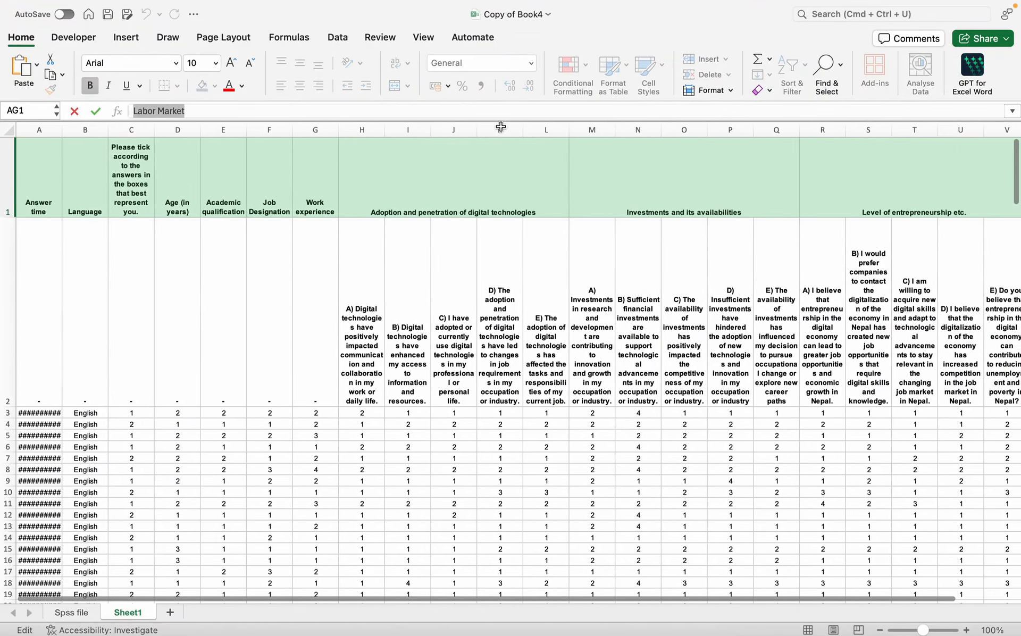
scroll(647, 190, right, 2)
click(646, 190)
key(super+c)
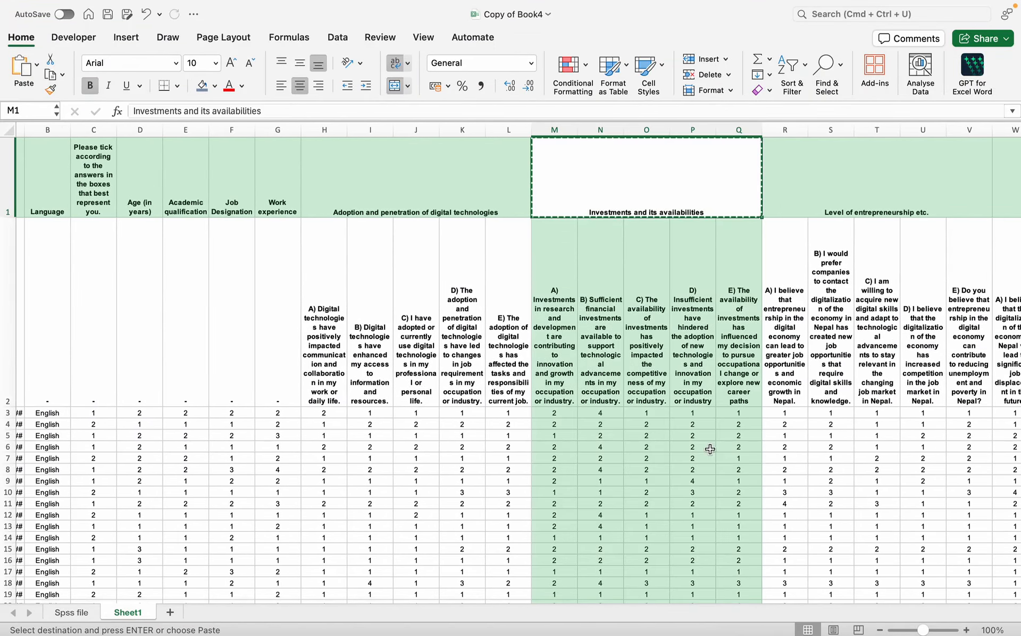
mouse_move(705, 627)
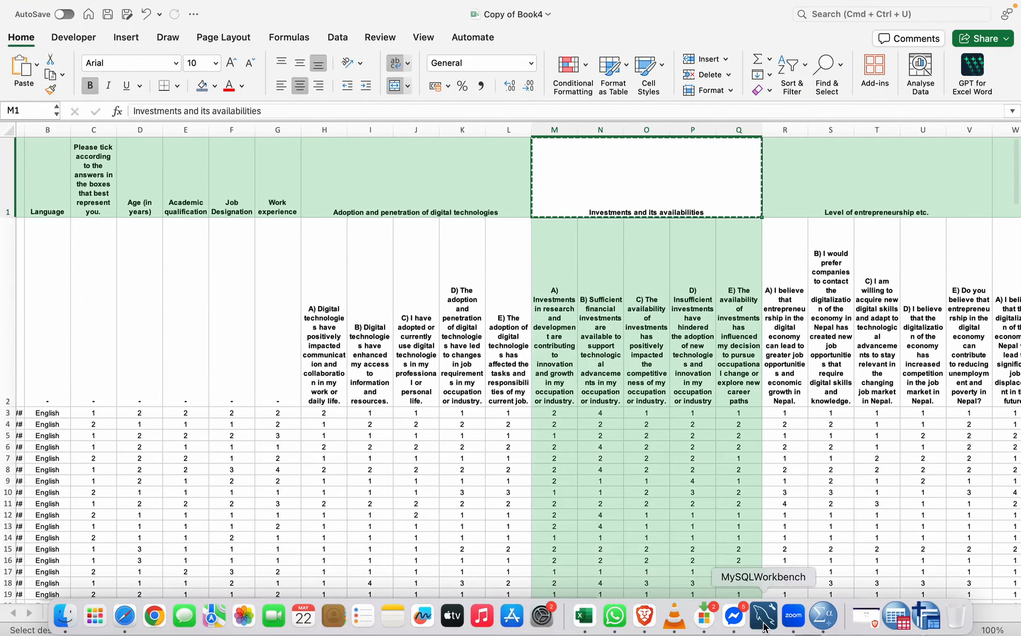
click(823, 616)
click(515, 161)
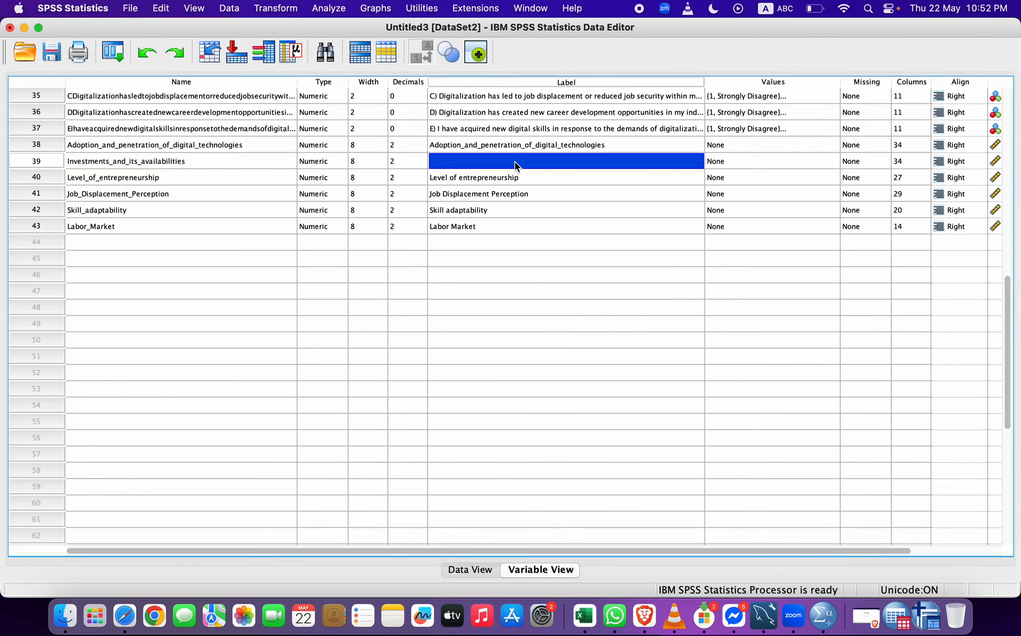
key(super+v)
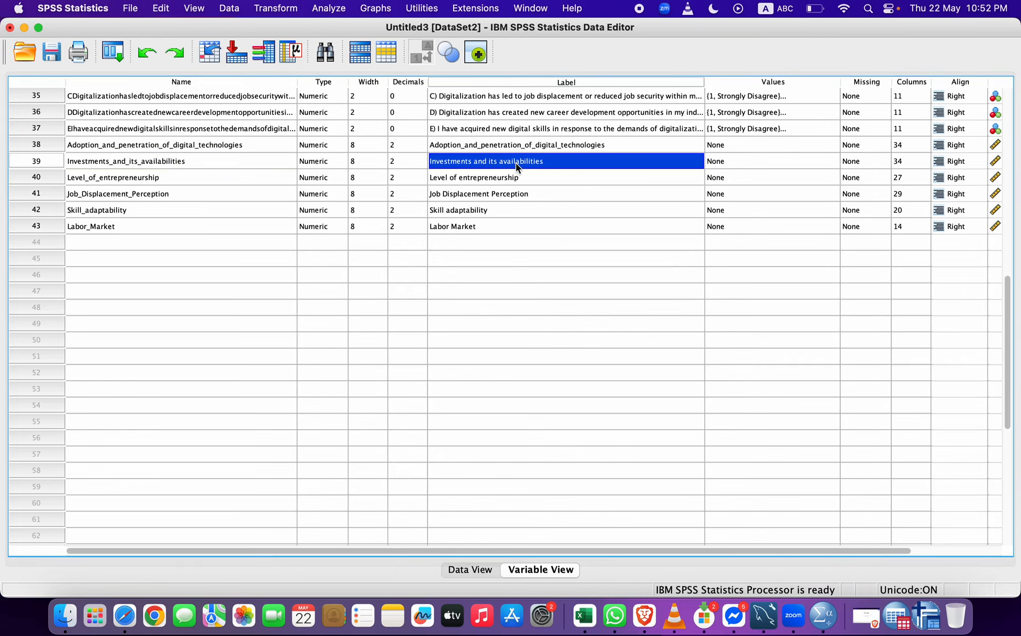
- Review the computed section variables in the variable list and examine their mean scores per case in the data
scroll(617, 198, up, 2)
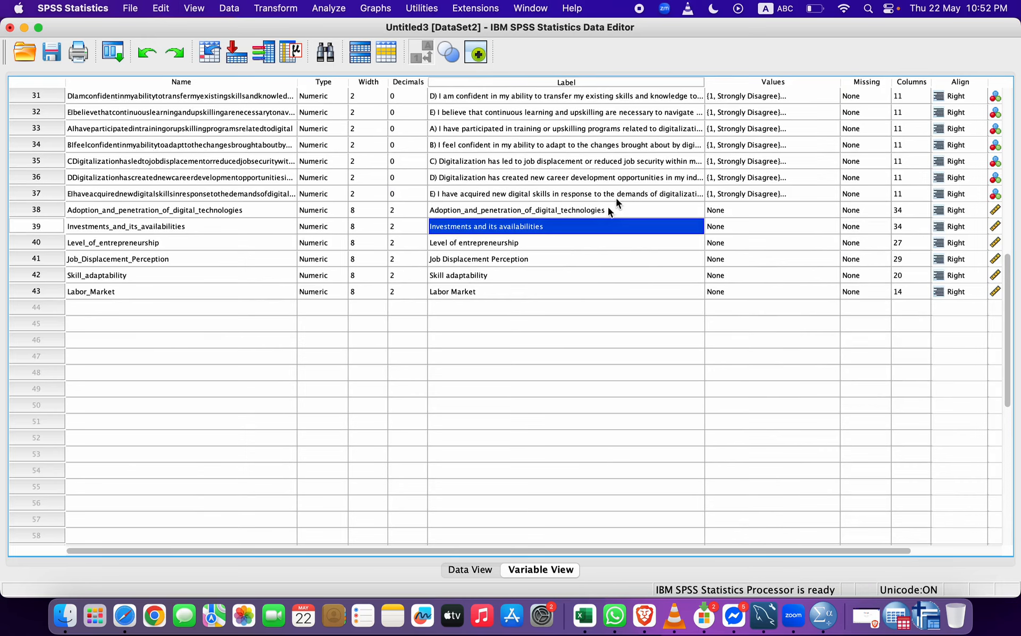
scroll(441, 379, up, 1)
scroll(436, 393, down, 1)
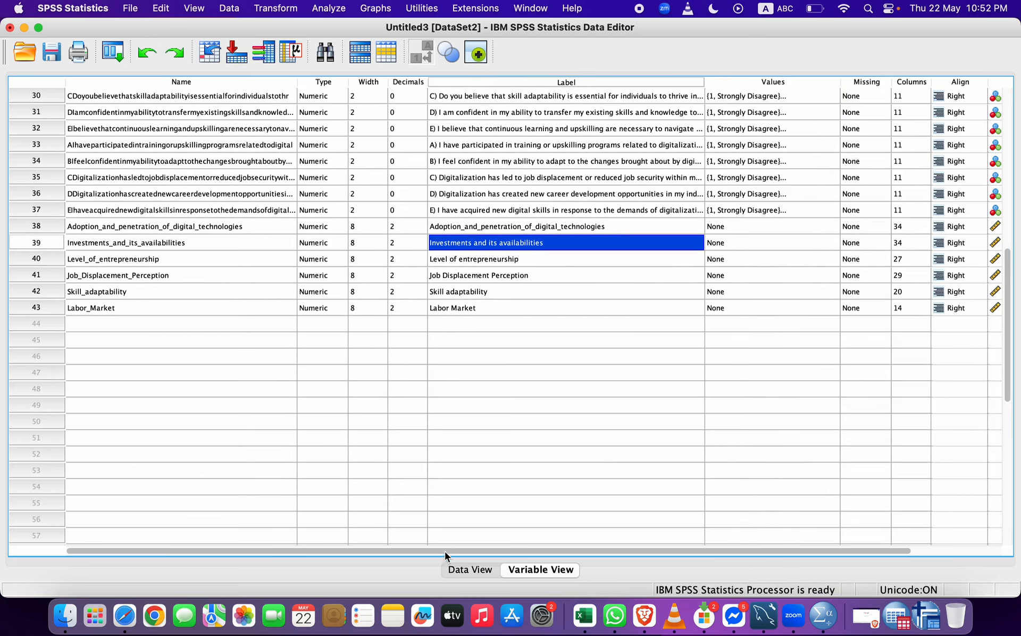
click(468, 569)
scroll(448, 418, left, 15)
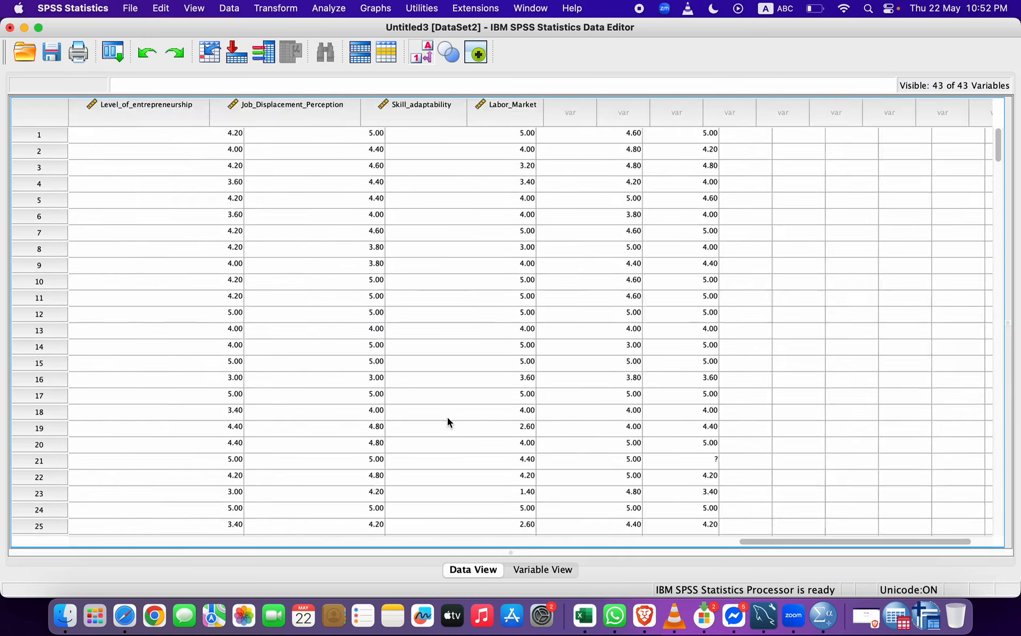
scroll(448, 418, right, 8)
scroll(447, 418, right, 5)
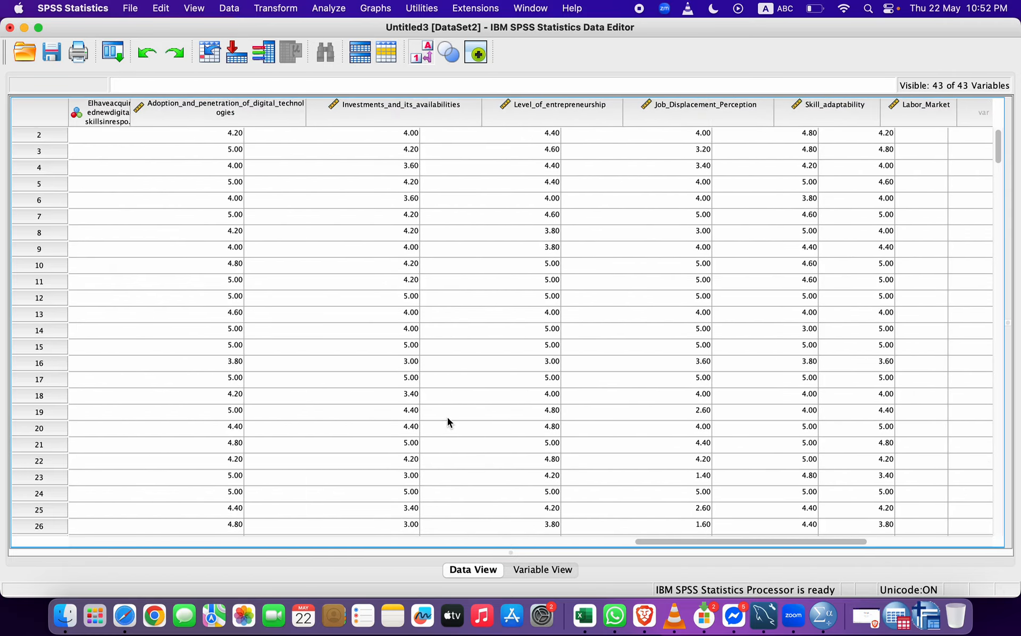